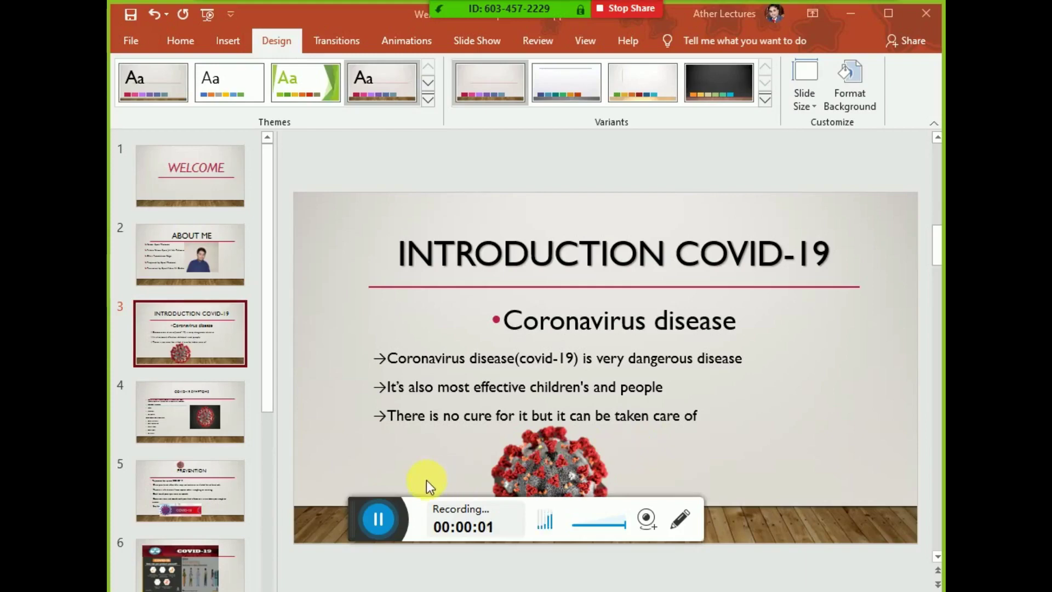
# Switch the COVID-19 deck's ribbon from design options to the Review tab's proofing tools.
pyautogui.moveTo(363, 510); pyautogui.dragTo(348, 575)
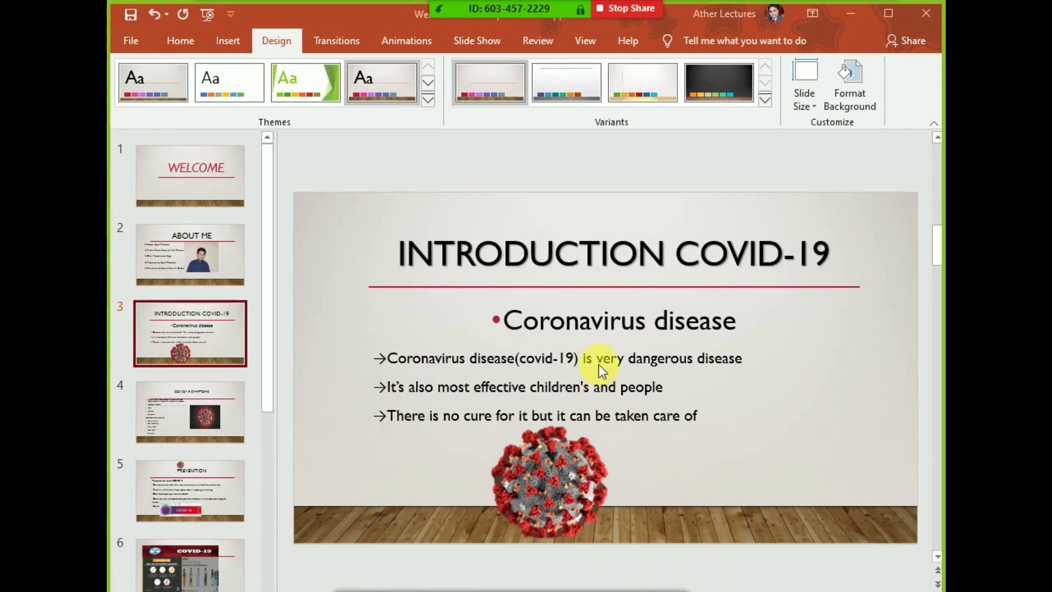
pyautogui.click(535, 43)
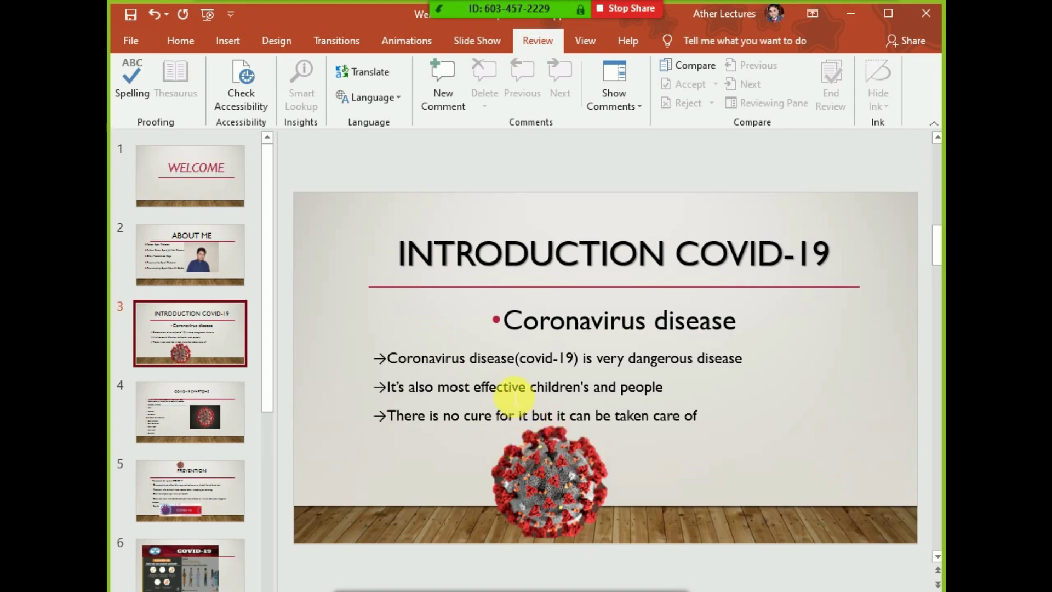
# Select 'effective' on slide 3 and run Spelling, confirming the check found no errors.
pyautogui.click(502, 388)
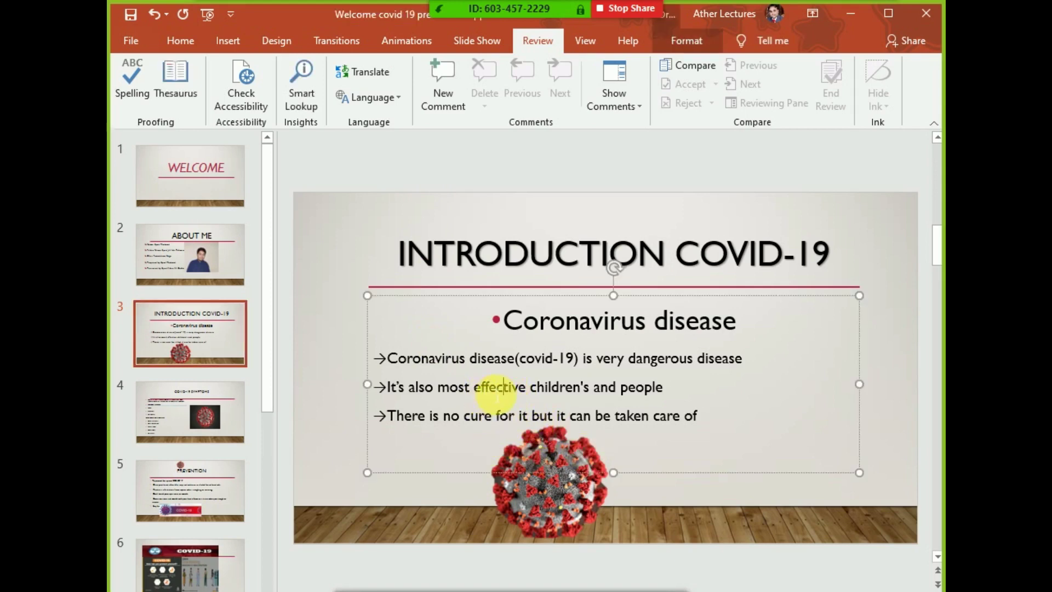
pyautogui.moveTo(496, 391); pyautogui.dragTo(548, 389)
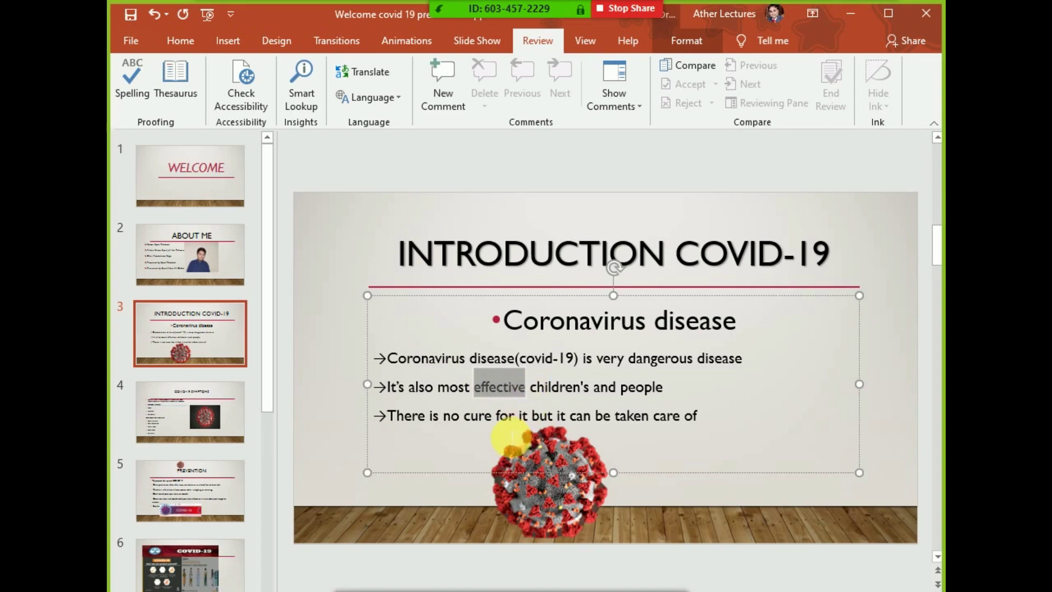
pyautogui.click(136, 102)
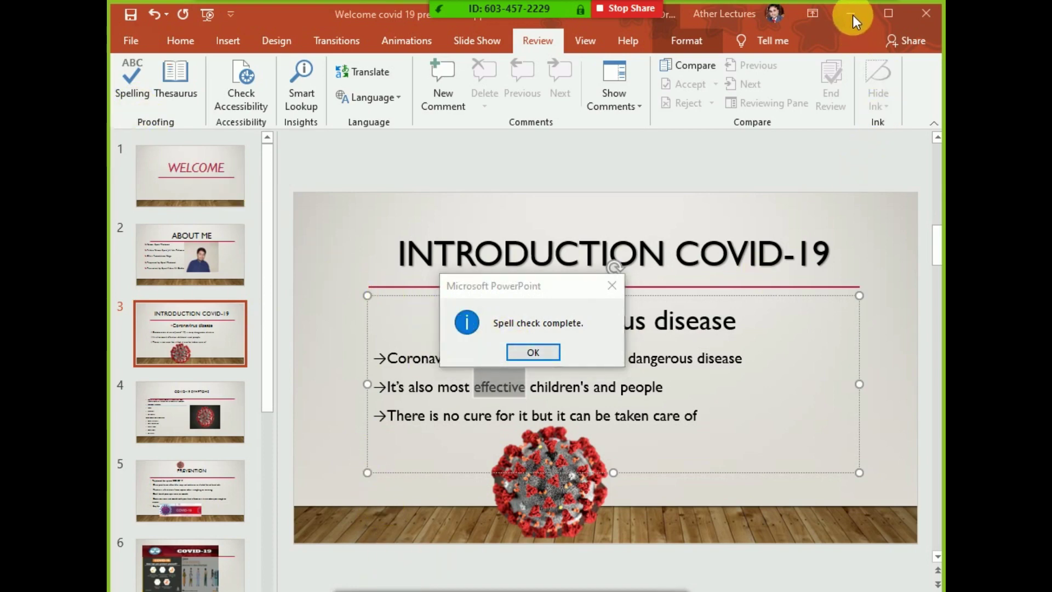
pyautogui.click(529, 351)
pyautogui.press('super')
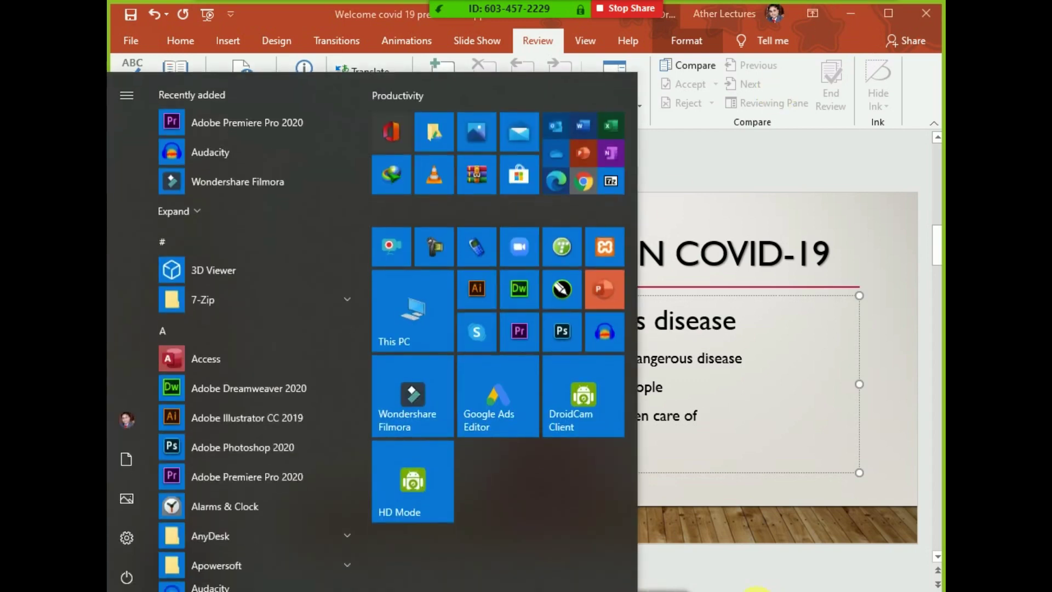
pyautogui.press('super')
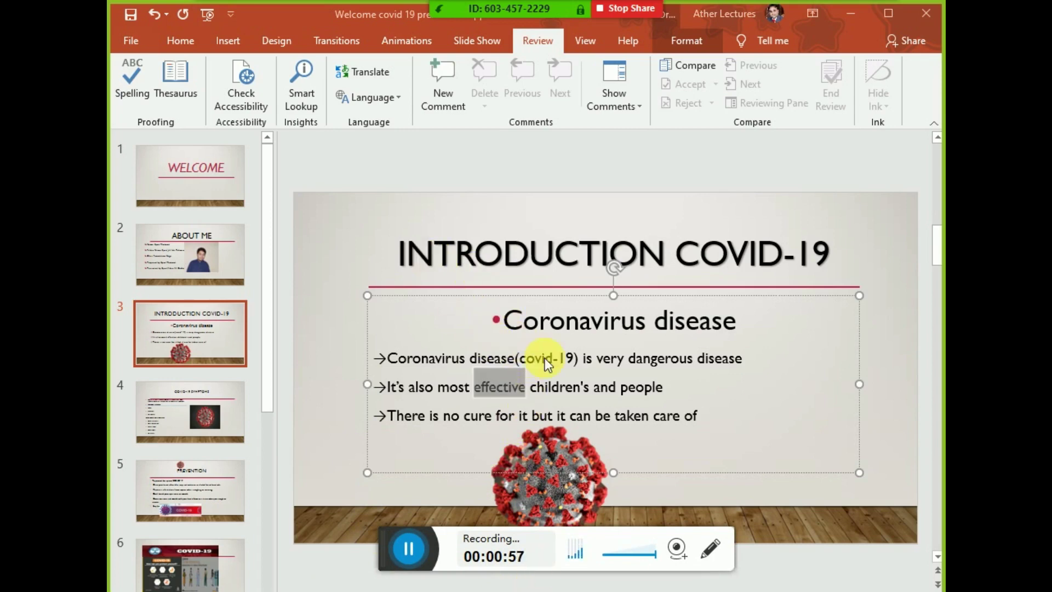
# Misspell 'effective' on slide 3 as 'effecdtive' by inserting a stray 'd'.
pyautogui.click(515, 379)
pyautogui.click(503, 385)
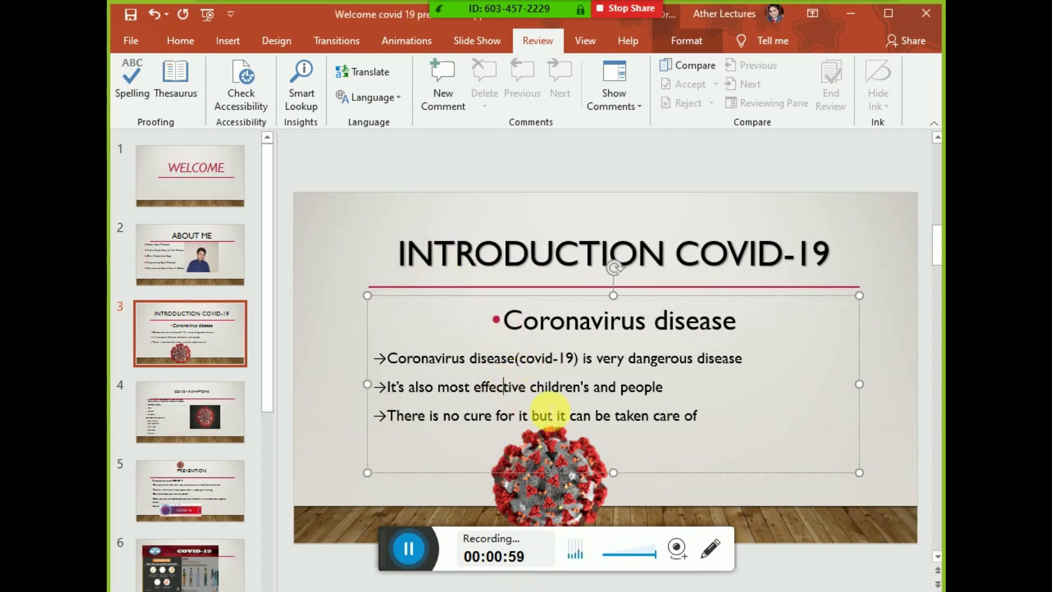
pyautogui.write('d')
pyautogui.click(617, 387)
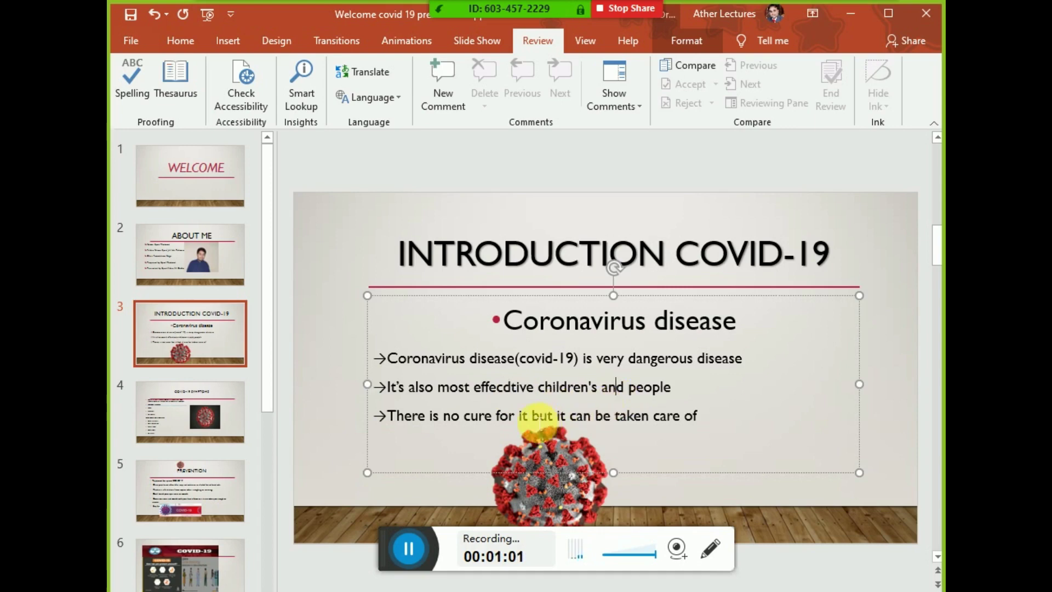
pyautogui.click(555, 360)
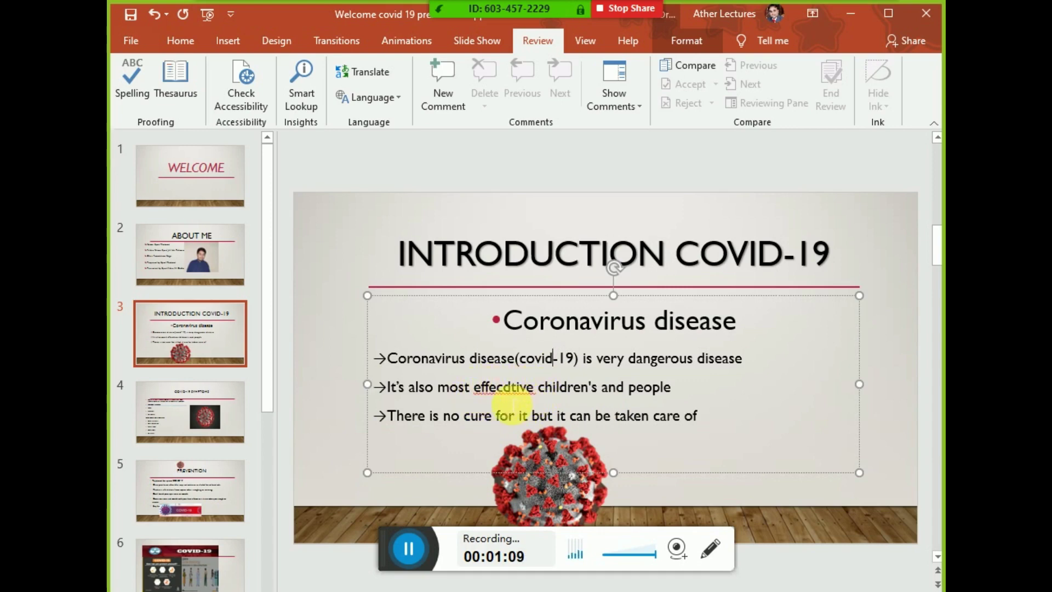
# Run Spelling and change 'effecdtive' to the suggested 'effective', then dismiss the completion message.
pyautogui.click(139, 100)
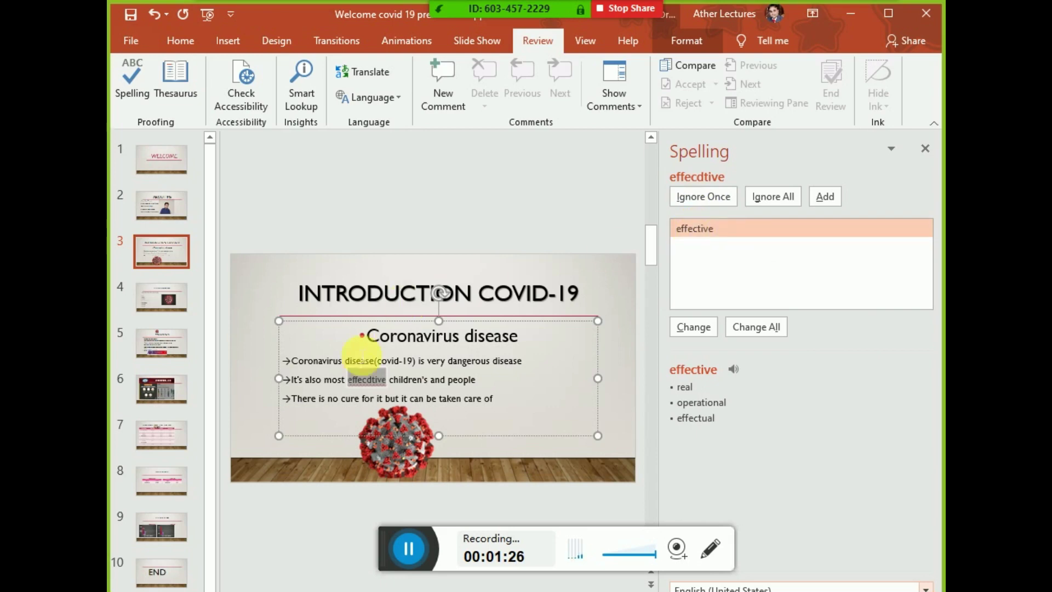
pyautogui.keyDown('ctrl'); pyautogui.scroll(3, 451, 400); pyautogui.keyUp('ctrl')
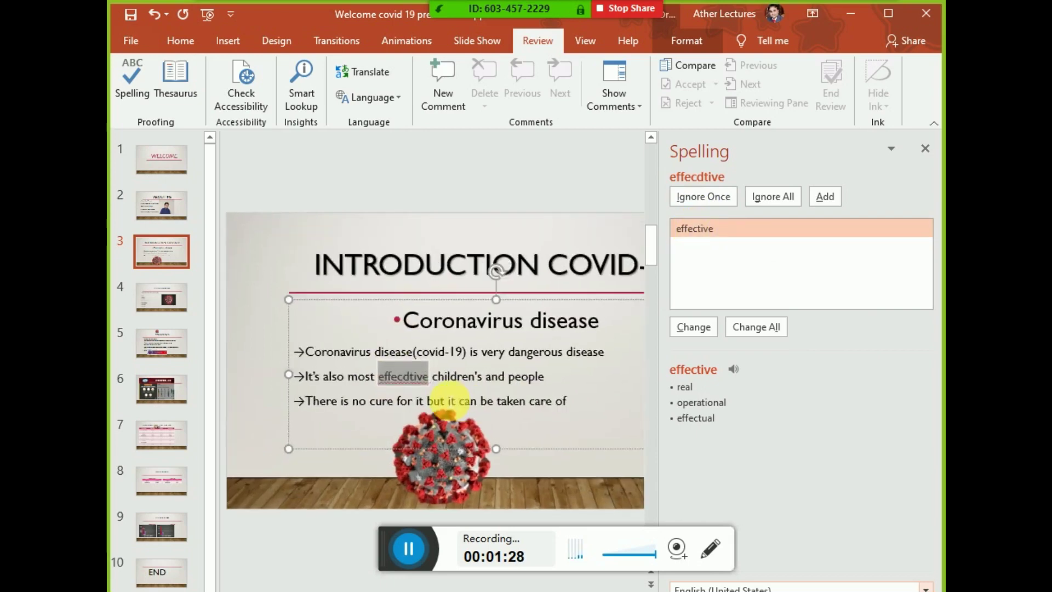
pyautogui.keyDown('ctrl'); pyautogui.scroll(2, 450, 400); pyautogui.keyUp('ctrl')
pyautogui.keyDown('ctrl'); pyautogui.scroll(2, 450, 400); pyautogui.keyUp('ctrl')
pyautogui.keyDown('ctrl'); pyautogui.scroll(1, 450, 400); pyautogui.keyUp('ctrl')
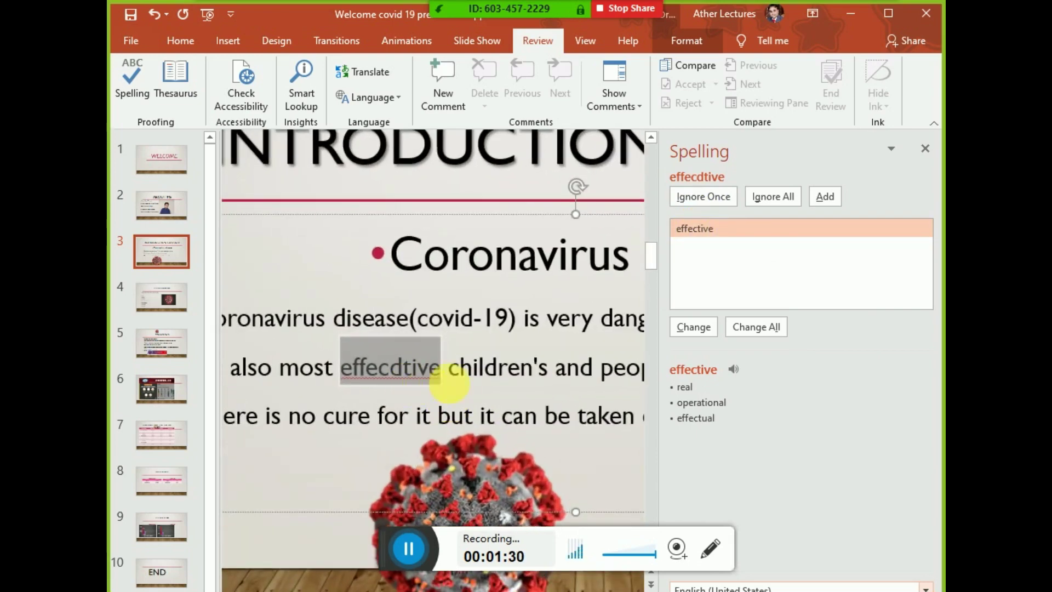
pyautogui.click(697, 240)
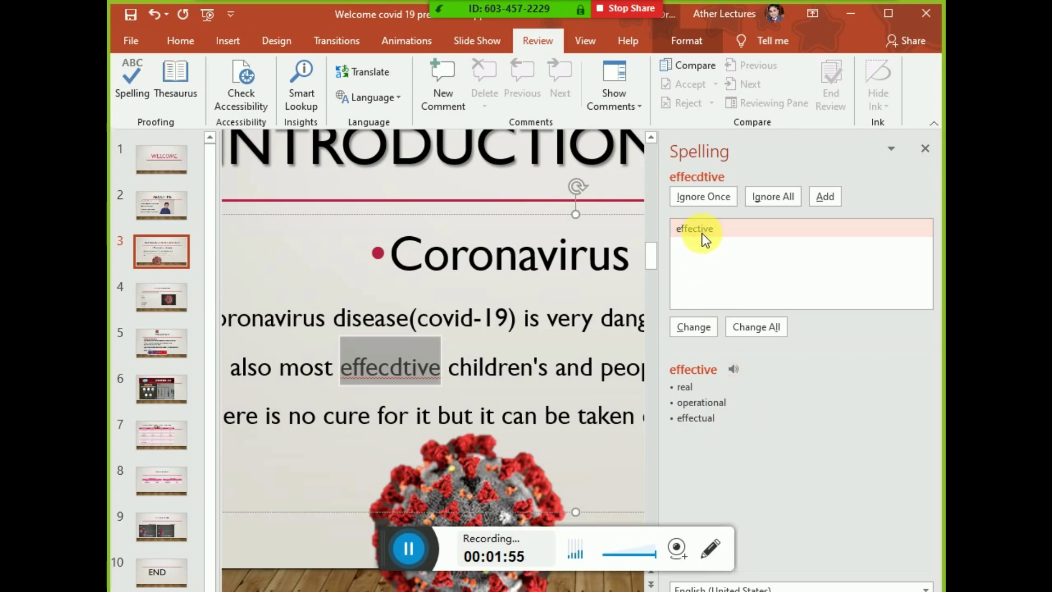
pyautogui.click(694, 327)
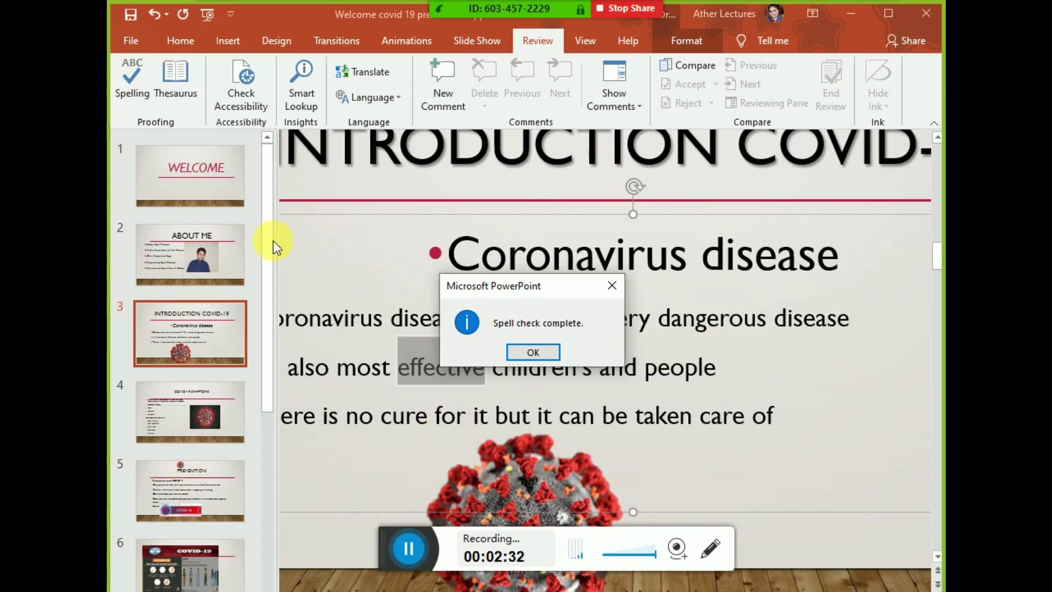
pyautogui.click(543, 351)
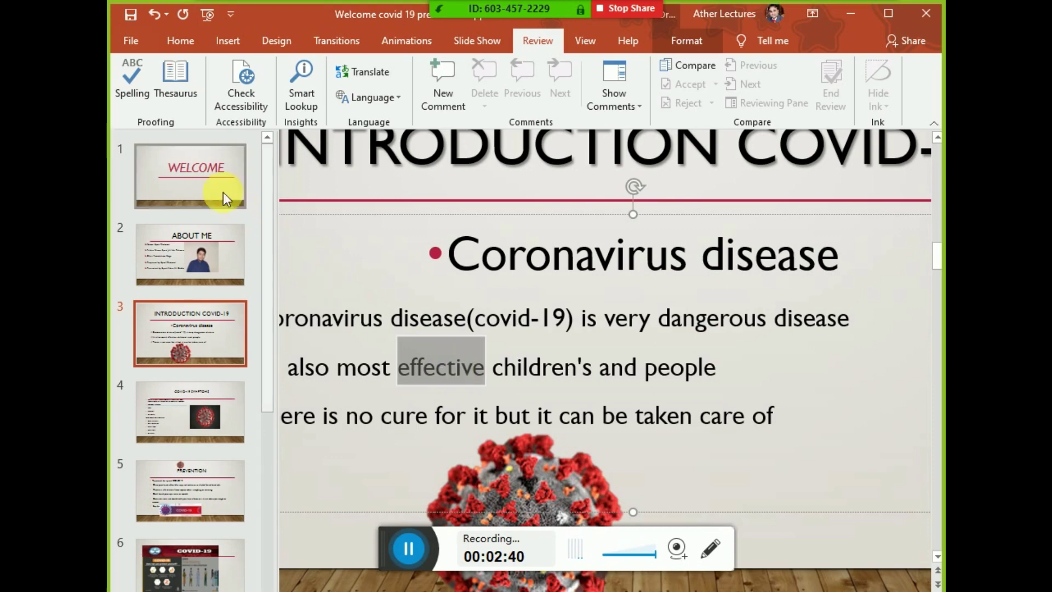
# Look up Thesaurus synonyms for 'effective', collapsing the 'real' and 'operational' groups.
pyautogui.click(185, 102)
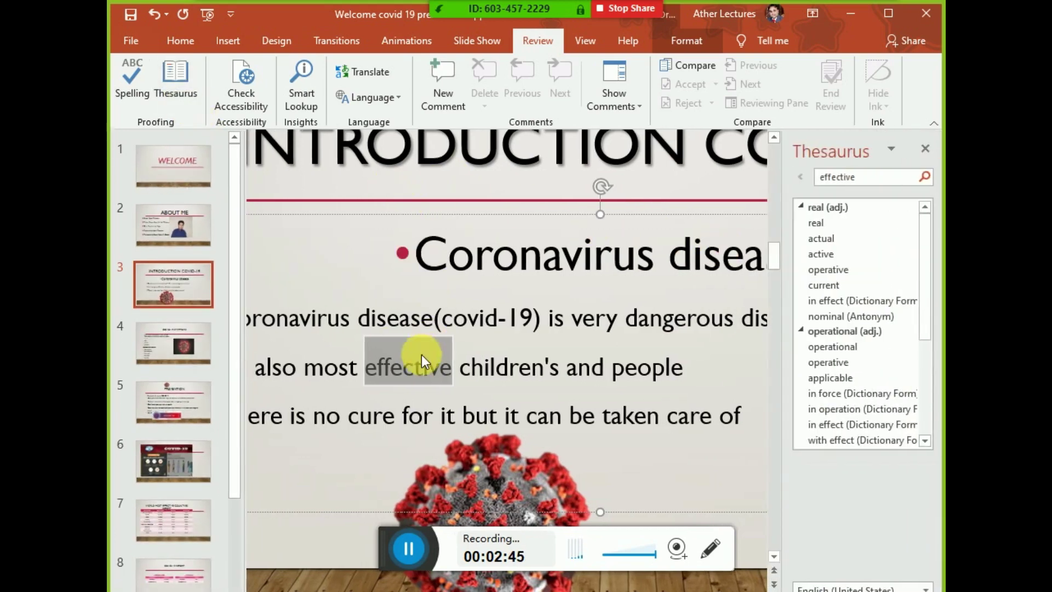
pyautogui.click(801, 207)
pyautogui.click(802, 222)
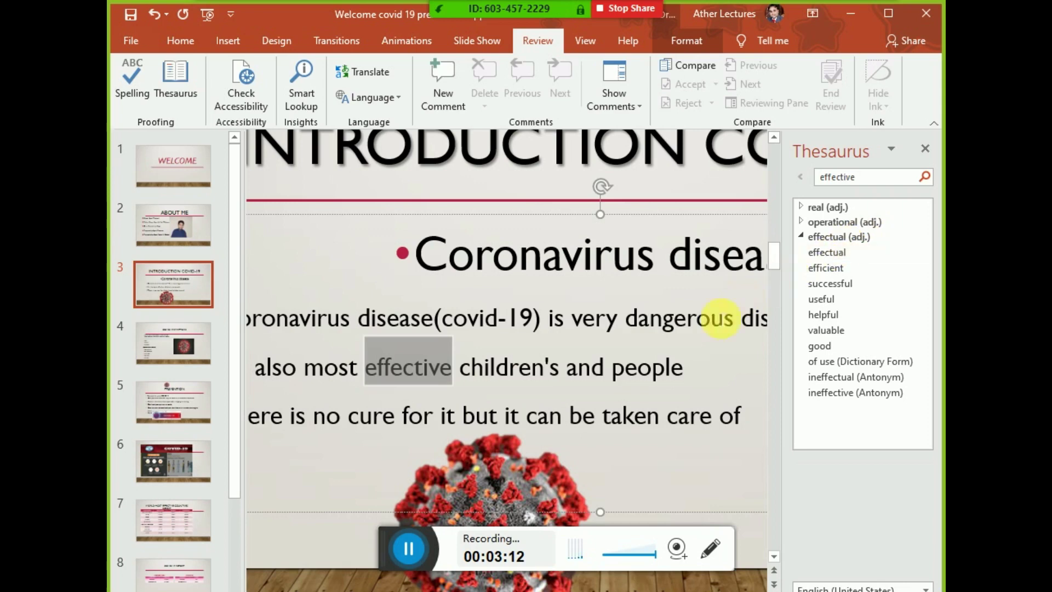
# Show Thesaurus synonyms for 'dangerous', collapsing the 'unsafe' and 'grave' groups.
pyautogui.click(674, 320)
pyautogui.doubleClick(705, 323)
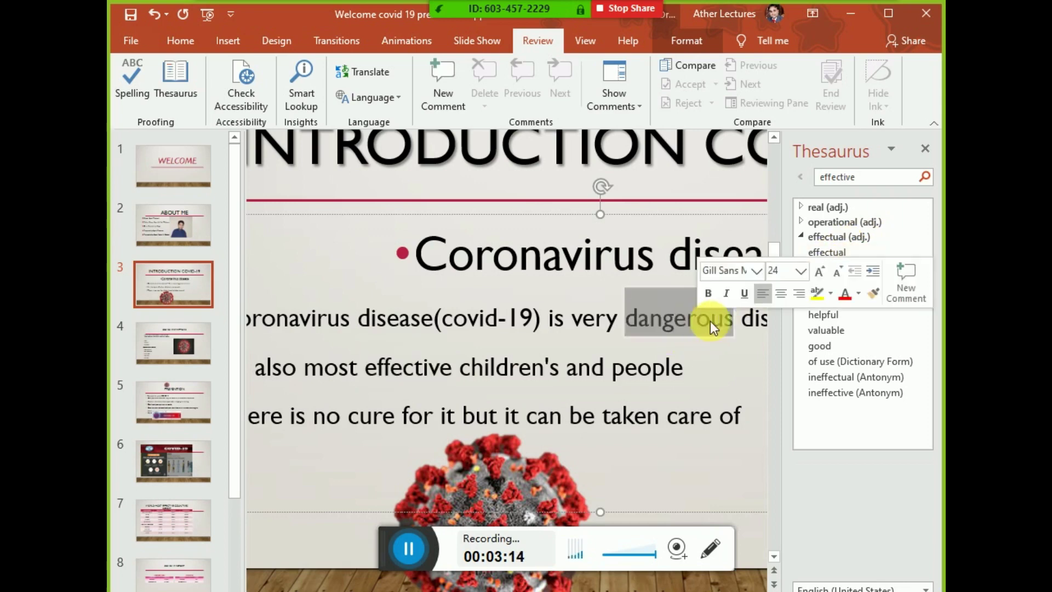
pyautogui.click(187, 101)
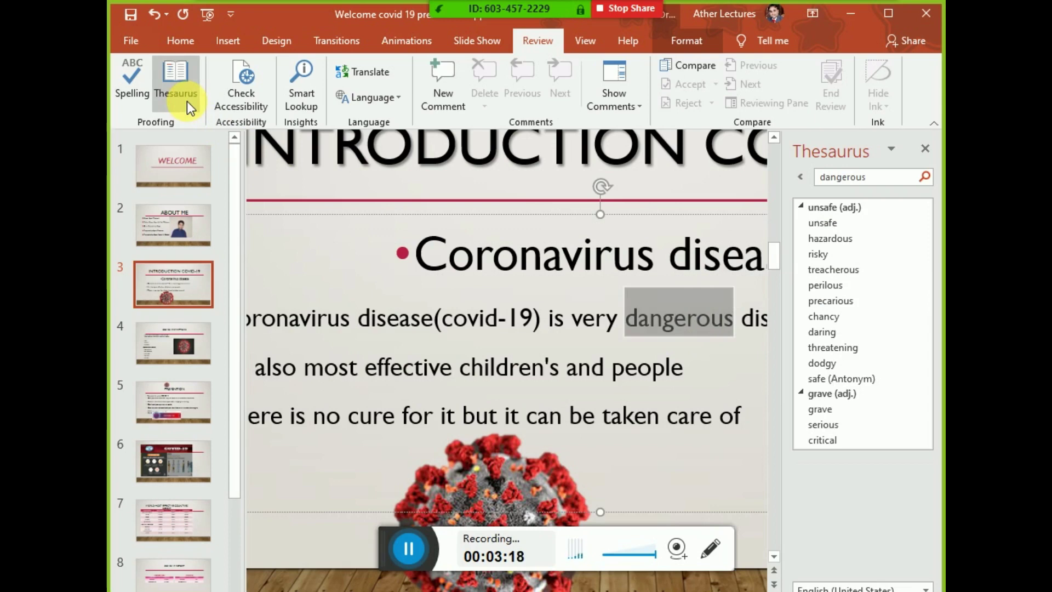
pyautogui.click(801, 206)
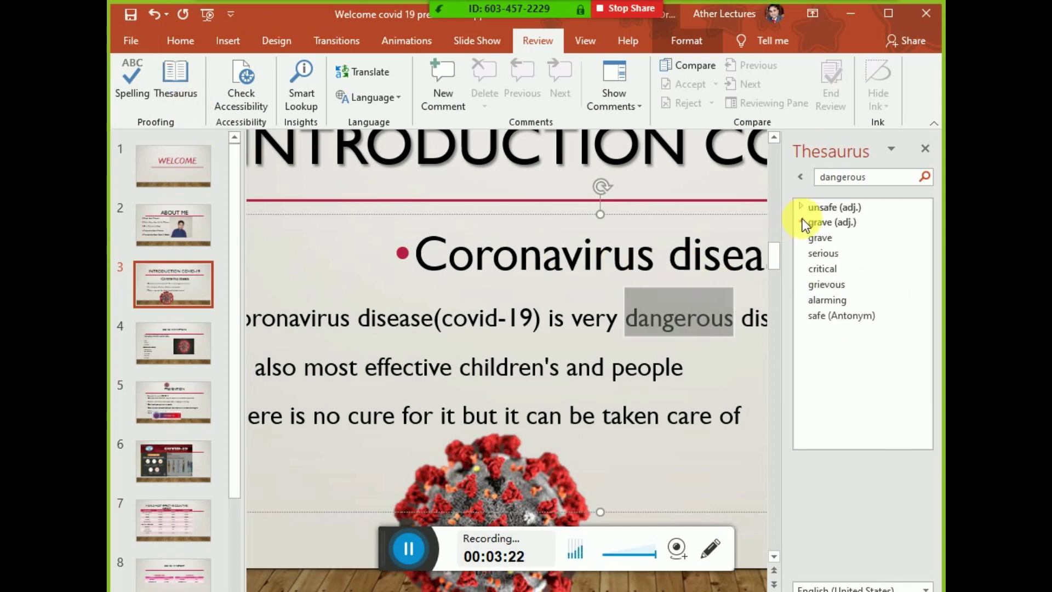
pyautogui.click(802, 223)
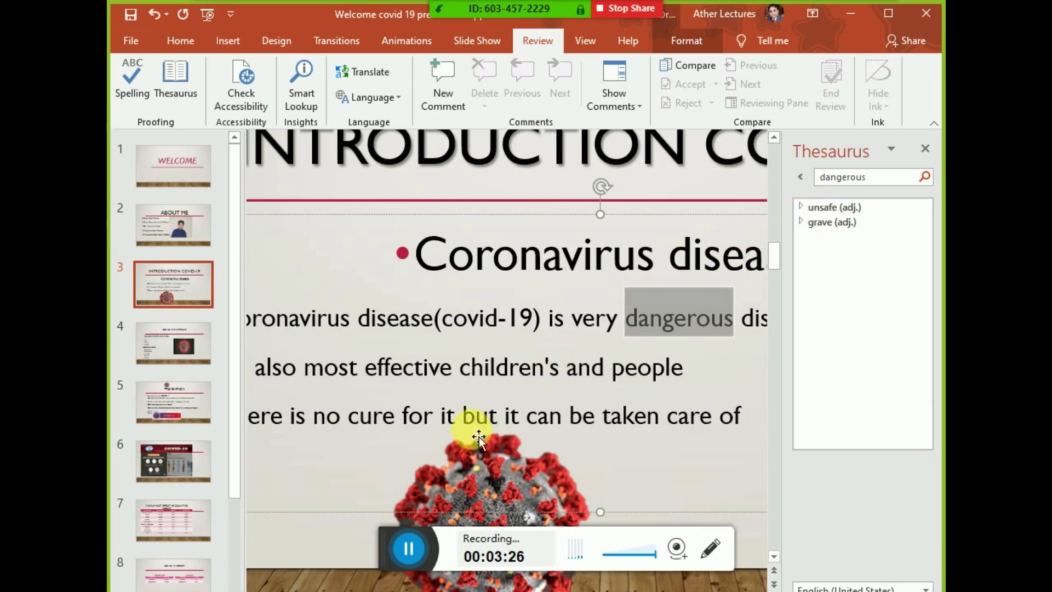
# Look up Thesaurus synonyms for 'disease', then for 'people' (persons, populace).
pyautogui.doubleClick(398, 329)
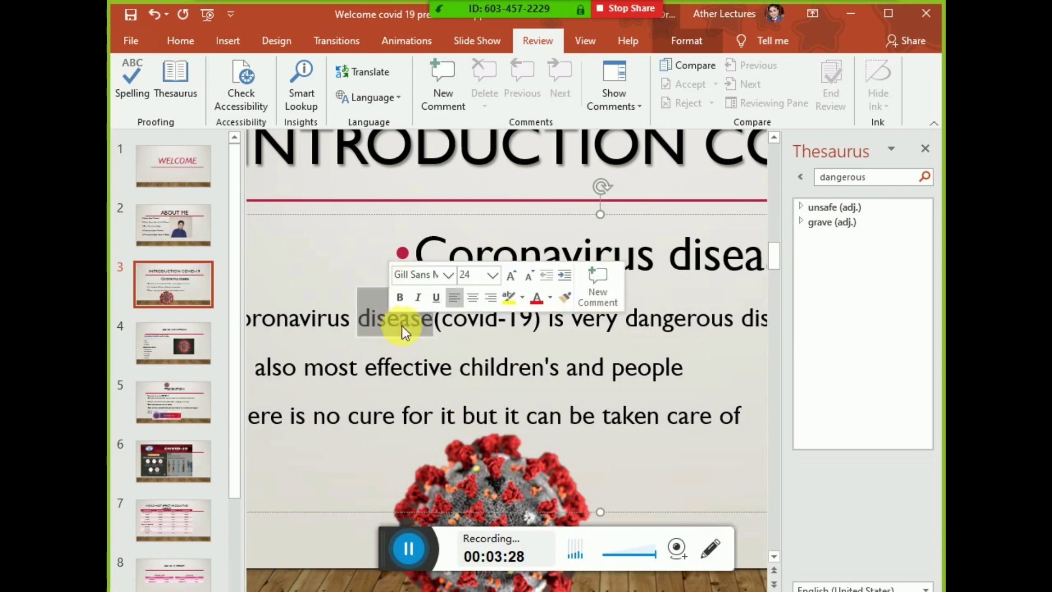
pyautogui.click(182, 93)
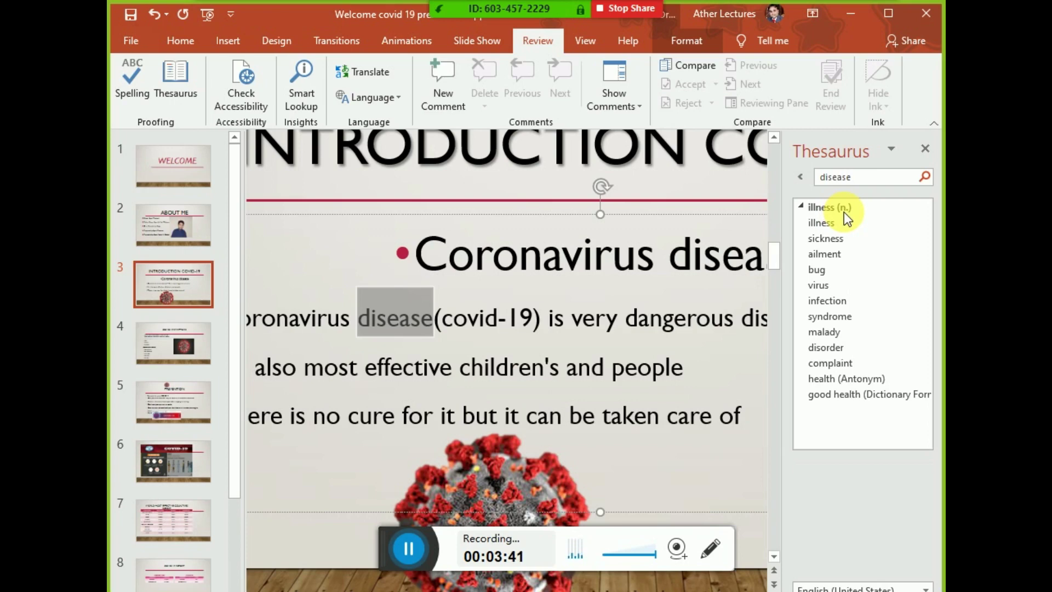
pyautogui.doubleClick(647, 368)
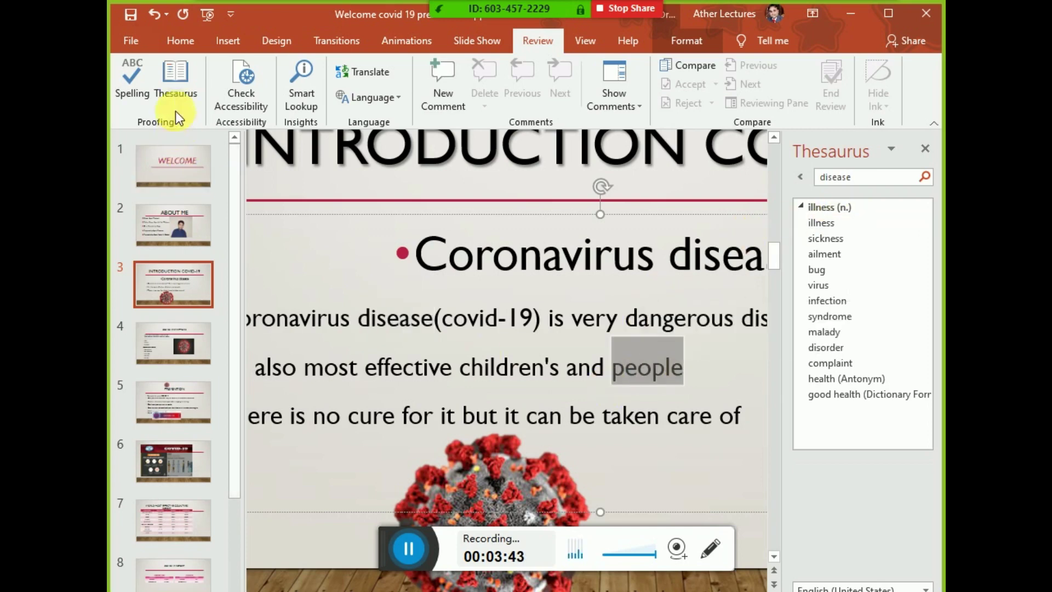
pyautogui.click(176, 86)
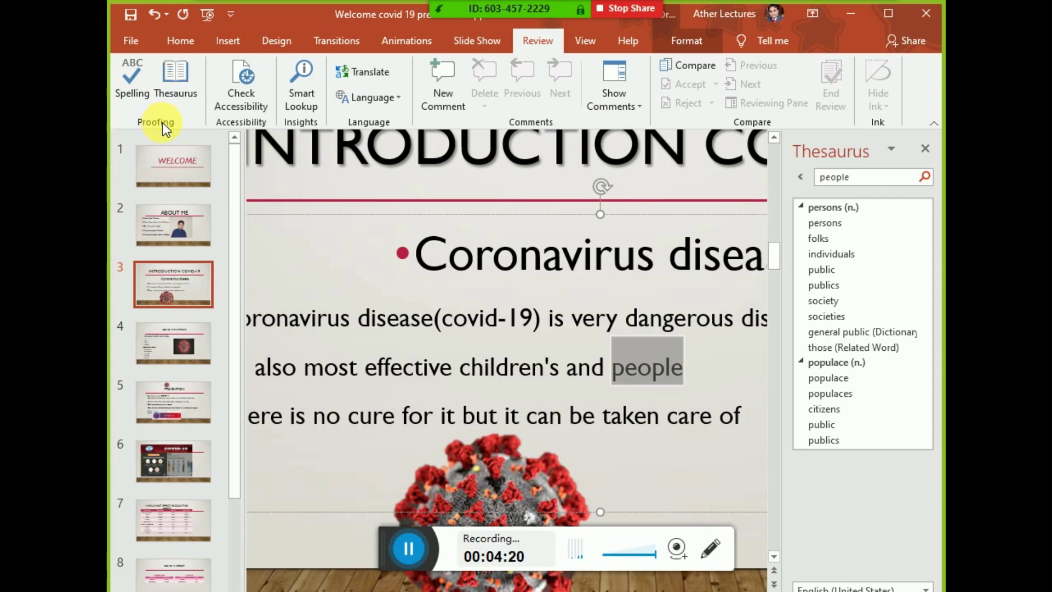
pyautogui.click(467, 317)
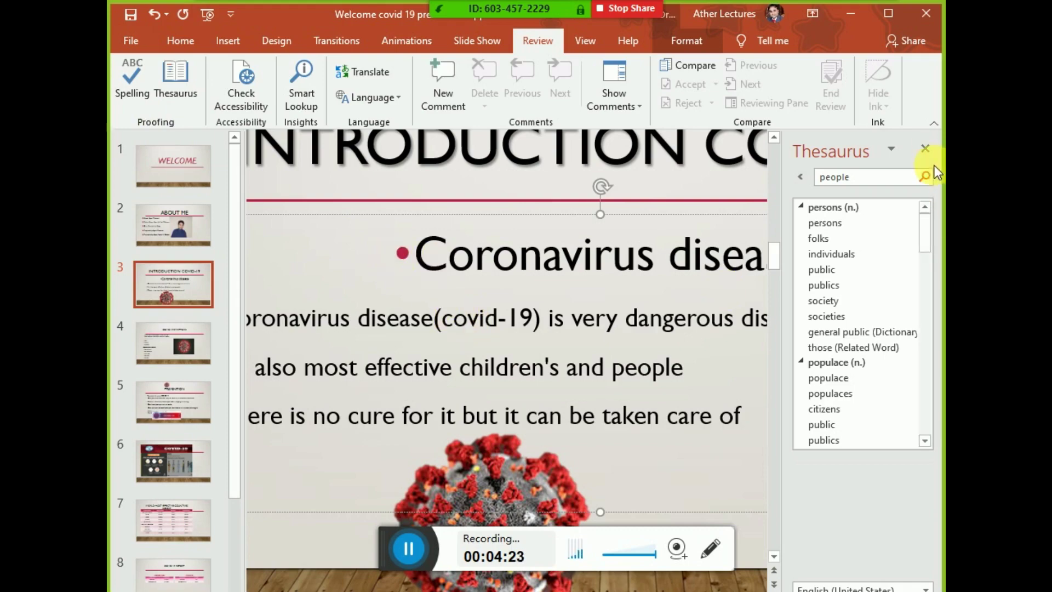
# Close the synonym panel and run Check Accessibility, expanding the Missing alternative text list.
pyautogui.click(925, 148)
pyautogui.keyDown('ctrl'); pyautogui.scroll(-3, 616, 364); pyautogui.keyUp('ctrl')
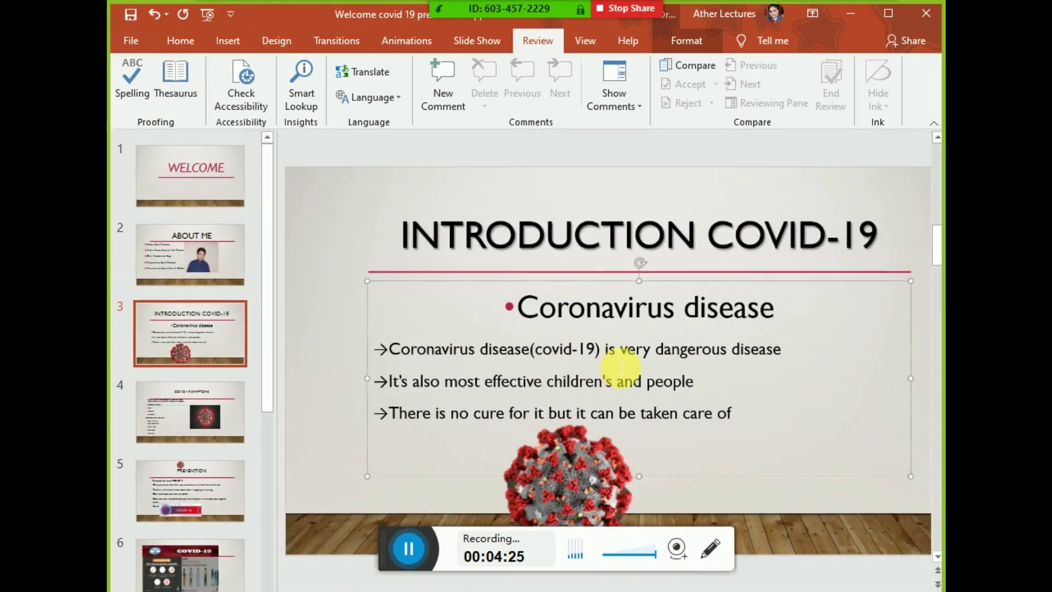
pyautogui.click(241, 87)
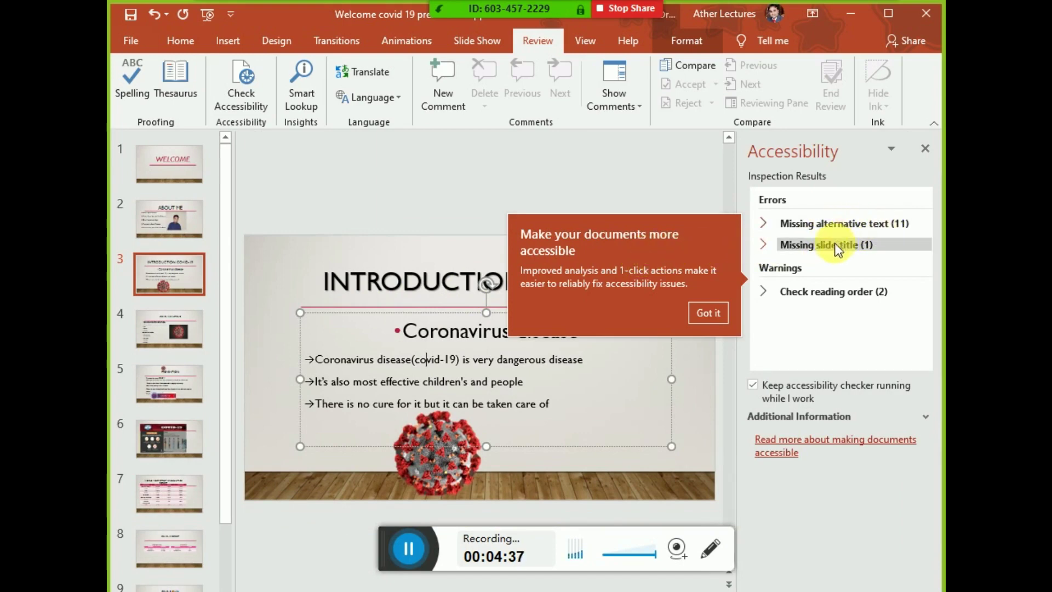
pyautogui.click(763, 223)
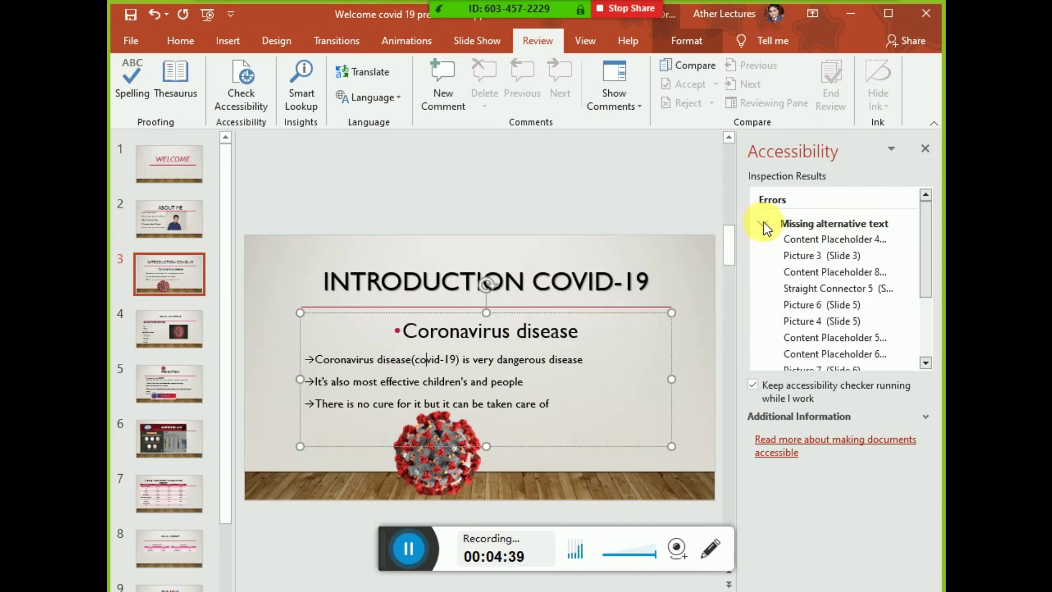
# Visit each missing-alt-text item across slides 3 to 6, ending on the COVID-19 banner picture.
pyautogui.click(797, 242)
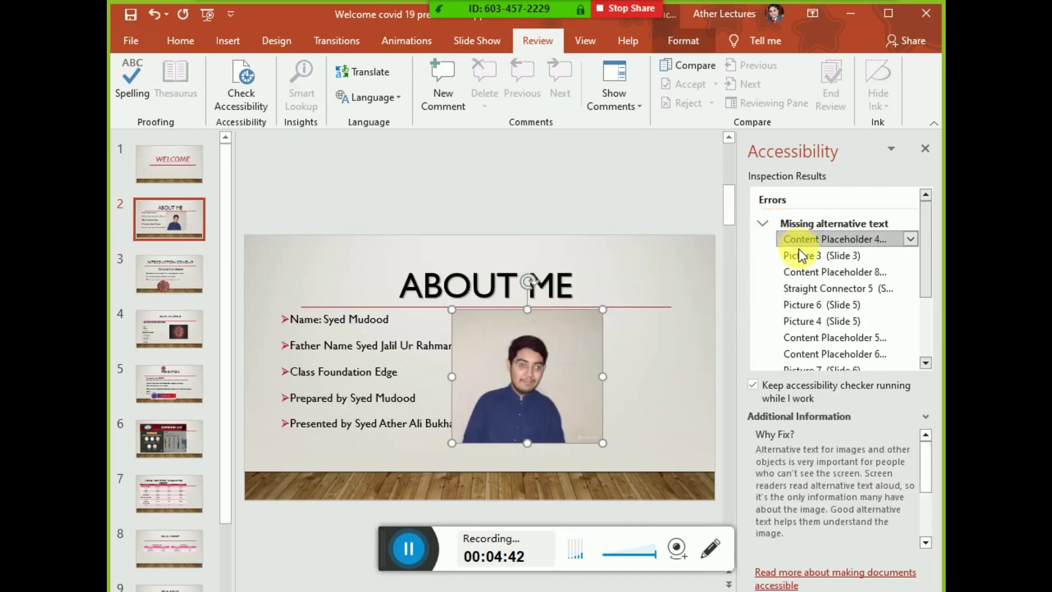
pyautogui.click(800, 256)
pyautogui.click(801, 272)
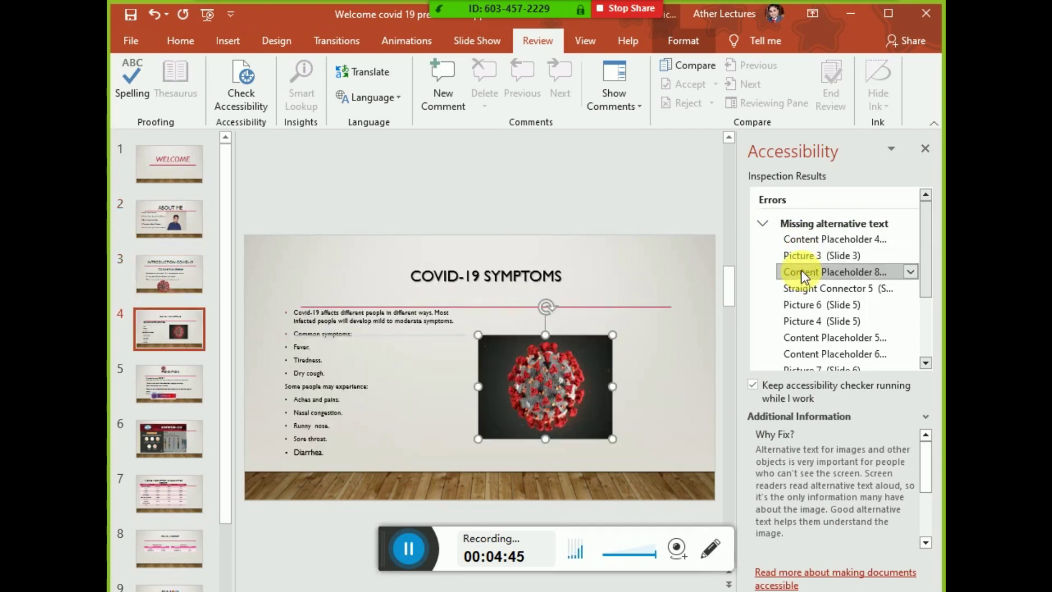
pyautogui.click(804, 291)
pyautogui.click(808, 308)
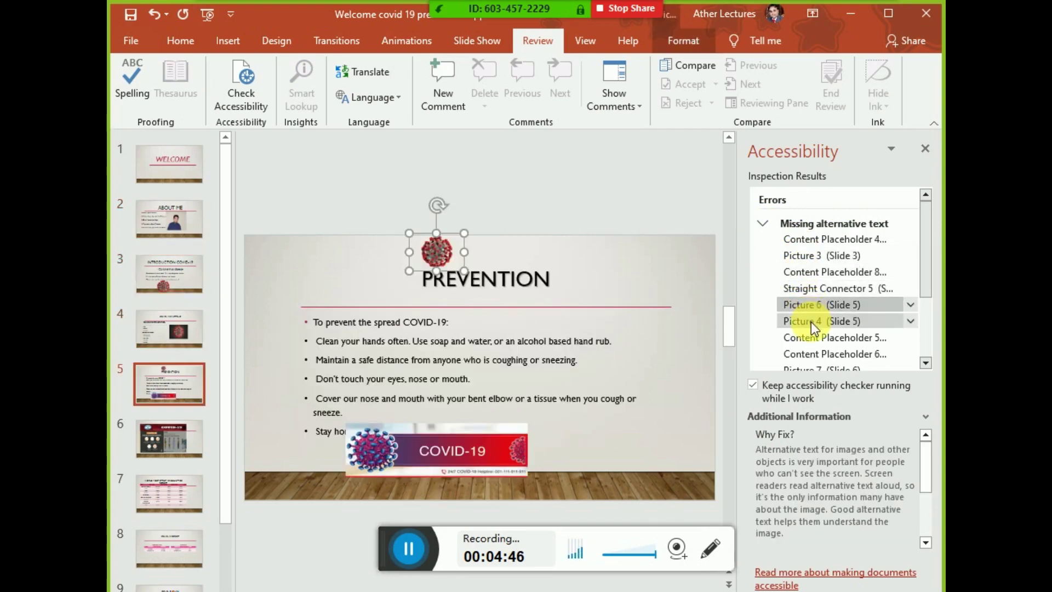
pyautogui.click(811, 321)
pyautogui.click(811, 336)
pyautogui.click(815, 354)
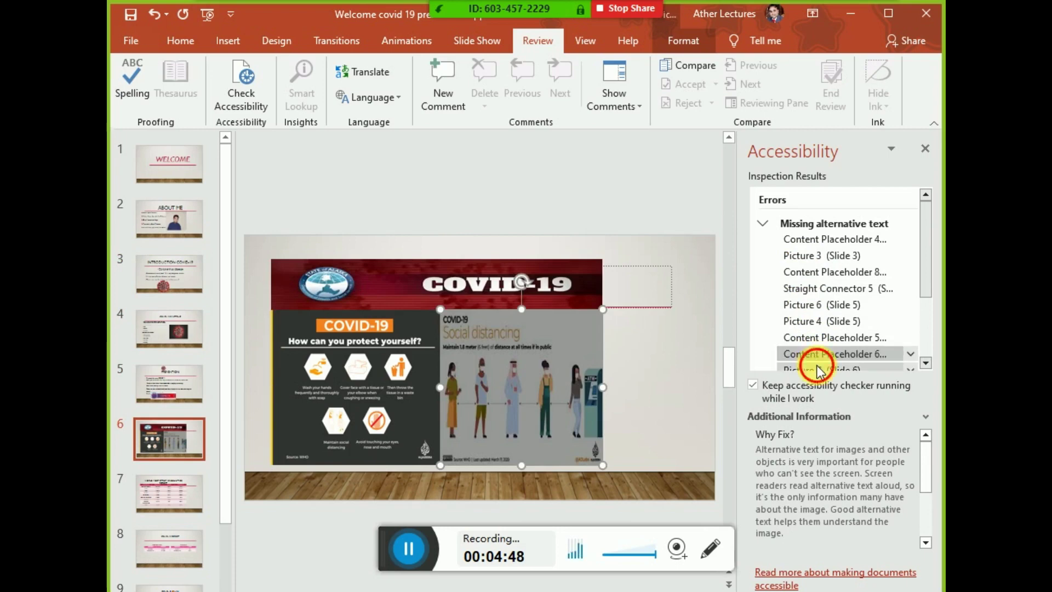
pyautogui.click(817, 367)
pyautogui.click(182, 43)
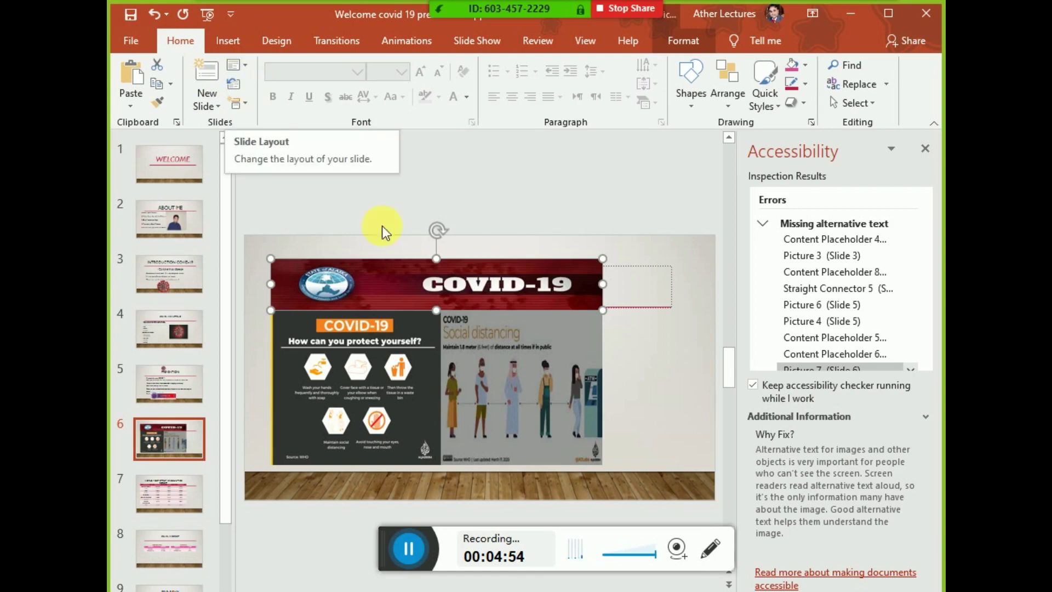
# Collapse the Missing alternative text group to show the 11/1/2 accessibility summary.
pyautogui.click(766, 232)
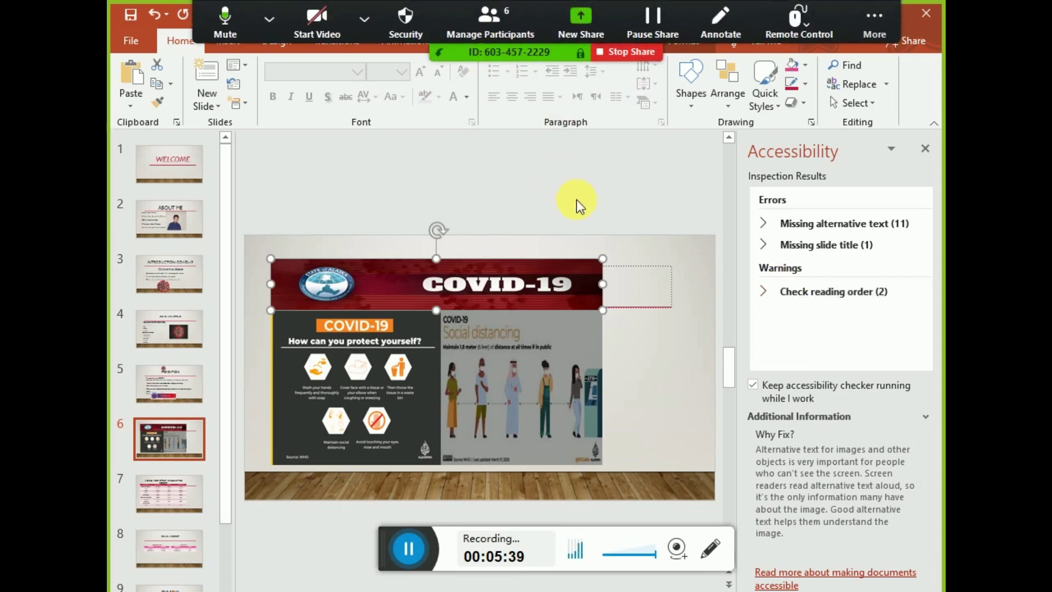
pyautogui.click(527, 44)
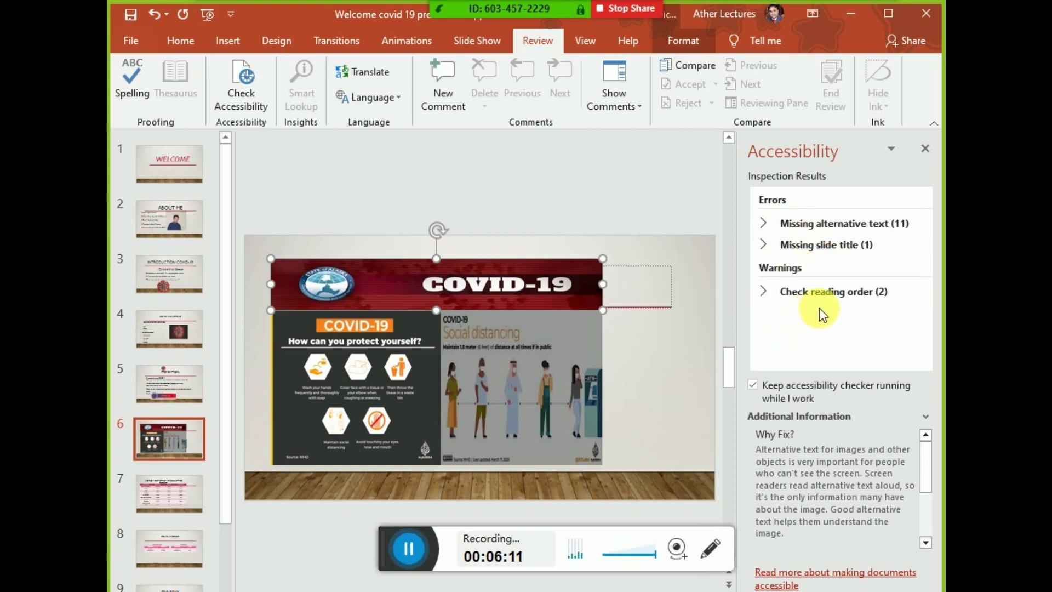
# Review the Check reading order warnings for slides 4 and 5 and their help text.
pyautogui.click(764, 291)
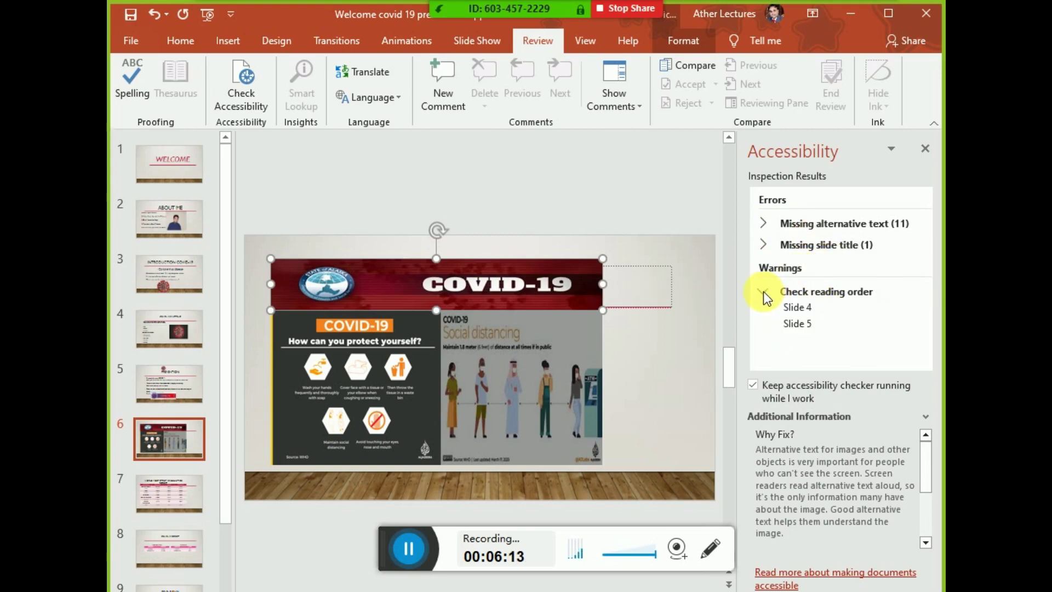
pyautogui.click(781, 306)
pyautogui.click(792, 321)
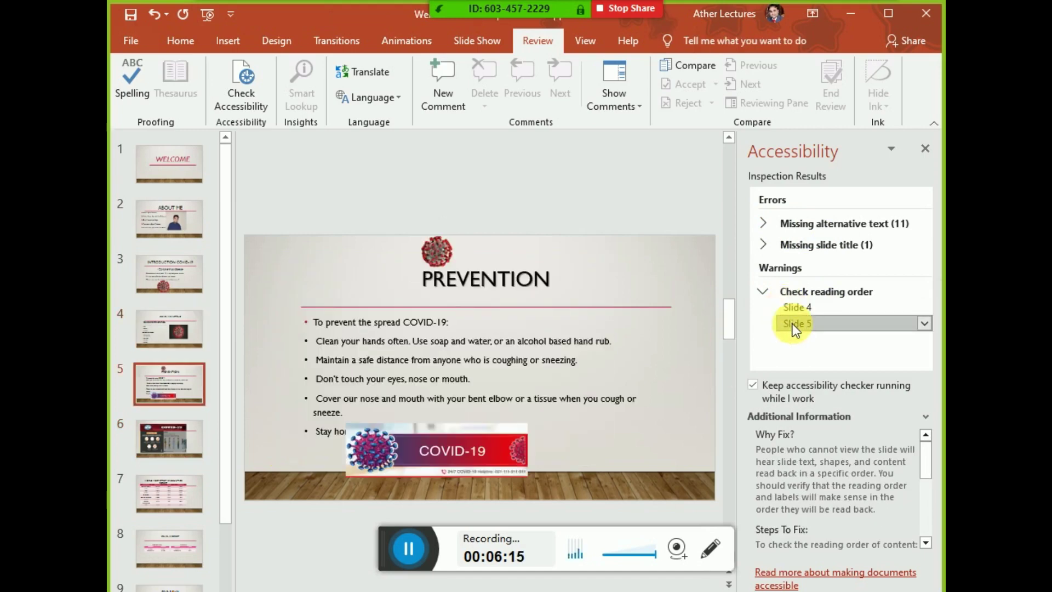
pyautogui.click(792, 310)
pyautogui.click(798, 325)
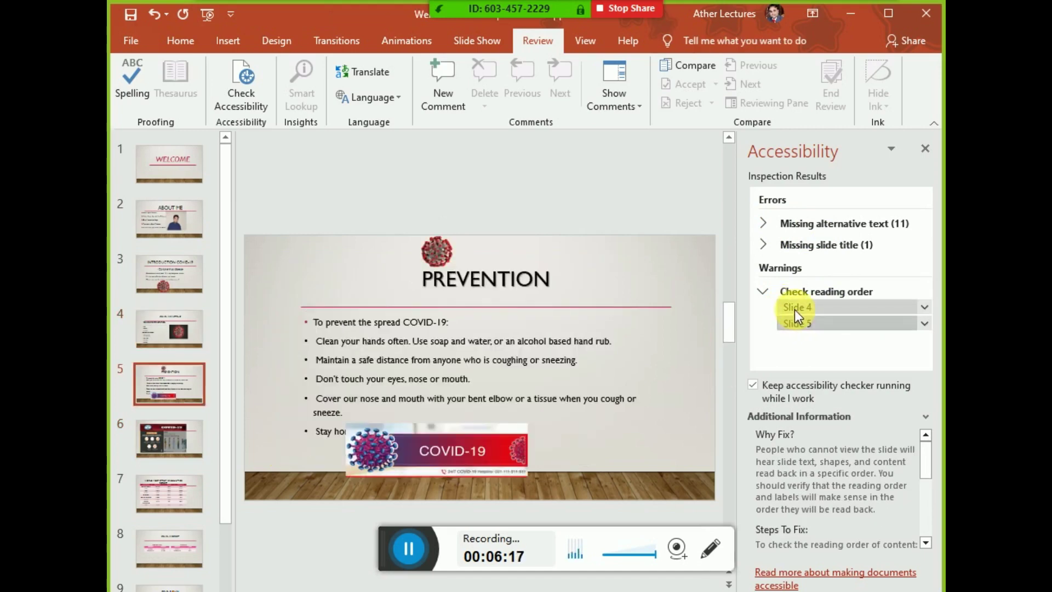
pyautogui.click(795, 309)
pyautogui.click(800, 324)
pyautogui.click(796, 307)
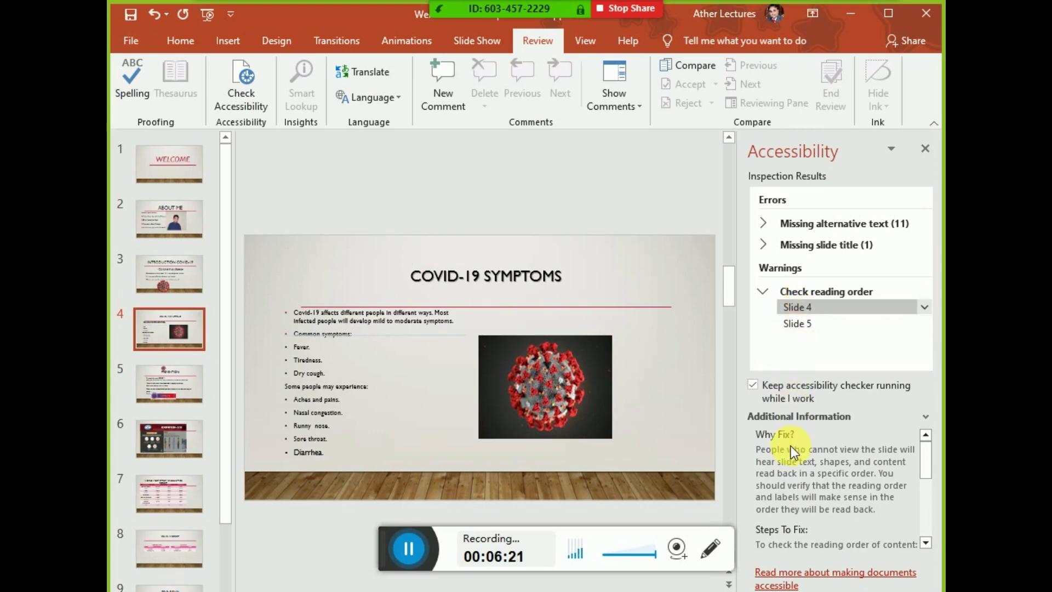
pyautogui.scroll(-1, 791, 445)
pyautogui.scroll(-2, 791, 445)
pyautogui.scroll(-1, 791, 445)
pyautogui.scroll(-1, 791, 446)
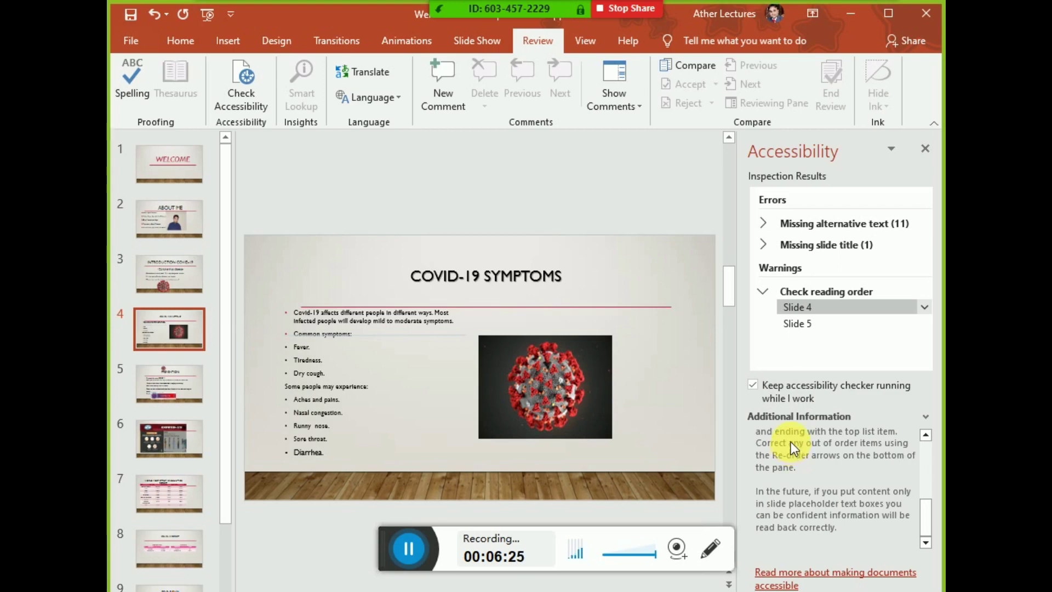
pyautogui.scroll(2, 796, 439)
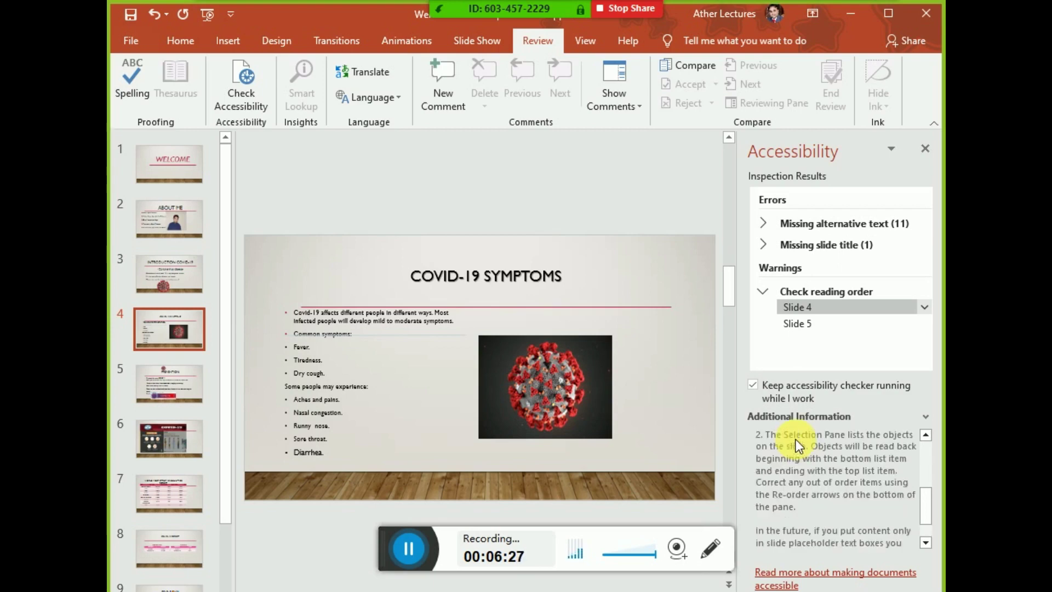
pyautogui.scroll(2, 796, 439)
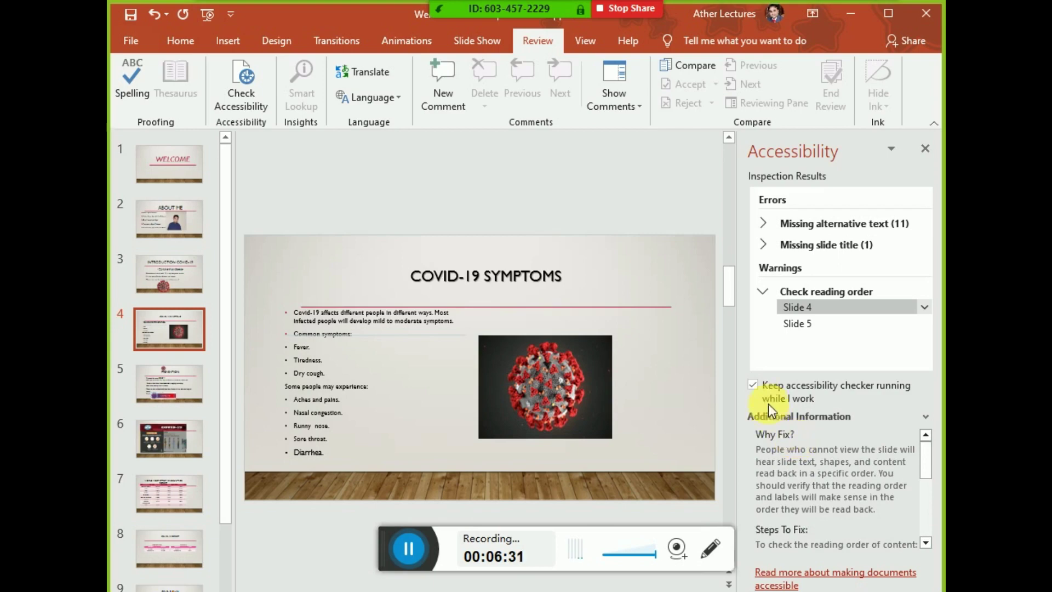
# Close the Accessibility pane and select the slide 4 title 'COVID-19 SYMPTOMS'.
pyautogui.click(926, 148)
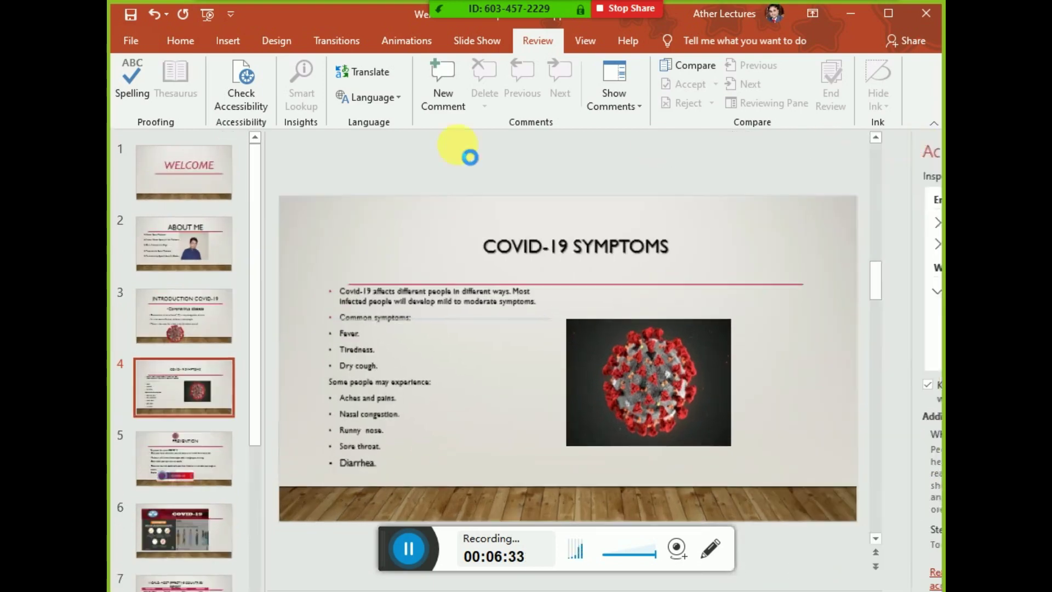
pyautogui.click(416, 294)
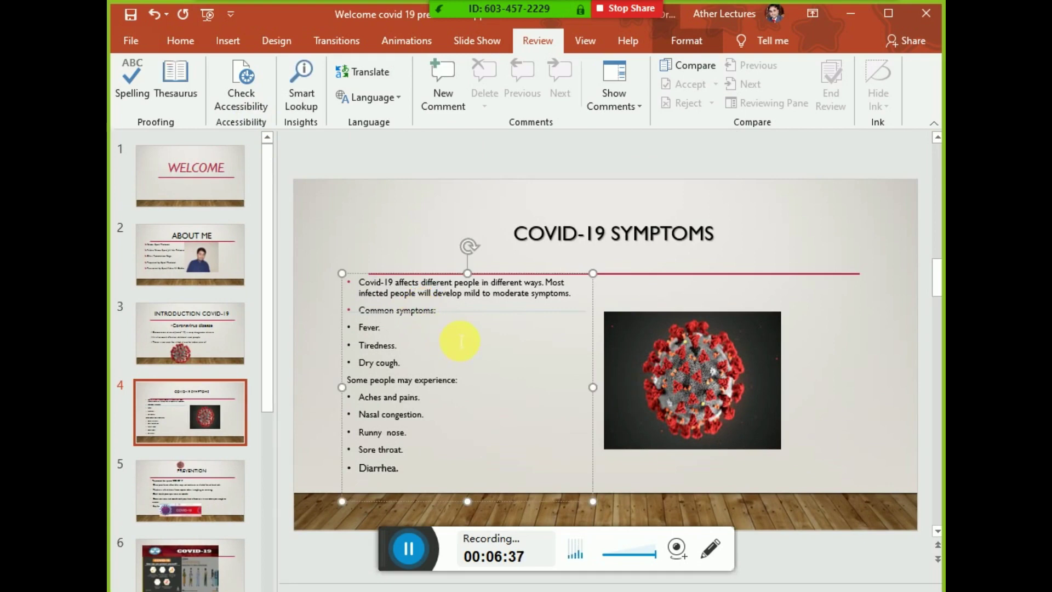
pyautogui.click(660, 235)
pyautogui.moveTo(735, 238); pyautogui.dragTo(518, 300)
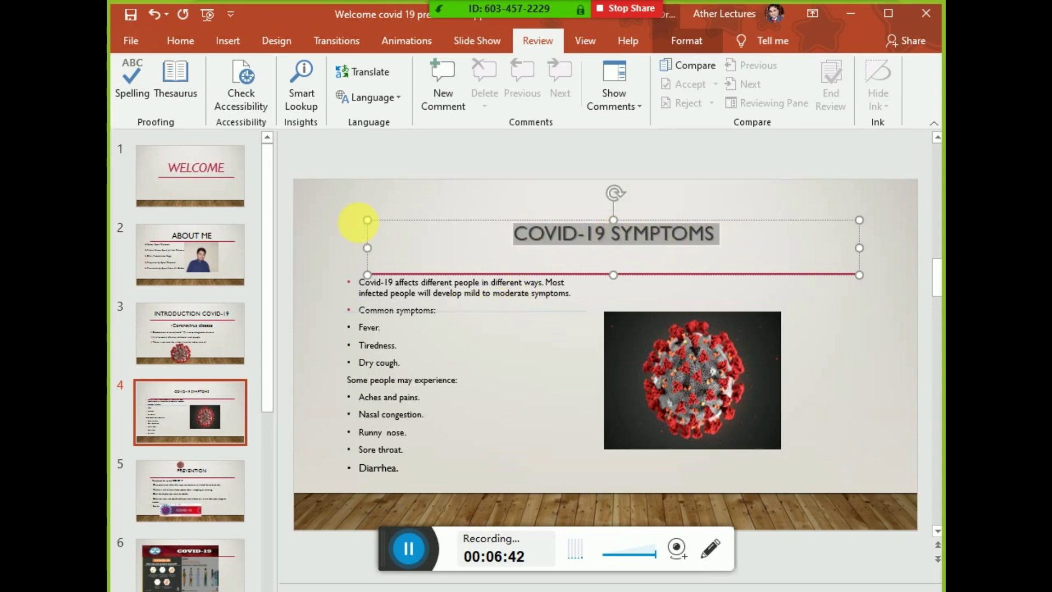
pyautogui.click(302, 107)
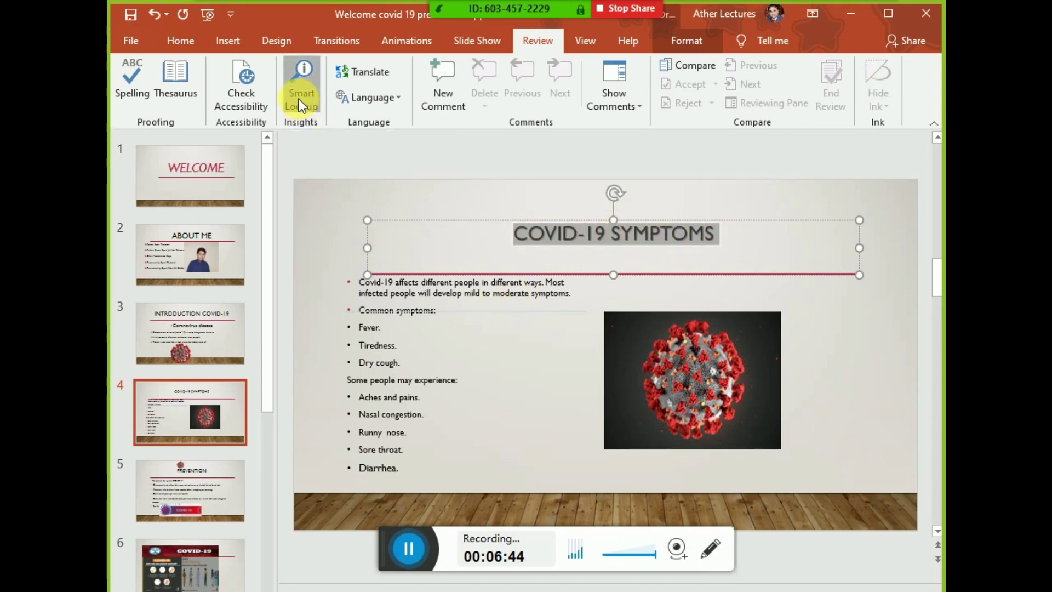
pyautogui.click(291, 102)
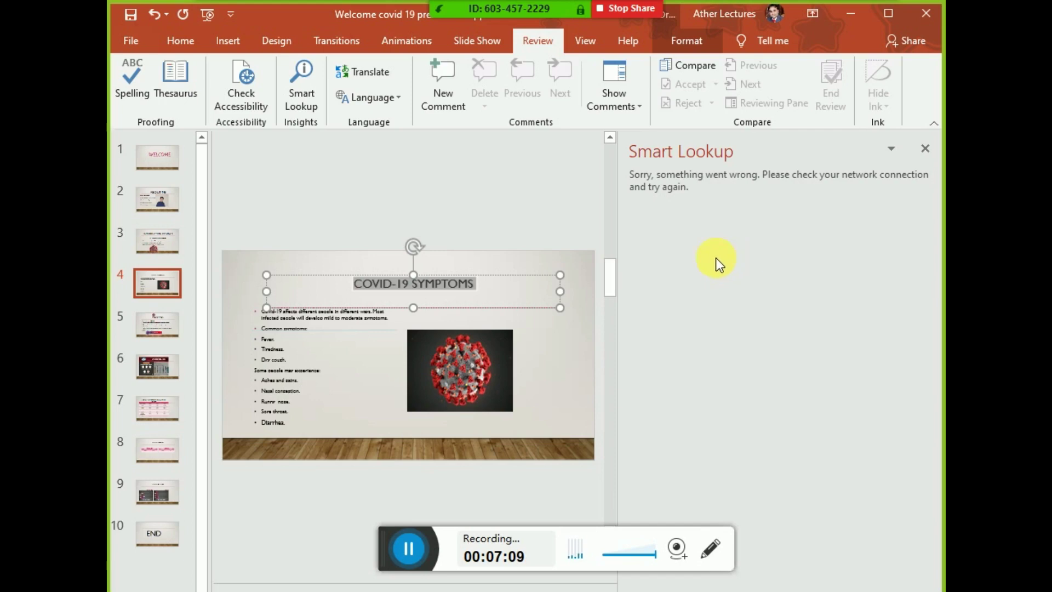
pyautogui.click(927, 149)
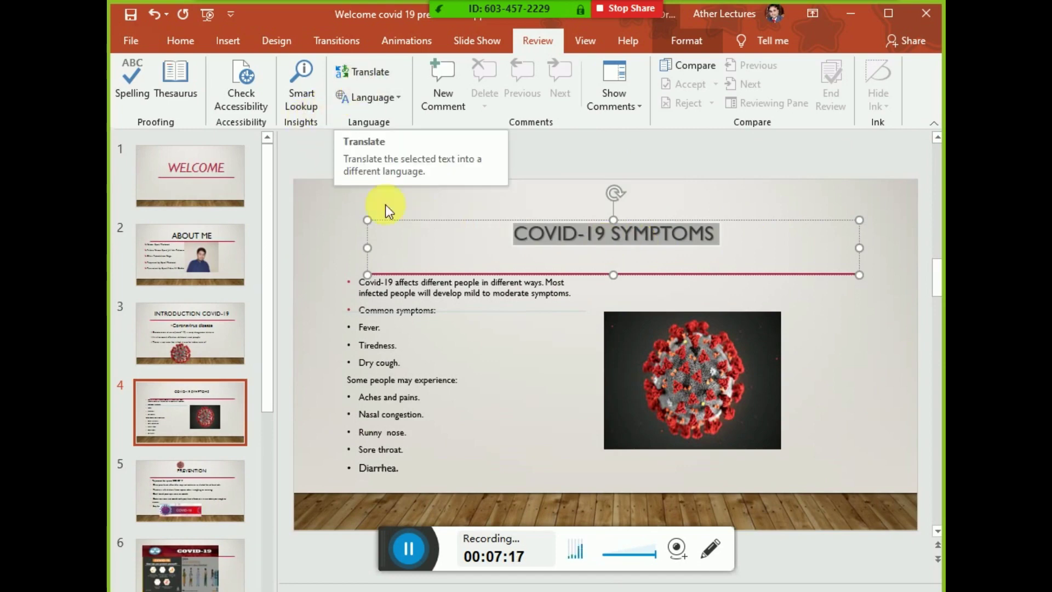
# Smart Lookup 'affects different people in different ways', then minimise PowerPoint and File Explorer.
pyautogui.click(431, 327)
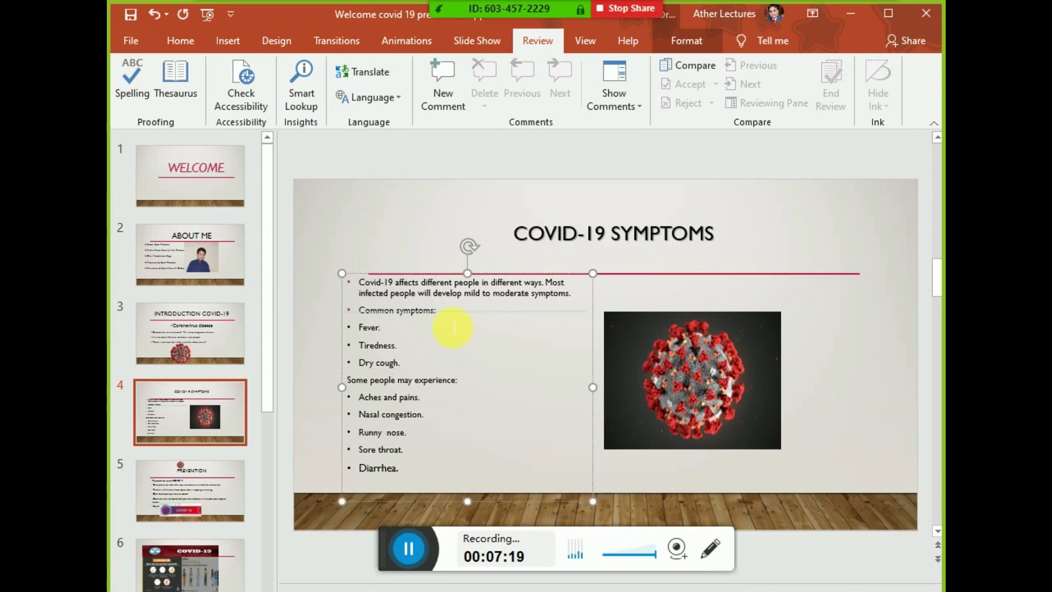
pyautogui.moveTo(396, 282); pyautogui.dragTo(542, 283)
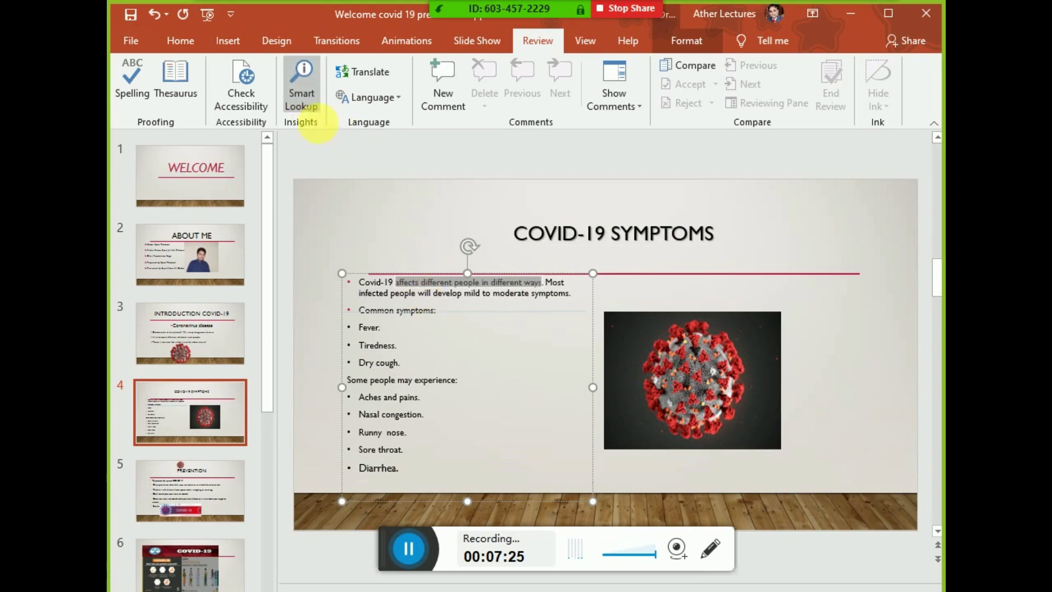
pyautogui.click(303, 93)
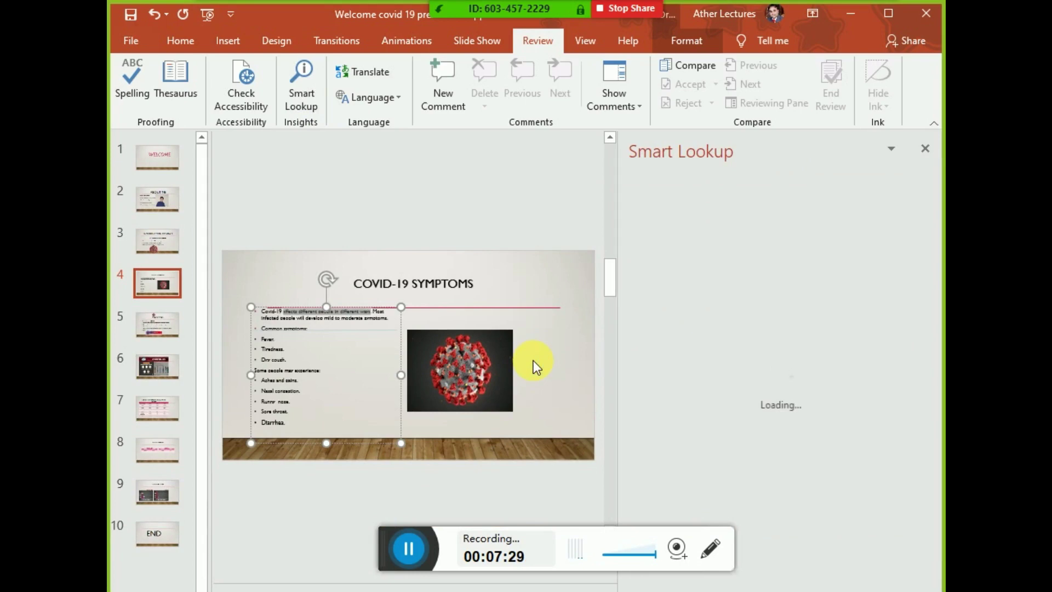
pyautogui.scroll(2, 534, 361)
pyautogui.scroll(4, 534, 360)
pyautogui.scroll(2, 534, 361)
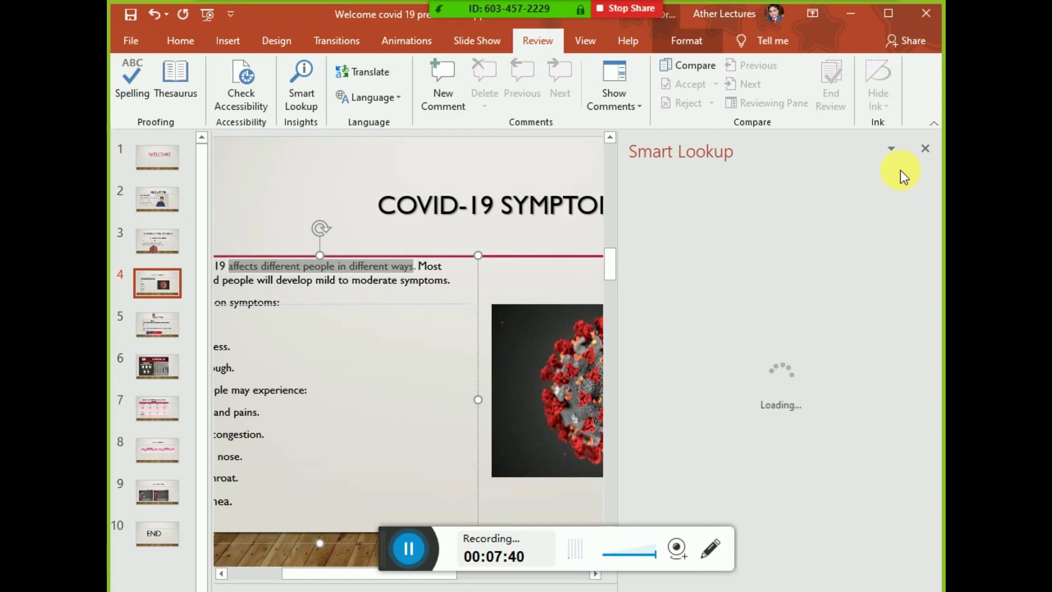
pyautogui.click(851, 13)
pyautogui.click(854, 15)
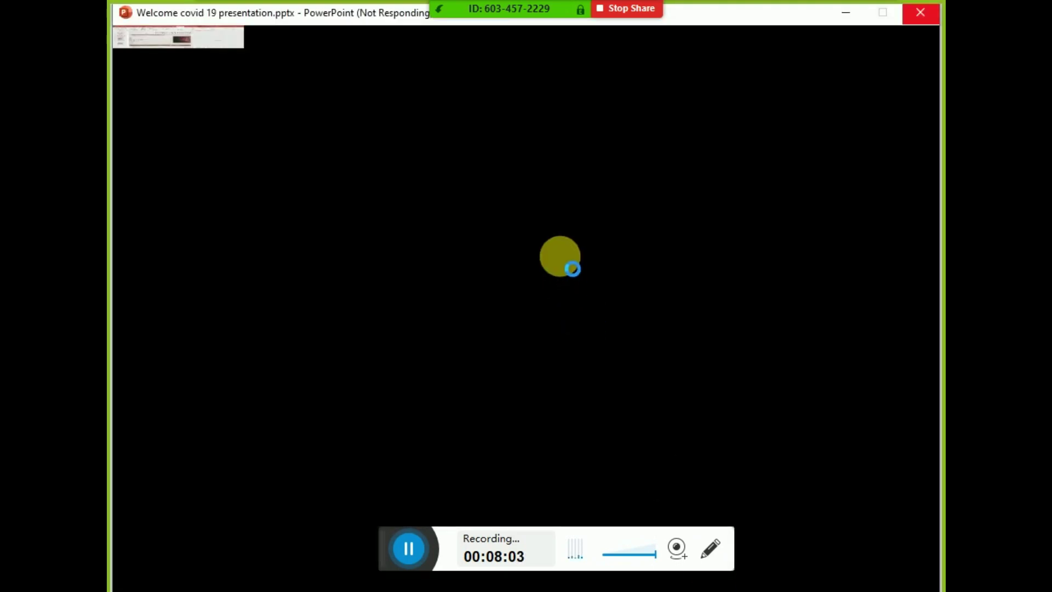
# Open translate.google.com in Chrome, then switch back to PowerPoint.
pyautogui.click(848, 16)
pyautogui.click(361, 43)
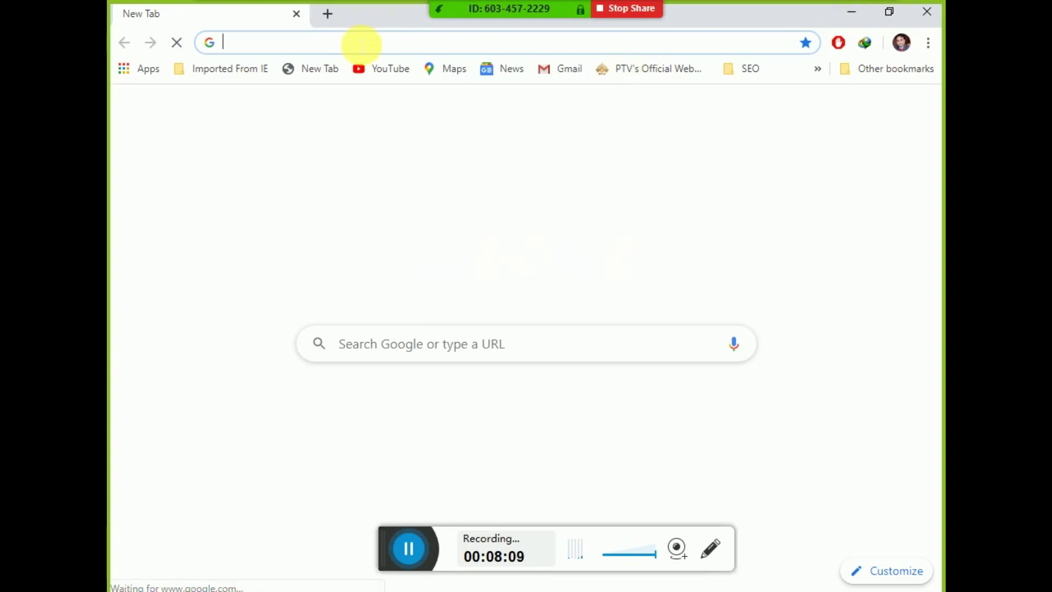
pyautogui.write('translate.google.com')
pyautogui.press('Return')
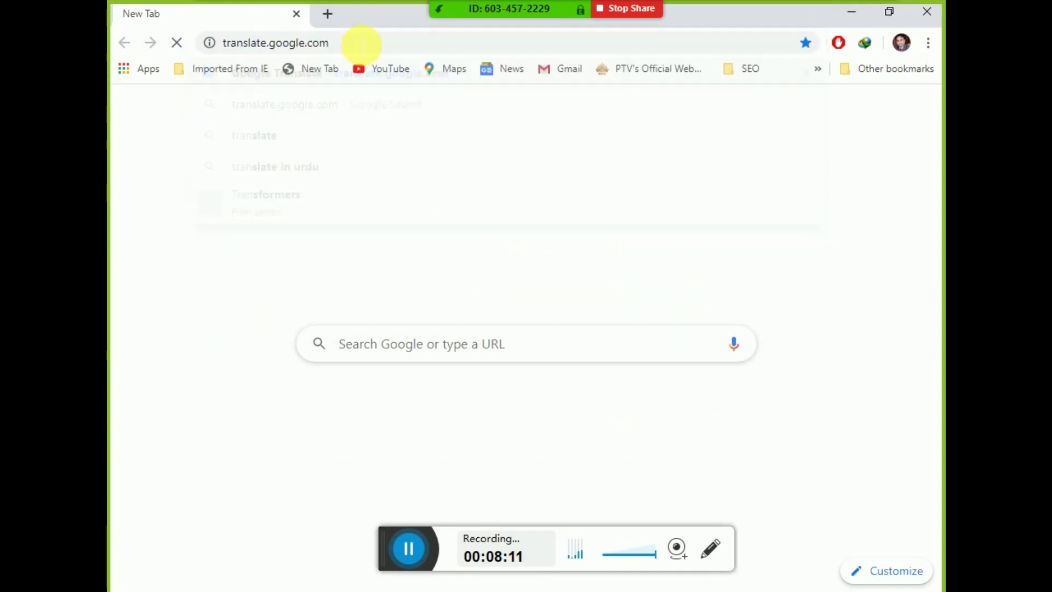
pyautogui.hotkey('alt', 'Tab')
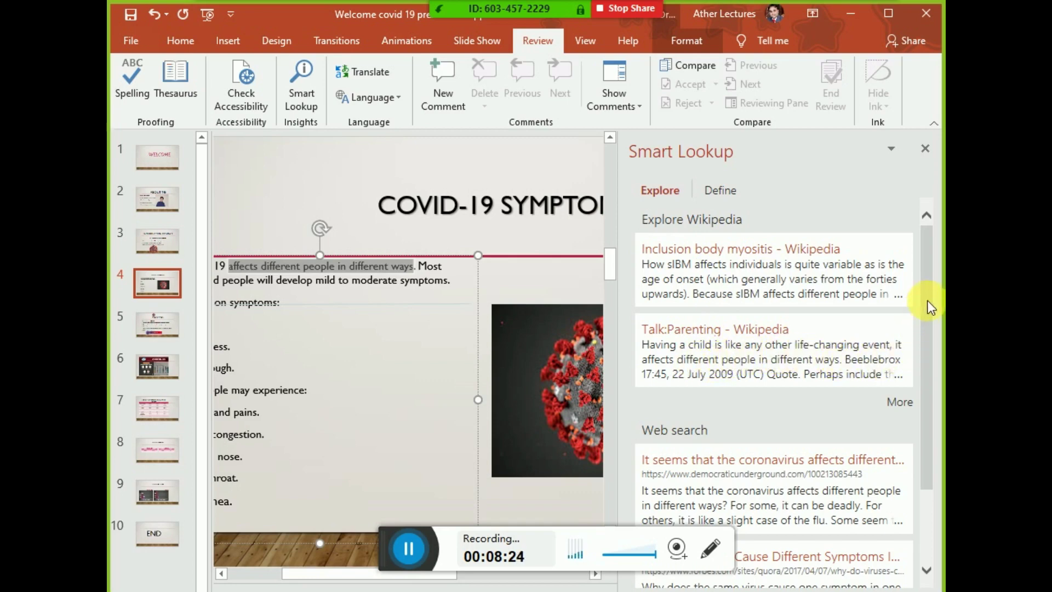
# Check Smart Lookup's definitions for the phrase, then start translating it with Review > Translate.
pyautogui.moveTo(927, 300); pyautogui.dragTo(921, 399)
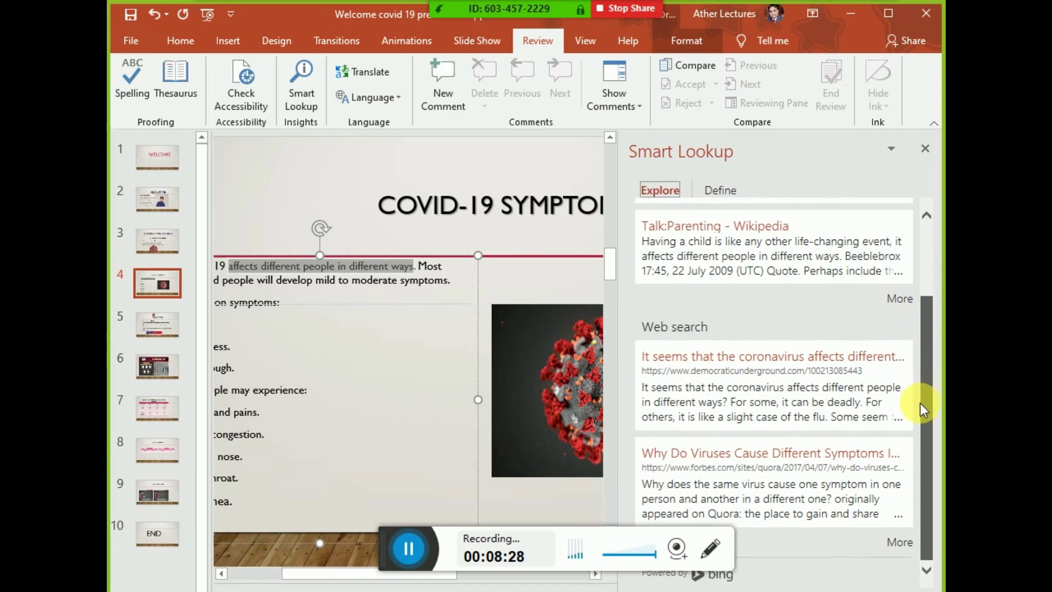
pyautogui.moveTo(920, 402); pyautogui.dragTo(923, 329)
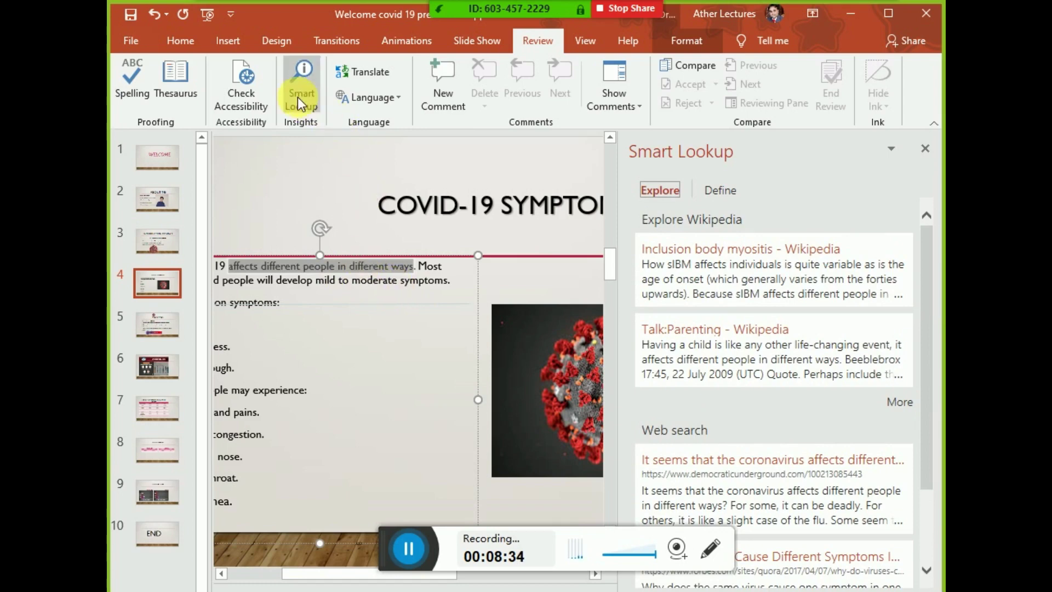
pyautogui.click(720, 195)
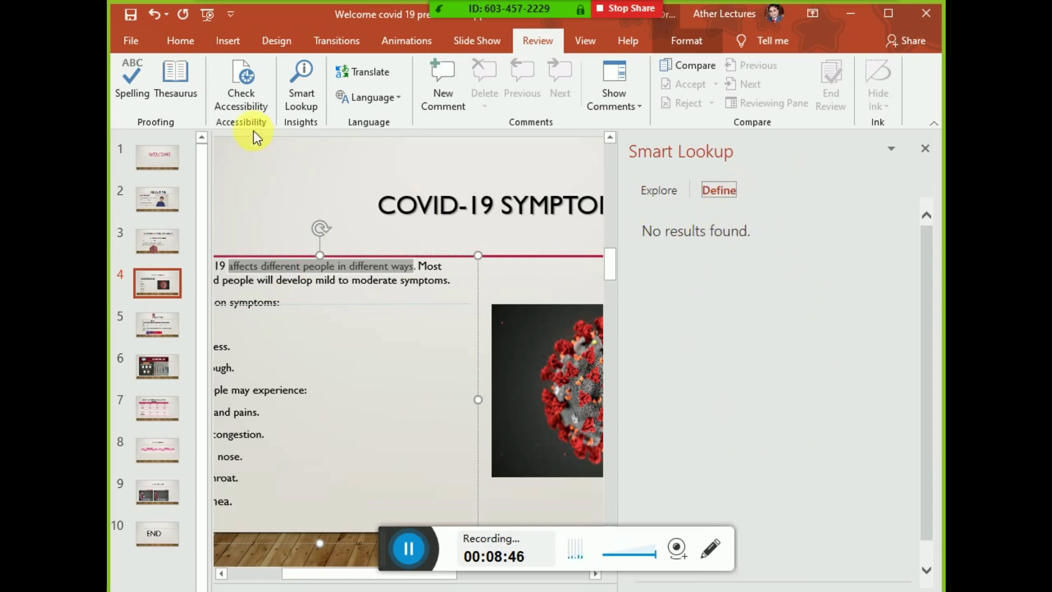
pyautogui.click(362, 72)
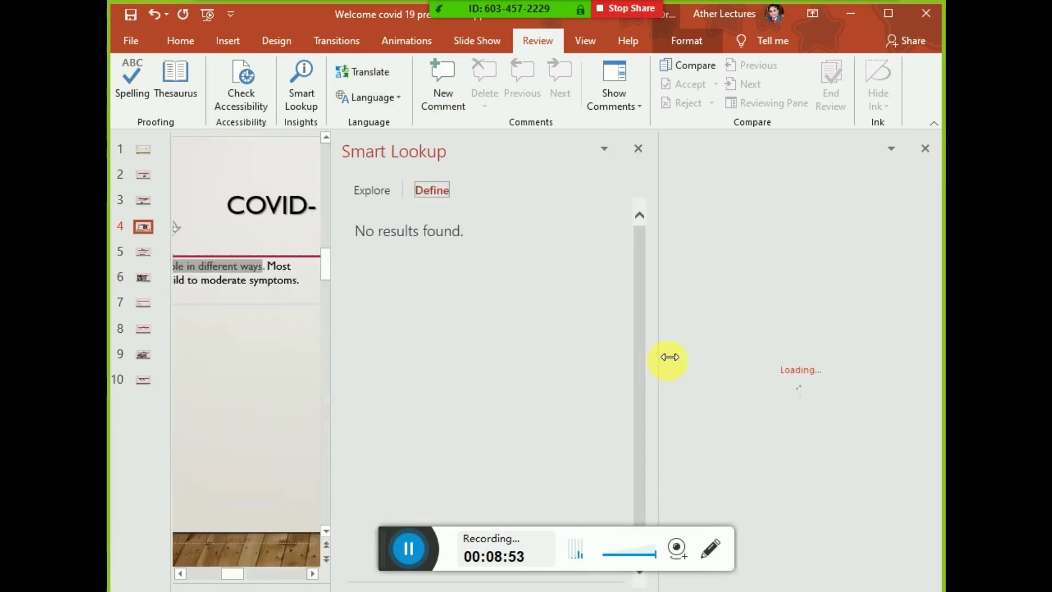
# Close Smart Lookup so the Translator shows the phrase in English, then cycle windows to DroidCam.
pyautogui.click(639, 148)
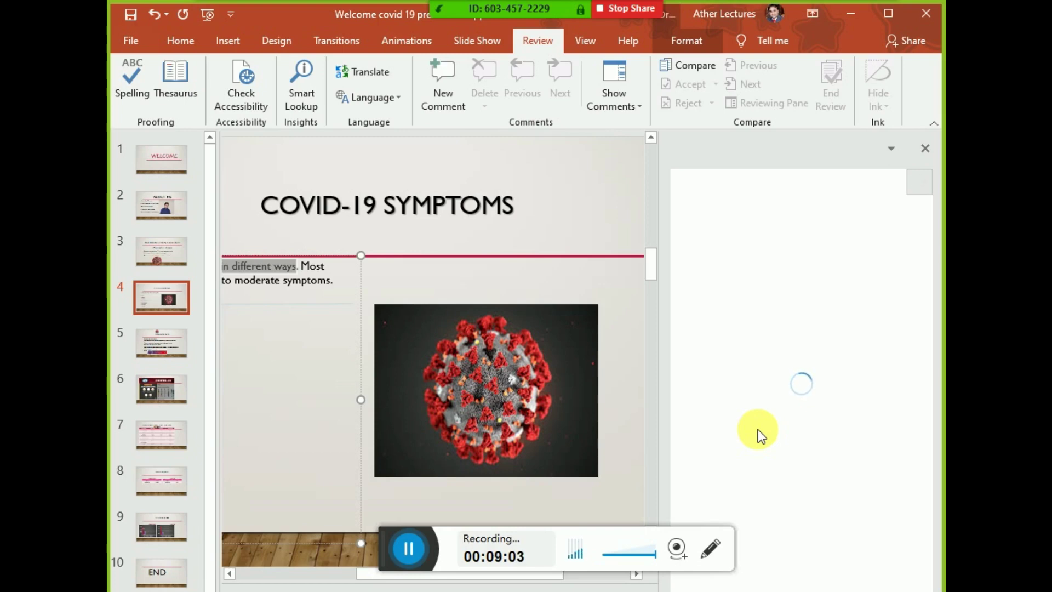
pyautogui.hotkey('alt', 'Tab')
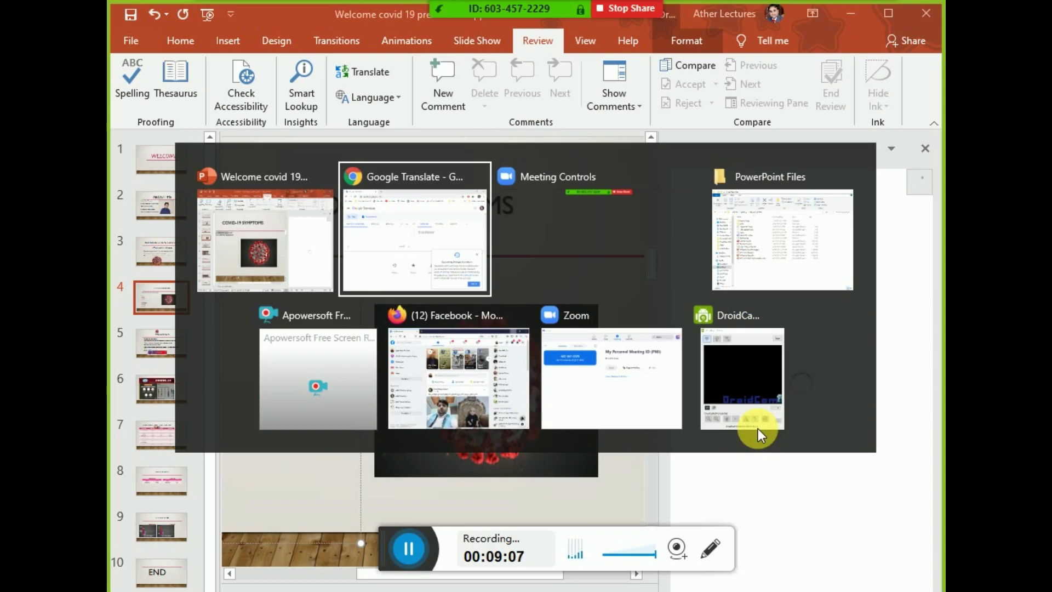
pyautogui.press('Tab')
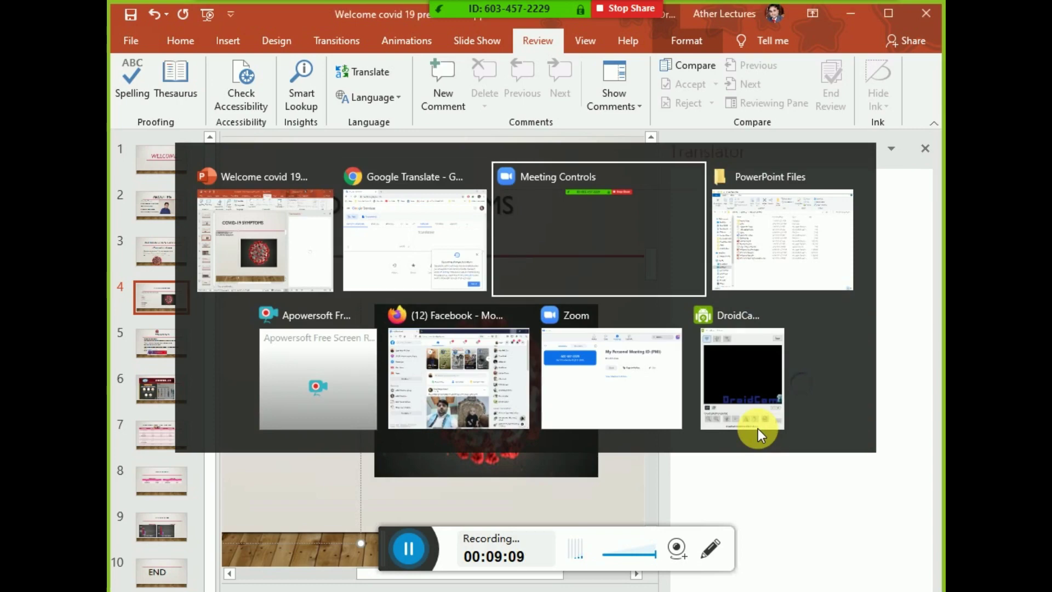
pyautogui.press('Tab')
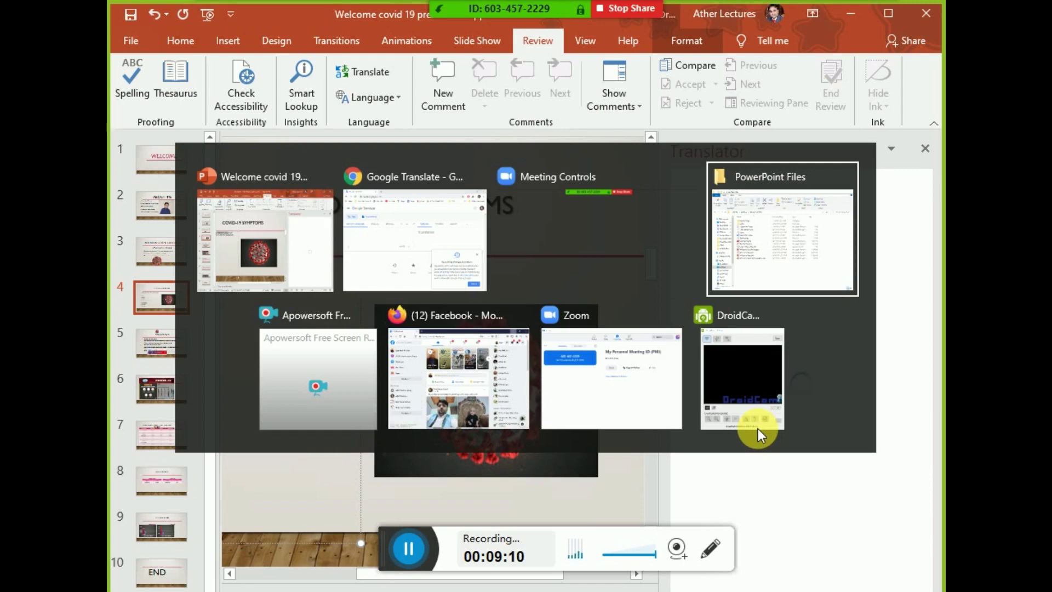
pyautogui.press('Tab')
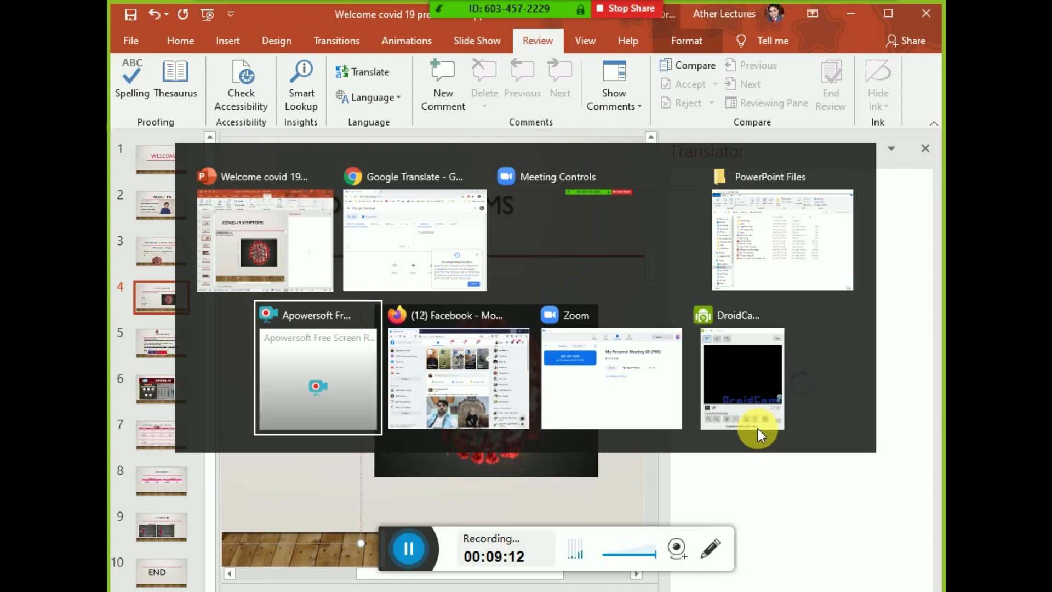
pyautogui.moveTo(612, 374)
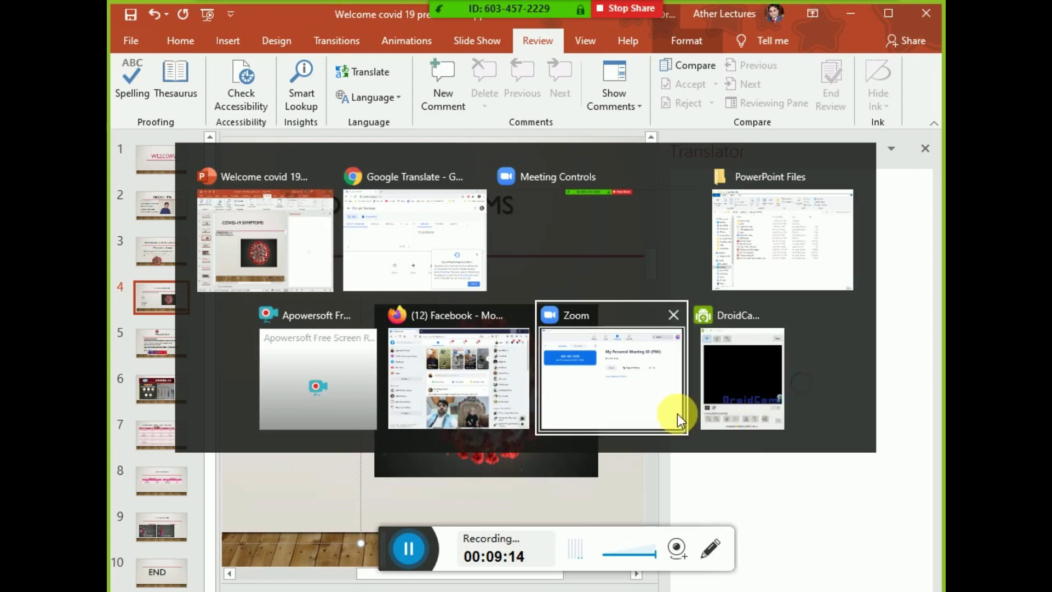
pyautogui.press('Tab')
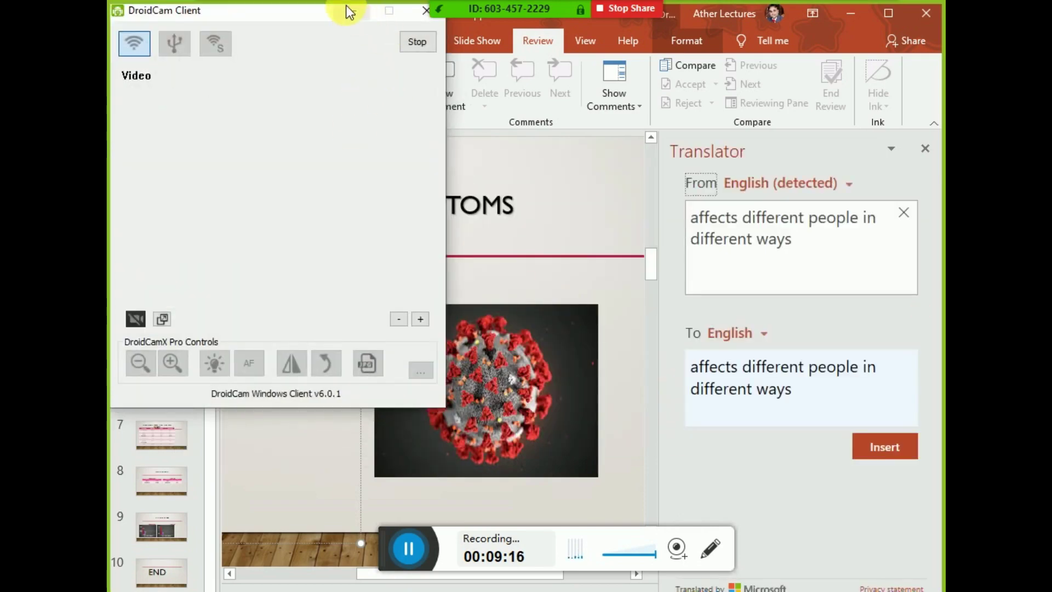
# Minimize DroidCam, clear a stray pasted folder path from Google Translate's source box, and return to PowerPoint.
pyautogui.click(346, 6)
pyautogui.hotkey('alt', 'Tab')
pyautogui.click(485, 212)
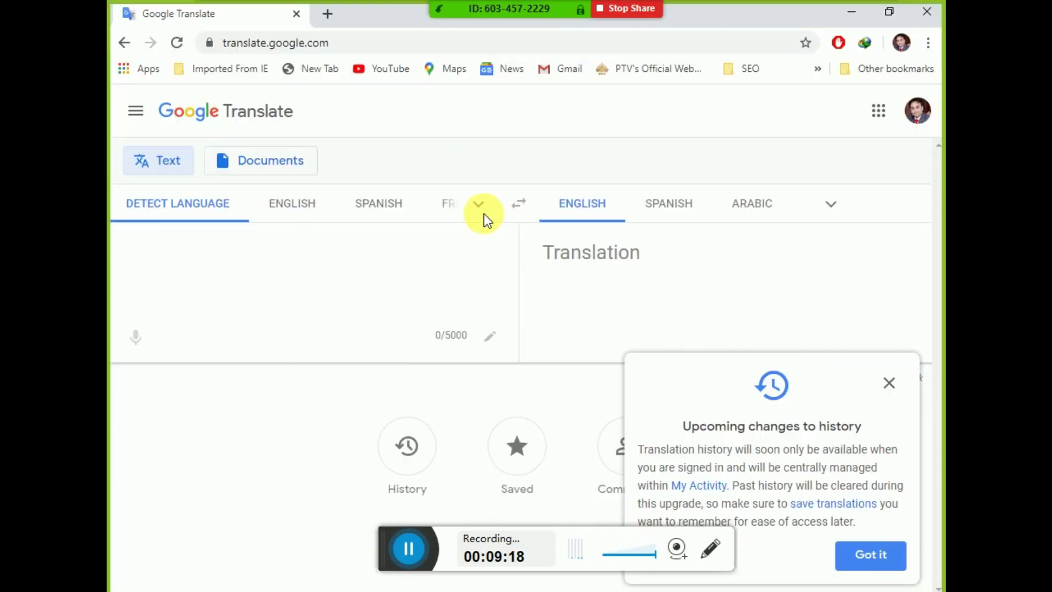
pyautogui.click(515, 321)
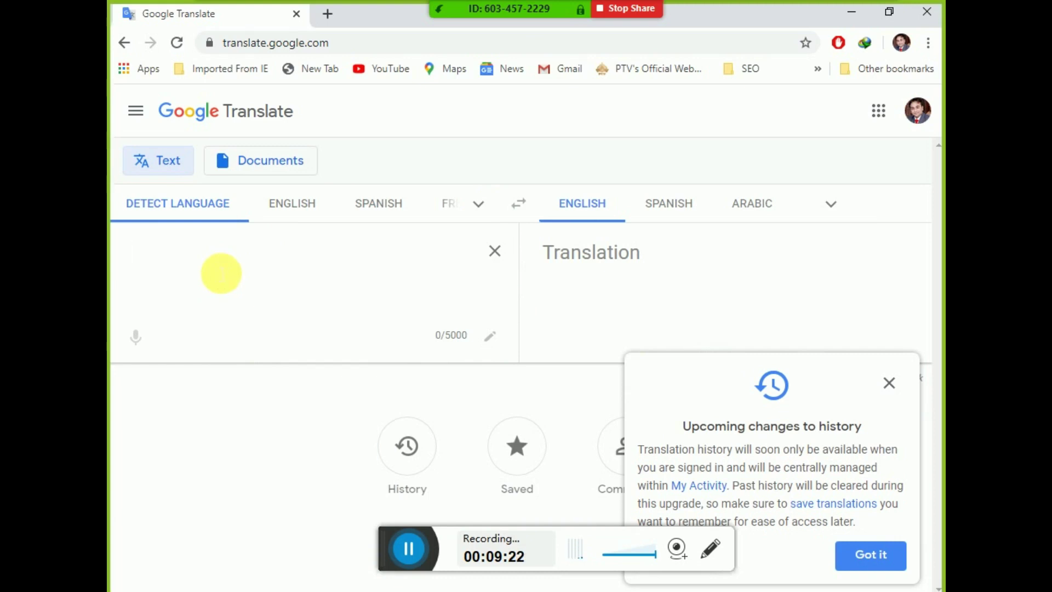
pyautogui.write('C:\\Users\\ather\\Desktop\\PowerPoint Files')
pyautogui.hotkey('ctrl', 'a')
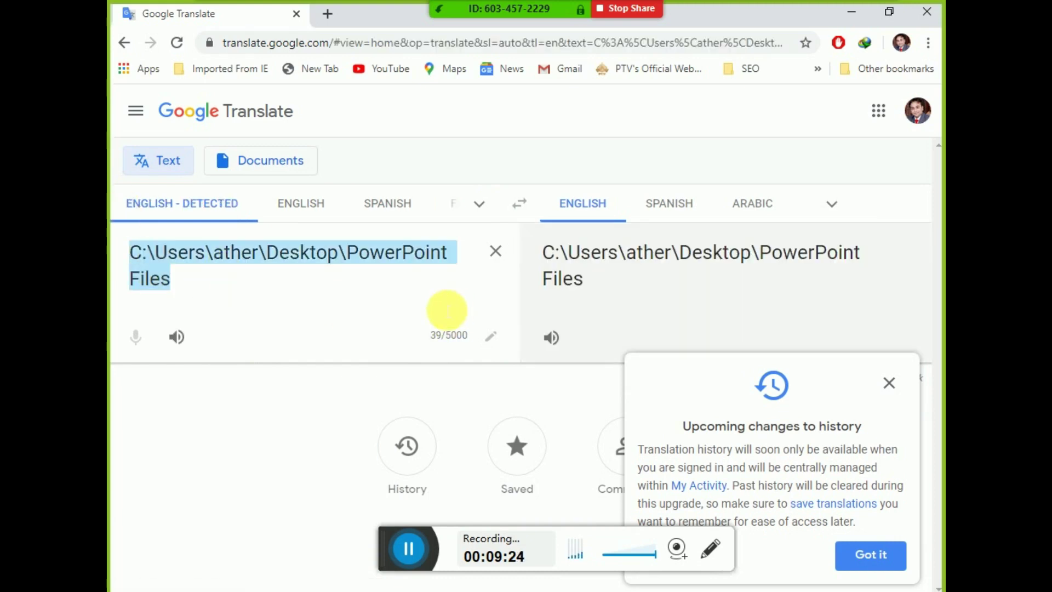
pyautogui.hotkey('ctrl', 'x')
pyautogui.hotkey('alt', 'Tab')
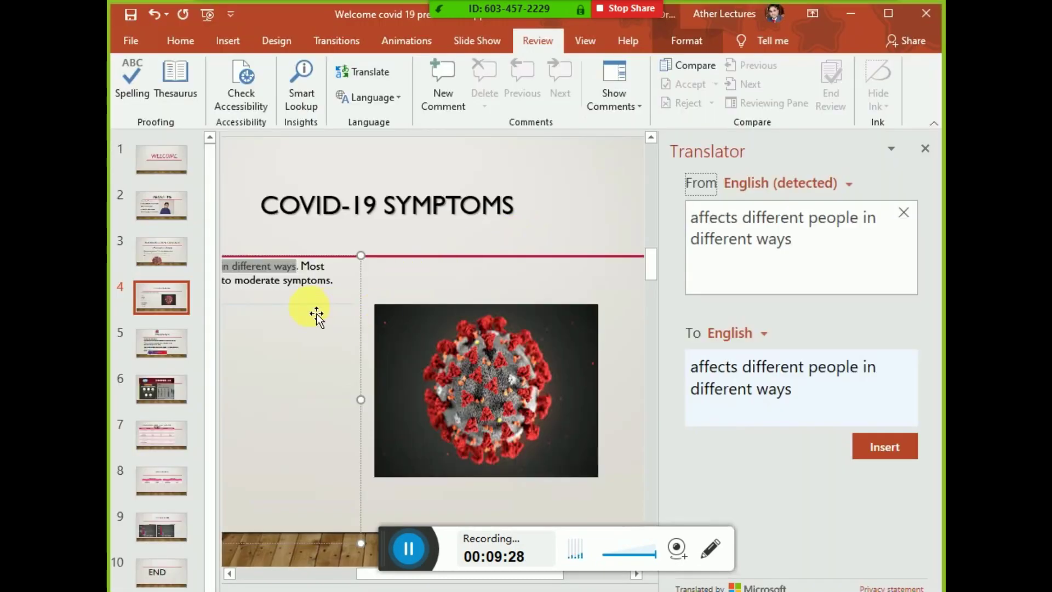
# Set the Translator's target language to Urdu for 'affects different people in different ways'.
pyautogui.keyDown('ctrl'); pyautogui.scroll(-3, 315, 360); pyautogui.keyUp('ctrl')
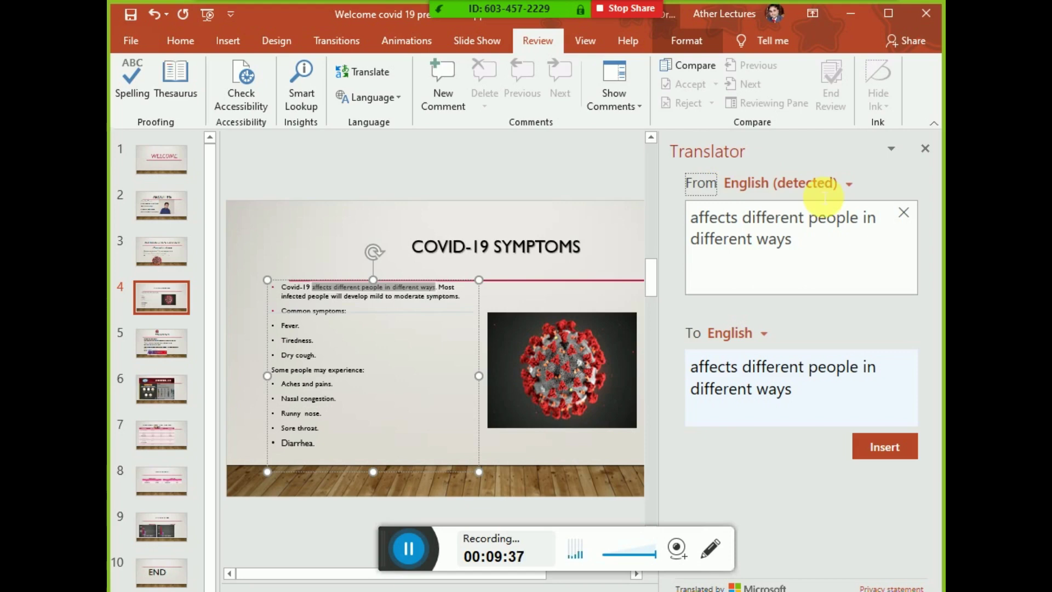
pyautogui.moveTo(802, 311)
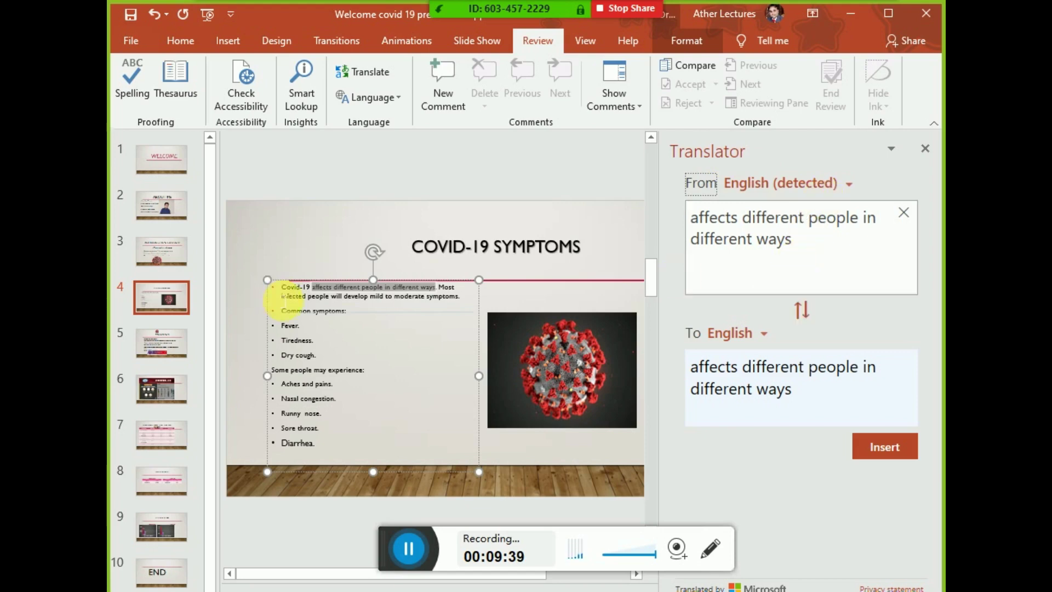
pyautogui.click(767, 336)
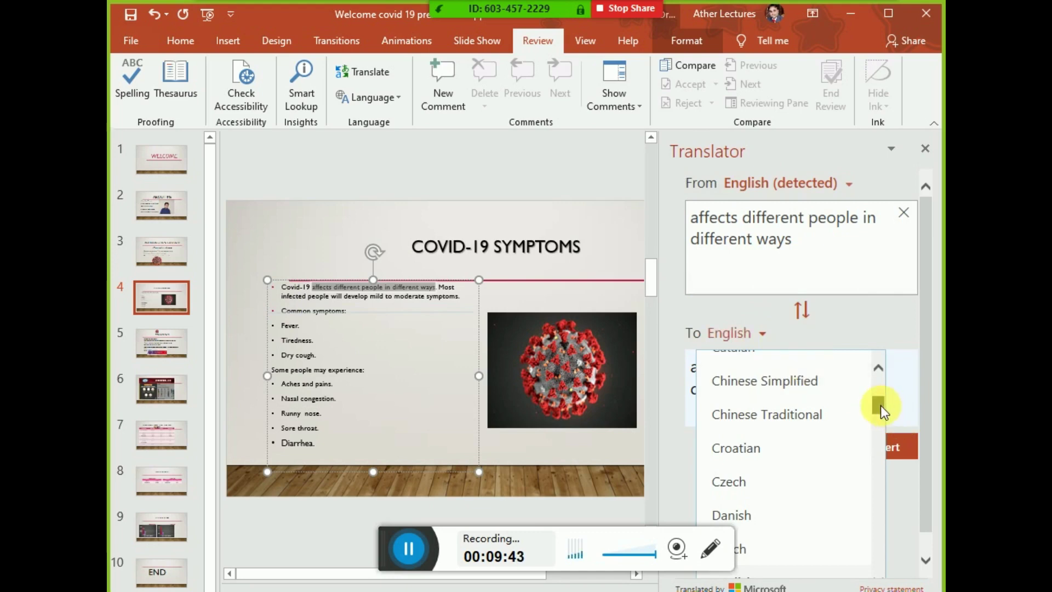
pyautogui.moveTo(880, 406); pyautogui.dragTo(876, 563)
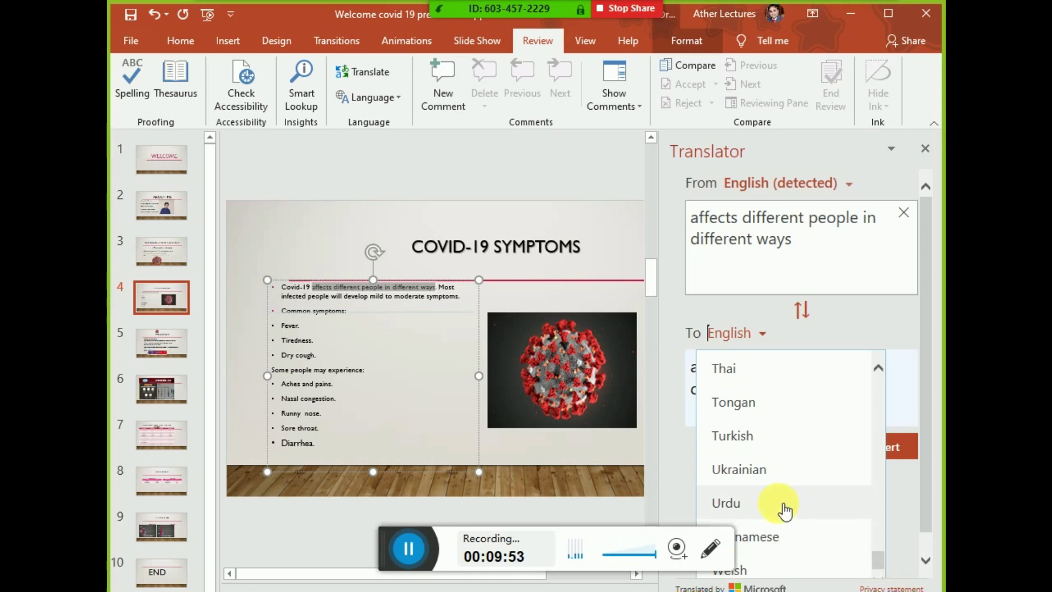
pyautogui.click(784, 510)
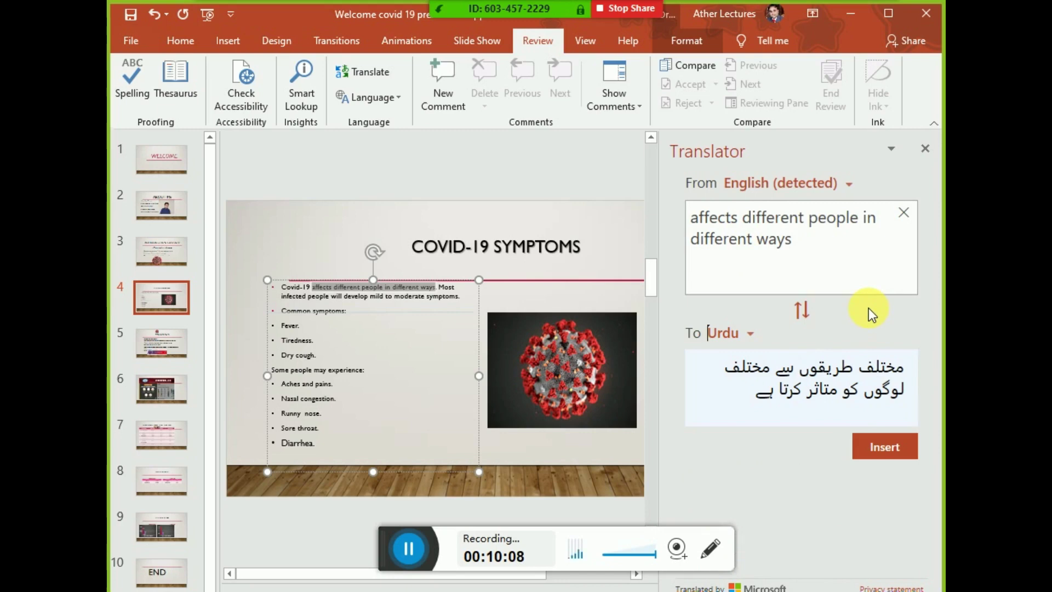
# Clear a wrongly pasted path from Google Translate's source box.
pyautogui.hotkey('alt', 'Tab')
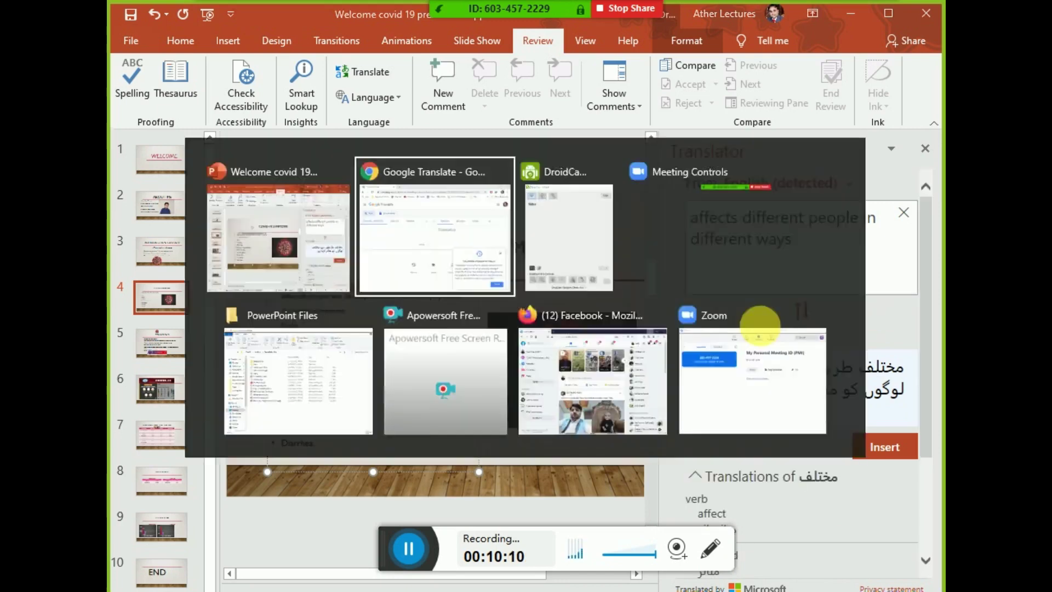
pyautogui.click(345, 283)
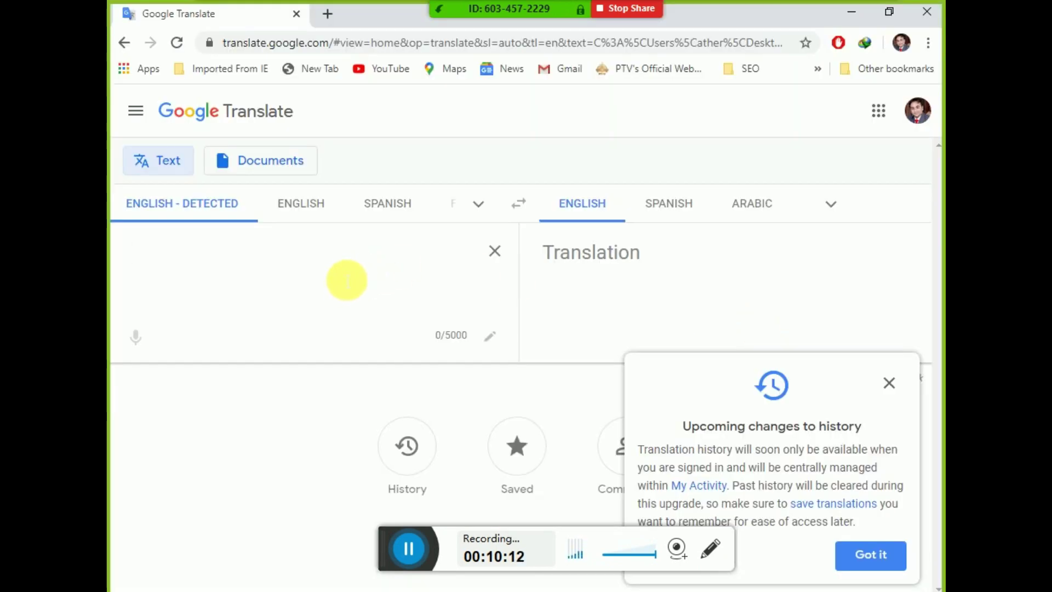
pyautogui.hotkey('ctrl', 'v')
pyautogui.hotkey('ctrl', 'a')
pyautogui.press('BackSpace')
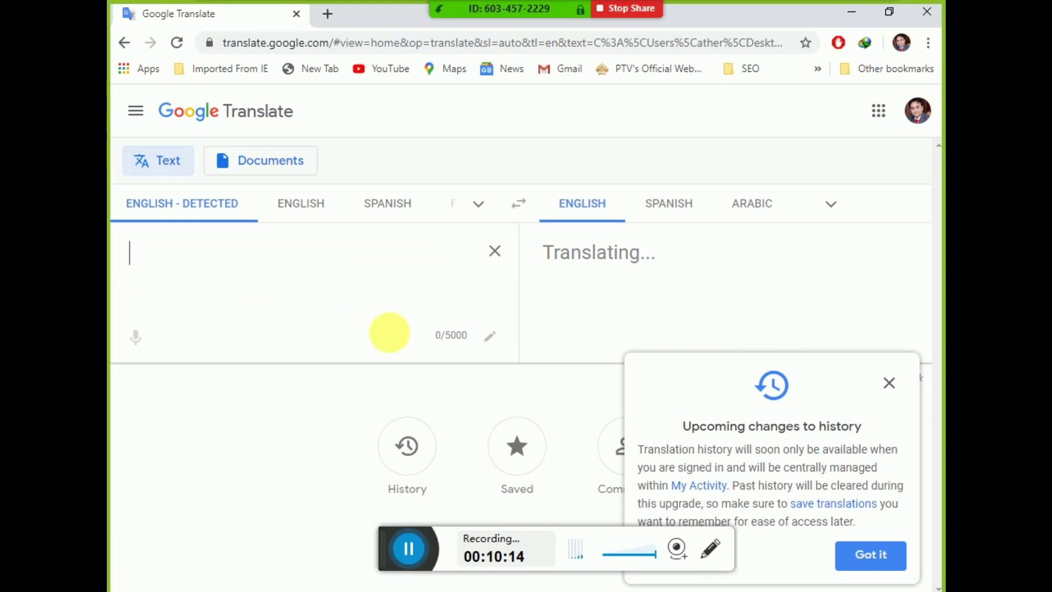
pyautogui.hotkey('alt', 'Tab')
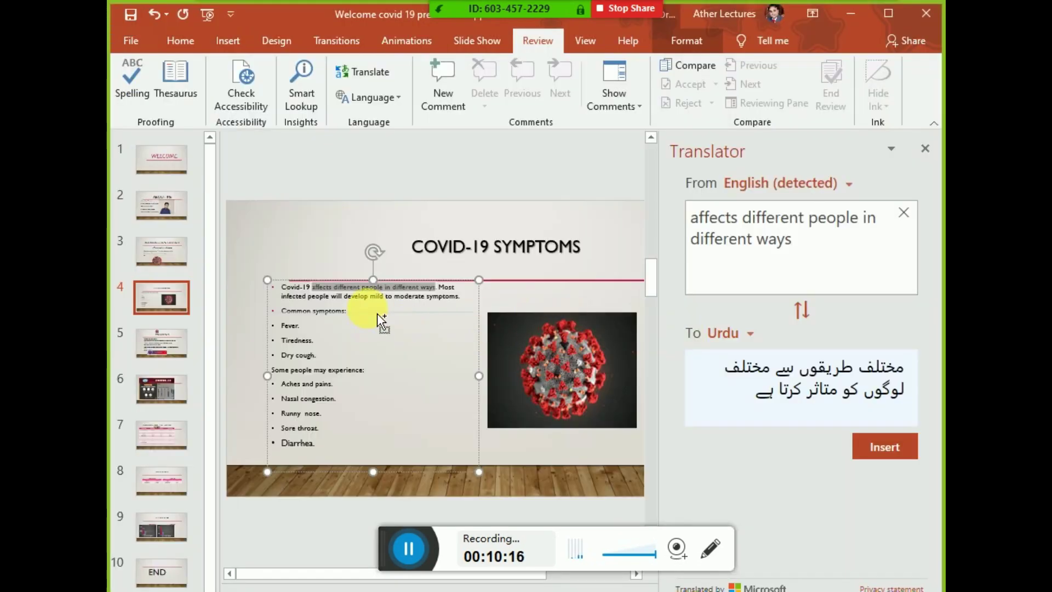
# Paste the phrase into Google Translate and translate it into Punjabi.
pyautogui.hotkey('alt', 'Tab')
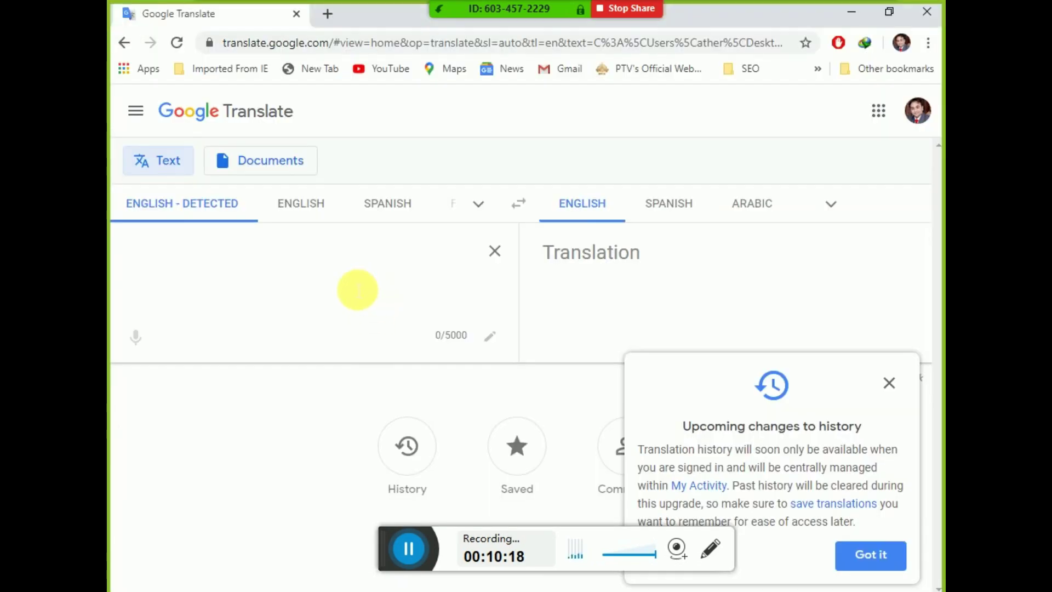
pyautogui.hotkey('ctrl', 'v')
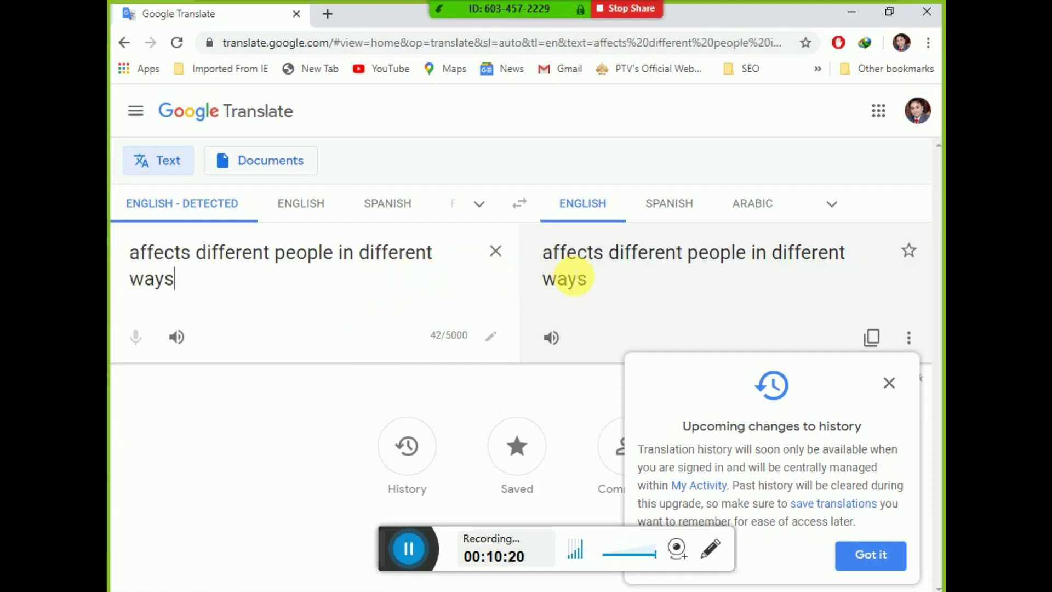
pyautogui.click(839, 209)
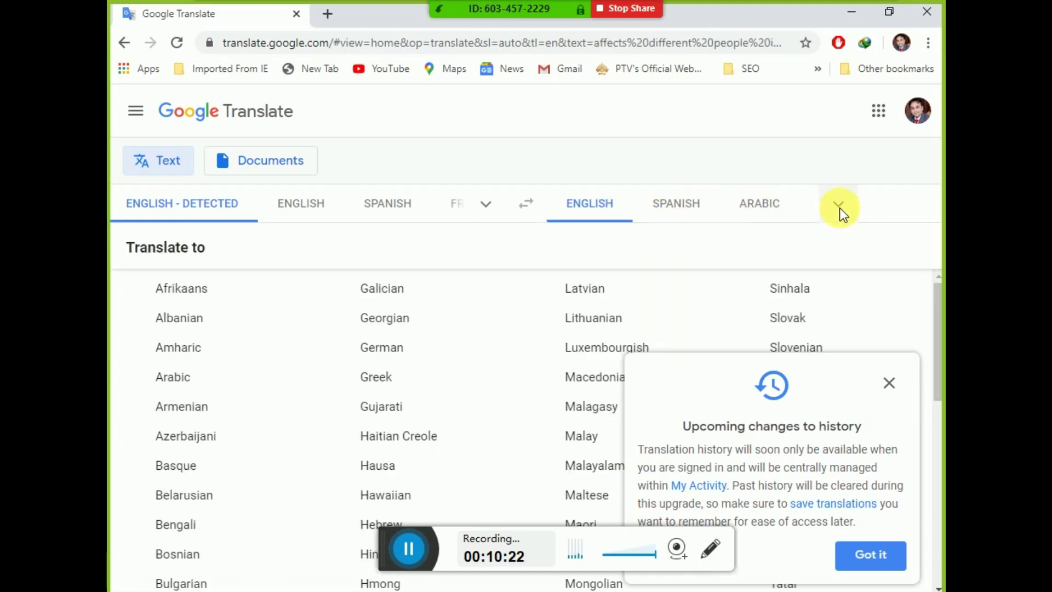
pyautogui.scroll(-3, 415, 418)
pyautogui.scroll(-2, 415, 418)
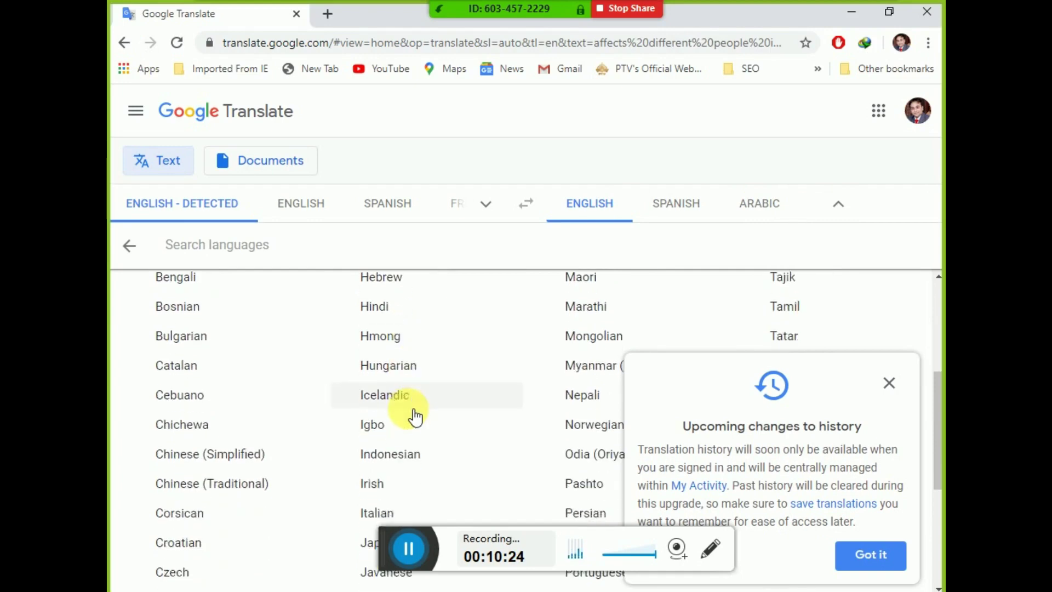
pyautogui.scroll(-3, 415, 418)
pyautogui.scroll(-2, 415, 417)
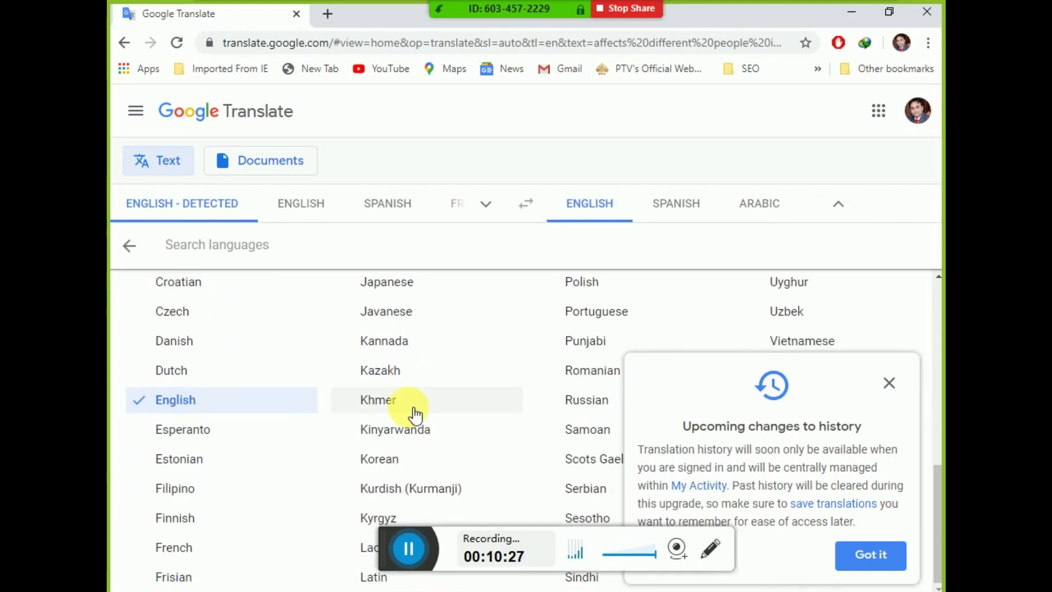
pyautogui.click(583, 347)
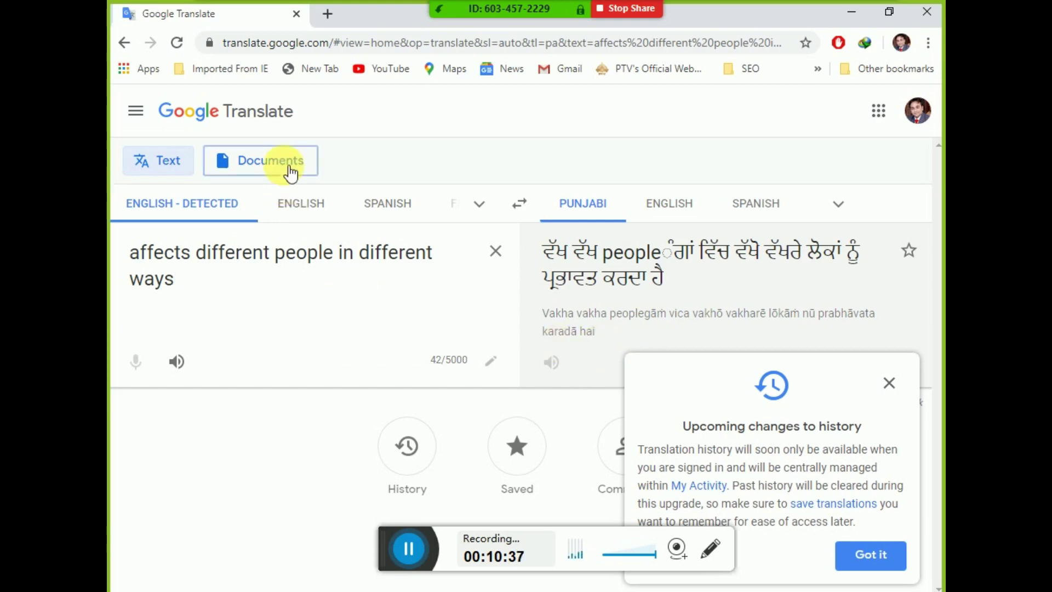
# Dismiss the history notice and minimize Chrome to bring PowerPoint back.
pyautogui.click(263, 160)
pyautogui.click(159, 167)
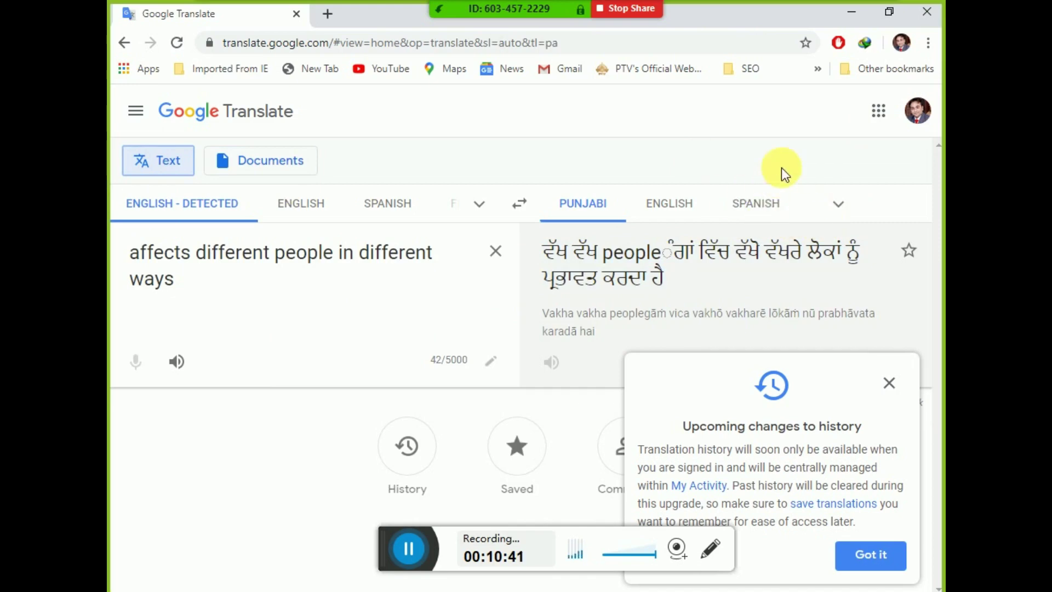
pyautogui.click(889, 383)
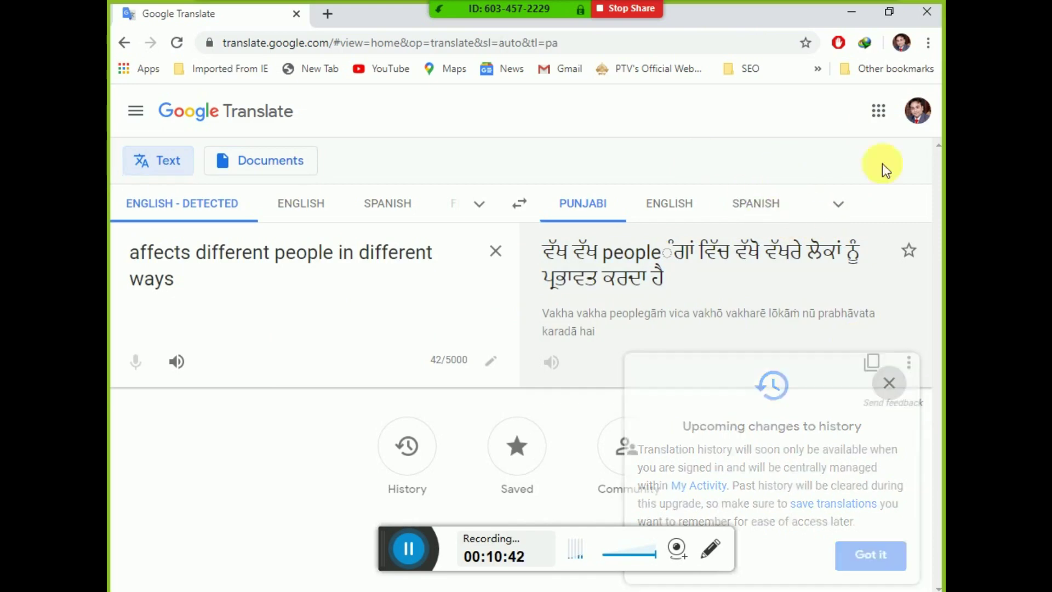
pyautogui.click(852, 13)
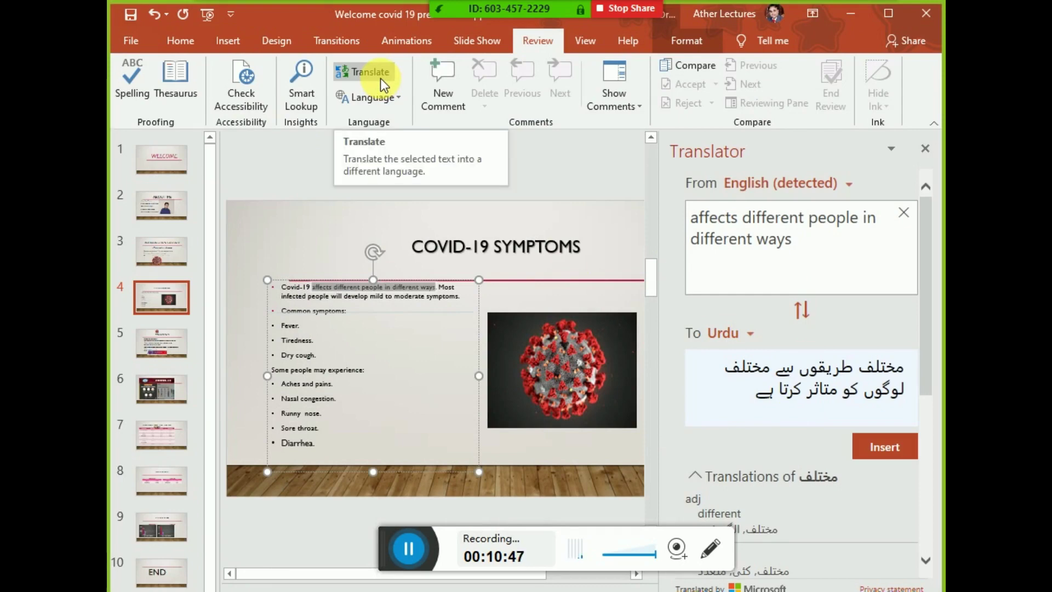
# Select the word 'Fever' on slide 4 so the Translator renders it in Urdu.
pyautogui.click(429, 315)
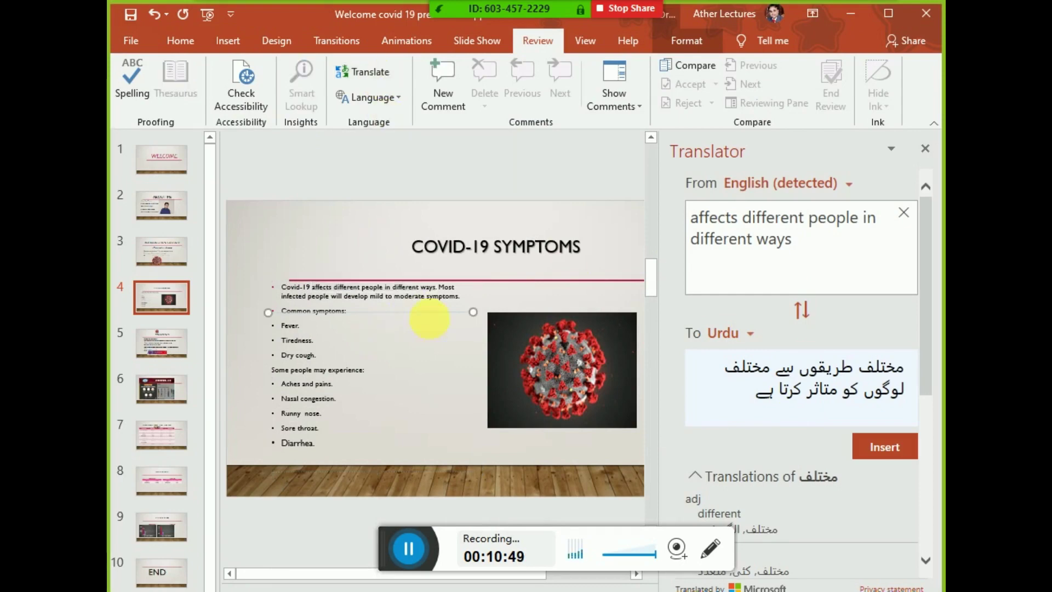
pyautogui.scroll(3, 433, 377)
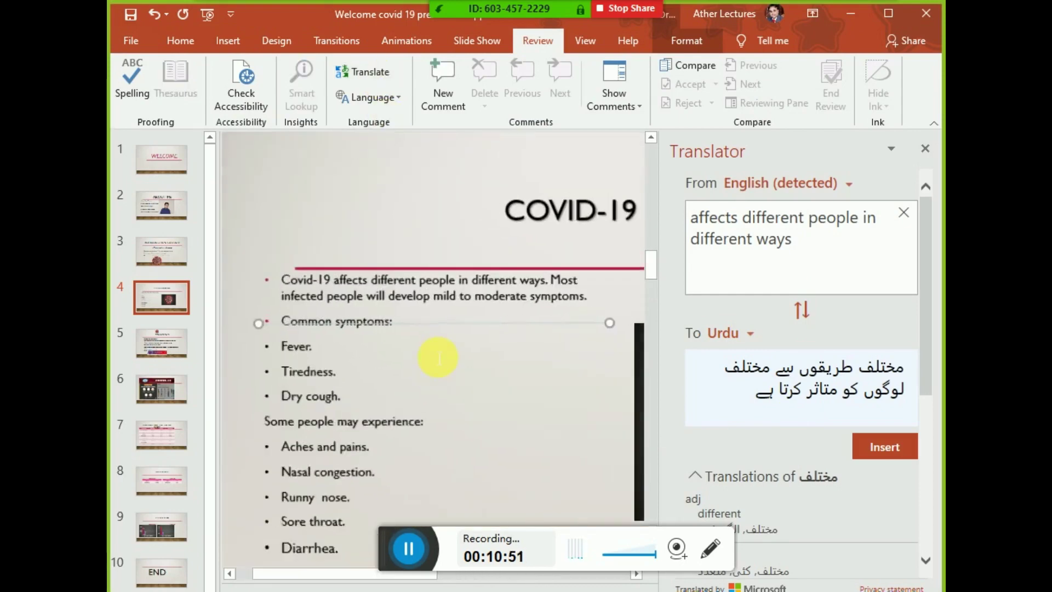
pyautogui.scroll(2, 433, 376)
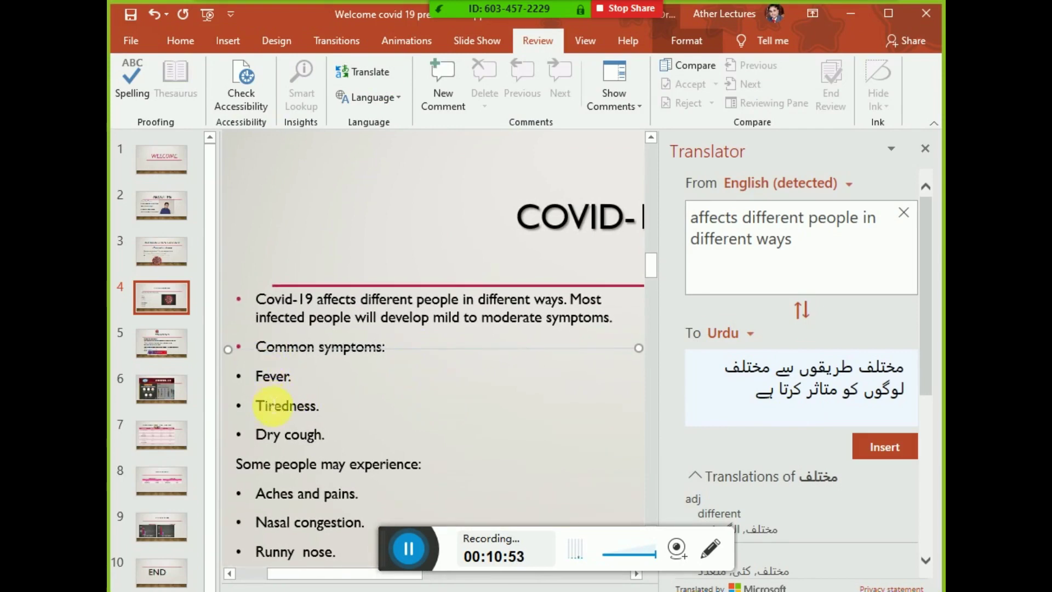
pyautogui.click(283, 387)
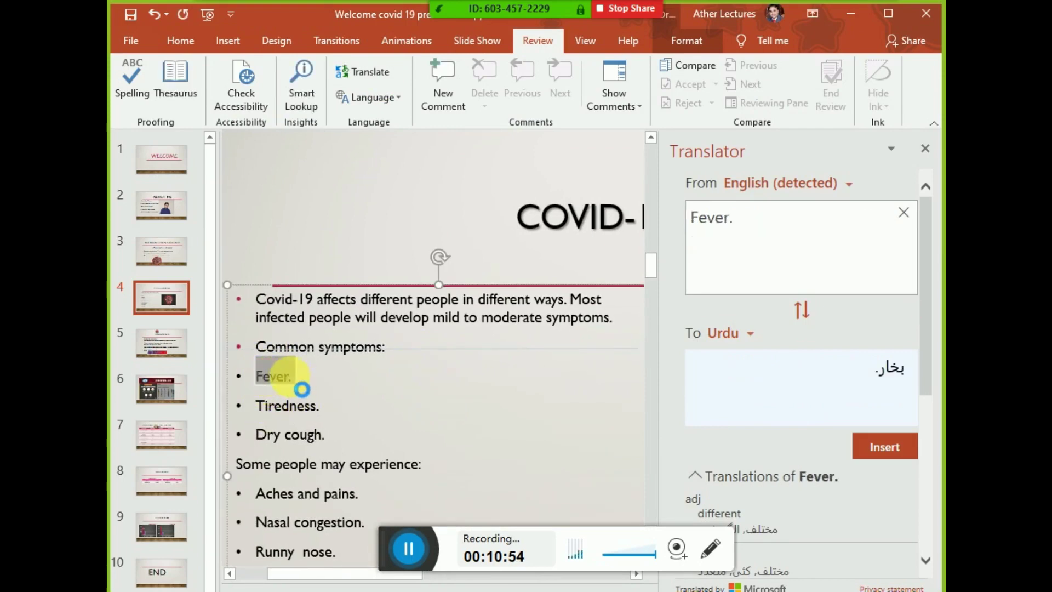
pyautogui.moveTo(283, 387); pyautogui.dragTo(290, 387)
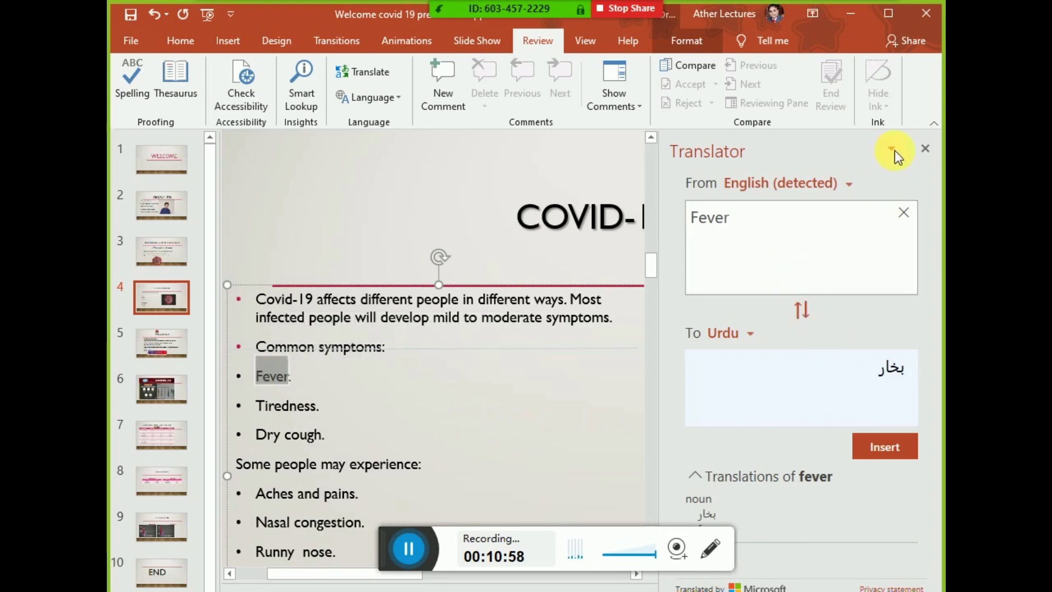
pyautogui.click(362, 103)
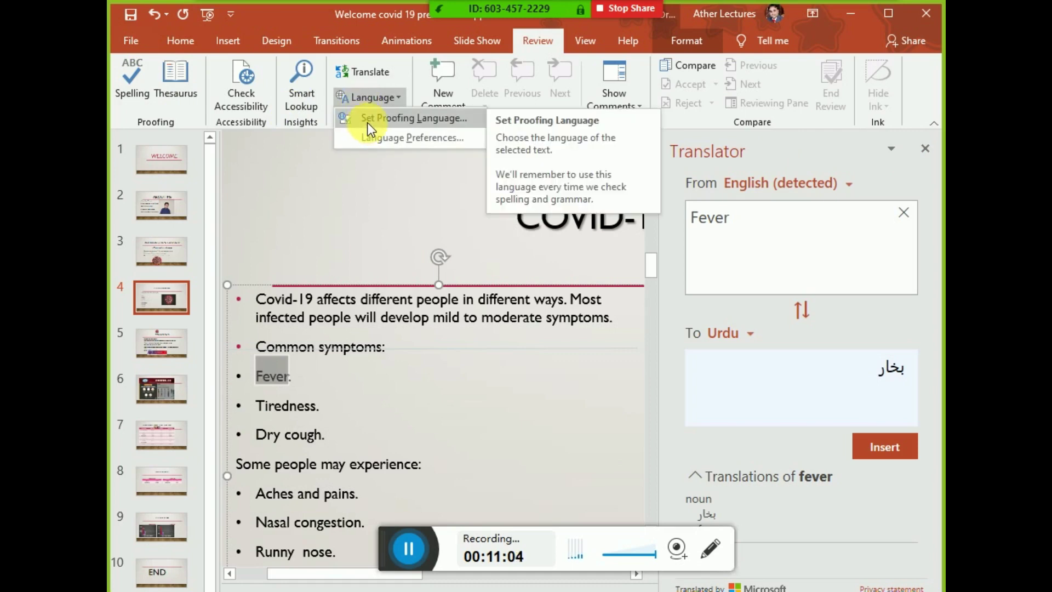
# Set Urdu (Pakistan) as the proofing language for 'Fever'.
pyautogui.click(368, 123)
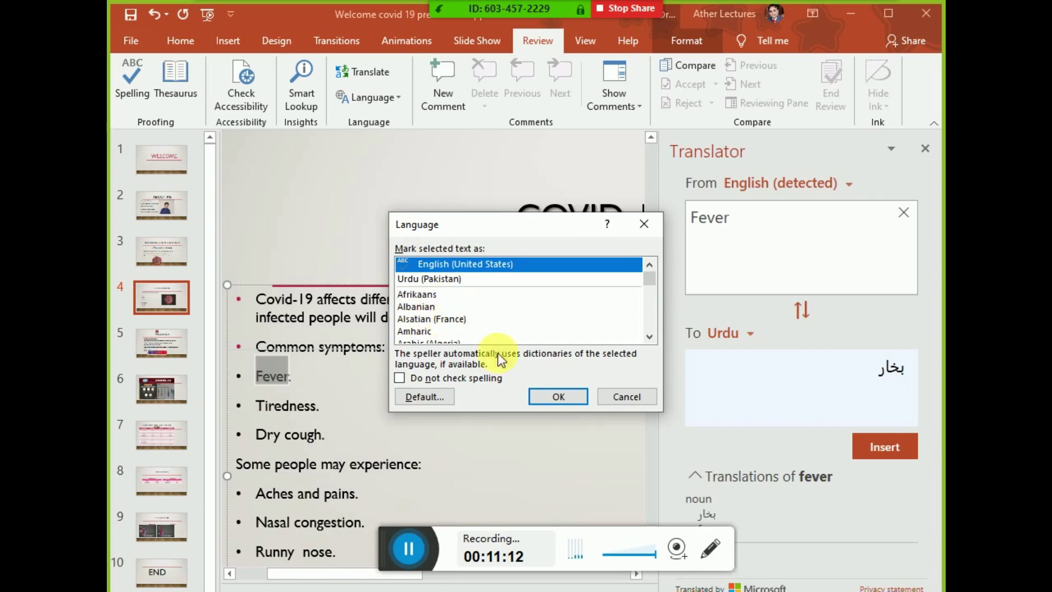
pyautogui.click(435, 281)
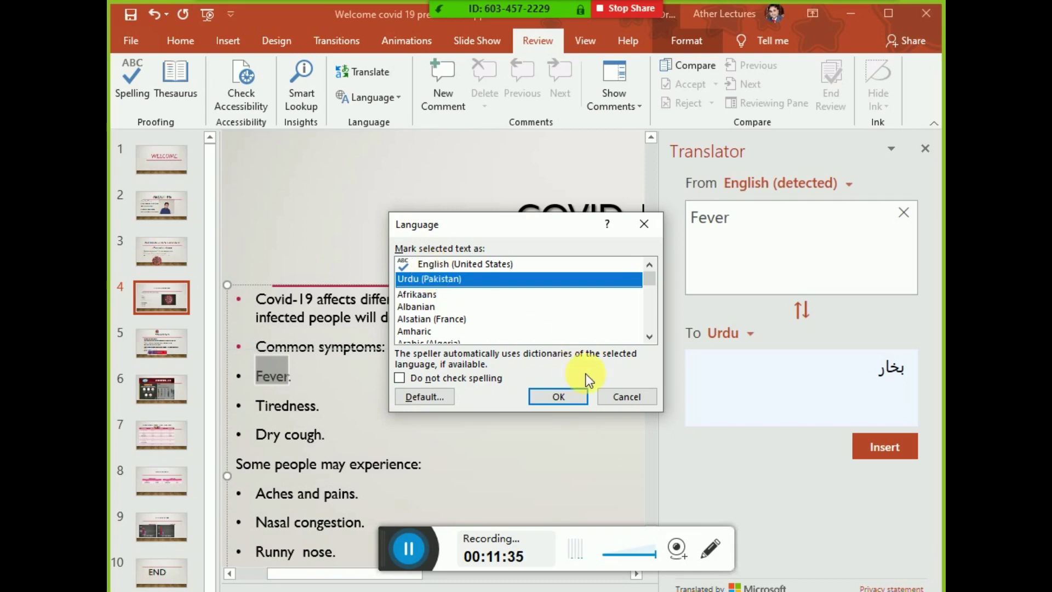
pyautogui.click(626, 396)
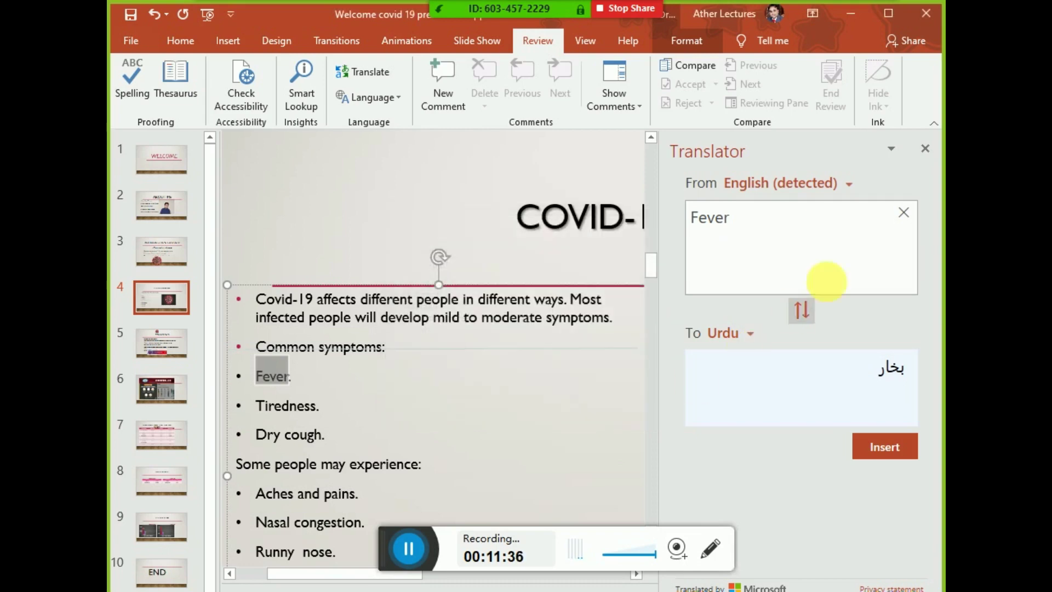
# Close the Translator pane and select 'Common symptoms:' on slide 4.
pyautogui.click(925, 148)
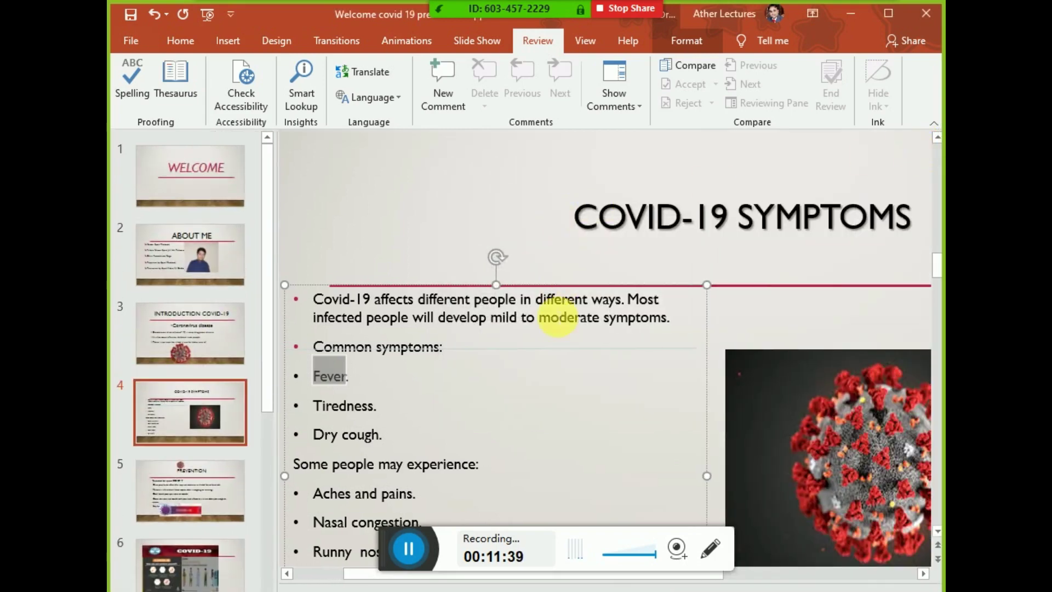
pyautogui.keyDown('ctrl'); pyautogui.scroll(-5, 543, 301); pyautogui.keyUp('ctrl')
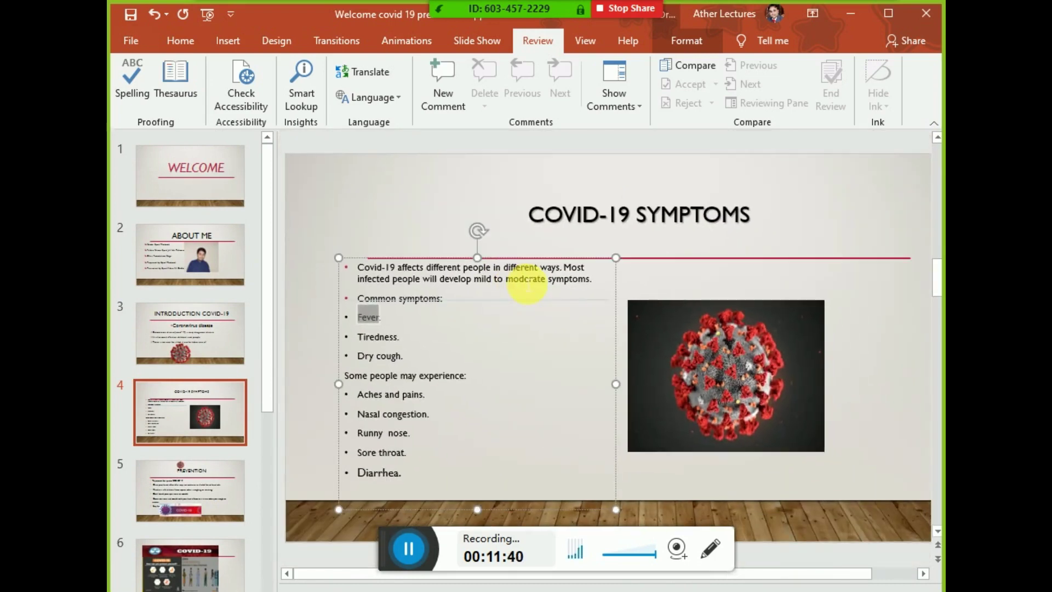
pyautogui.click(449, 223)
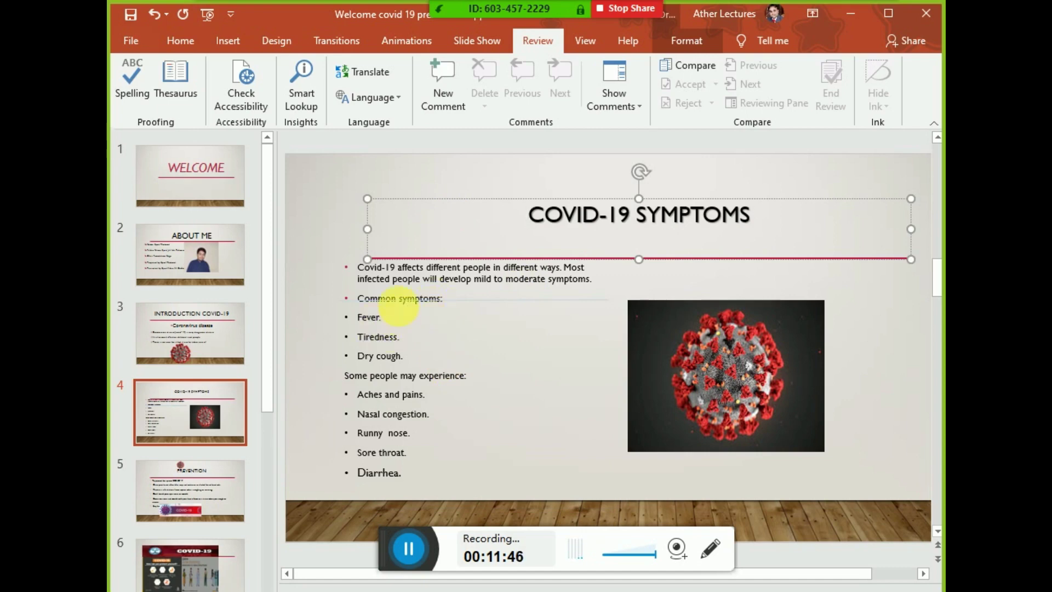
pyautogui.click(399, 315)
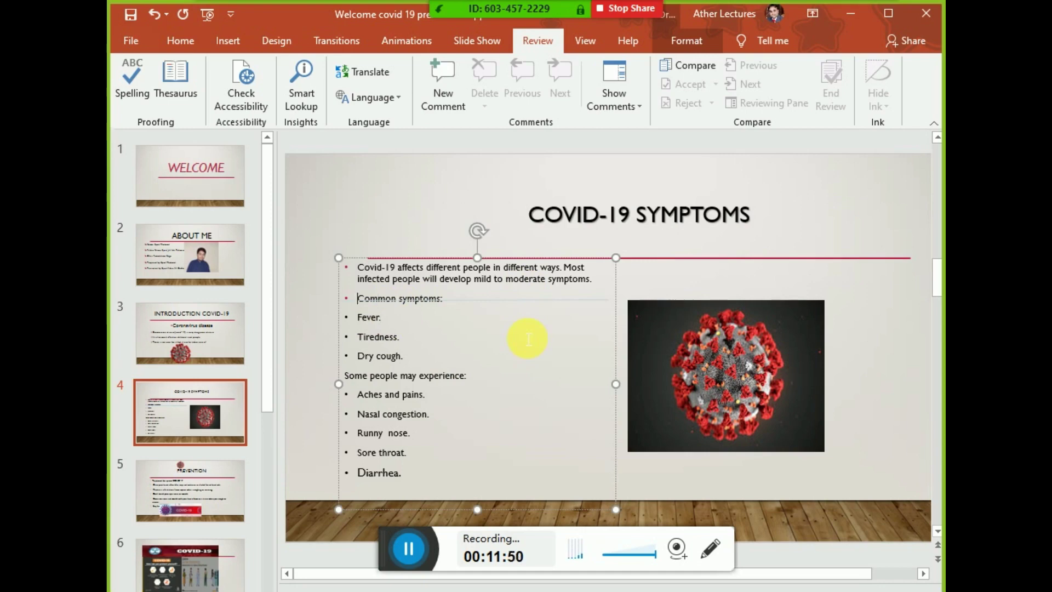
pyautogui.hotkey('ctrl', 'shift', 'Right')
pyautogui.hotkey('ctrl', 'shift', 'Right')
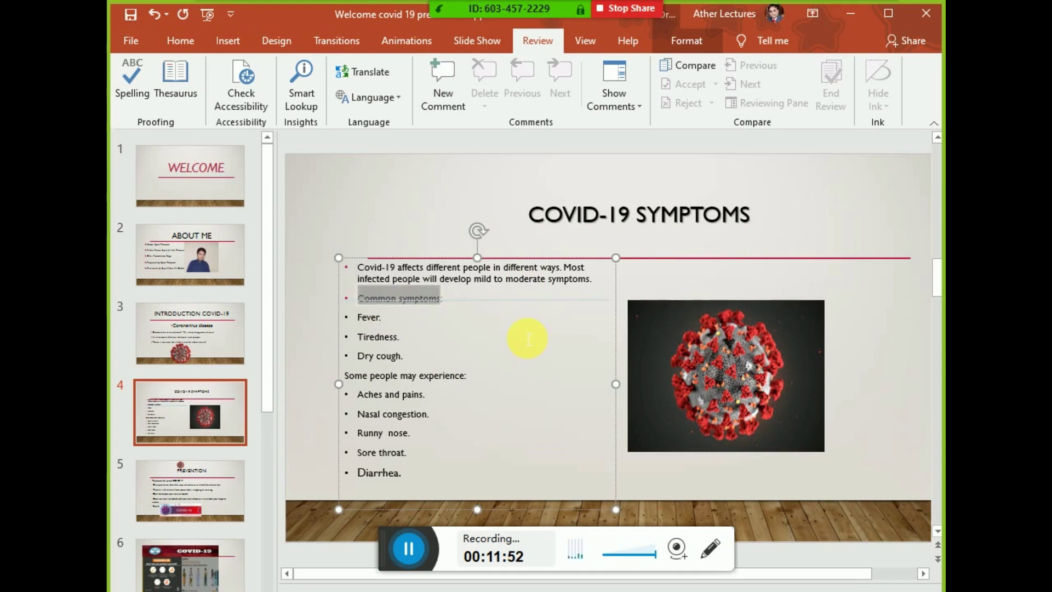
# Add the comment 'Not all are viewable' to 'Common symptoms:'.
pyautogui.click(435, 107)
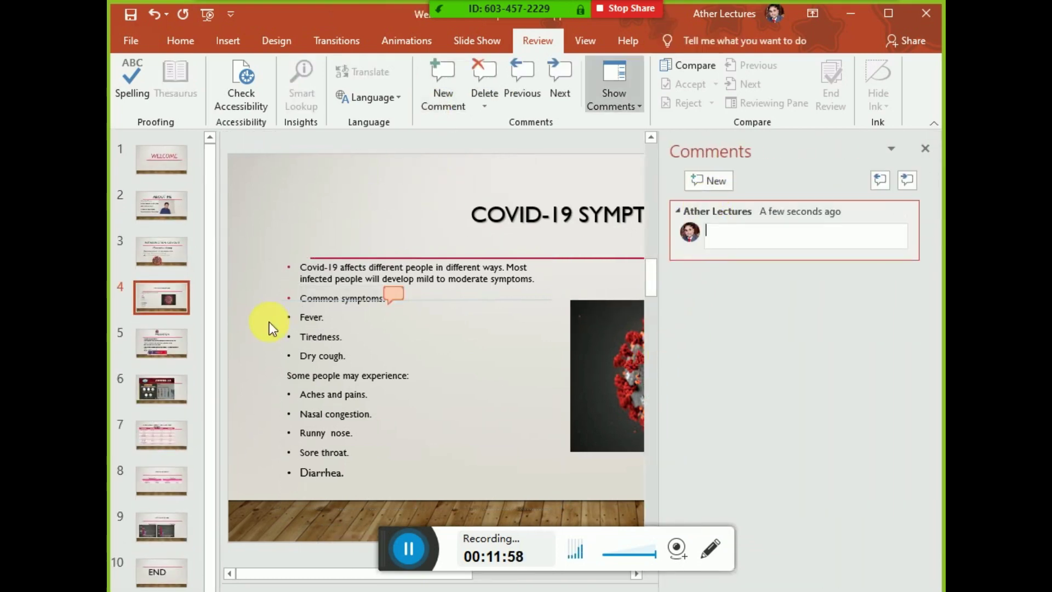
pyautogui.moveTo(789, 230)
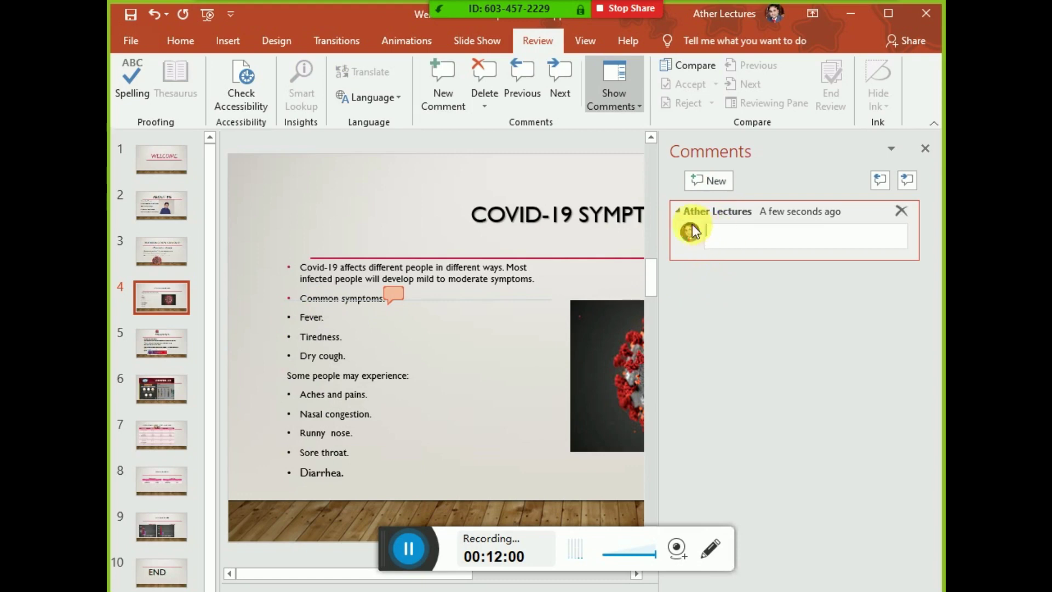
pyautogui.click(781, 14)
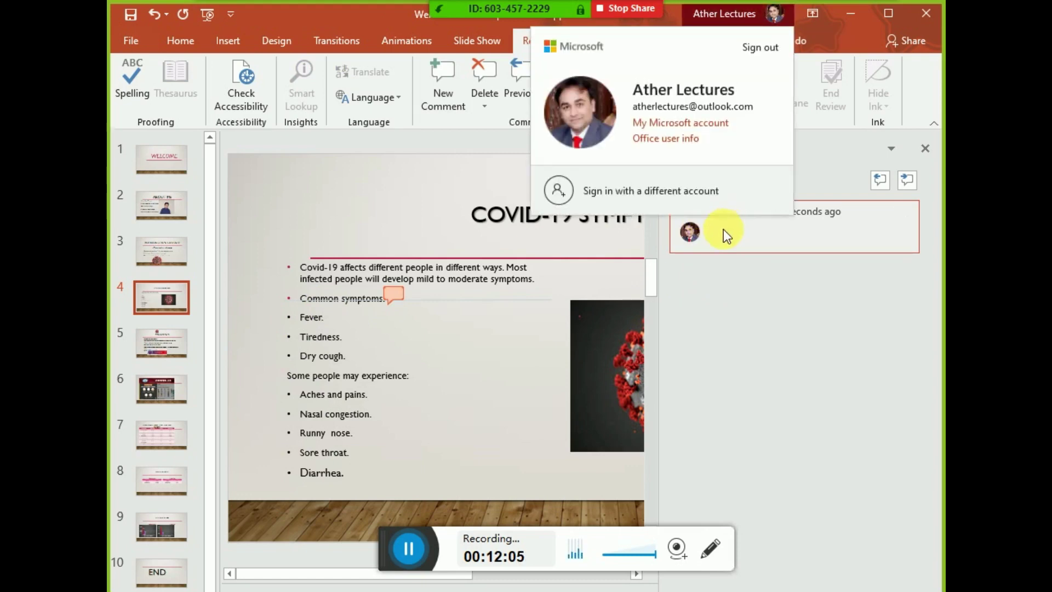
pyautogui.click(784, 345)
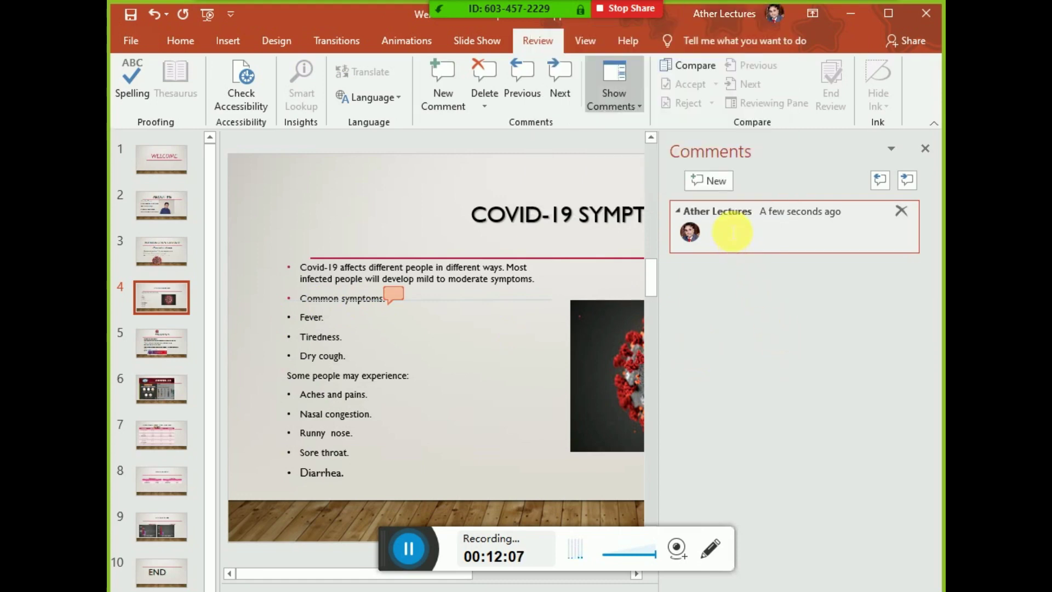
pyautogui.click(806, 233)
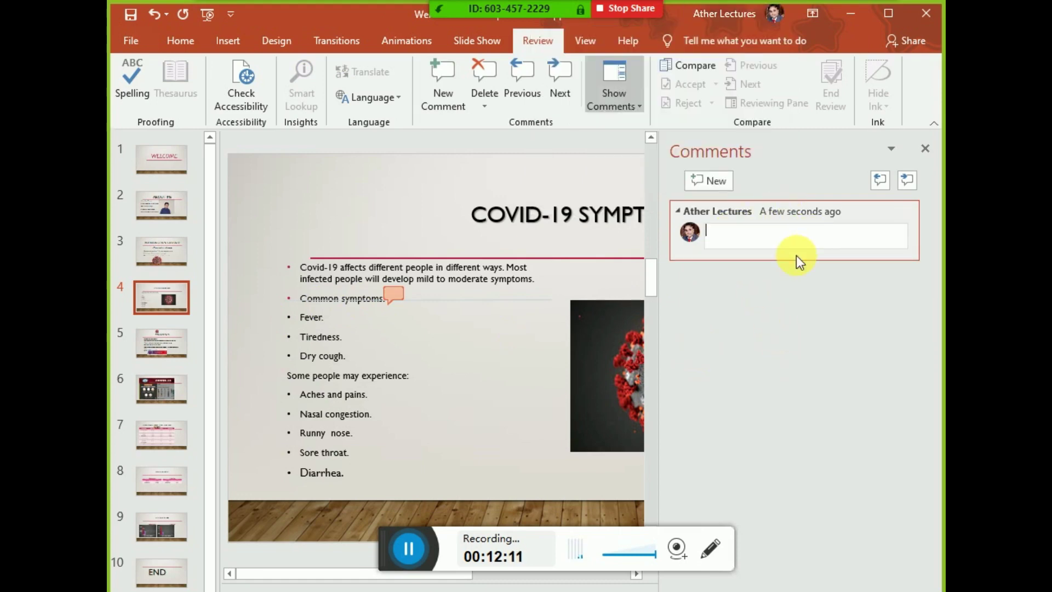
pyautogui.write('Not ')
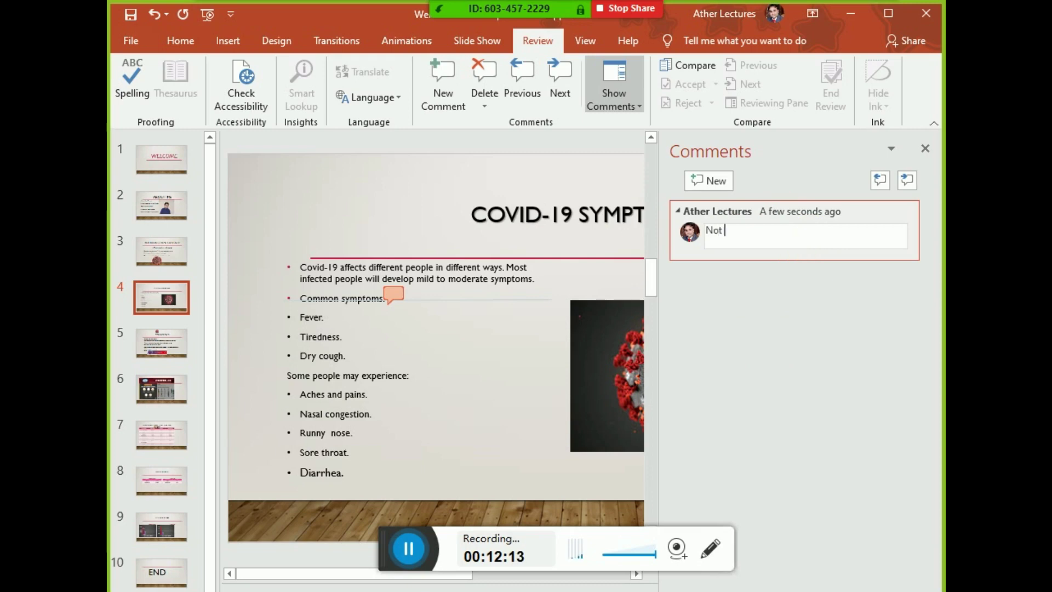
pyautogui.write('all a')
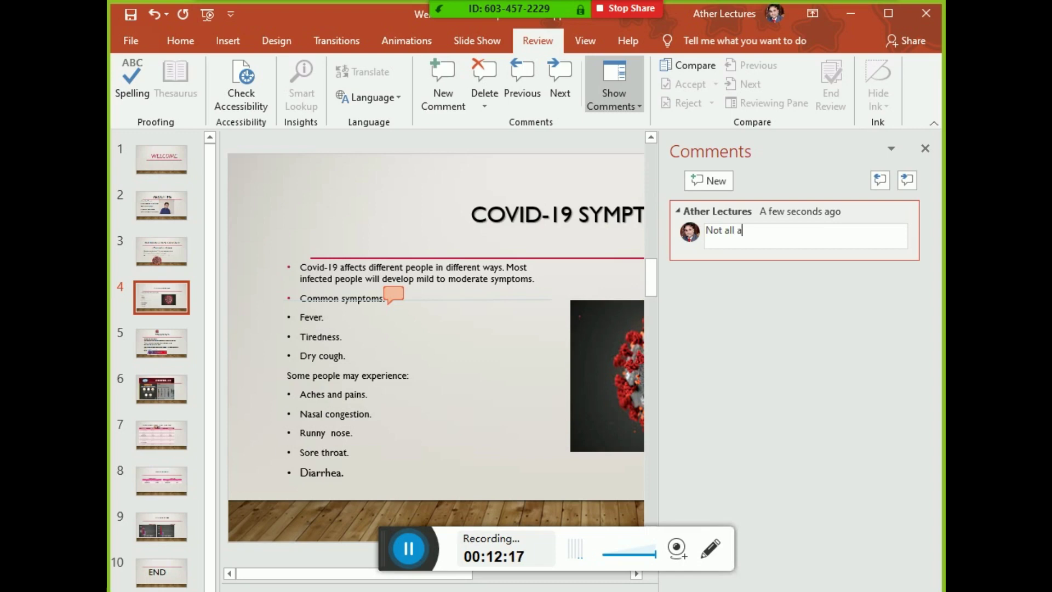
pyautogui.write('re viewab')
pyautogui.write('le')
pyautogui.press('Home')
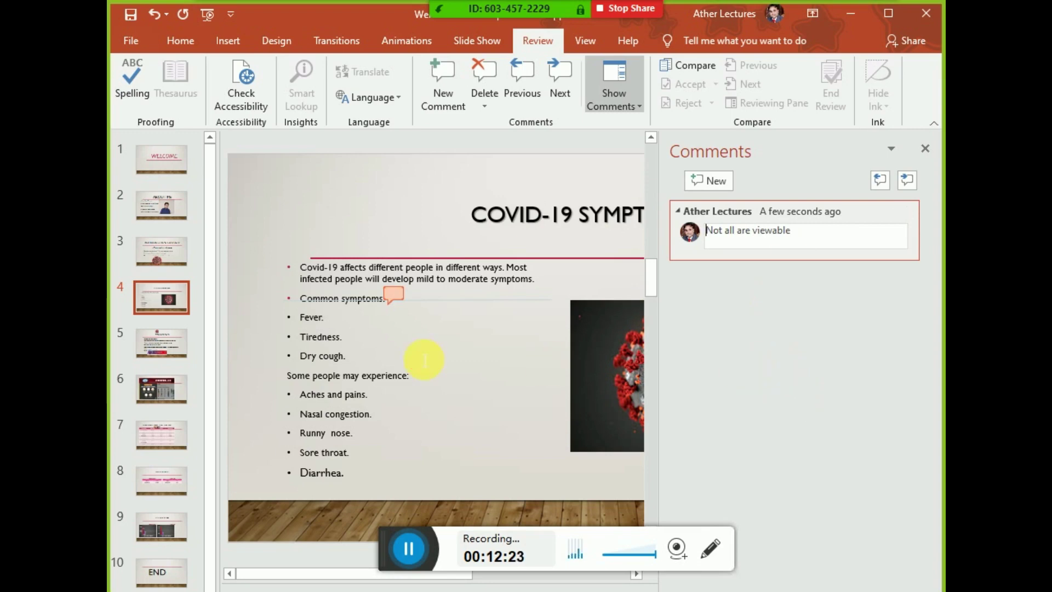
pyautogui.click(424, 360)
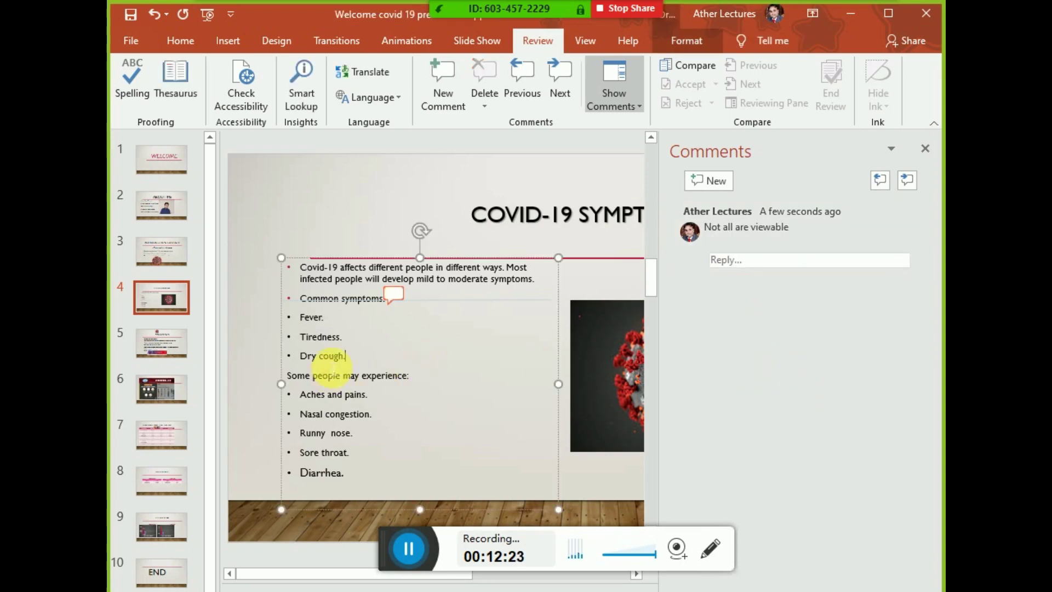
# Comment 'accarding to view of diffrent people' on the 'Some people may experience:' line.
pyautogui.click(349, 225)
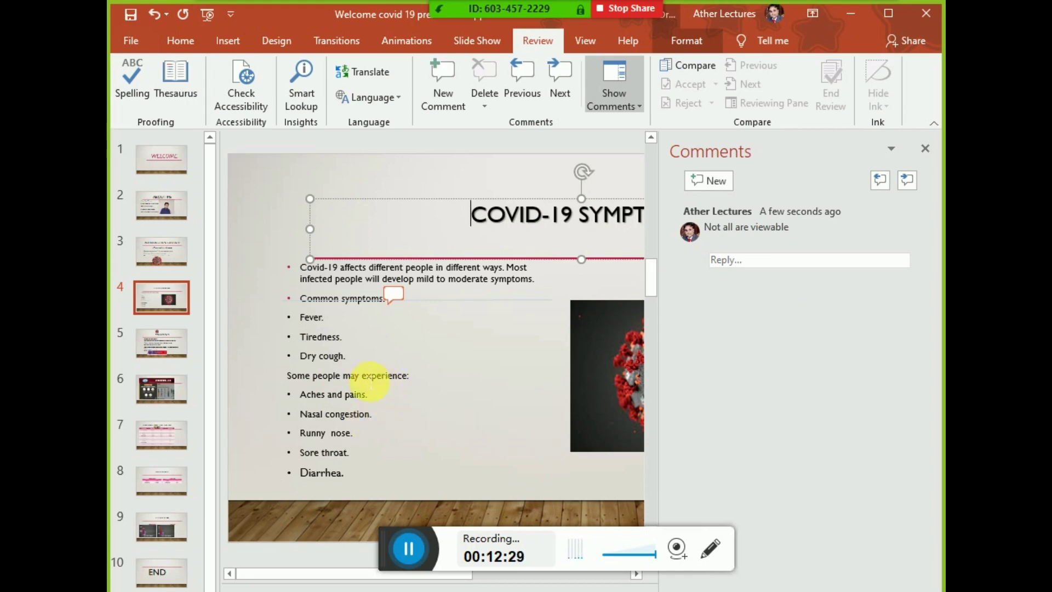
pyautogui.moveTo(368, 378); pyautogui.dragTo(408, 379)
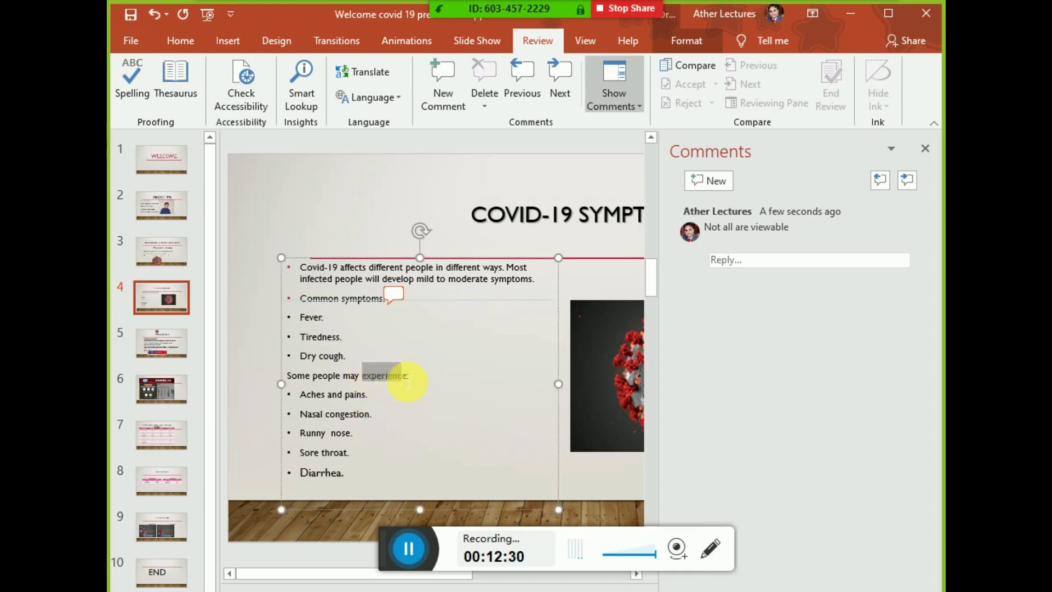
pyautogui.moveTo(288, 377); pyautogui.dragTo(407, 380)
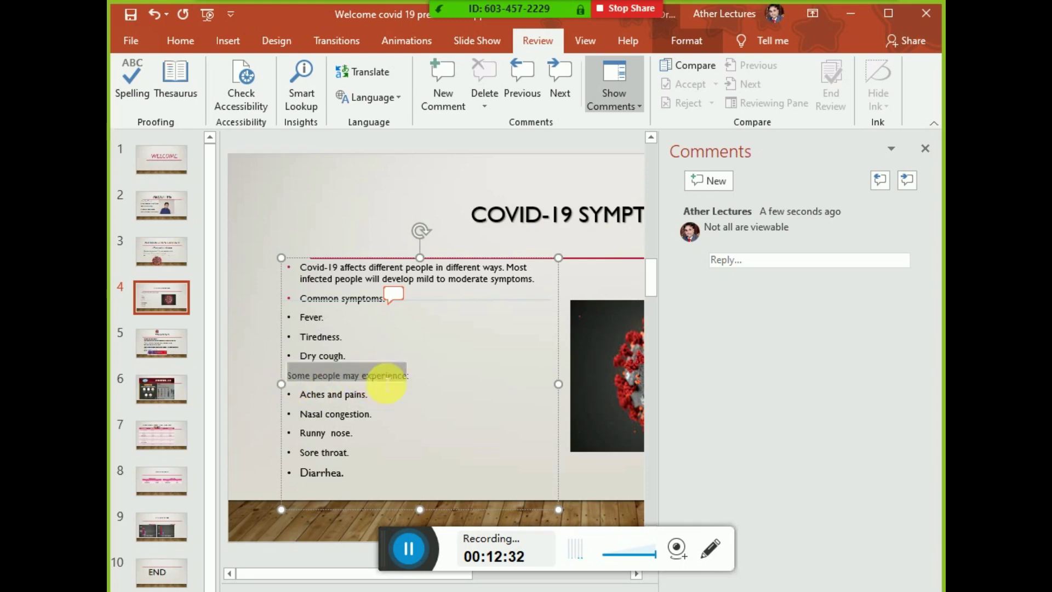
pyautogui.click(713, 180)
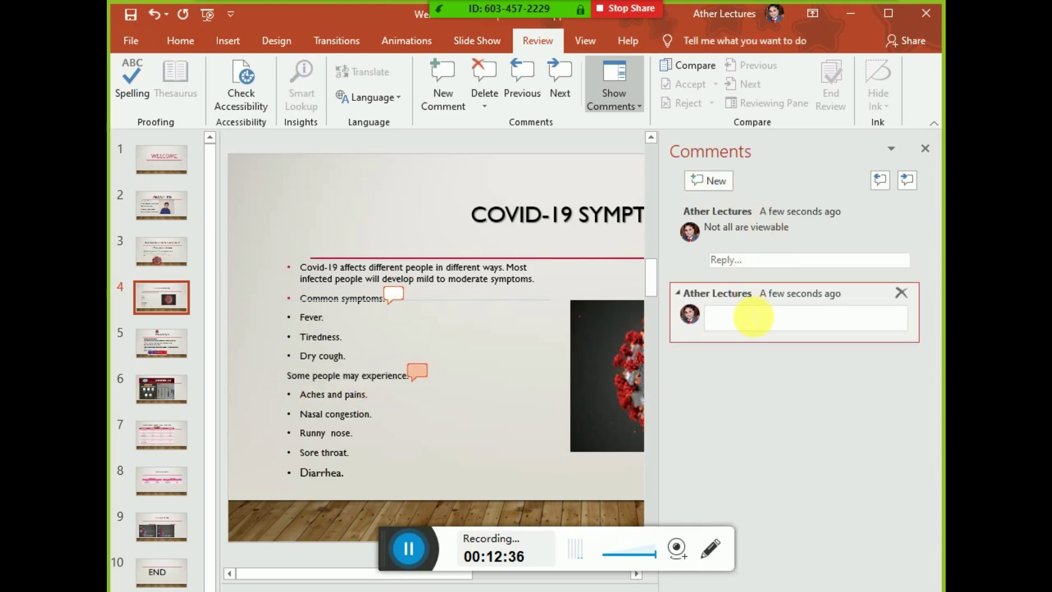
pyautogui.write('accarding')
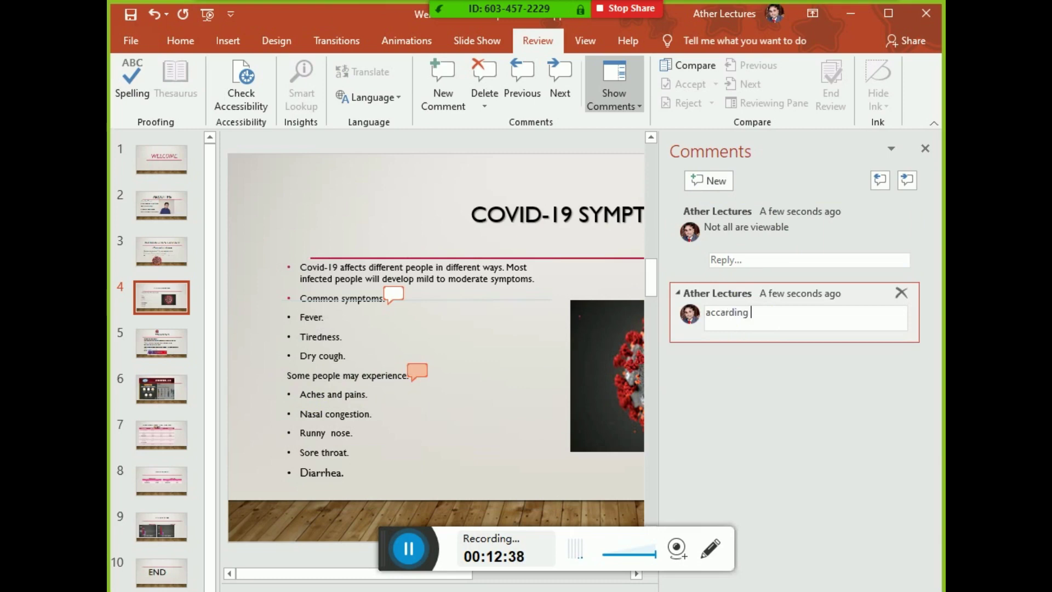
pyautogui.write('to ')
pyautogui.write('view of d')
pyautogui.write('iffrent peo')
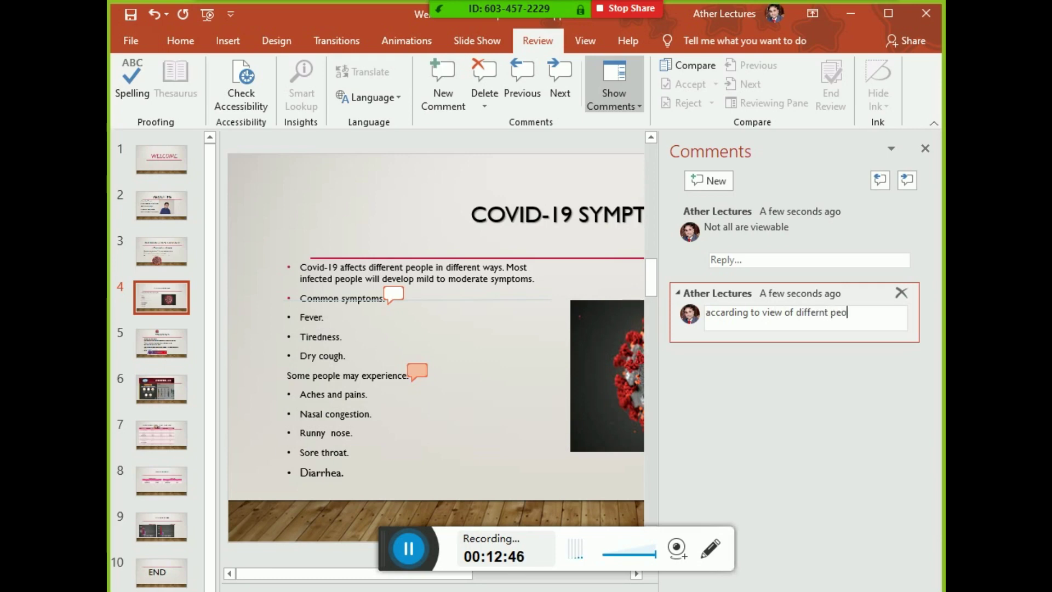
pyautogui.write('ple')
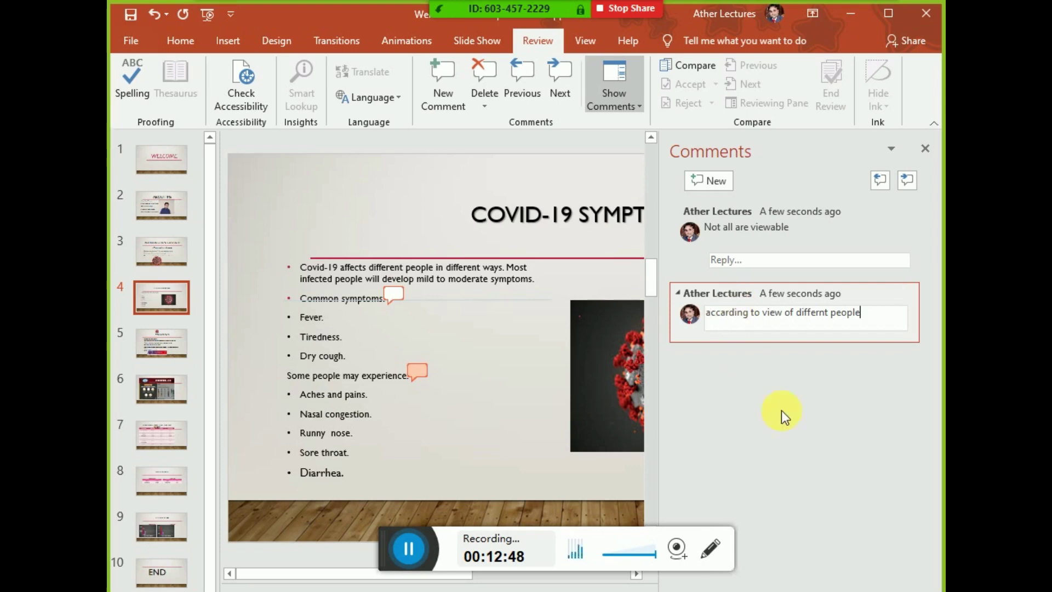
pyautogui.click(786, 419)
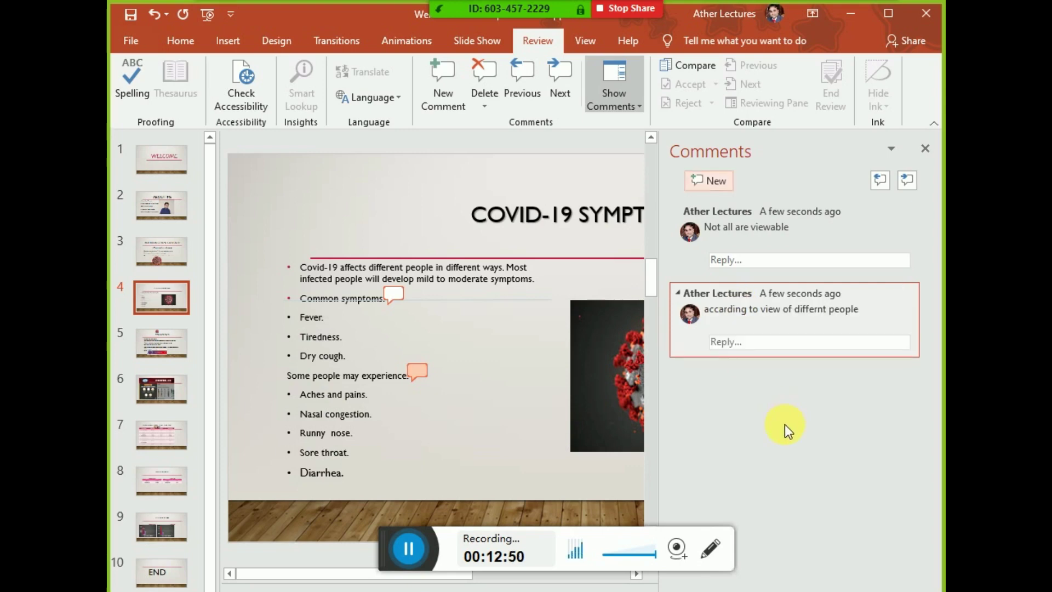
pyautogui.click(426, 434)
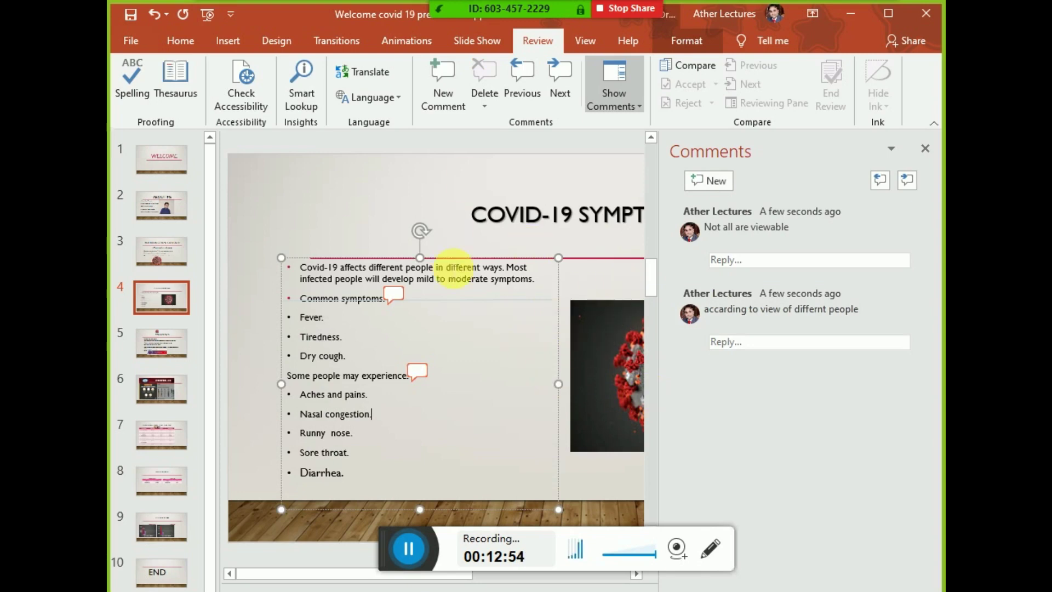
# Step between the two comments on slide 4 and toggle the comment markers and pane display.
pyautogui.click(882, 183)
pyautogui.click(882, 183)
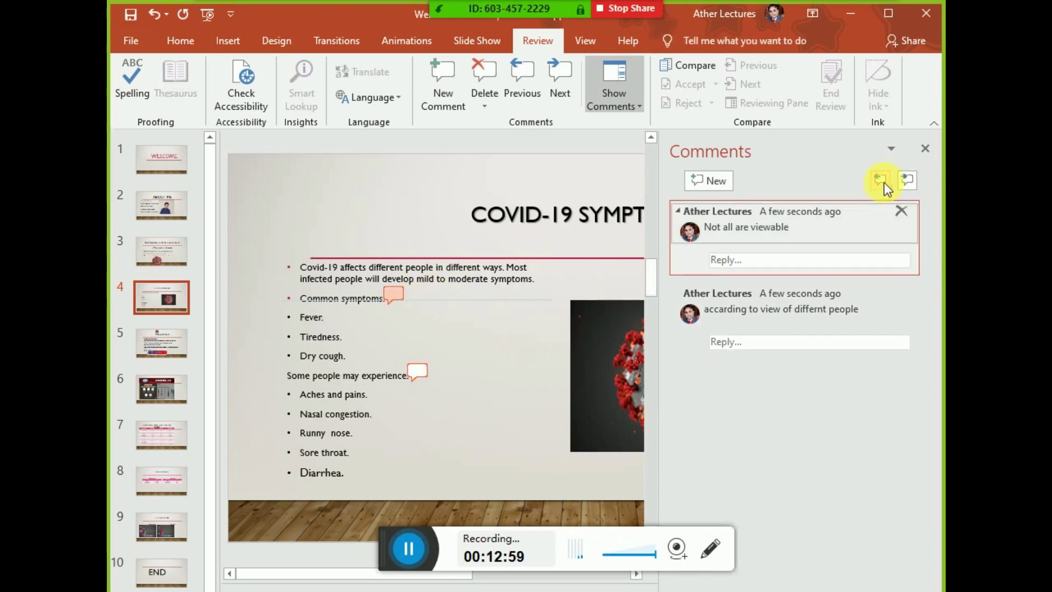
pyautogui.click(906, 182)
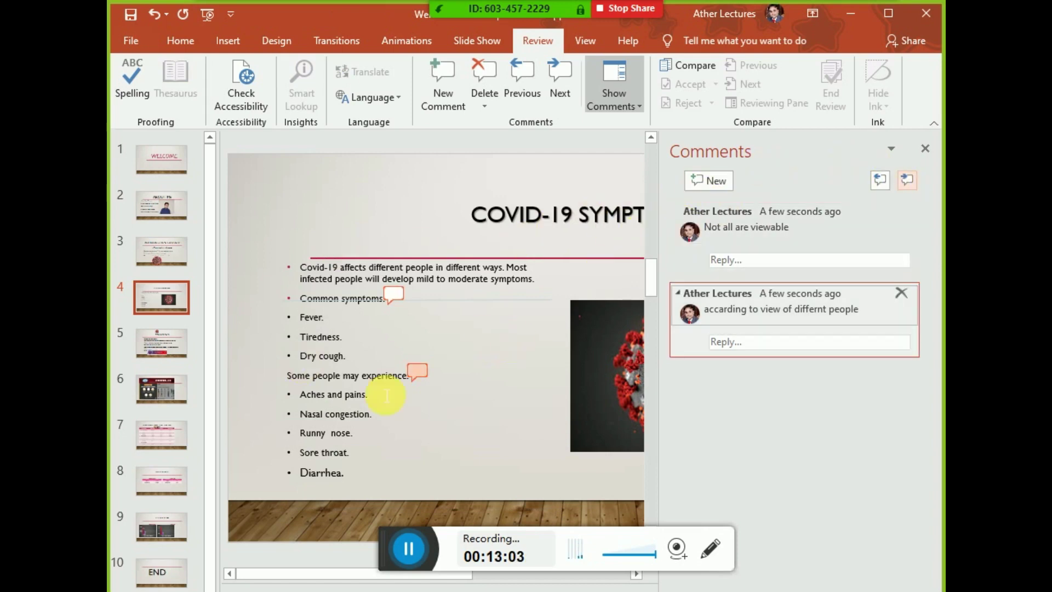
pyautogui.click(609, 94)
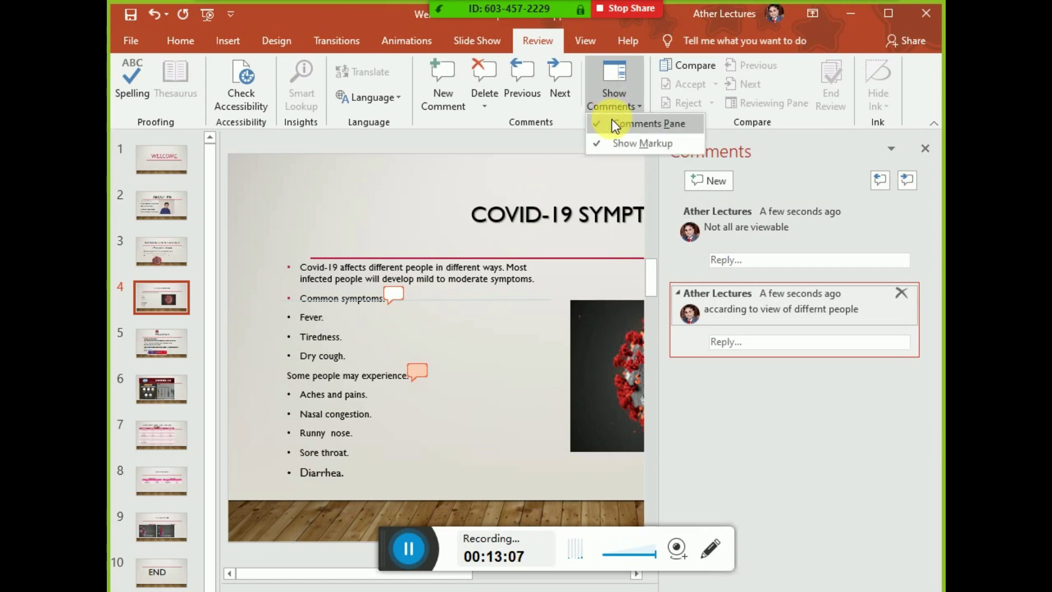
pyautogui.click(624, 131)
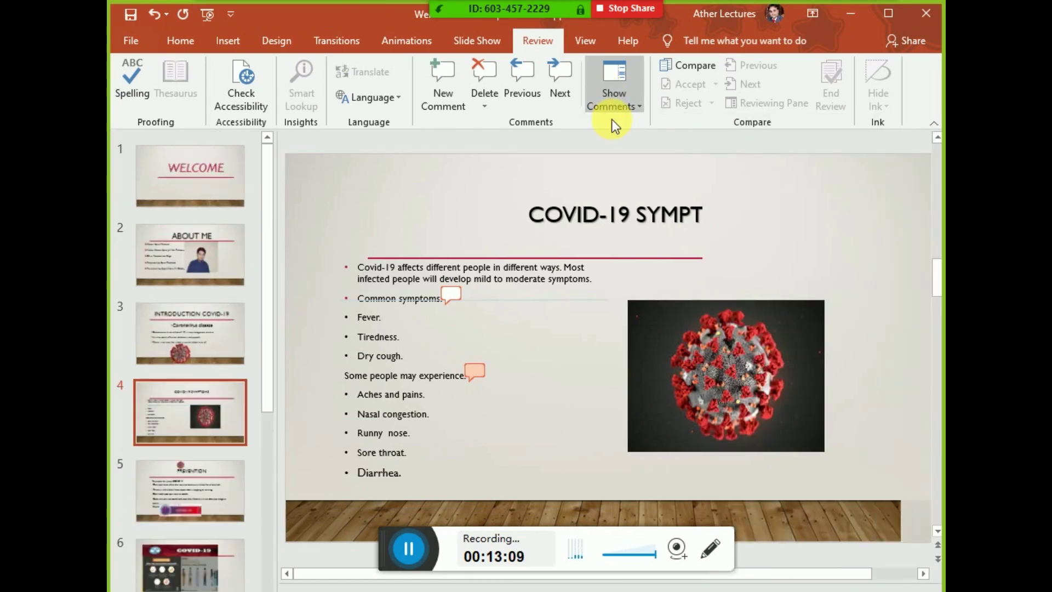
pyautogui.click(613, 104)
pyautogui.click(615, 121)
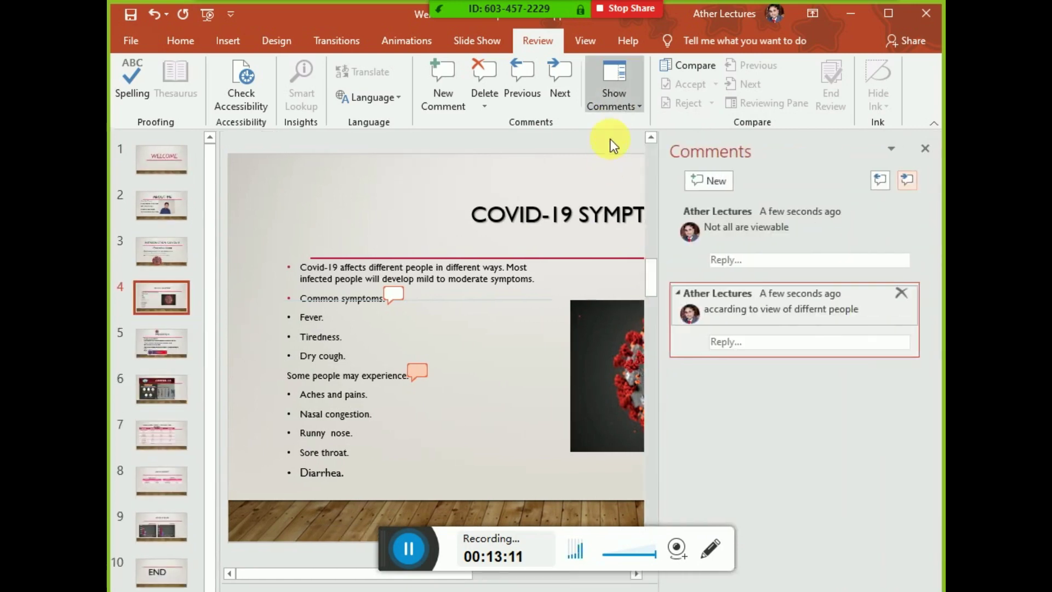
pyautogui.click(609, 104)
pyautogui.click(610, 140)
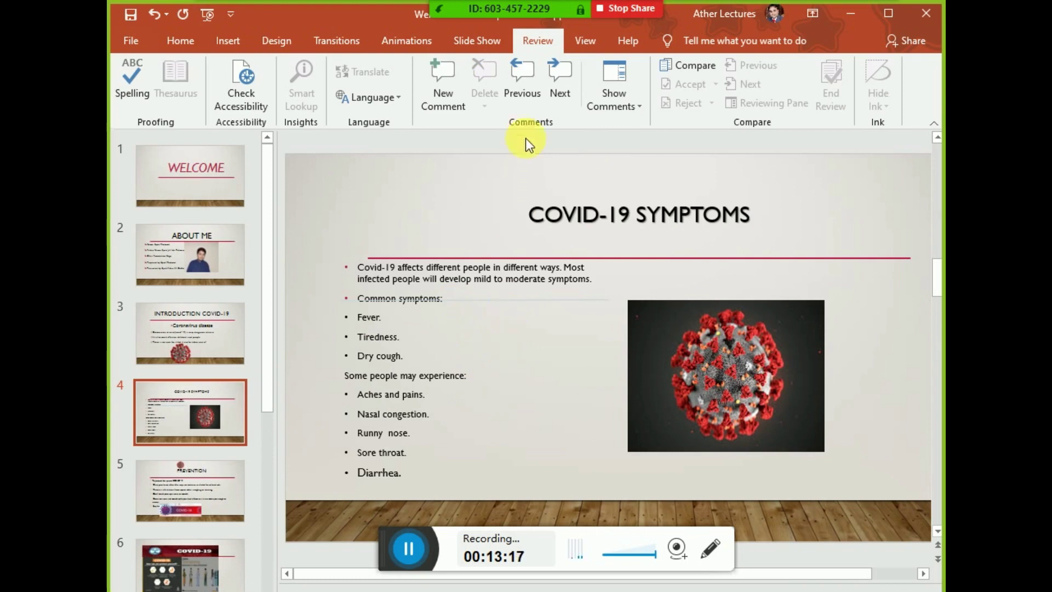
# Bring the comments list back, step through both comments, and dismiss the Delete choices unused.
pyautogui.click(521, 101)
pyautogui.click(525, 96)
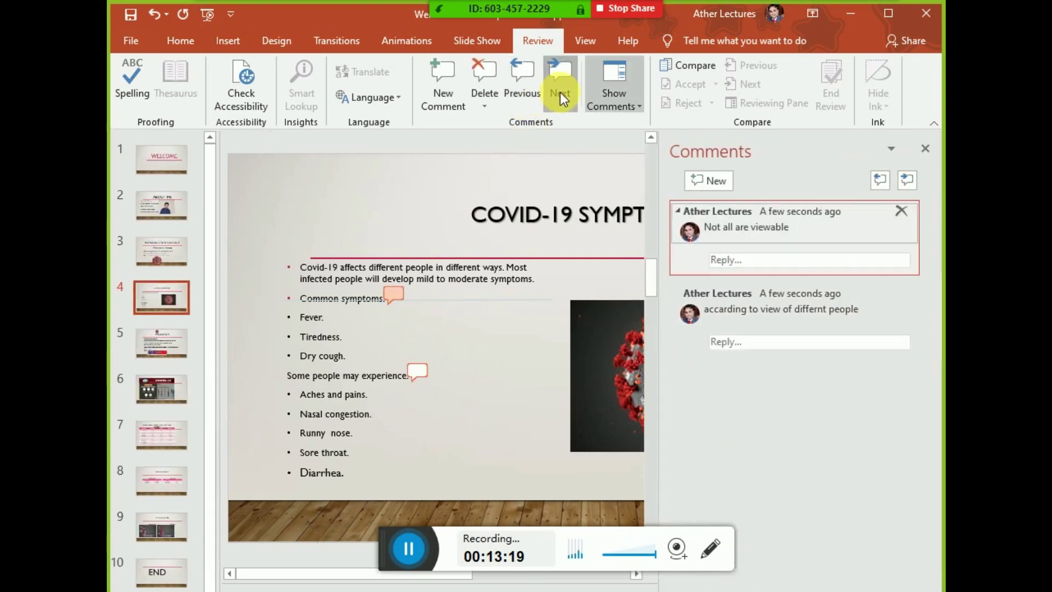
pyautogui.click(560, 92)
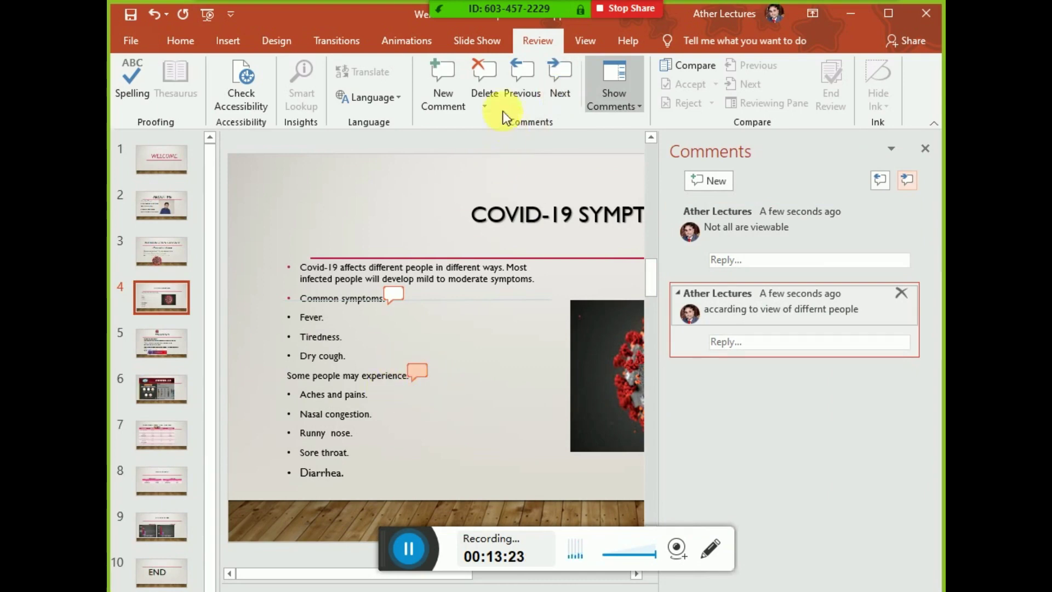
pyautogui.click(492, 101)
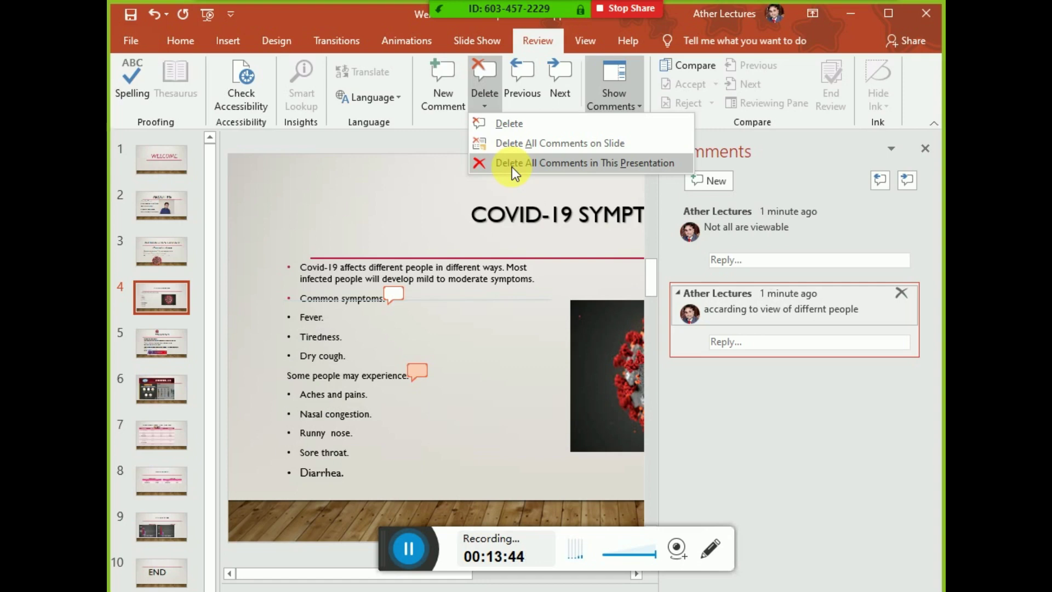
pyautogui.click(526, 209)
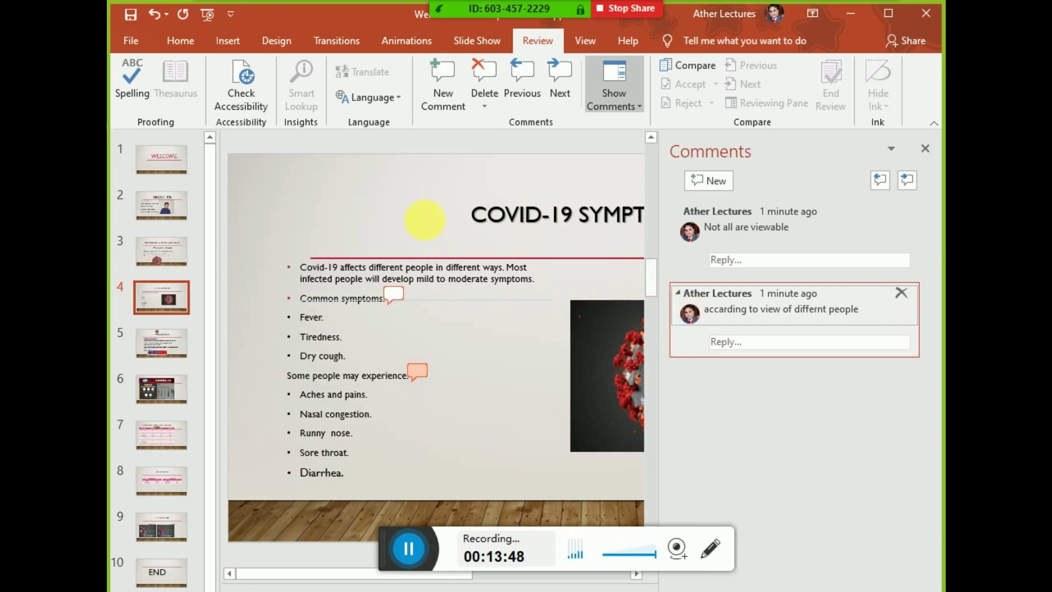
# Remove the trailing periods from the Fever, Tiredness and Dry cough bullets.
pyautogui.click(132, 44)
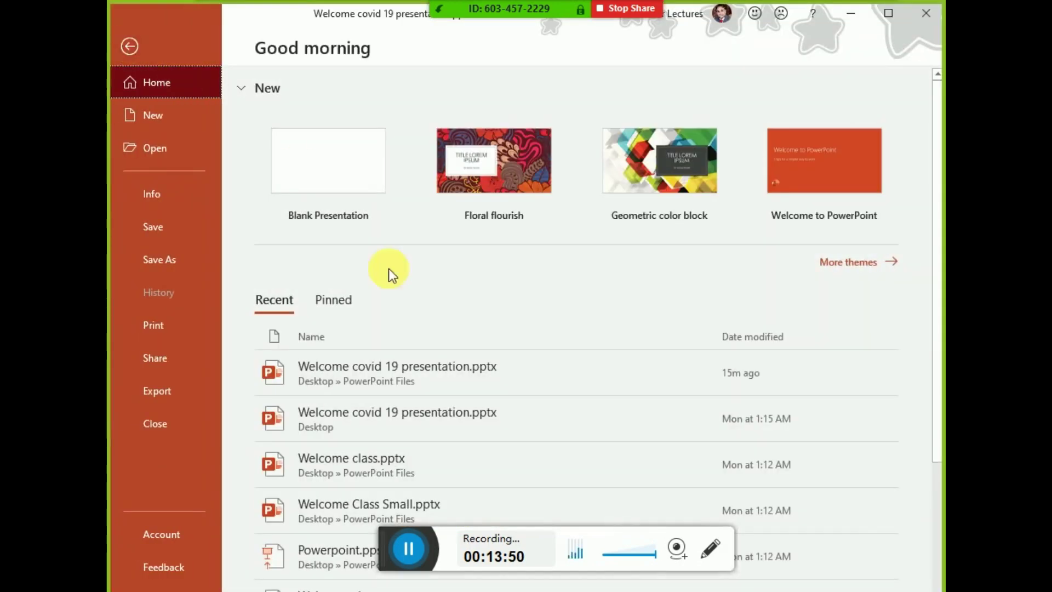
pyautogui.click(403, 265)
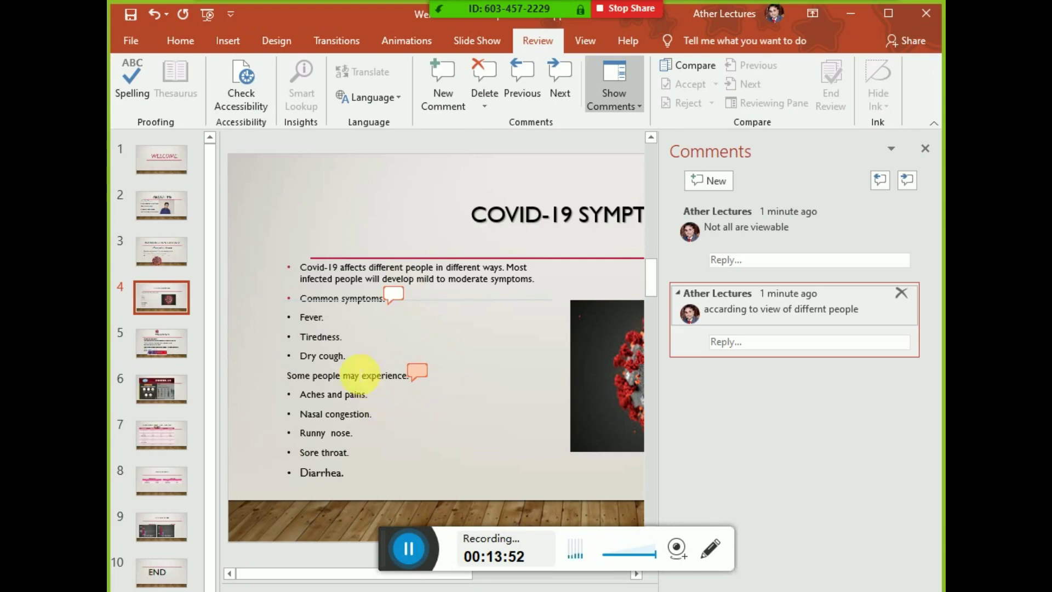
pyautogui.click(328, 323)
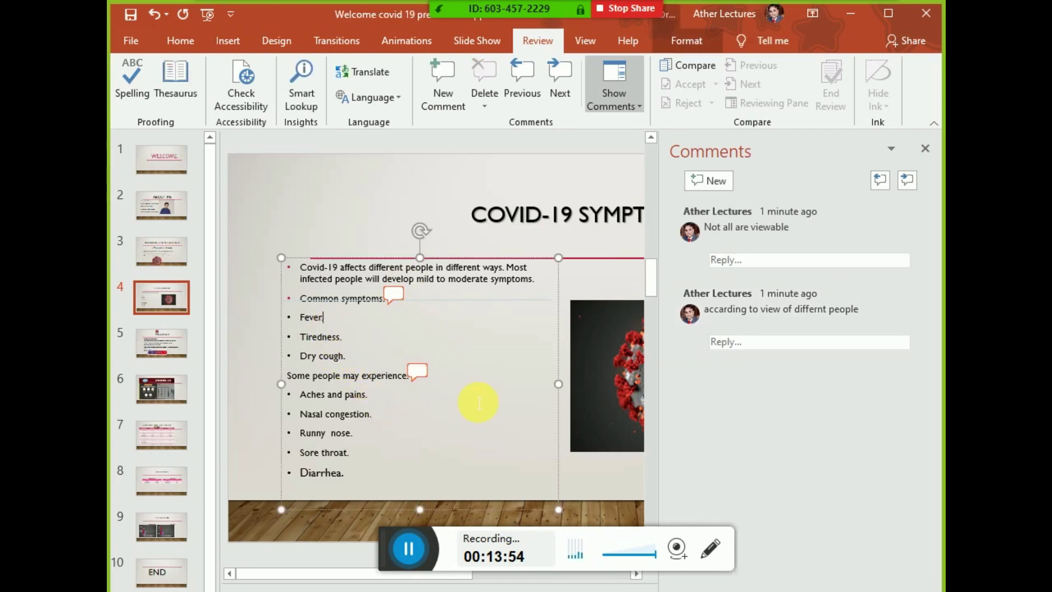
pyautogui.press('Down')
pyautogui.press('End')
pyautogui.press('BackSpace')
pyautogui.press('BackSpace')
# Start Save As on this PC and browse to the Desktop's PowerPoint Files folder.
pyautogui.click(141, 47)
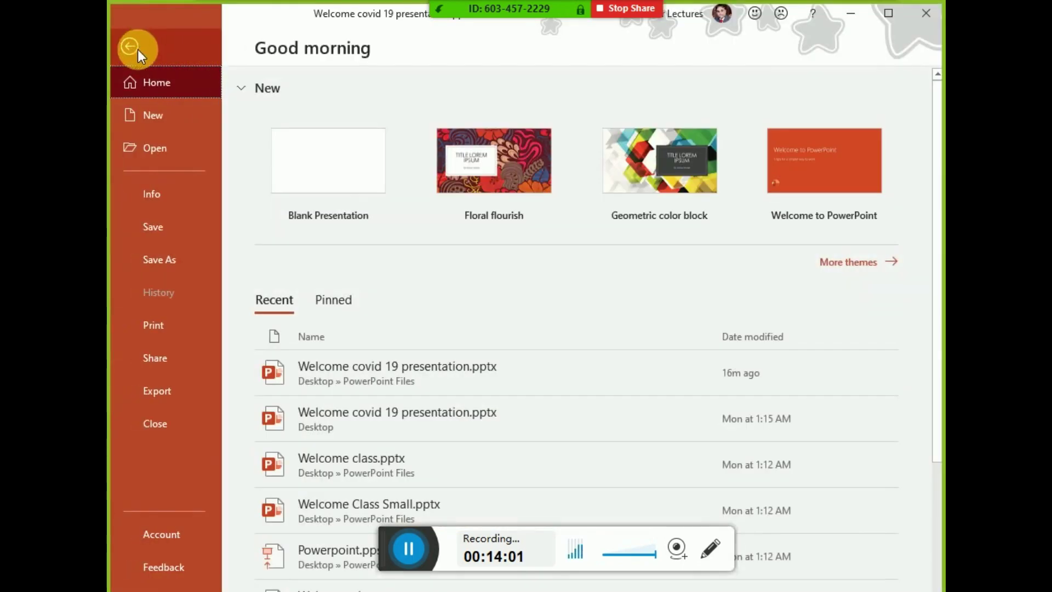
pyautogui.click(169, 257)
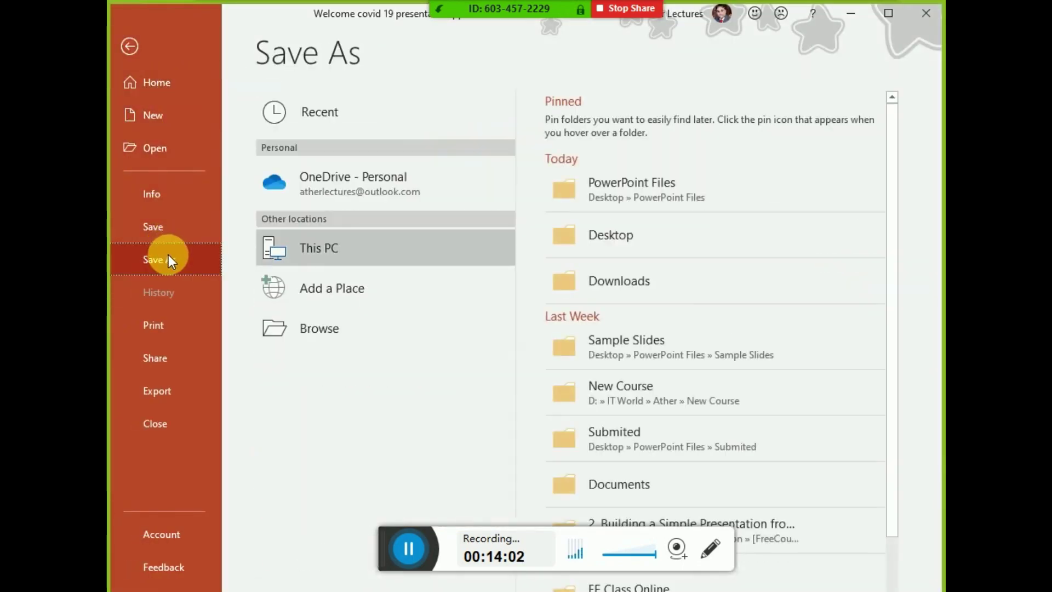
pyautogui.click(324, 253)
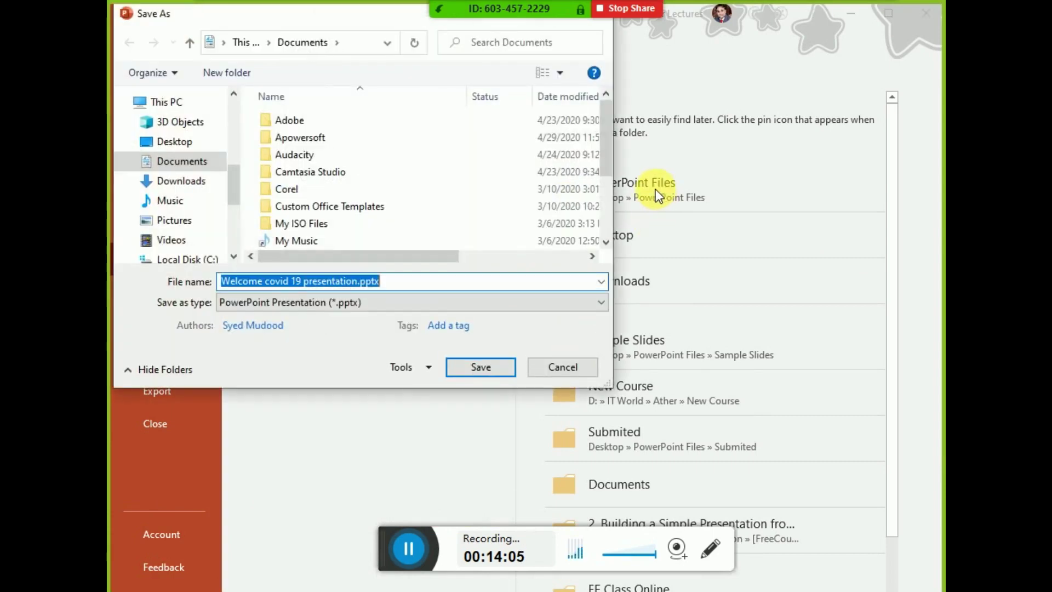
pyautogui.click(197, 144)
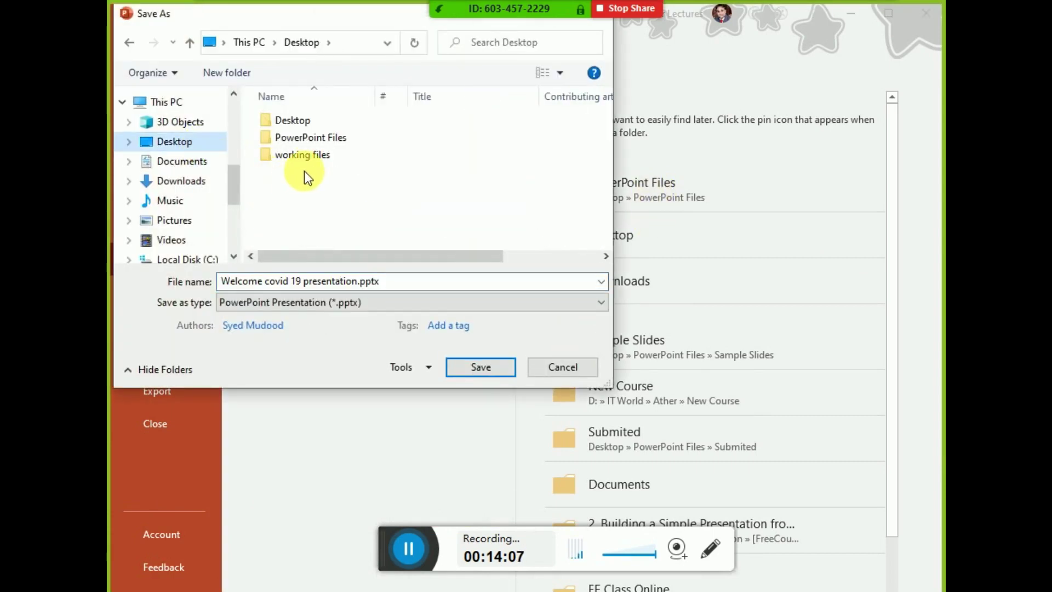
pyautogui.doubleClick(312, 140)
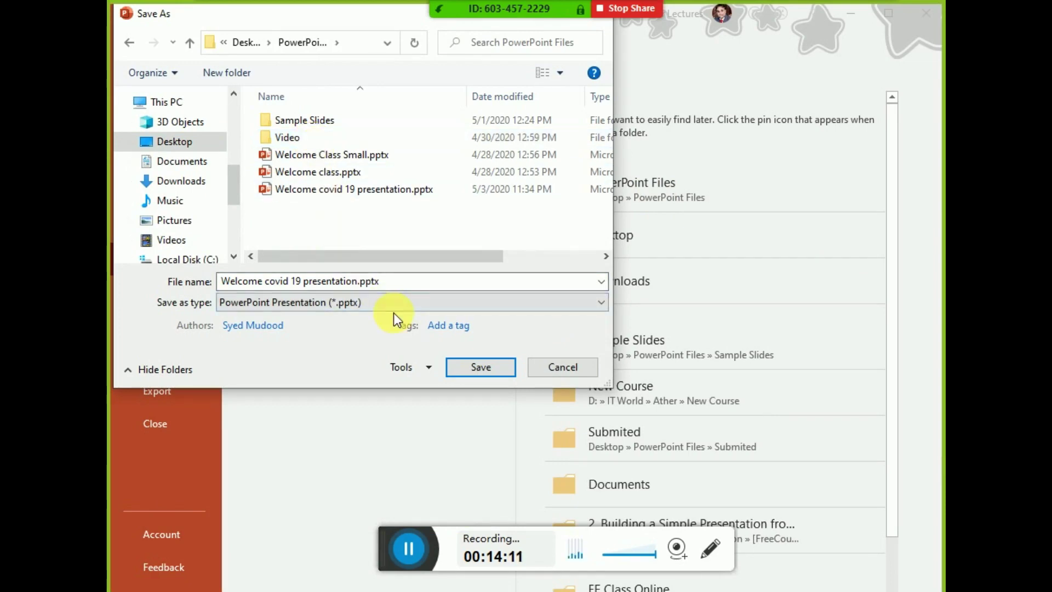
# Save as 'Welcome covid 19 presentationNew.pptx', then close the Comments pane and the presentation.
pyautogui.click(359, 282)
pyautogui.doubleClick(366, 281)
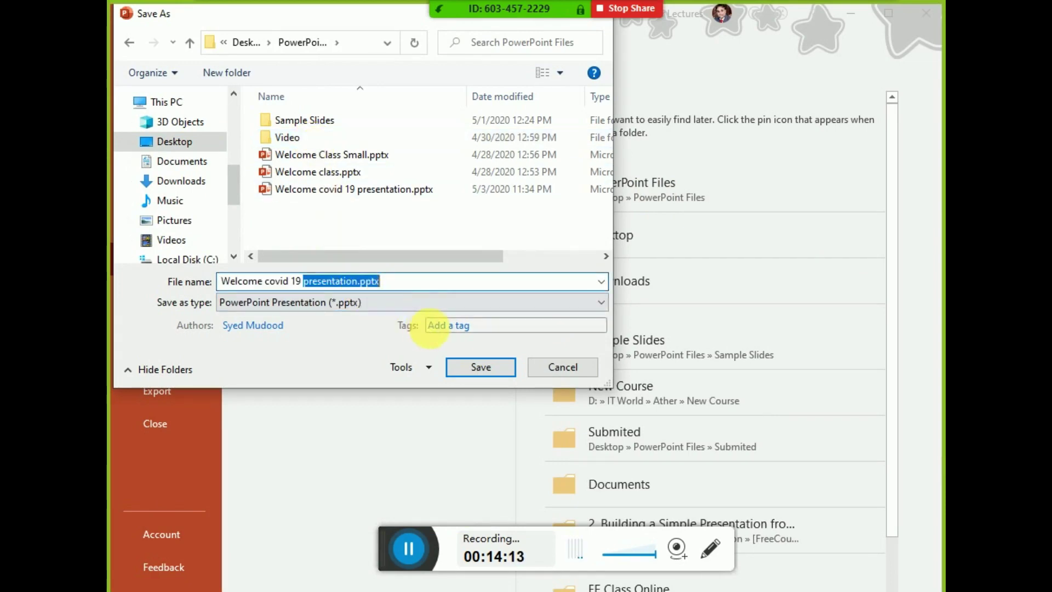
pyautogui.click(357, 282)
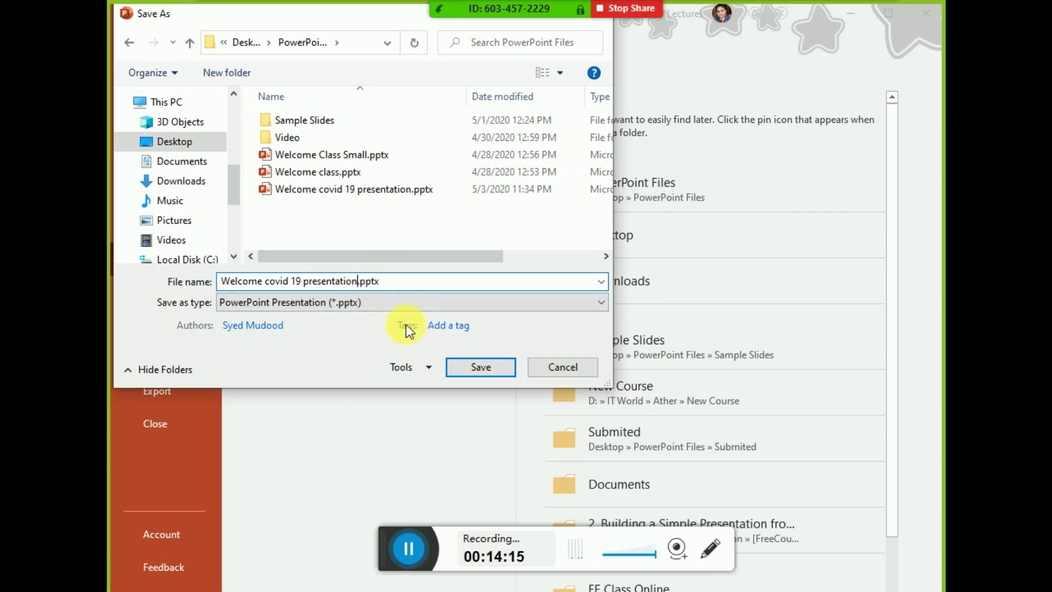
pyautogui.write('New')
pyautogui.press('Return')
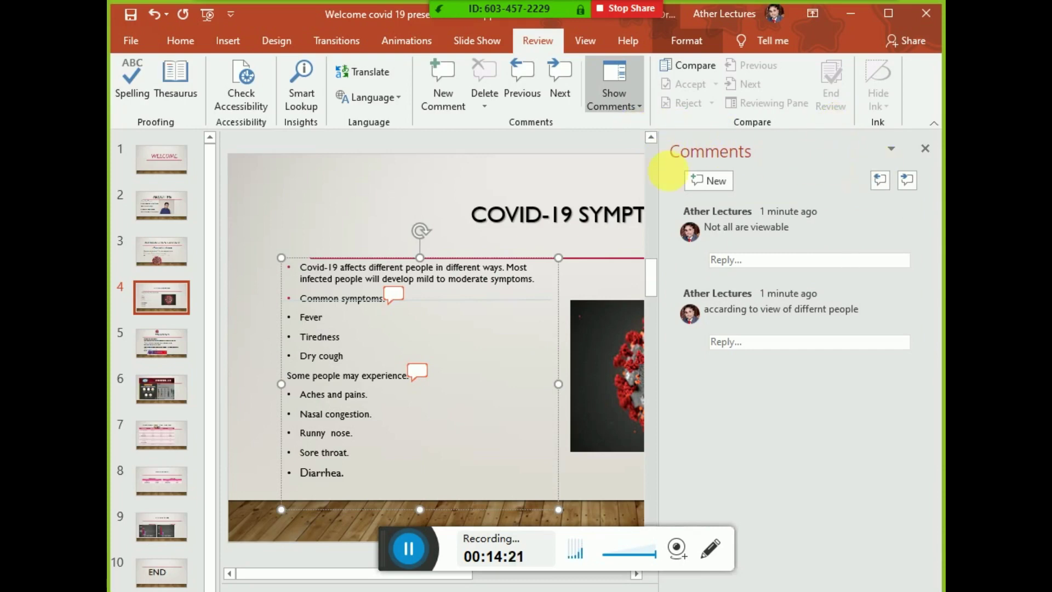
pyautogui.click(926, 148)
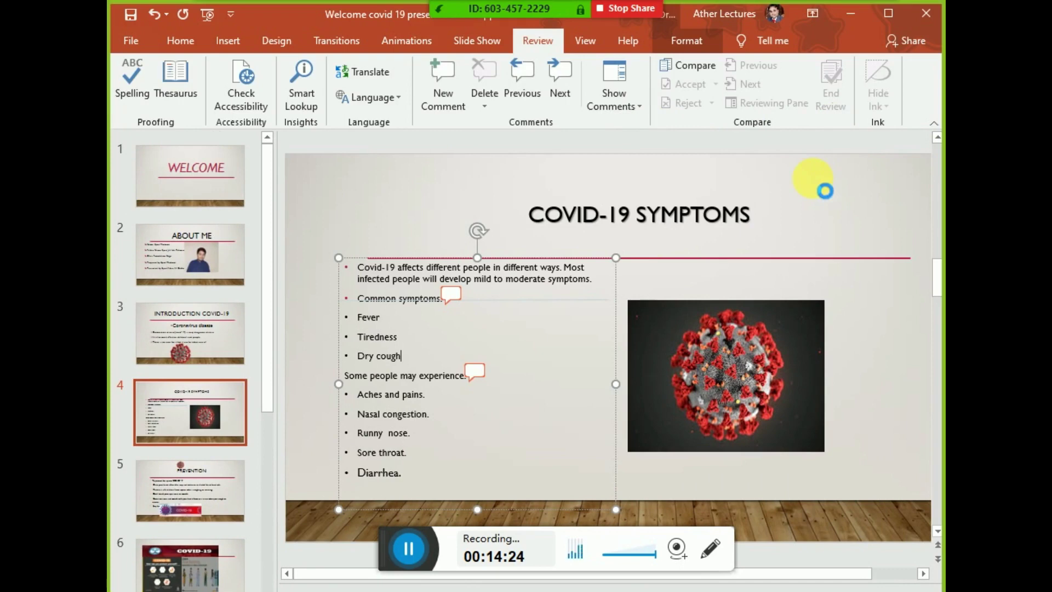
pyautogui.press('F5')
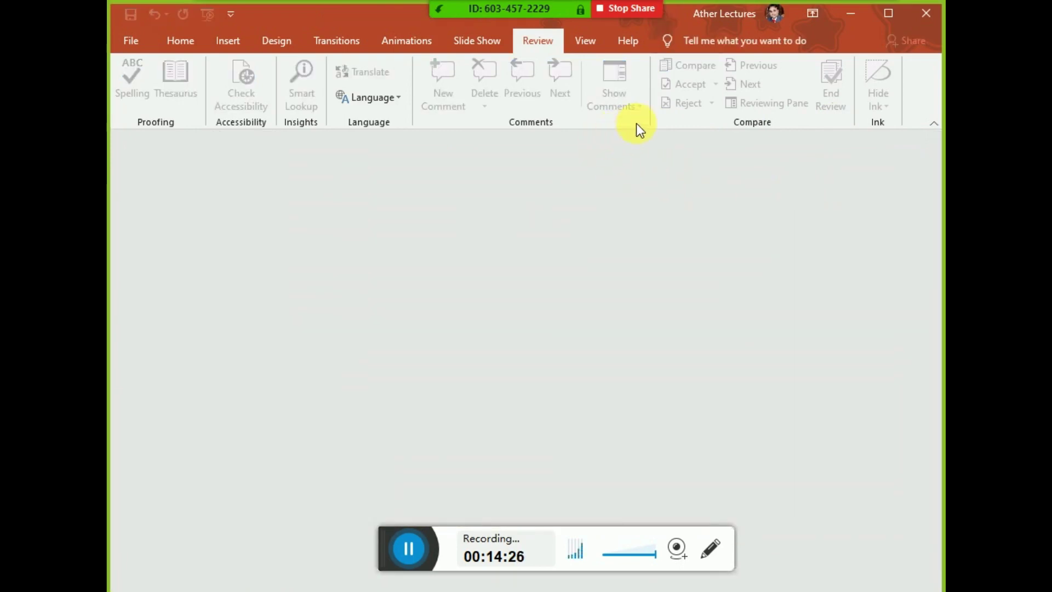
# Create a blank presentation and use Compare to merge in Welcome covid 19 presentation.pptx.
pyautogui.click(132, 41)
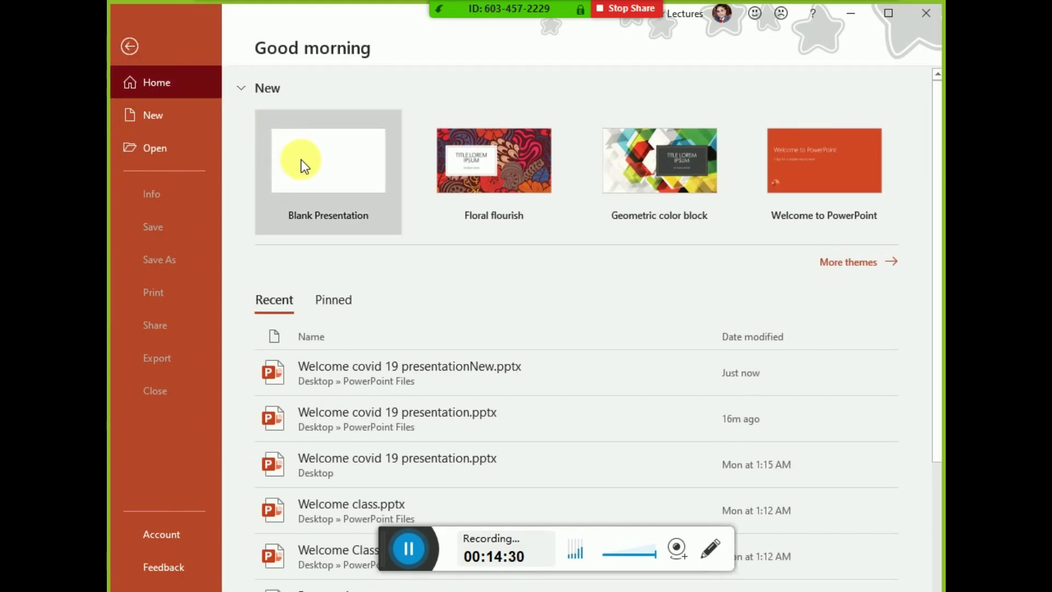
pyautogui.click(301, 159)
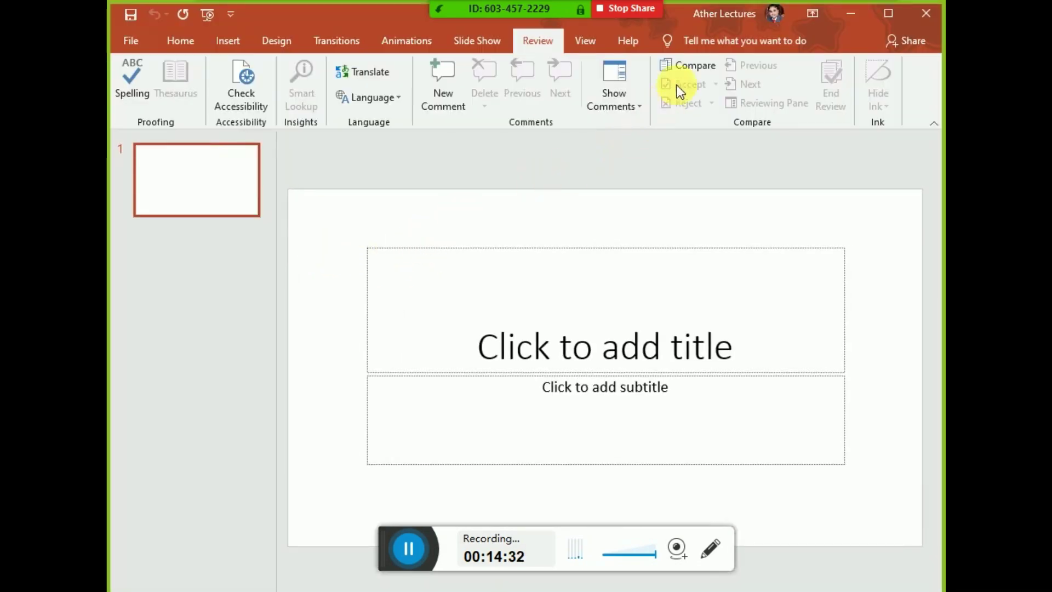
pyautogui.click(684, 68)
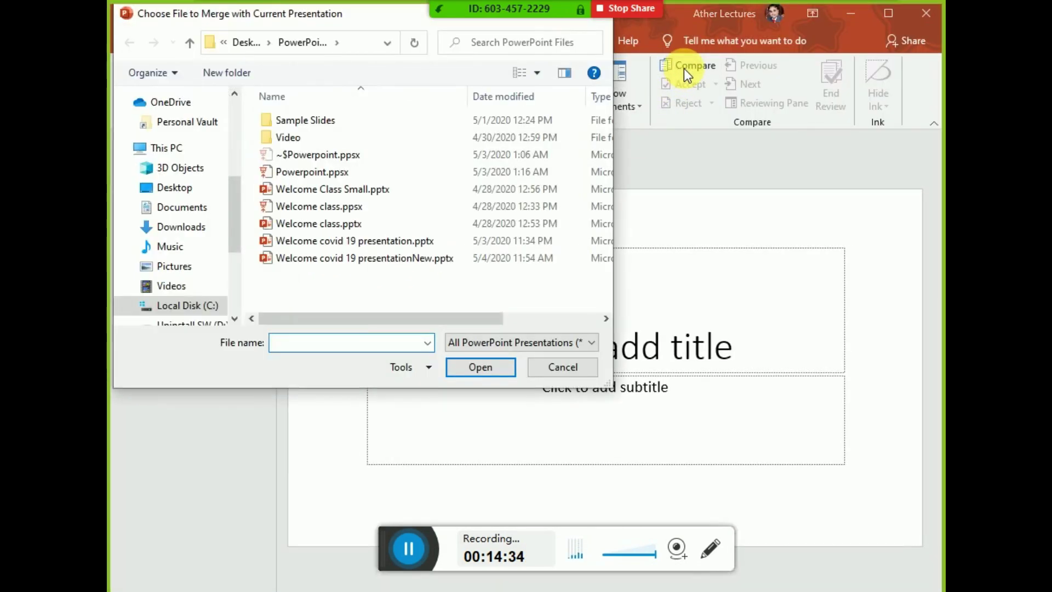
pyautogui.click(389, 243)
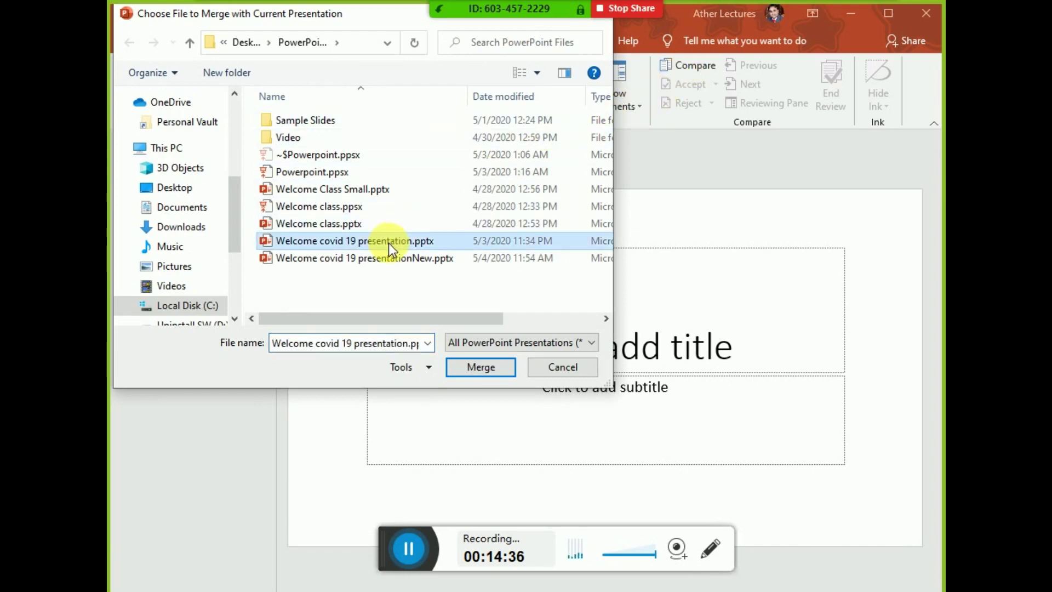
pyautogui.click(396, 261)
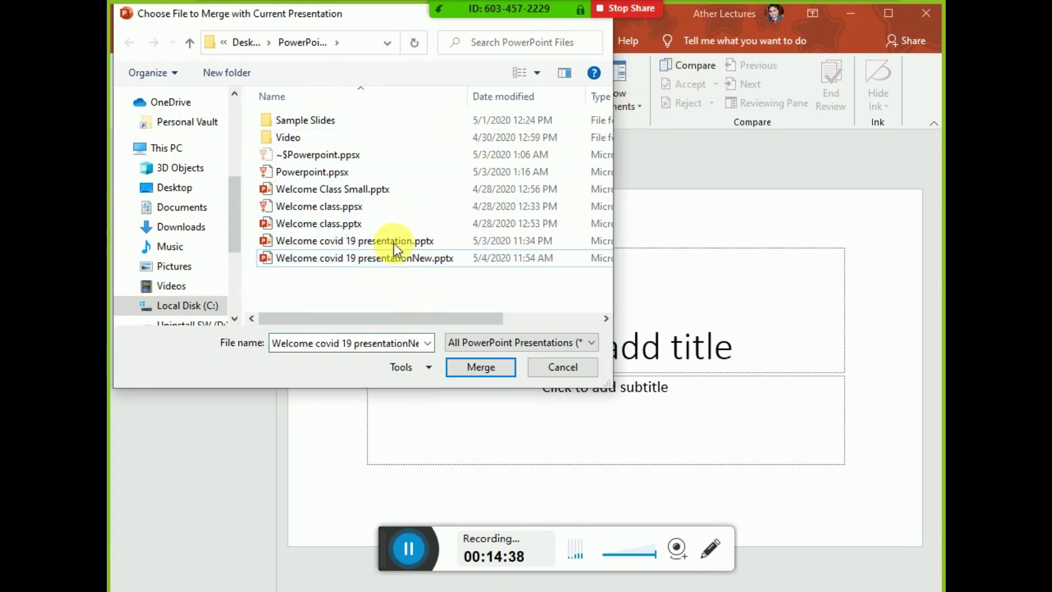
pyautogui.click(394, 242)
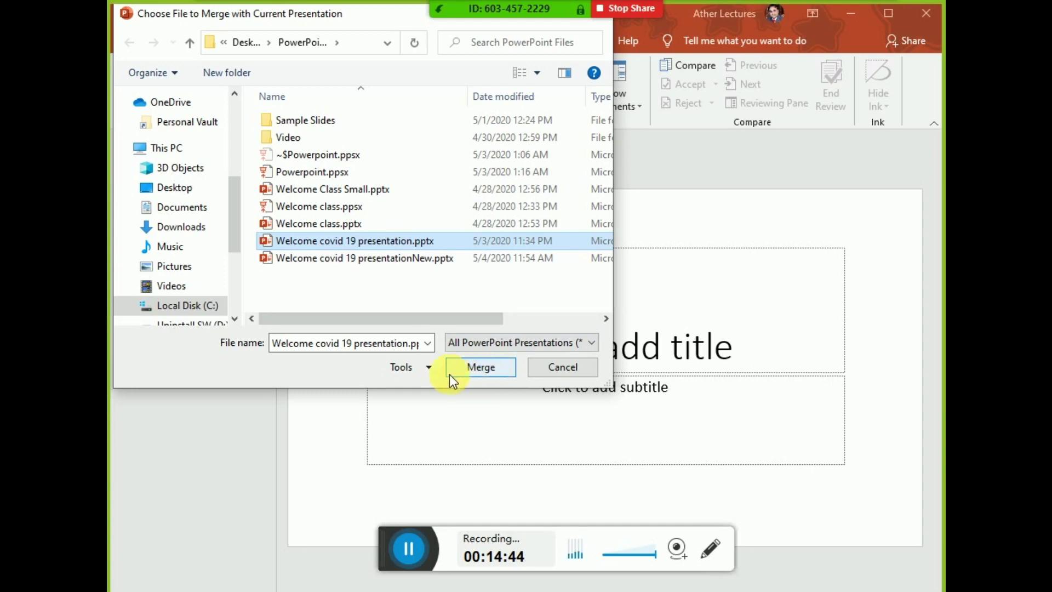
pyautogui.click(429, 367)
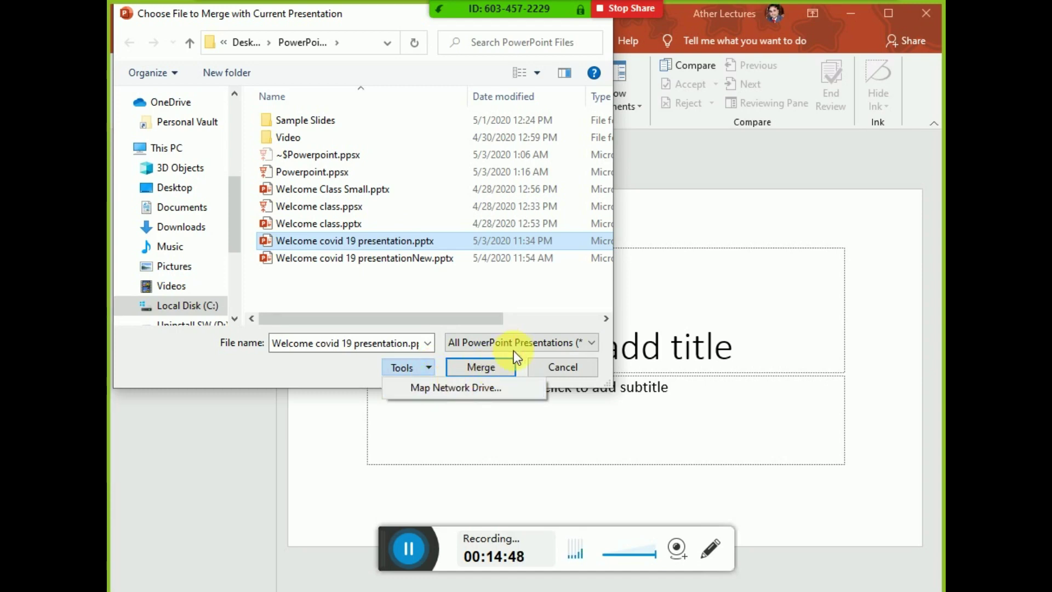
pyautogui.click(482, 374)
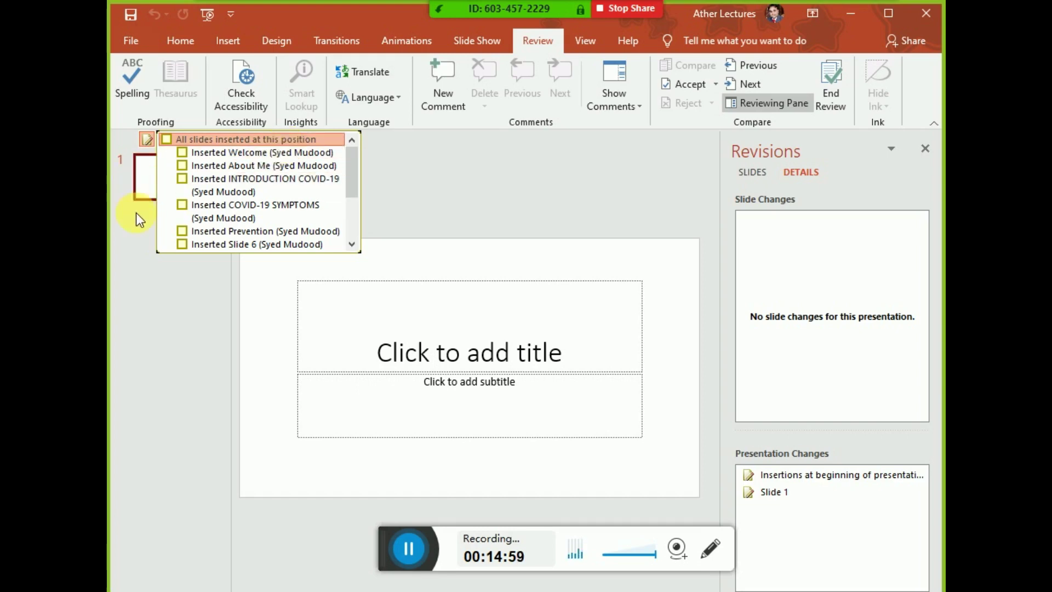
# Accept the inserted slides and scroll through the thumbnails to view the blank slide 11.
pyautogui.click(261, 140)
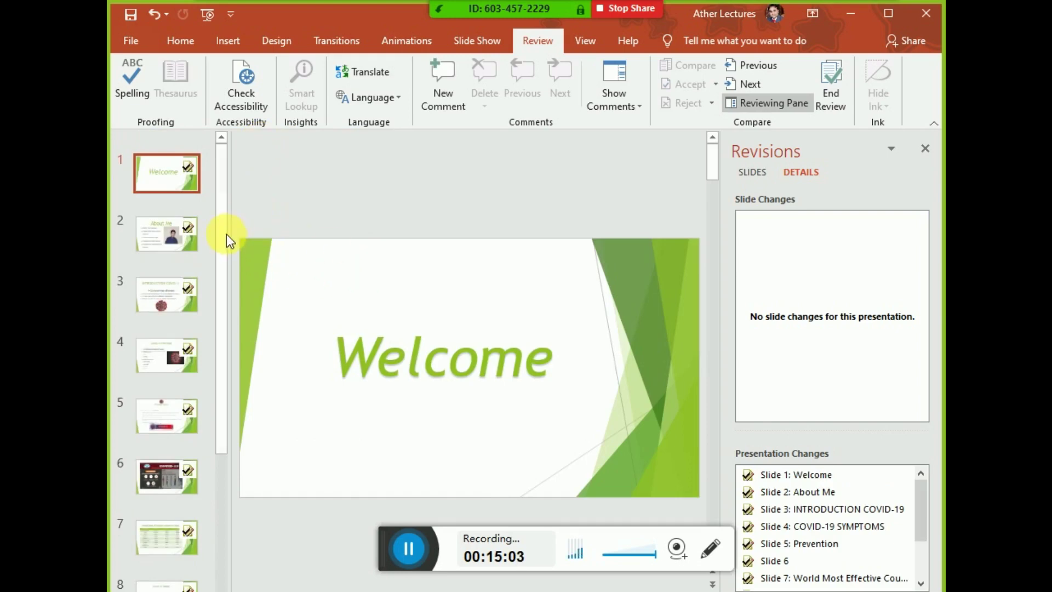
pyautogui.moveTo(222, 198); pyautogui.dragTo(211, 360)
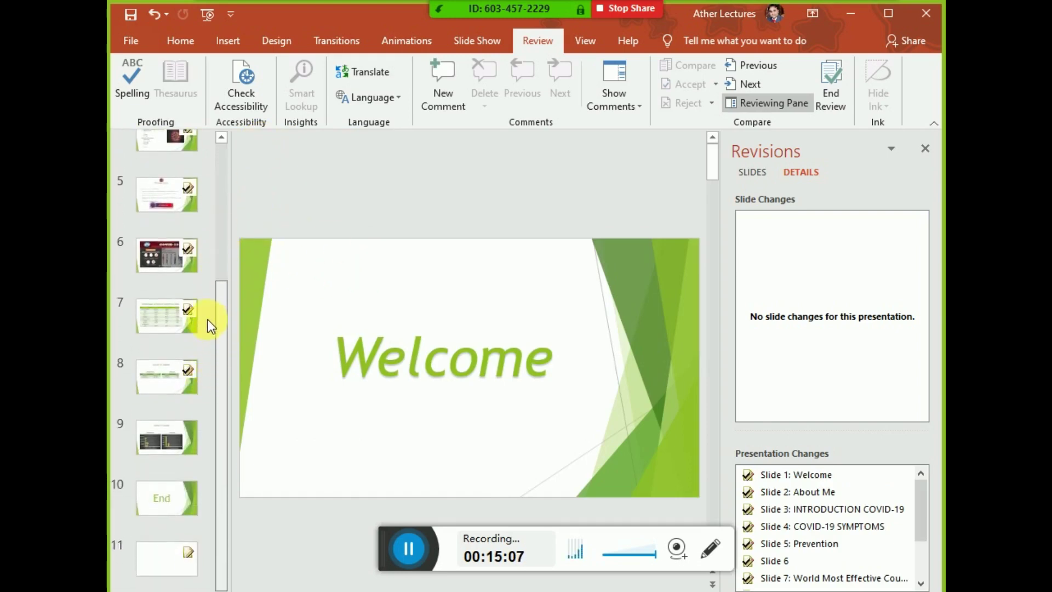
pyautogui.scroll(3, 222, 223)
pyautogui.scroll(2, 225, 185)
pyautogui.scroll(-5, 210, 405)
pyautogui.scroll(-1, 176, 527)
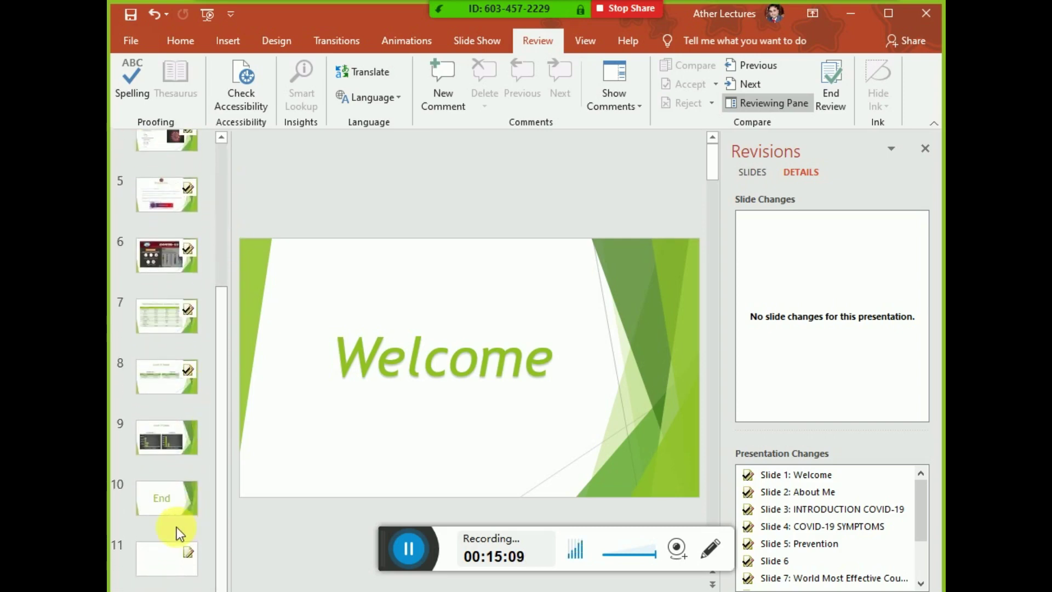
pyautogui.click(161, 550)
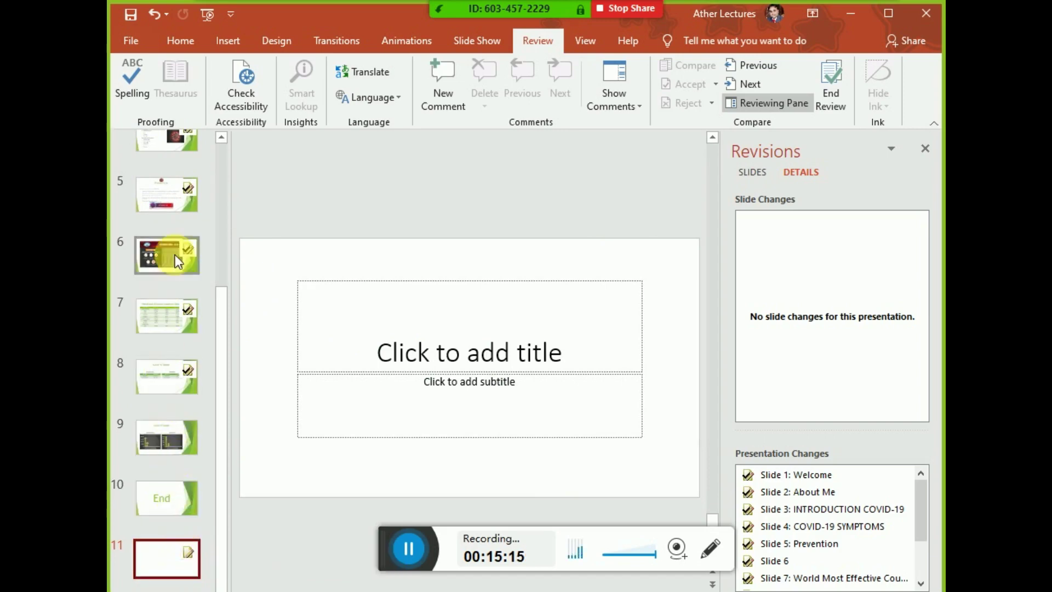
pyautogui.moveTo(227, 337); pyautogui.dragTo(228, 177)
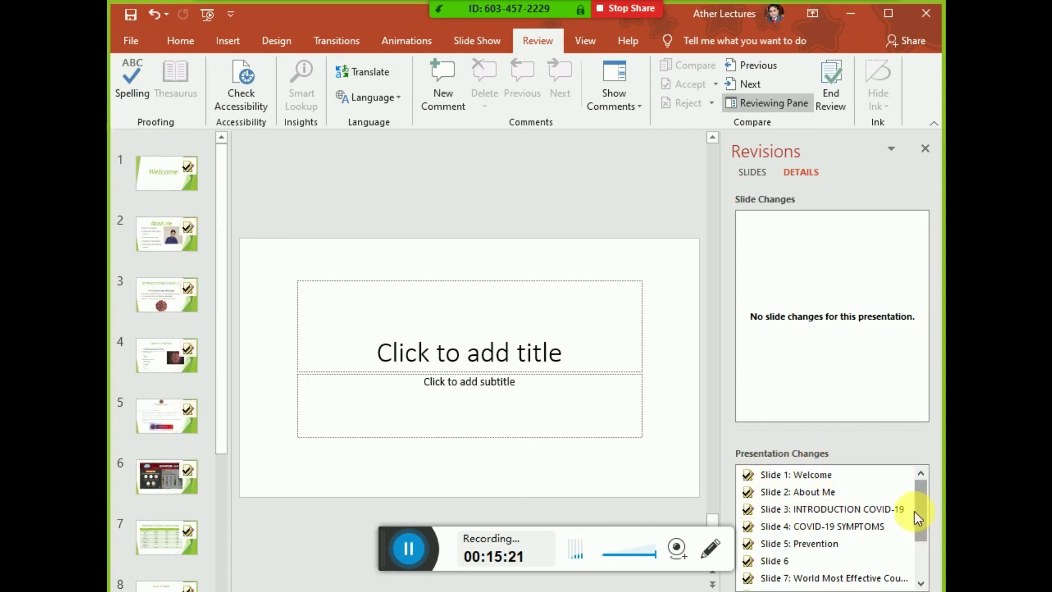
pyautogui.scroll(-1, 921, 514)
pyautogui.scroll(1, 926, 501)
pyautogui.moveTo(916, 506)
pyautogui.mouseDown()
pyautogui.moveTo(919, 548)
pyautogui.moveTo(919, 471)
pyautogui.mouseUp()
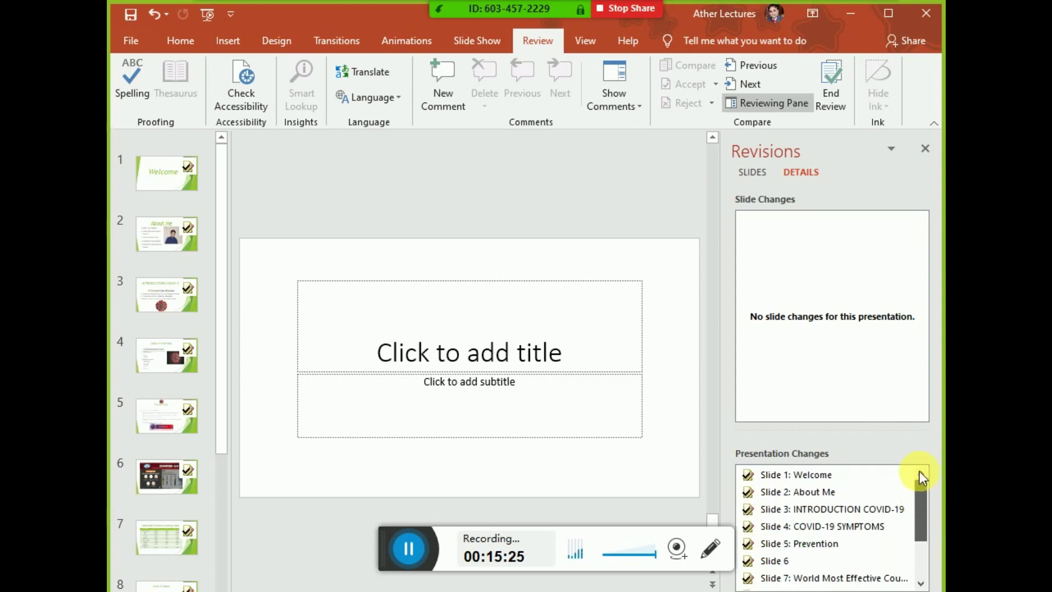
# Close the Revisions pane and step between the inserted End slide and deleted slide 11 changes.
pyautogui.click(930, 147)
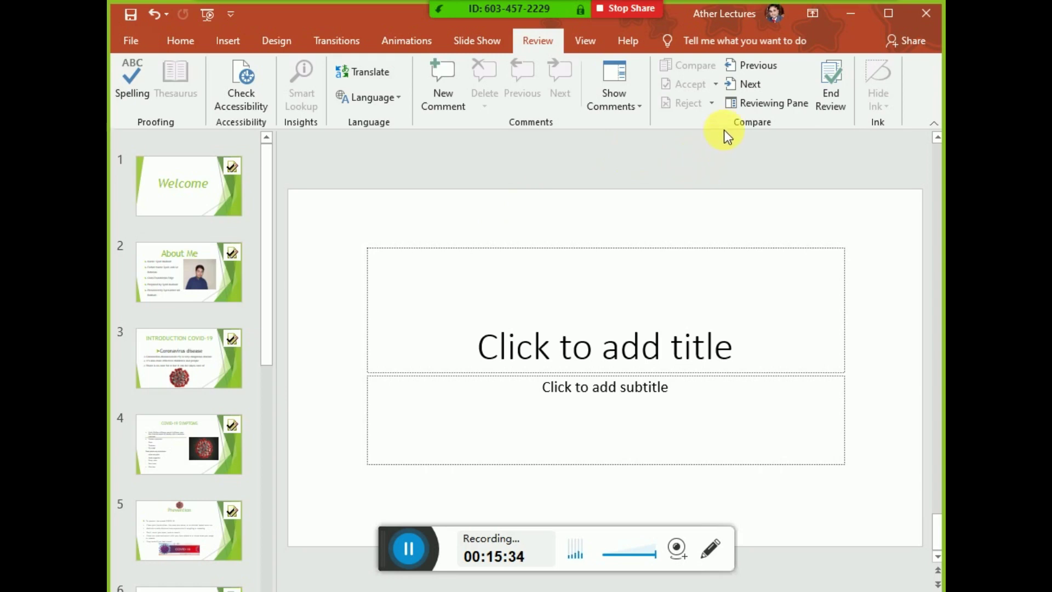
pyautogui.click(752, 66)
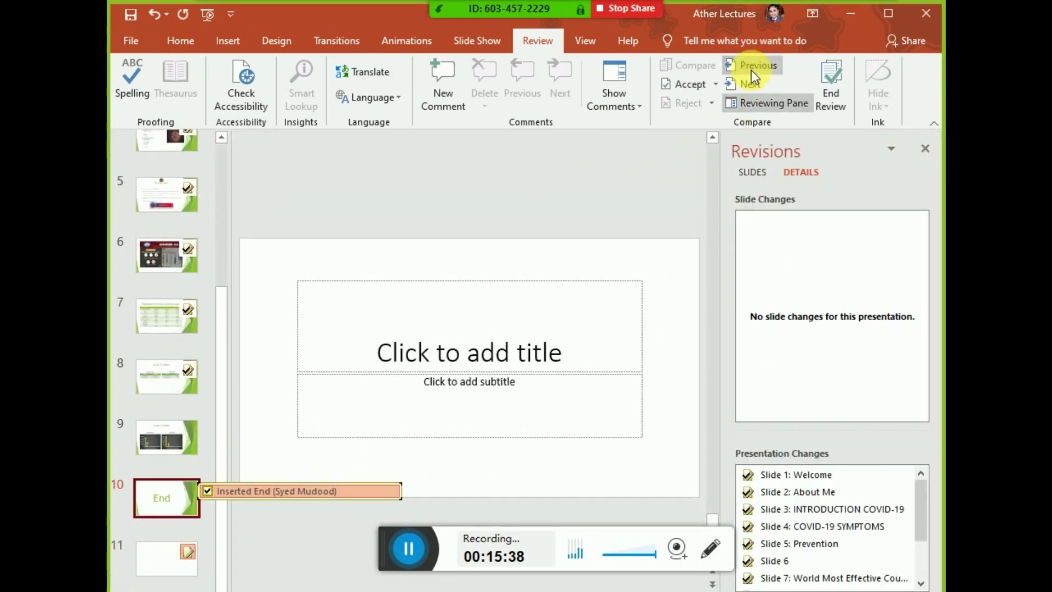
pyautogui.click(751, 69)
pyautogui.click(753, 81)
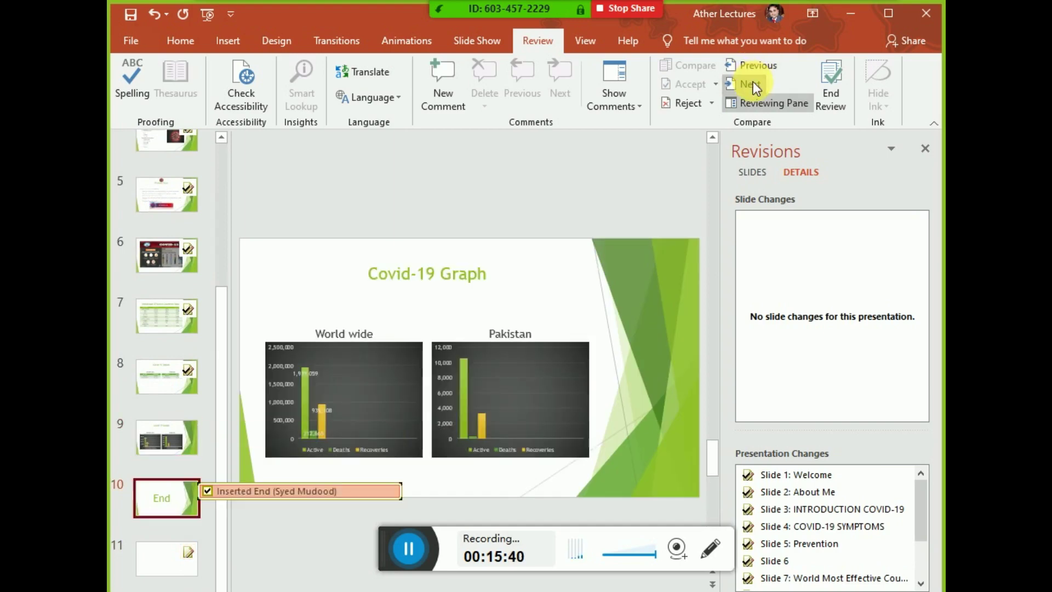
pyautogui.click(753, 81)
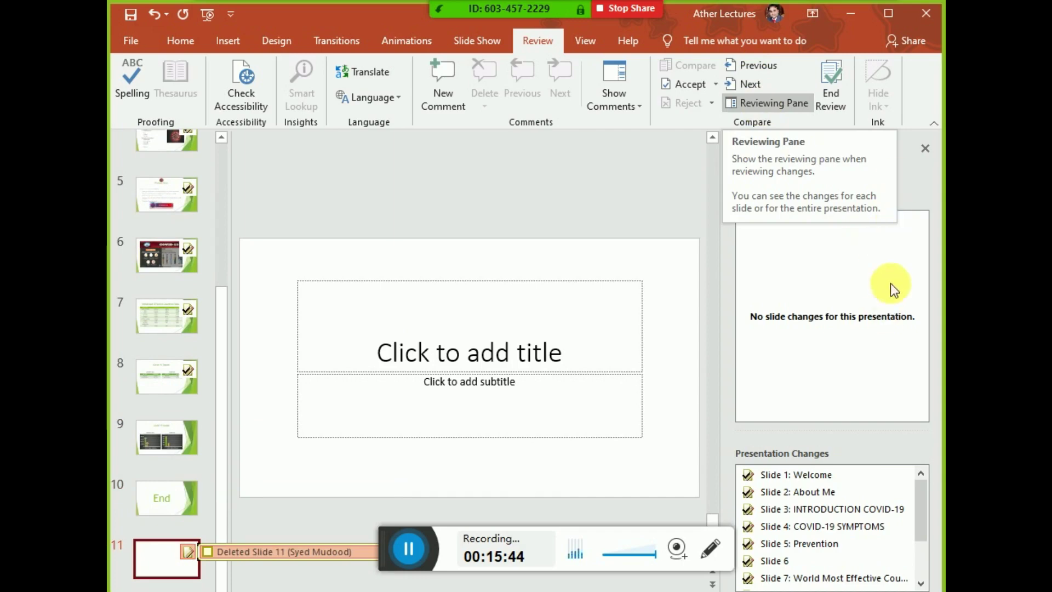
# End the merge review and confirm with Yes.
pyautogui.click(832, 101)
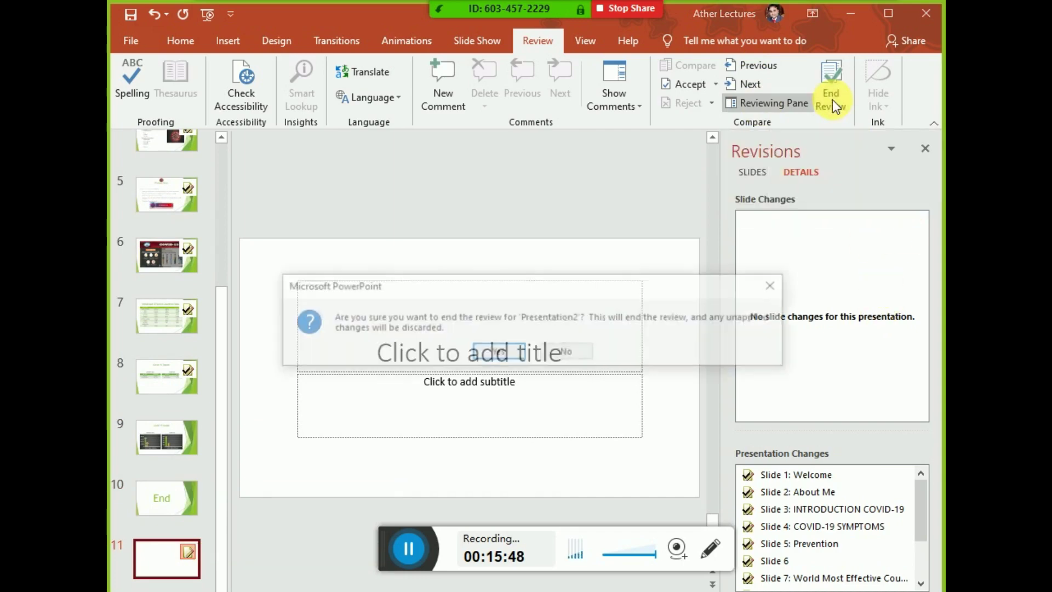
pyautogui.click(498, 352)
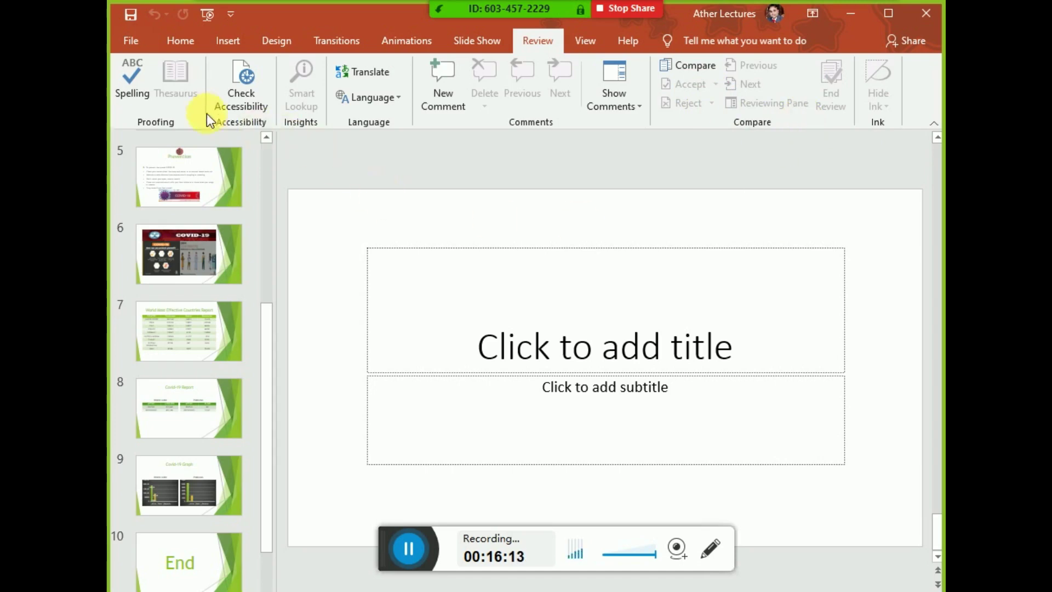
# Open the Welcome covid 19 presentation file from the recent presentations list.
pyautogui.click(182, 48)
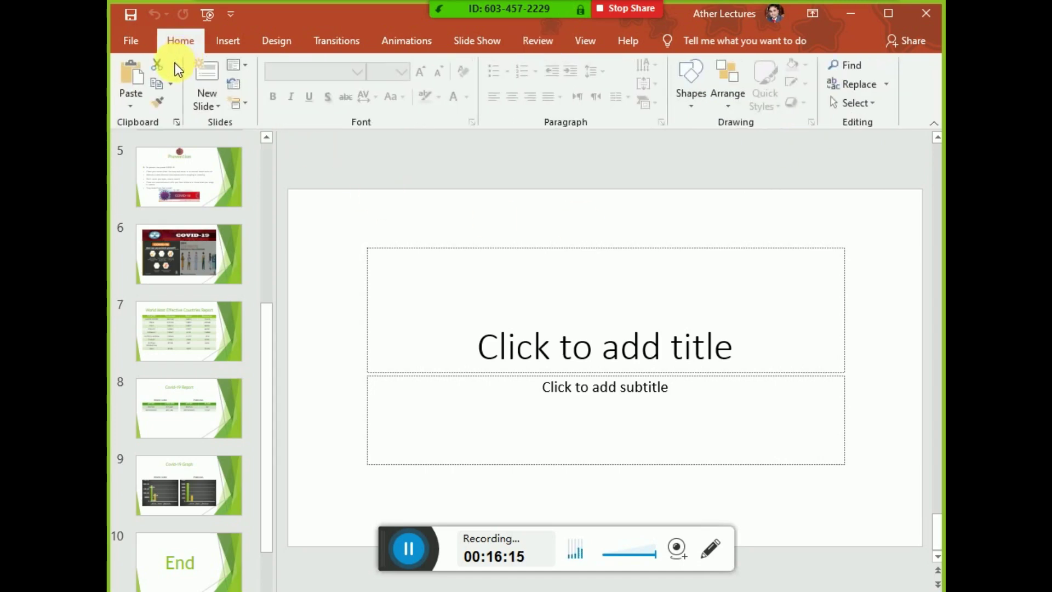
pyautogui.click(137, 48)
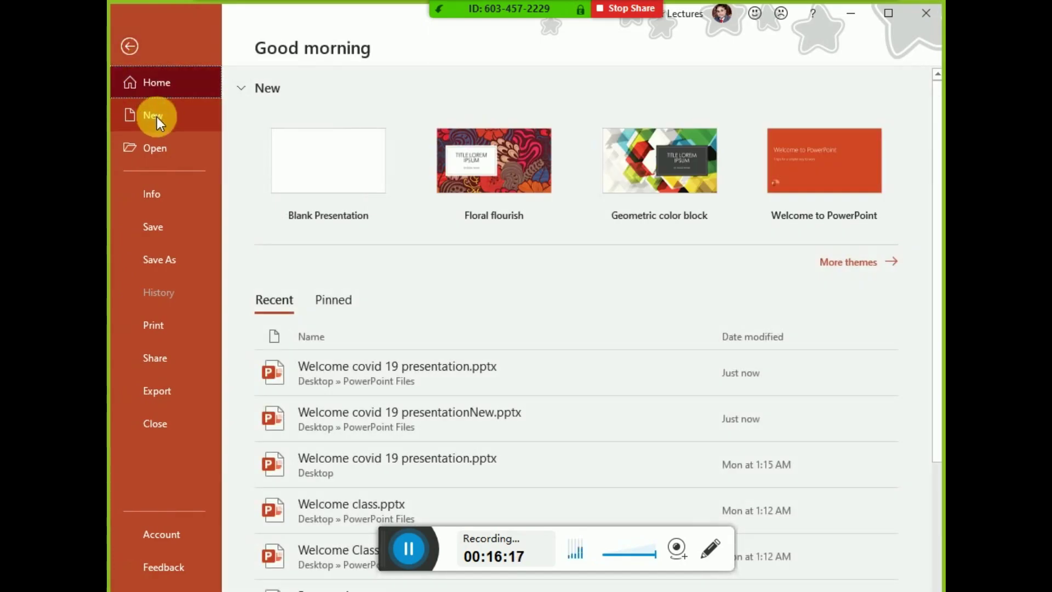
pyautogui.click(161, 142)
pyautogui.moveTo(671, 265)
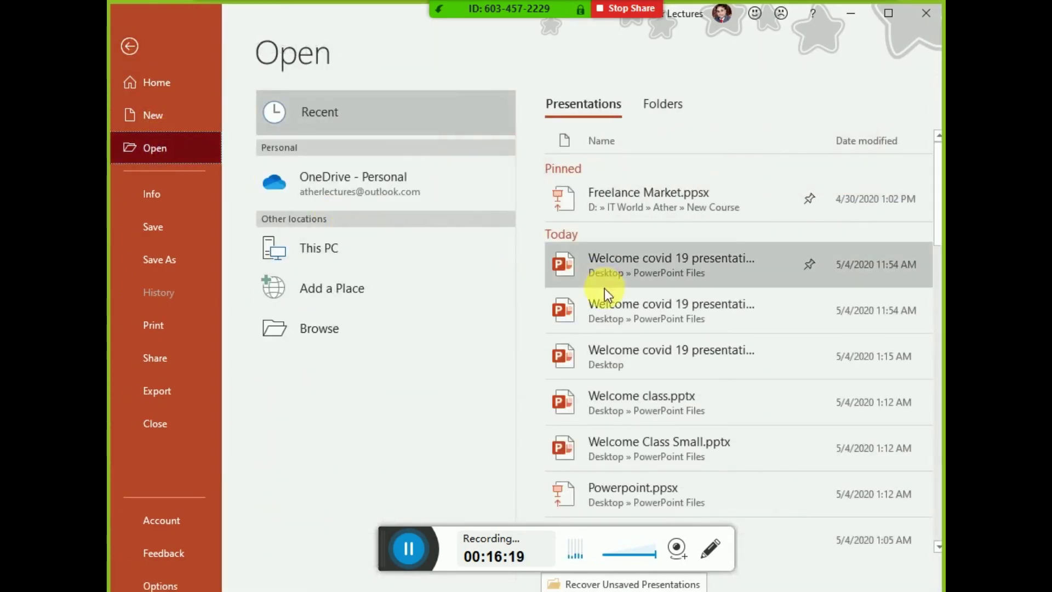
pyautogui.click(616, 275)
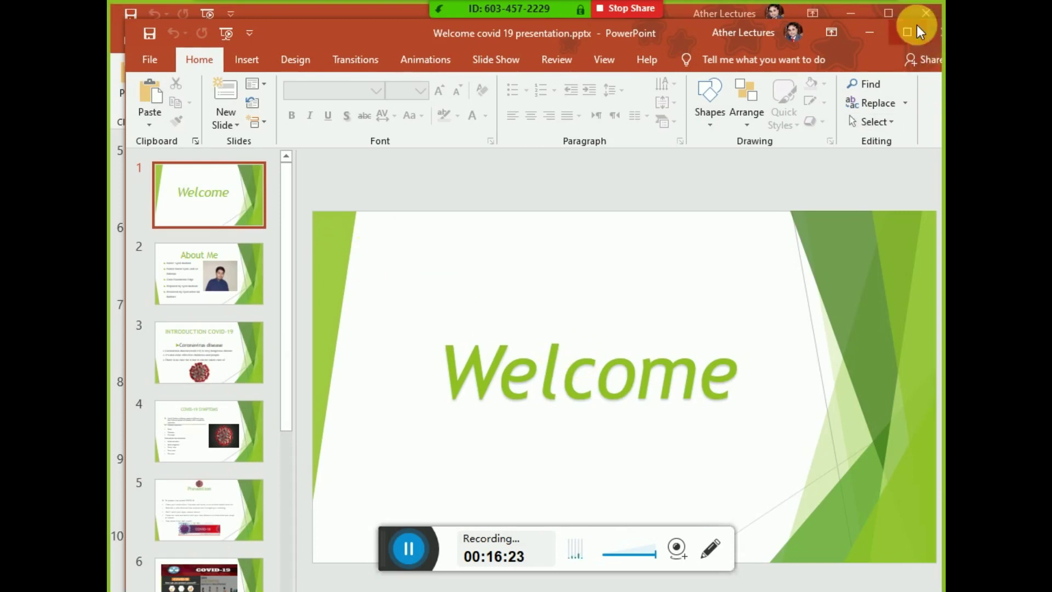
# Close both presentation windows, discarding the untitled one without saving, and minimize PowerPoint.
pyautogui.click(935, 35)
pyautogui.click(926, 13)
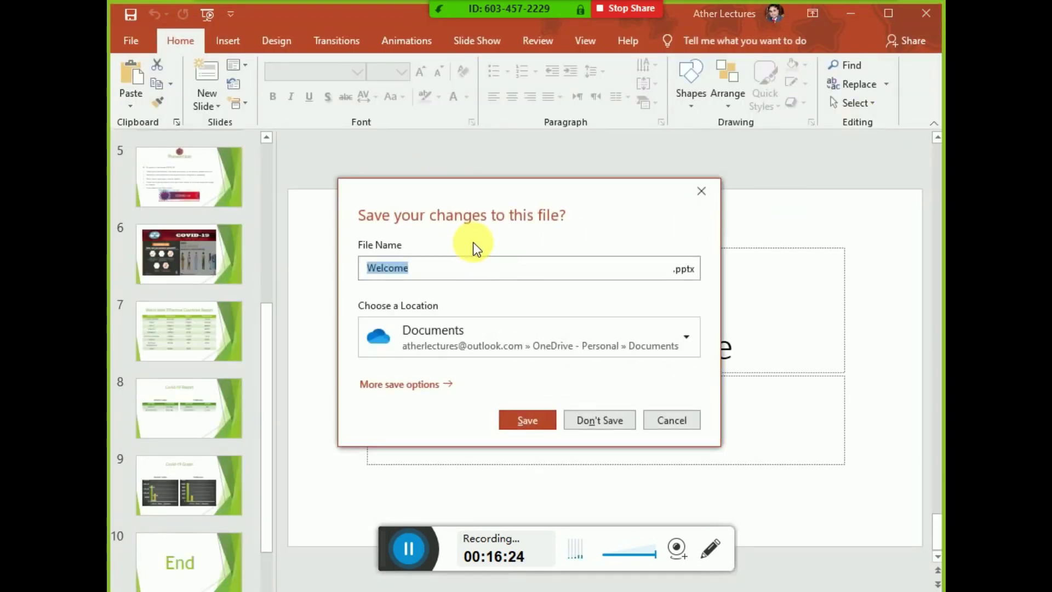
pyautogui.click(597, 419)
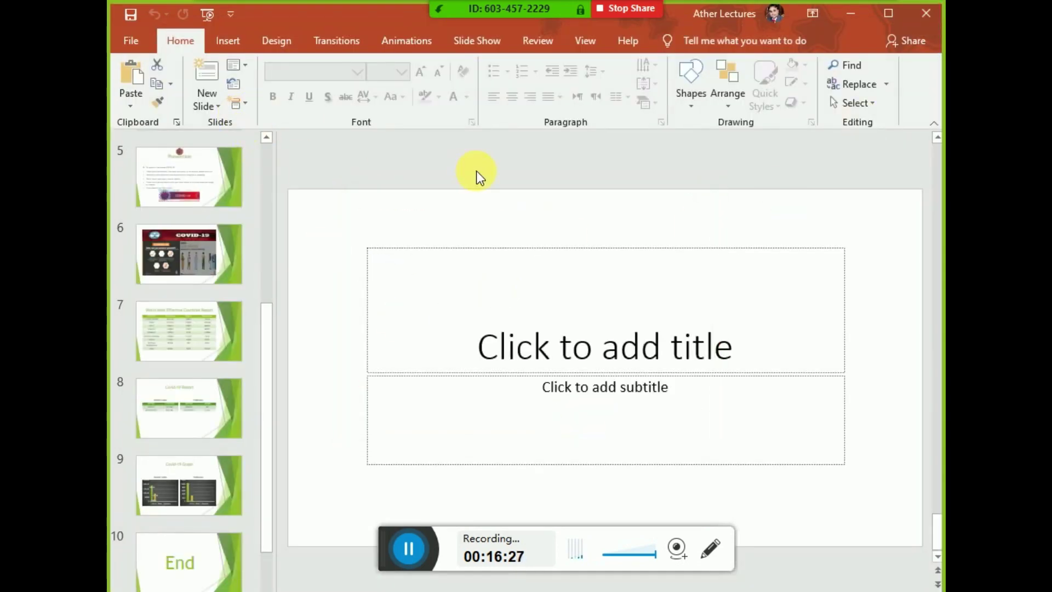
pyautogui.click(847, 17)
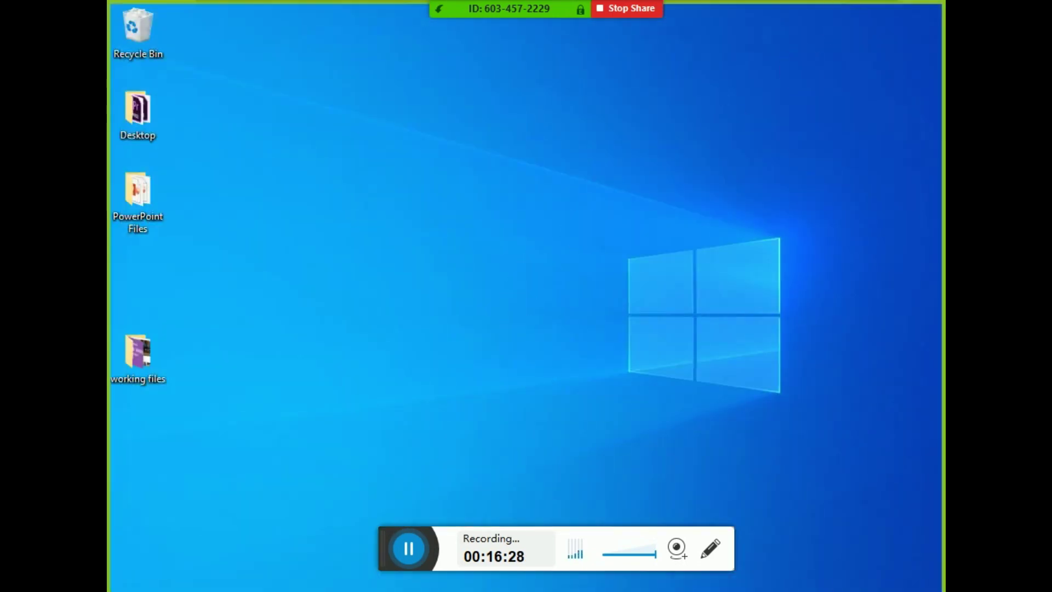
# Open the desktop PowerPoint Files folder, then Welcome covid 19 presentationNew.pptx.
pyautogui.doubleClick(150, 196)
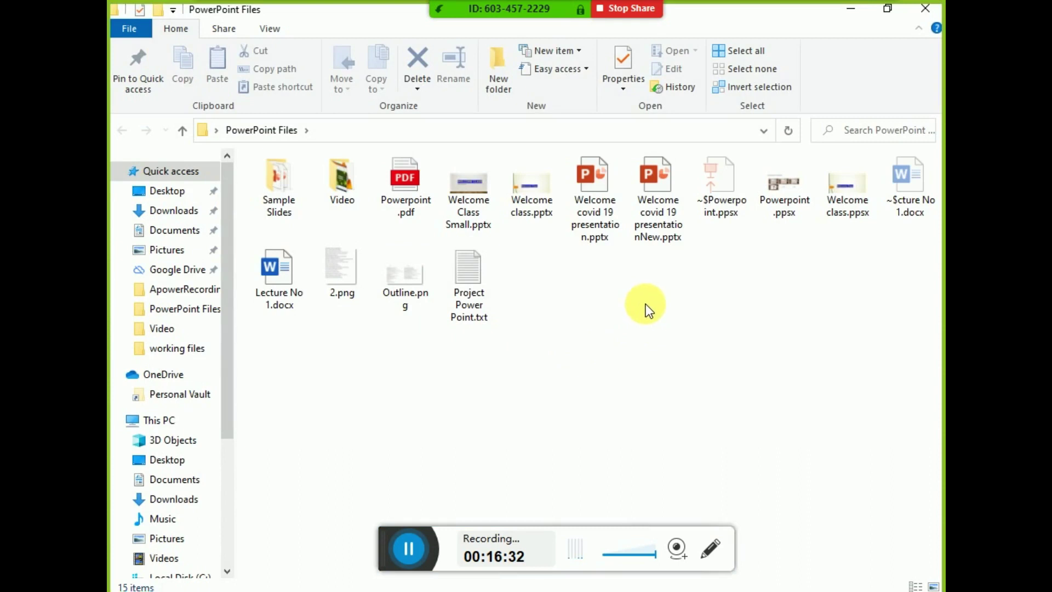
pyautogui.doubleClick(658, 239)
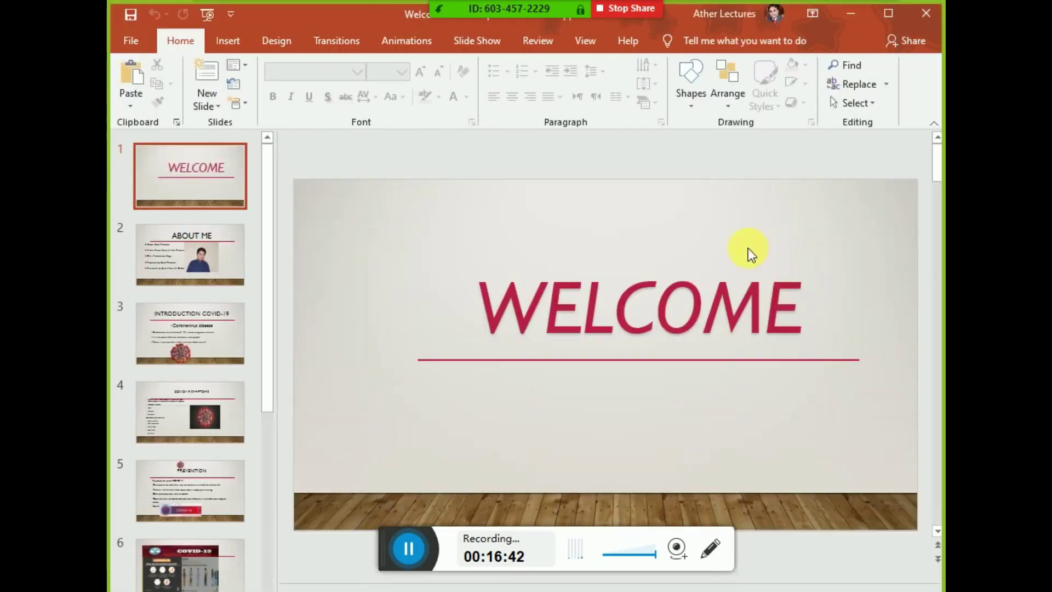
# Scroll the slide thumbnails back to the top and switch to the Insert tab.
pyautogui.moveTo(269, 170)
pyautogui.mouseDown()
pyautogui.moveTo(280, 242)
pyautogui.moveTo(277, 189)
pyautogui.mouseUp()
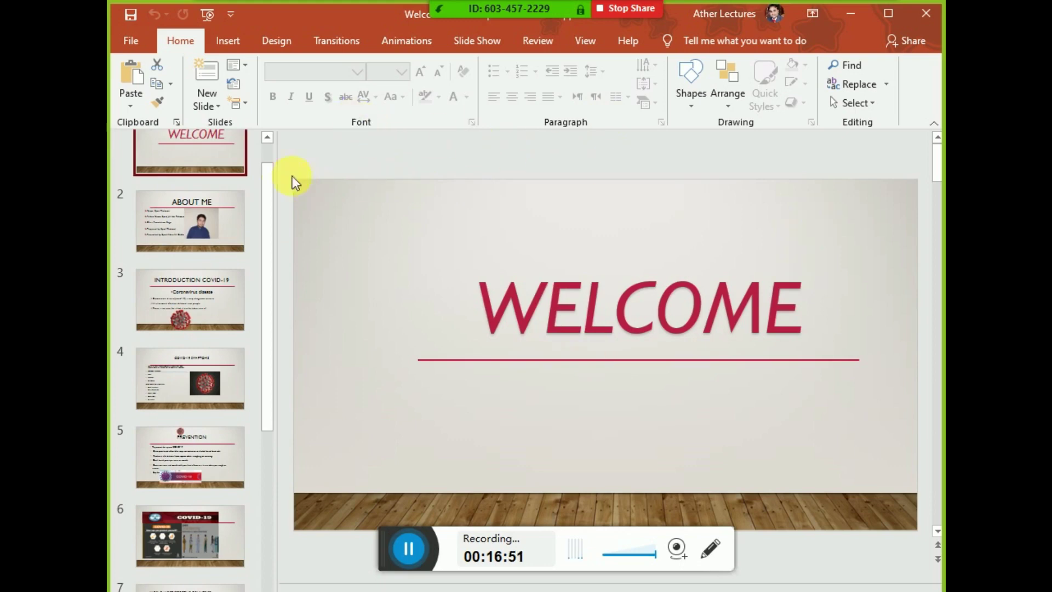
pyautogui.moveTo(268, 183); pyautogui.dragTo(271, 153)
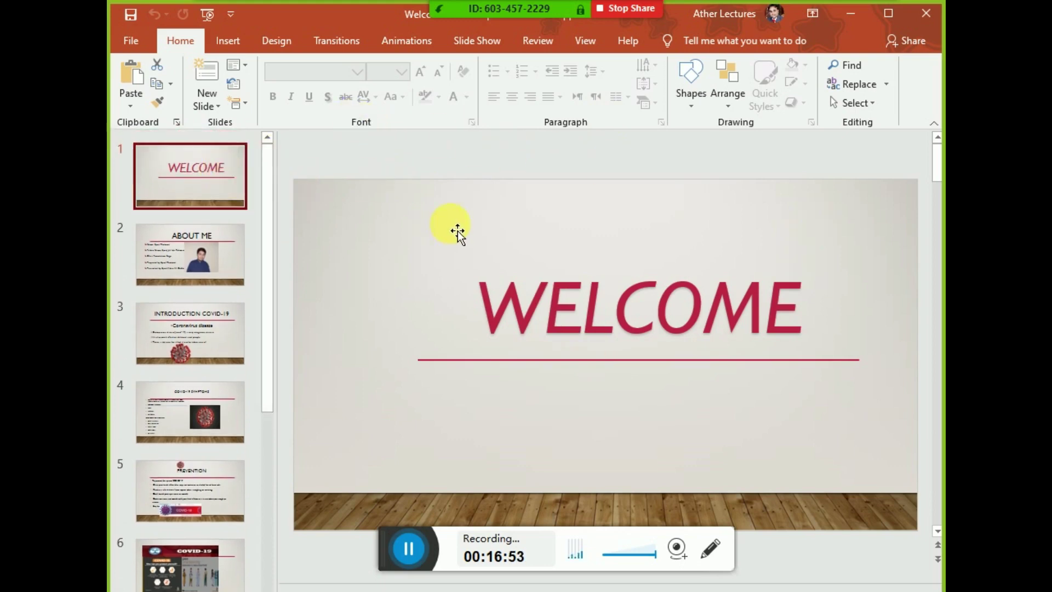
pyautogui.click(237, 40)
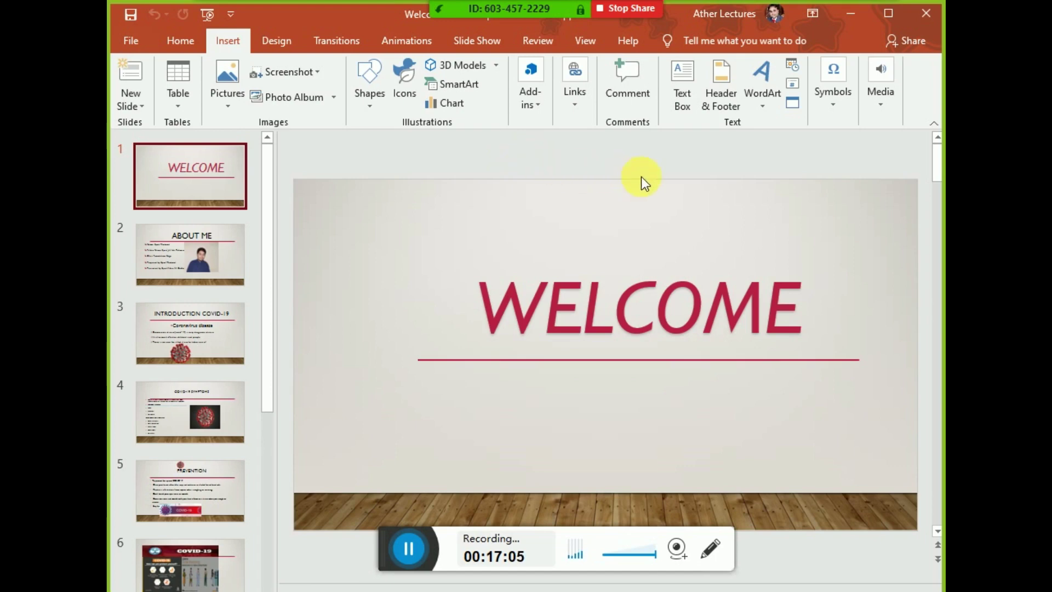
# In Header & Footer, include an auto-updating English (United States) date in Monday, May 4, 2020 format.
pyautogui.click(720, 105)
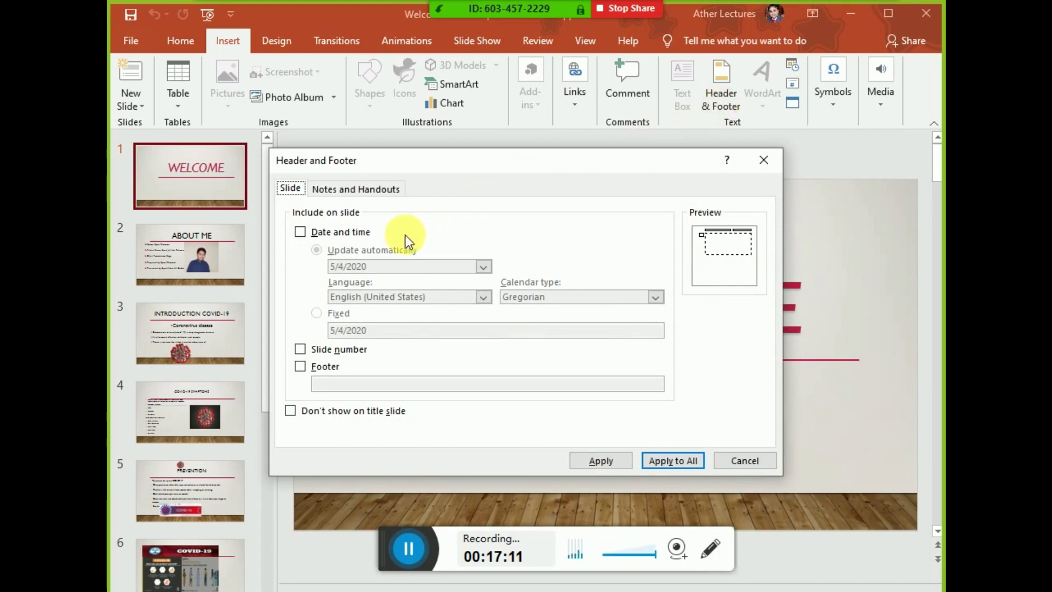
pyautogui.click(353, 234)
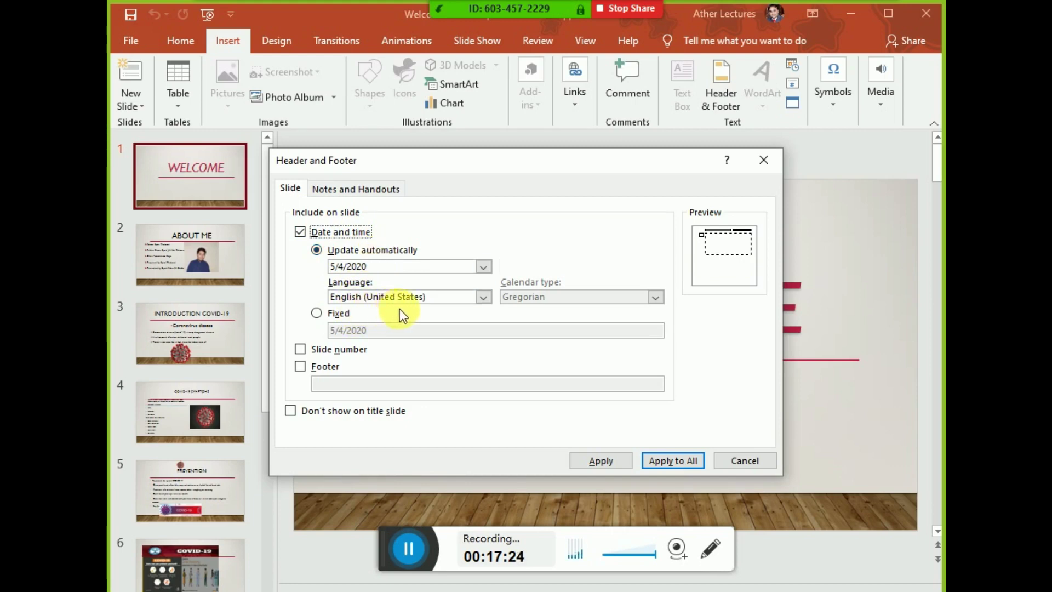
pyautogui.click(425, 298)
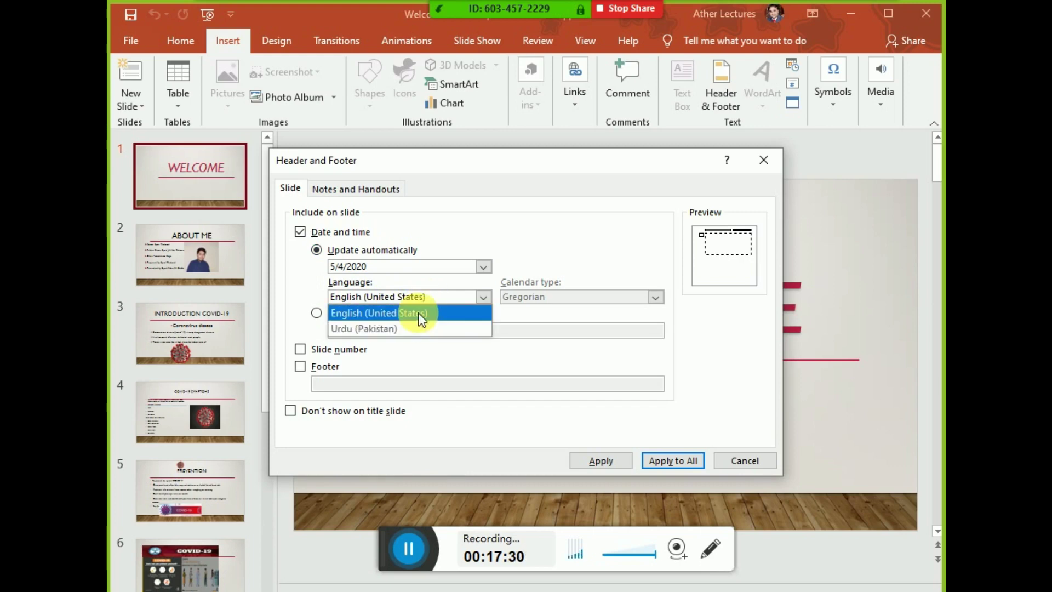
pyautogui.click(518, 257)
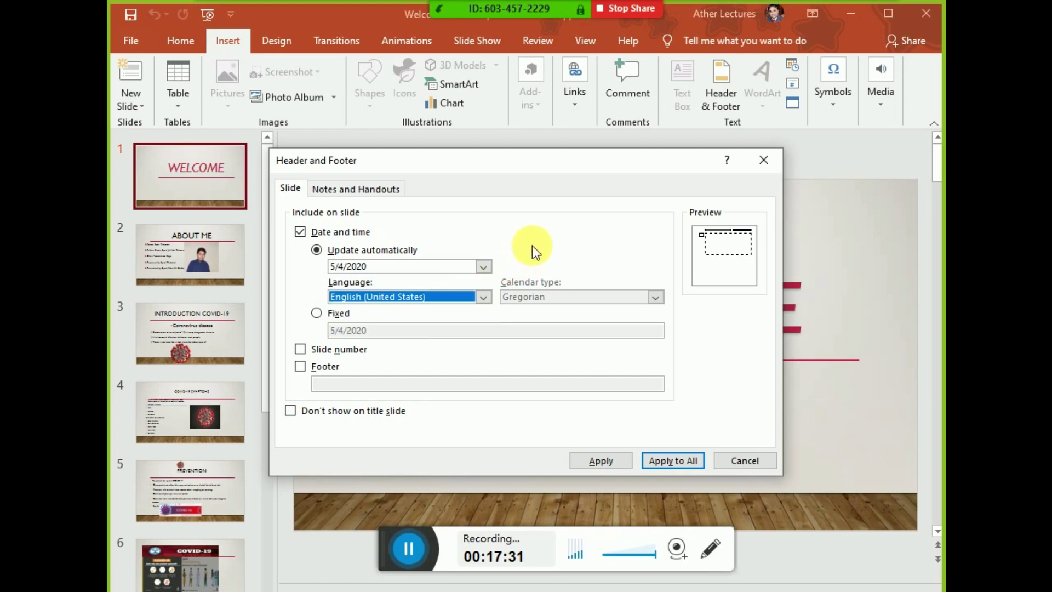
pyautogui.click(482, 266)
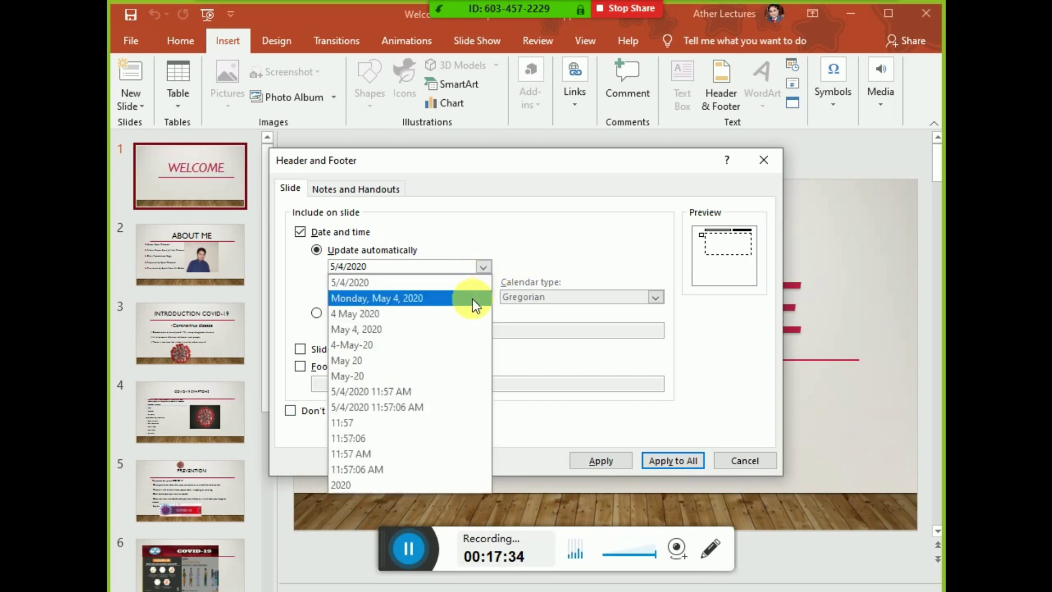
pyautogui.click(472, 298)
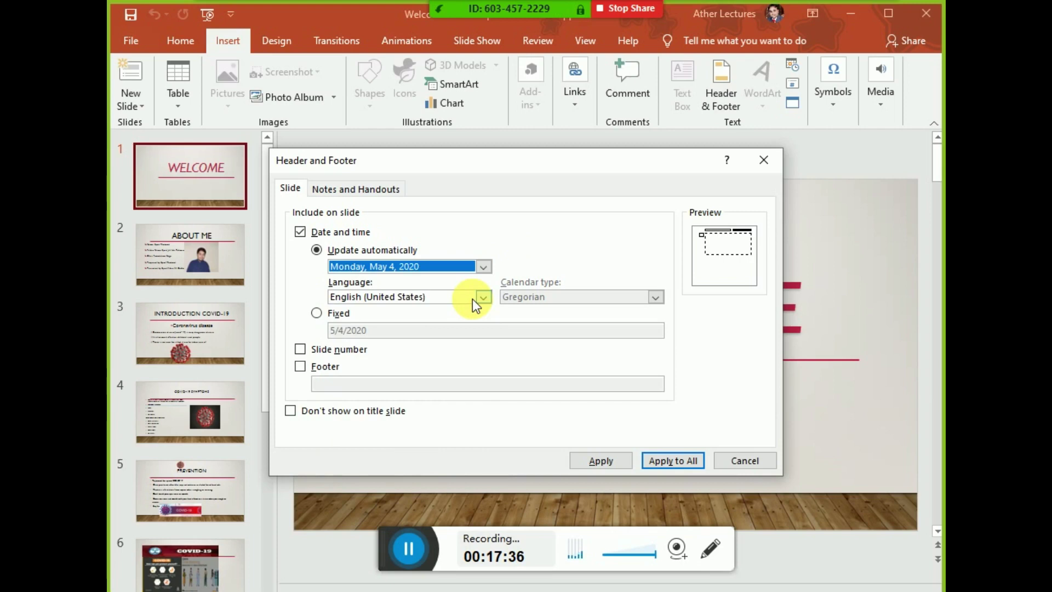
pyautogui.click(335, 311)
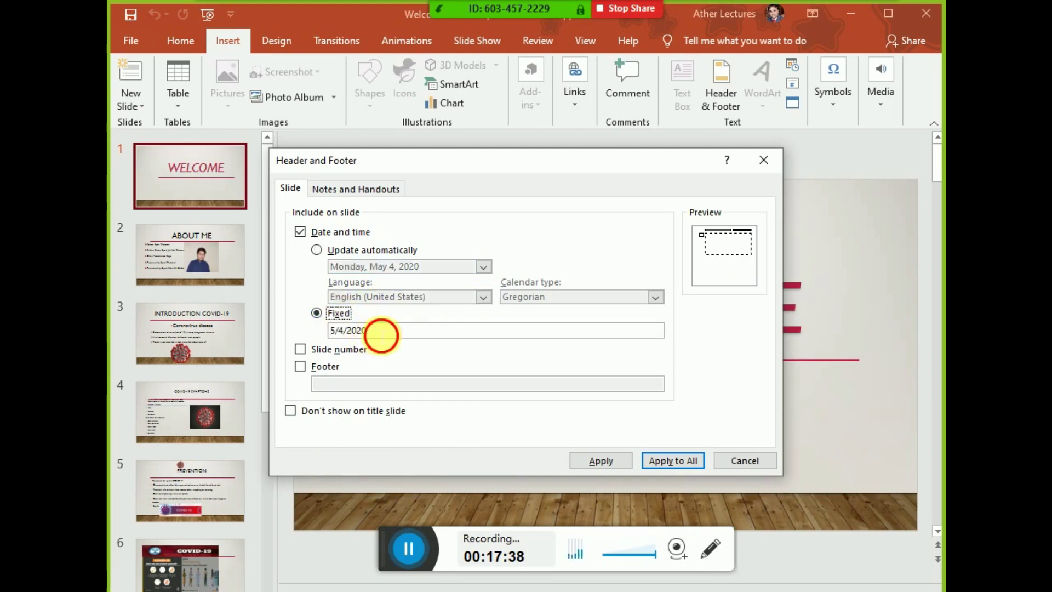
pyautogui.moveTo(382, 332); pyautogui.dragTo(292, 328)
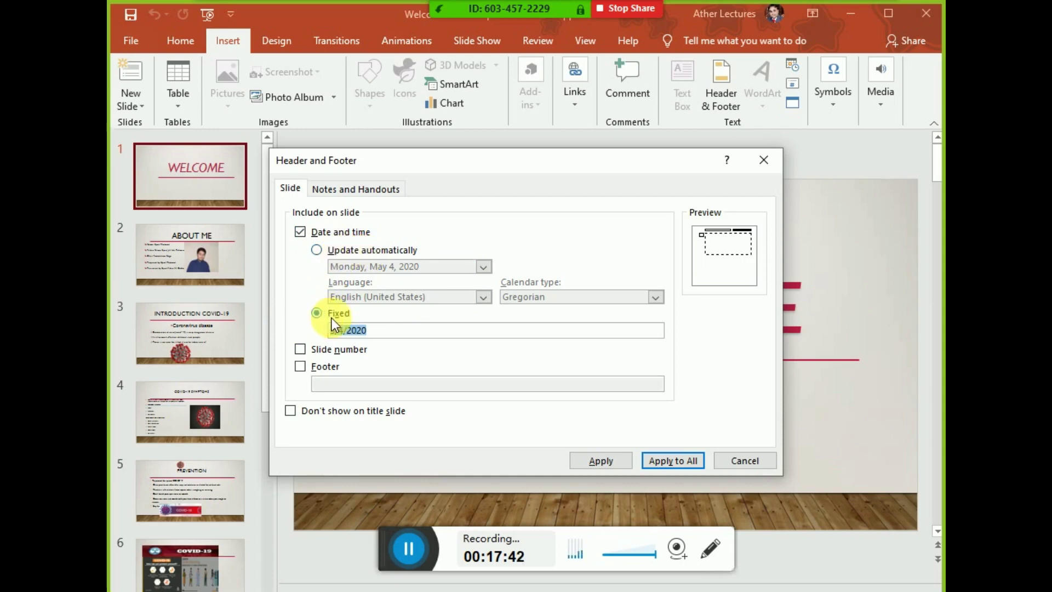
pyautogui.click(321, 252)
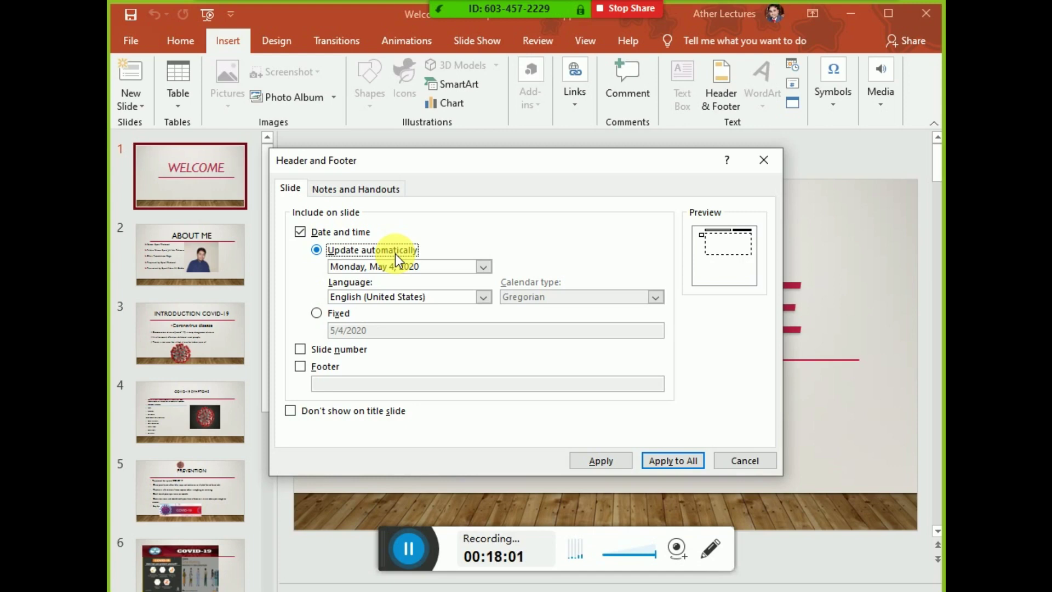
# Add slide numbers and footer 'All Rights Reserved to ather Solutions', hidden on title slide, to all slides.
pyautogui.click(335, 350)
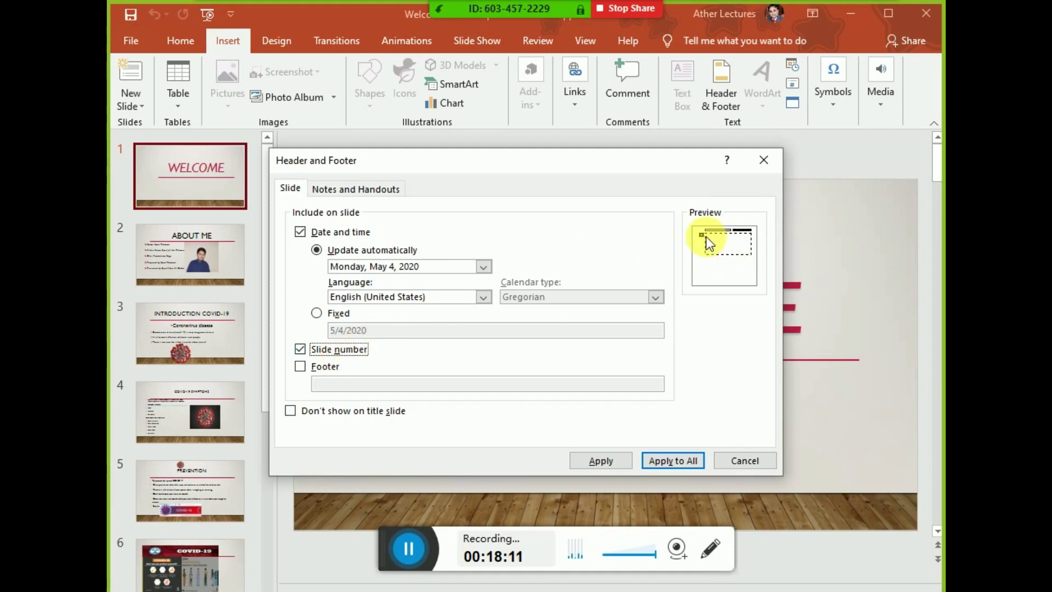
pyautogui.click(300, 367)
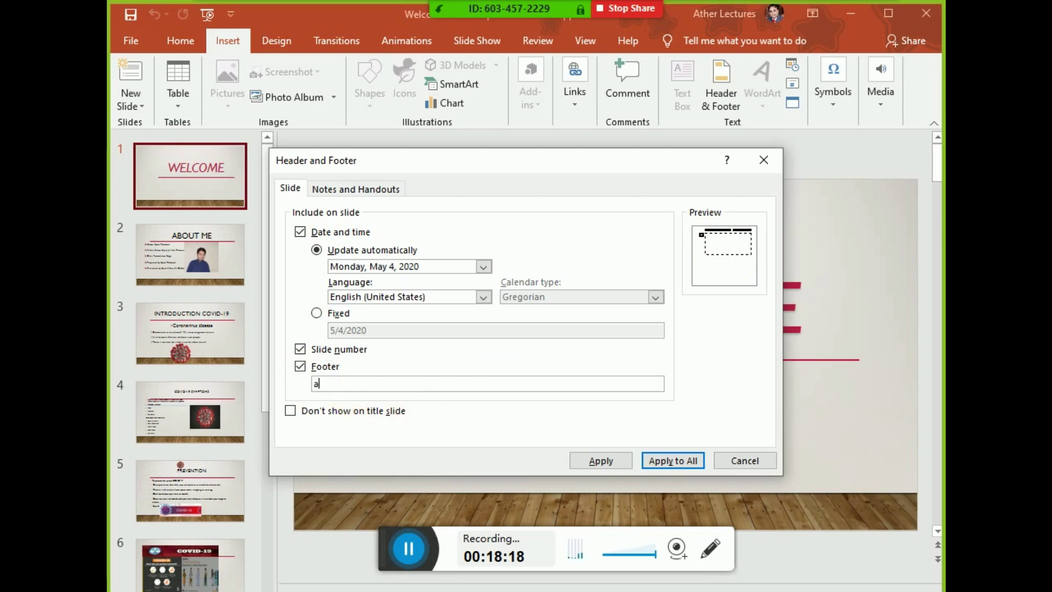
pyautogui.write('All R')
pyautogui.write('ights ')
pyautogui.write('Reserved ')
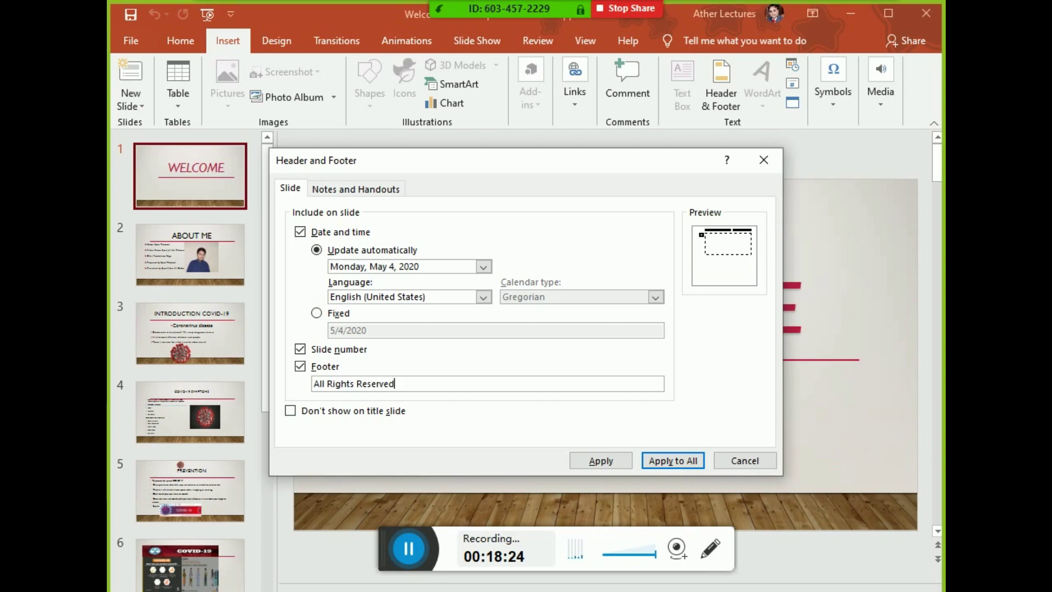
pyautogui.write('t')
pyautogui.write('o ather')
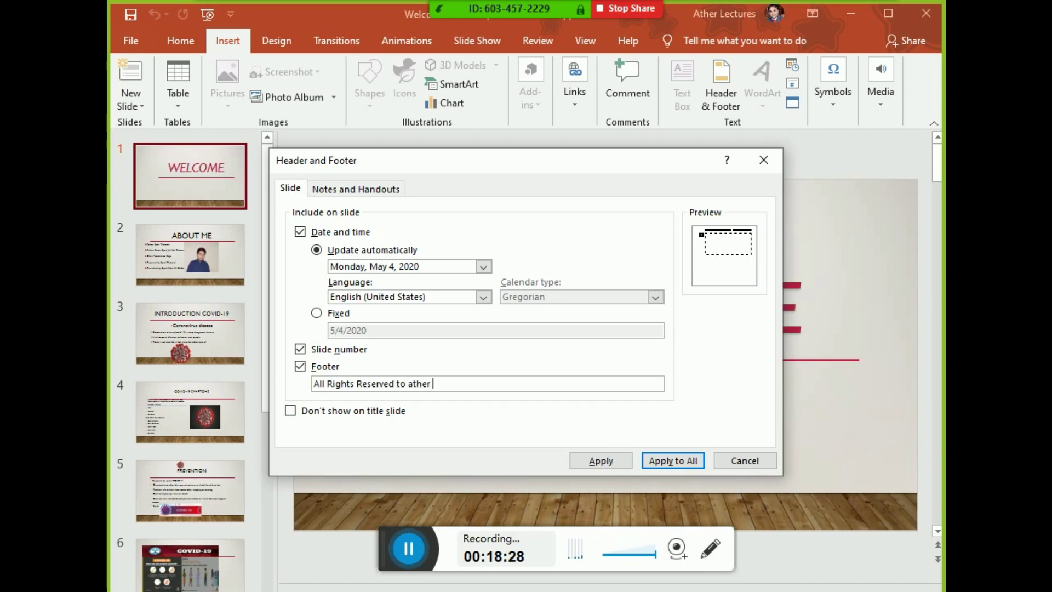
pyautogui.write(' Solution')
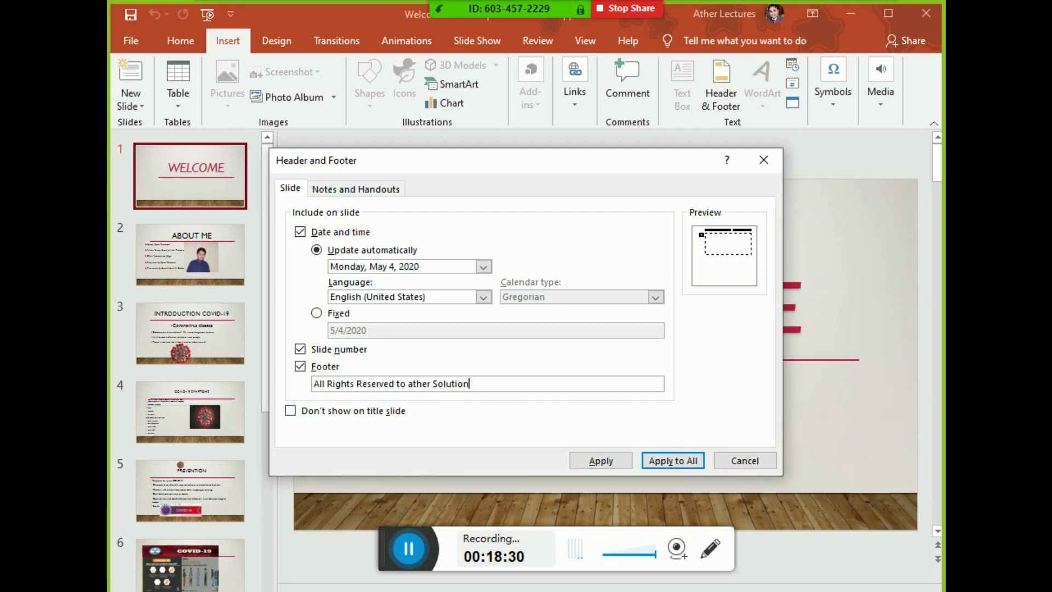
pyautogui.write('s')
pyautogui.click(350, 412)
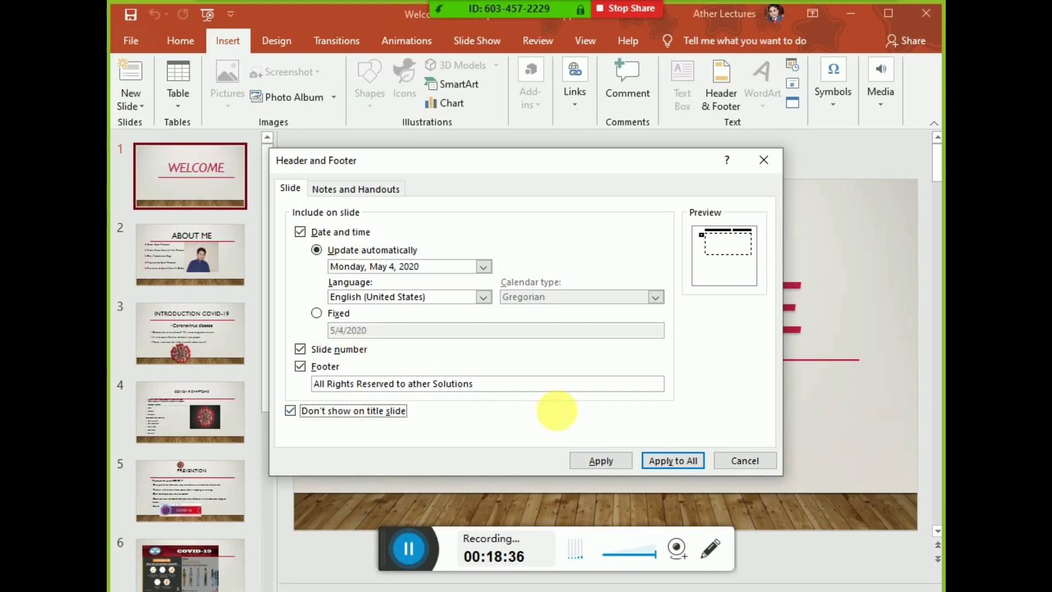
pyautogui.click(653, 463)
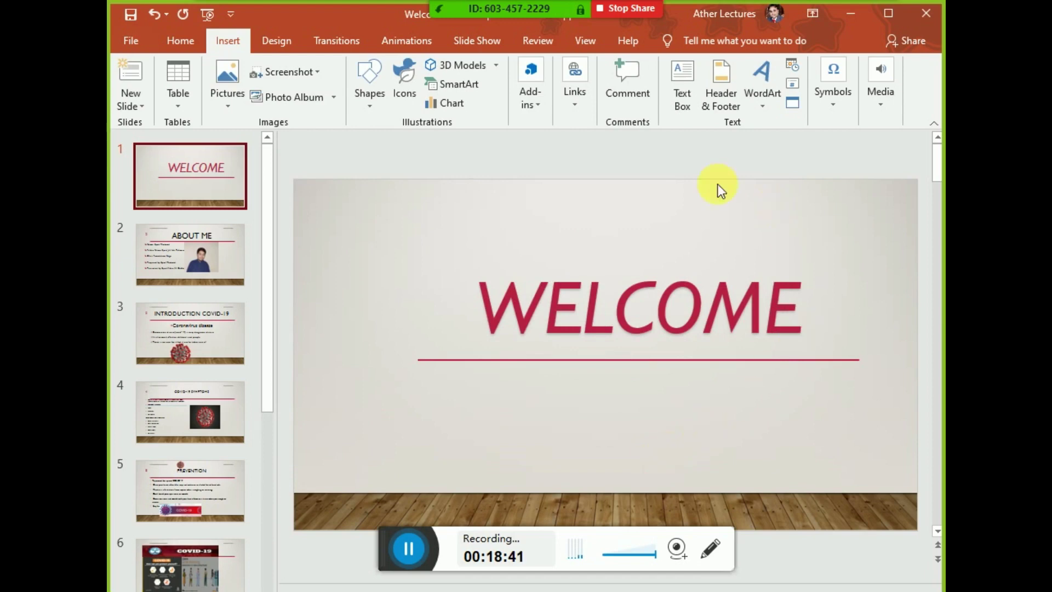
# Run the slide show from the start to slide 3, INTRODUCTION COVID-19, then exit to editing.
pyautogui.keyDown('ctrl'); pyautogui.scroll(-1, 711, 388); pyautogui.keyUp('ctrl')
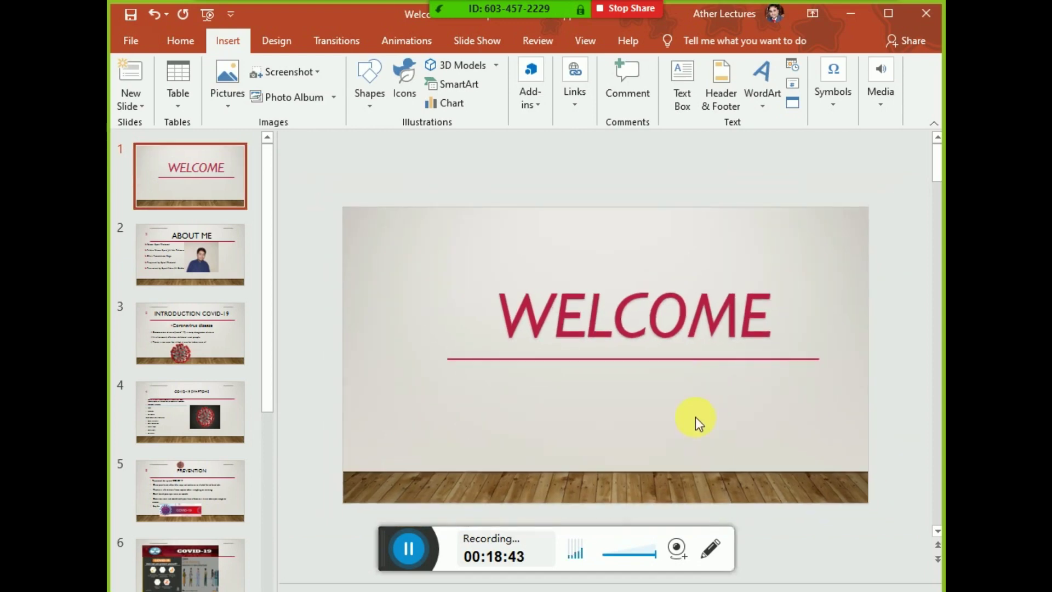
pyautogui.press('F5')
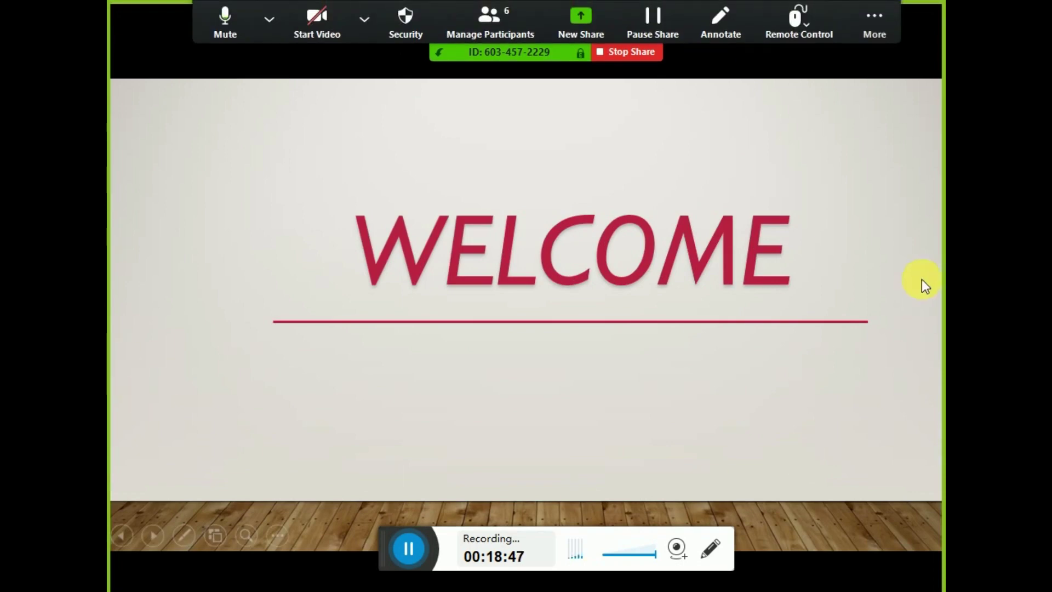
pyautogui.click(613, 398)
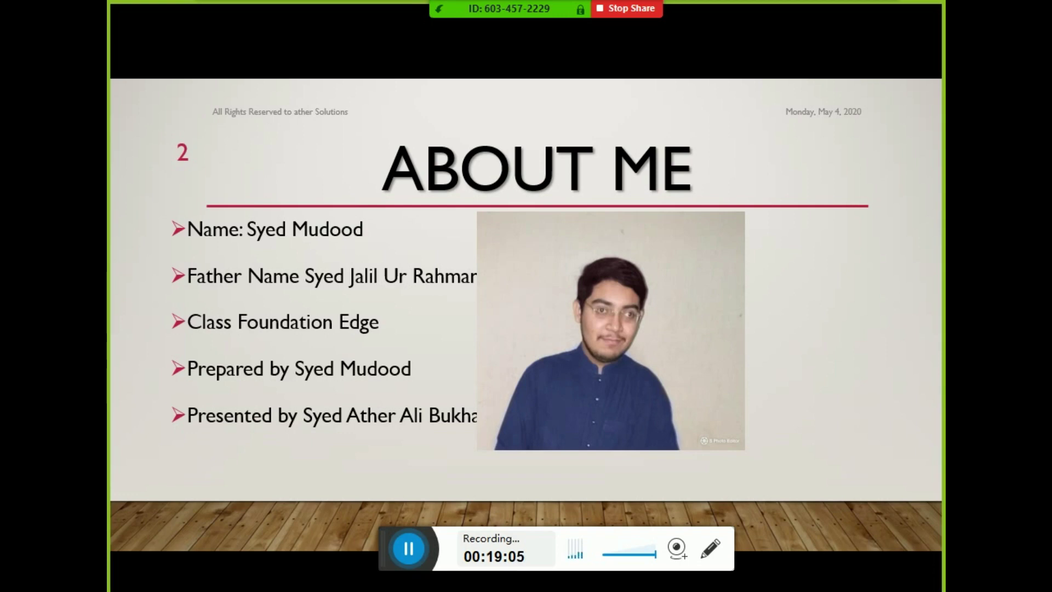
pyautogui.press('Right')
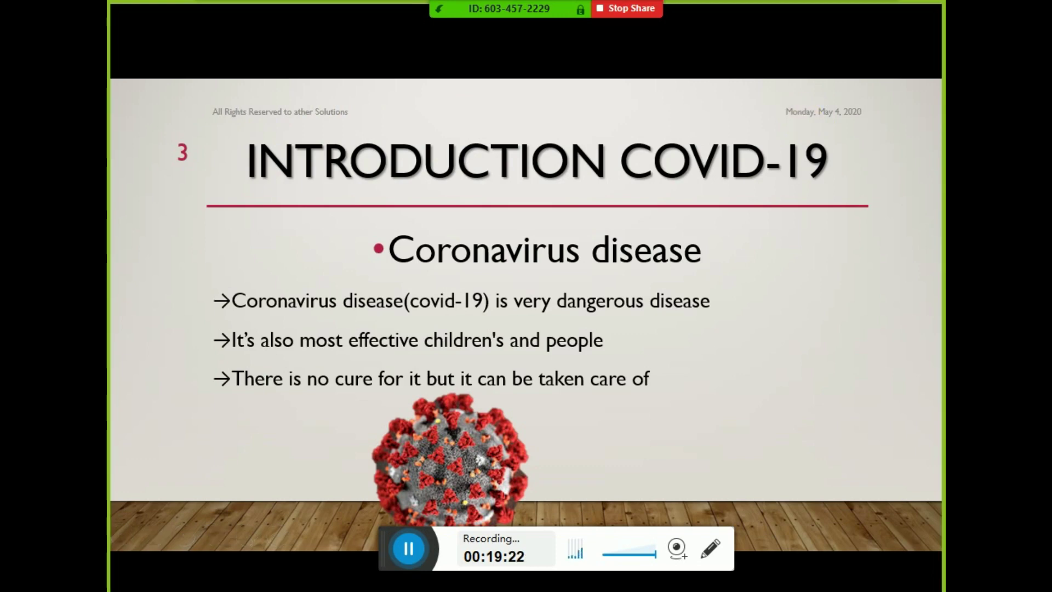
pyautogui.press('Escape')
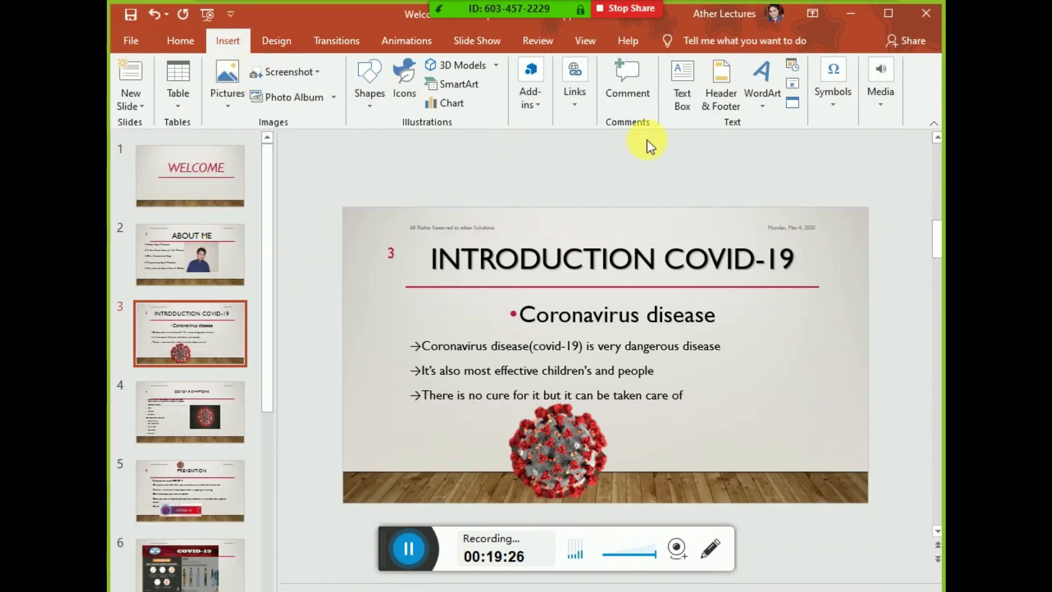
# For notes and handouts, turn on the date and the header 'Title of Document'.
pyautogui.click(718, 99)
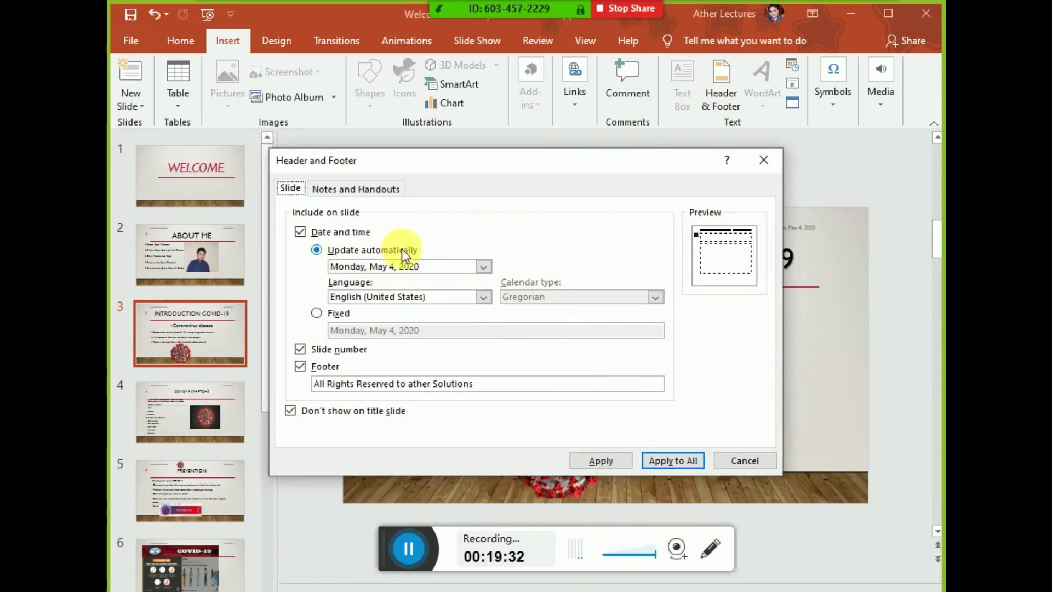
pyautogui.click(341, 193)
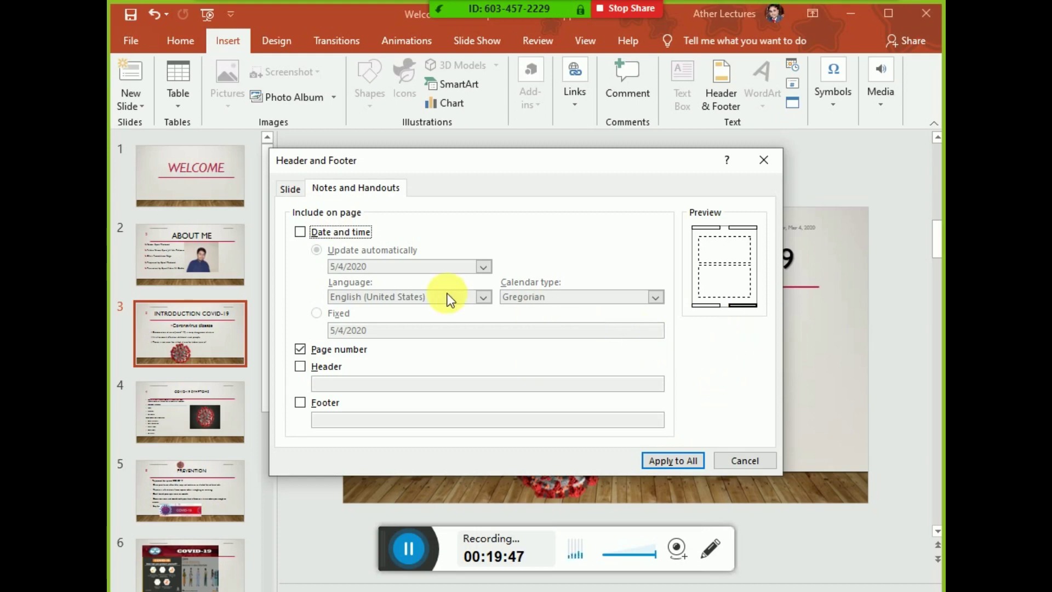
pyautogui.click(324, 229)
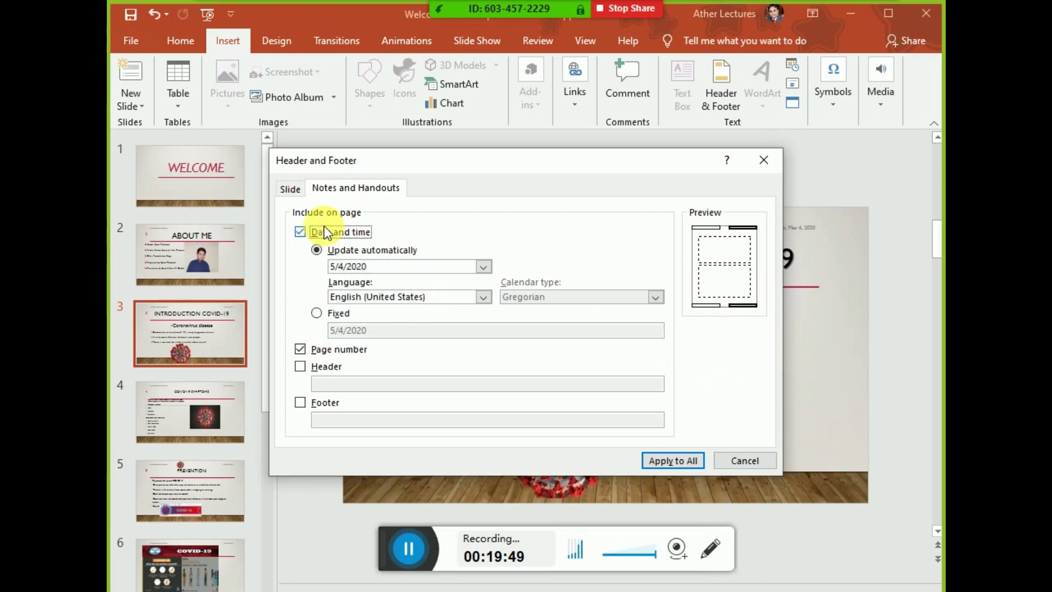
pyautogui.click(312, 367)
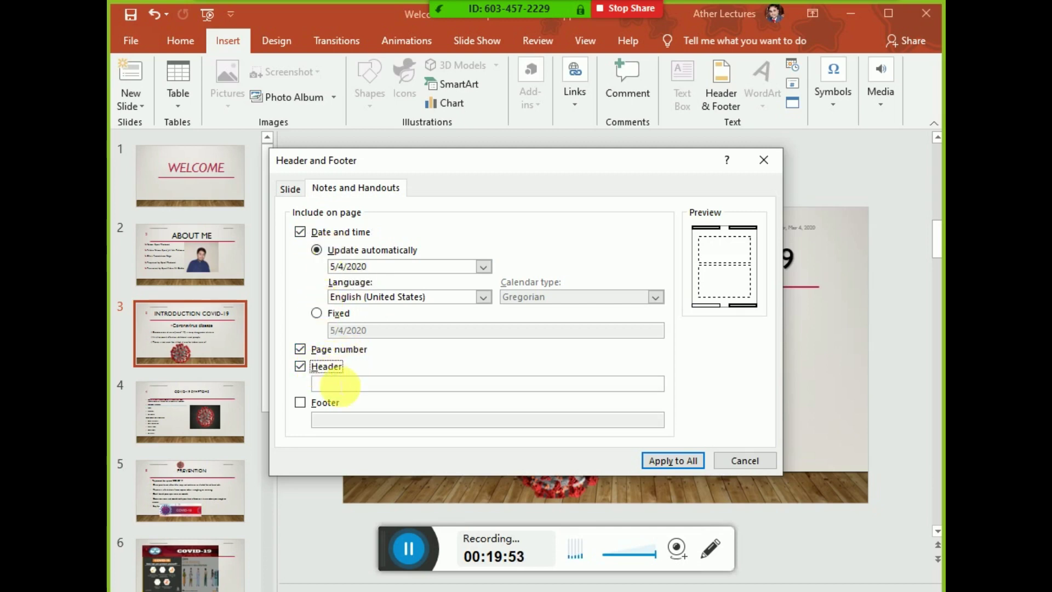
pyautogui.click(344, 386)
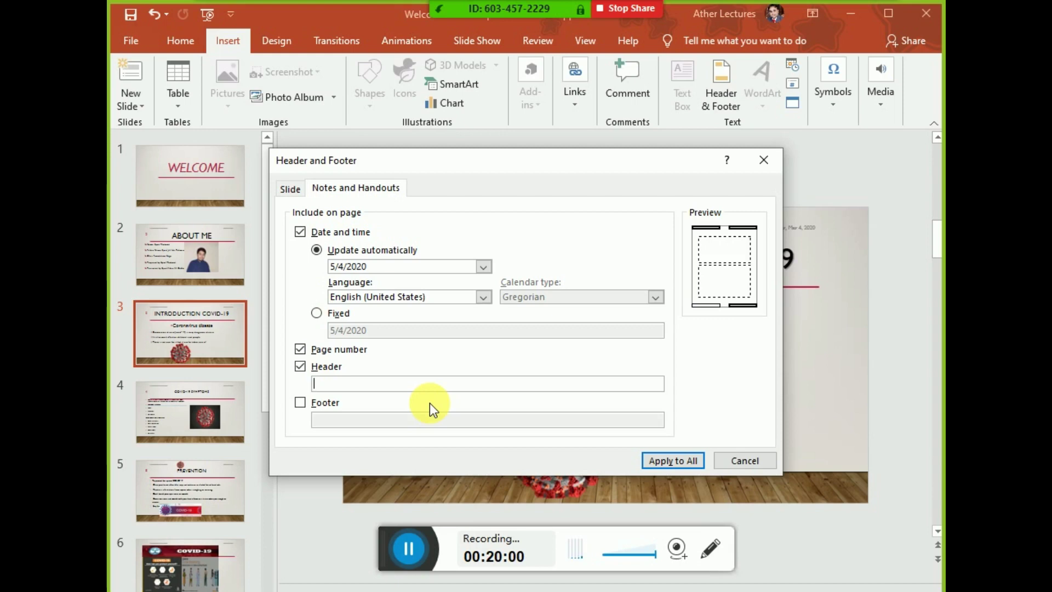
pyautogui.write('Tit')
pyautogui.write('le of Do')
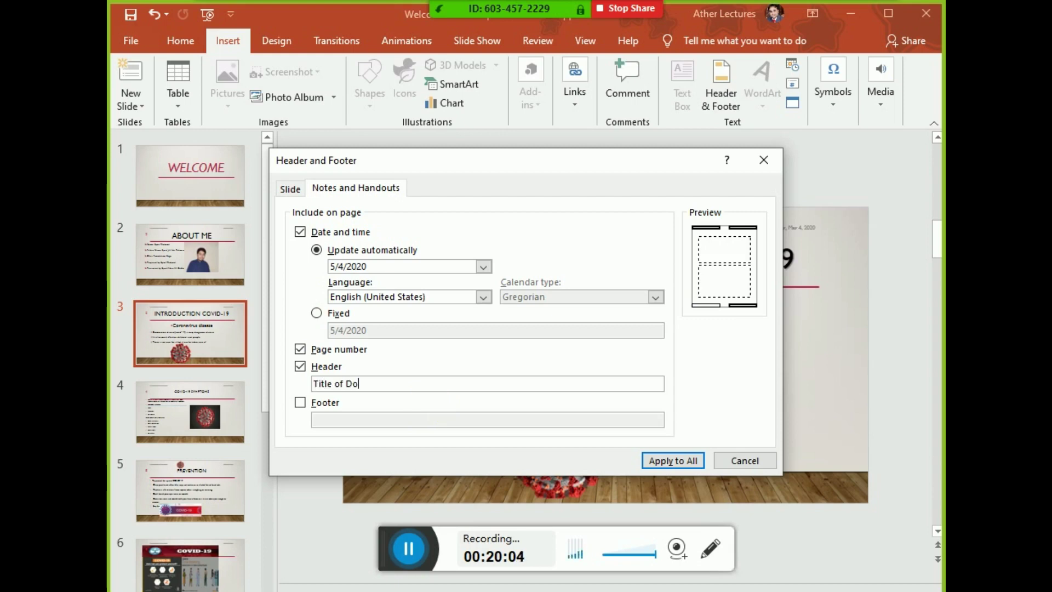
pyautogui.write('cument')
# Add the handout footer 'This is footer area of print' and apply it to all.
pyautogui.press('Tab')
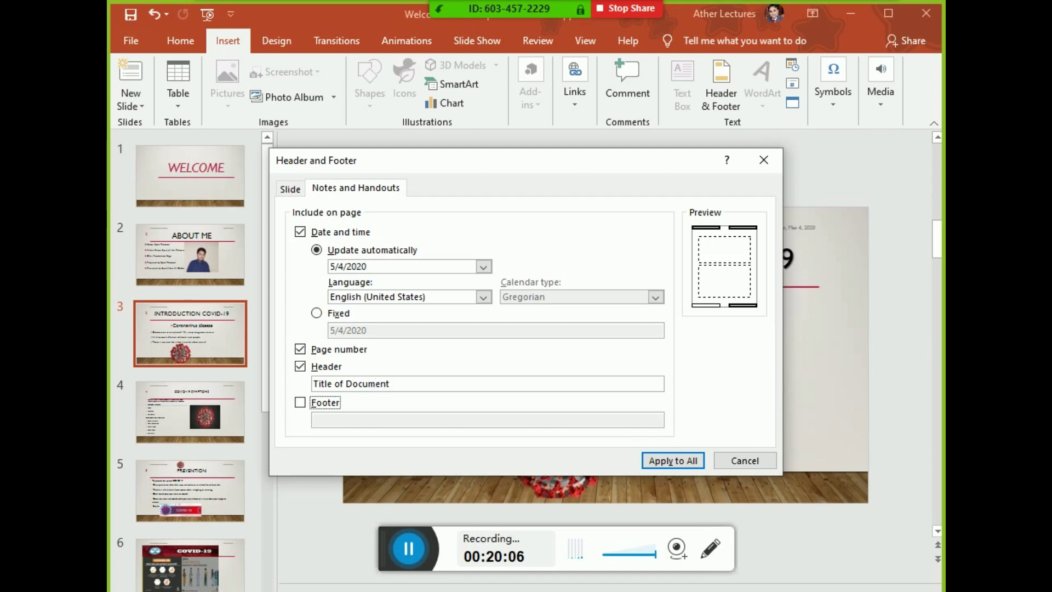
pyautogui.press('space')
pyautogui.press('Tab')
pyautogui.write('T')
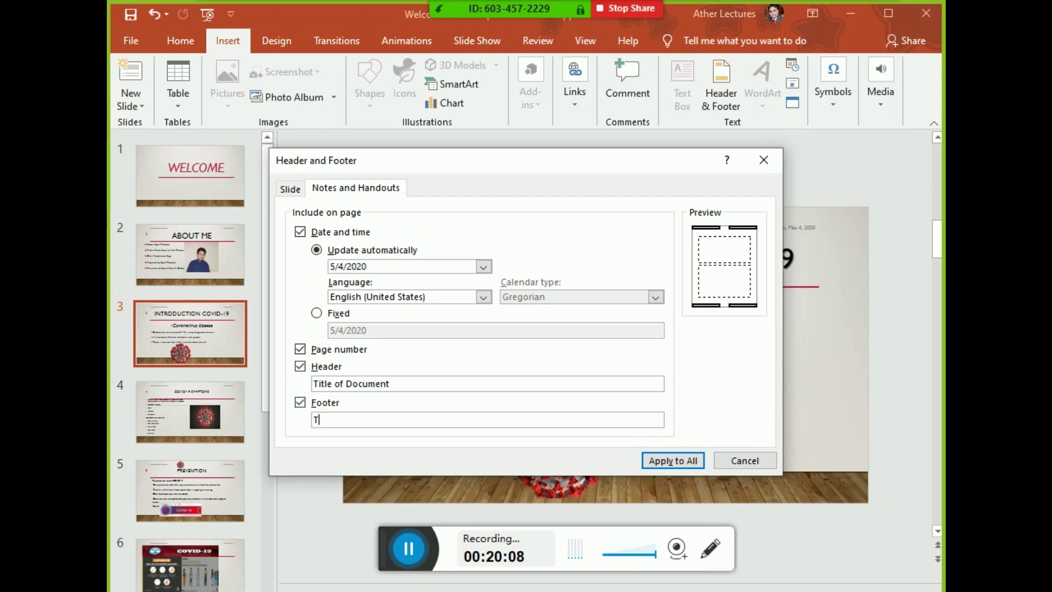
pyautogui.write('his is f')
pyautogui.write('ooter area')
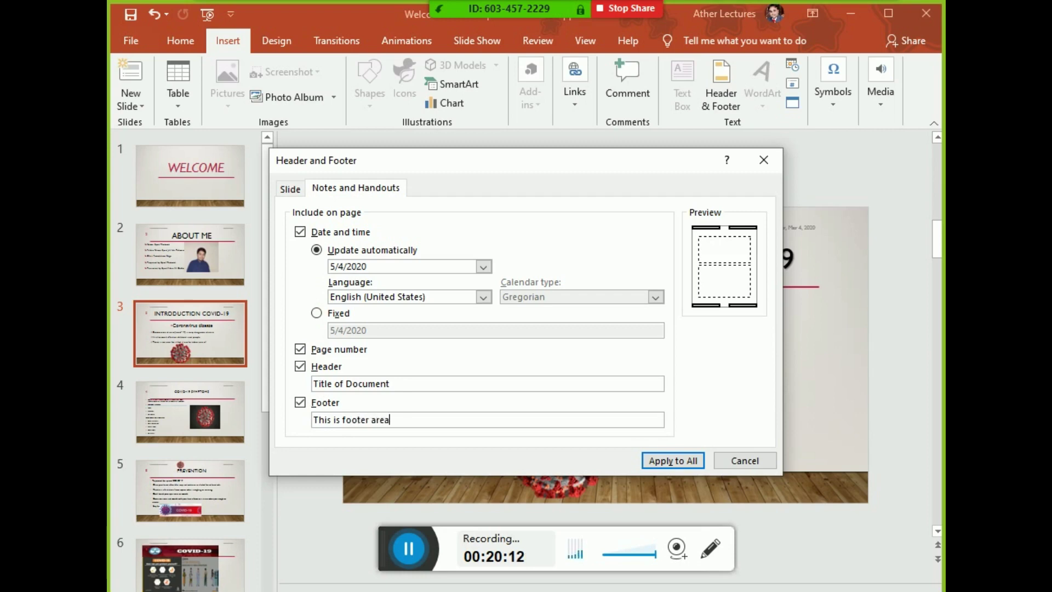
pyautogui.write(' of pro')
pyautogui.press('BackSpace')
pyautogui.write('int')
pyautogui.click(674, 461)
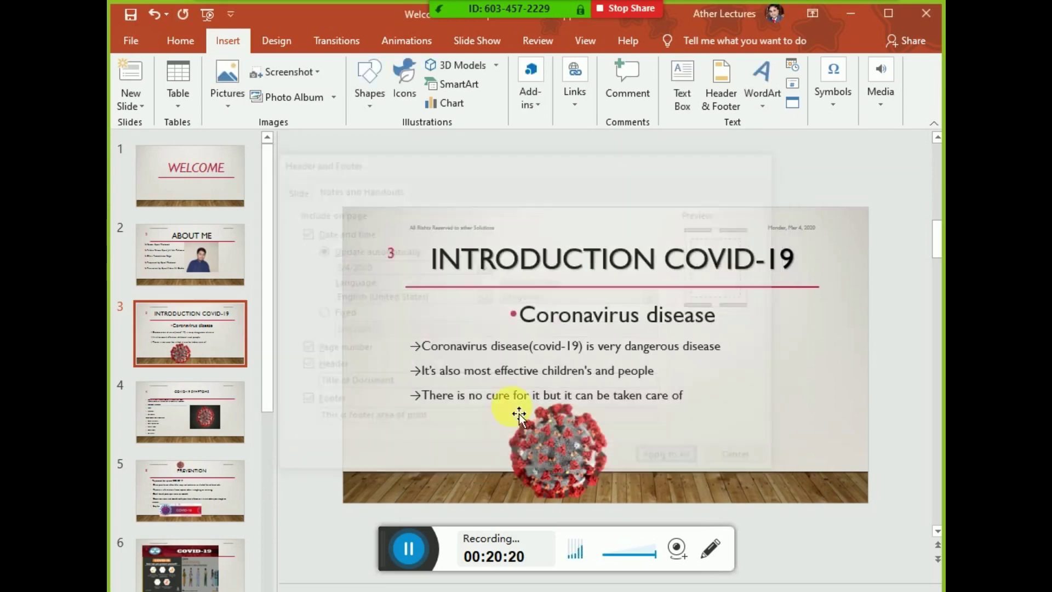
# In Print settings, set the layout to Handouts with 2 slides per page.
pyautogui.click(126, 41)
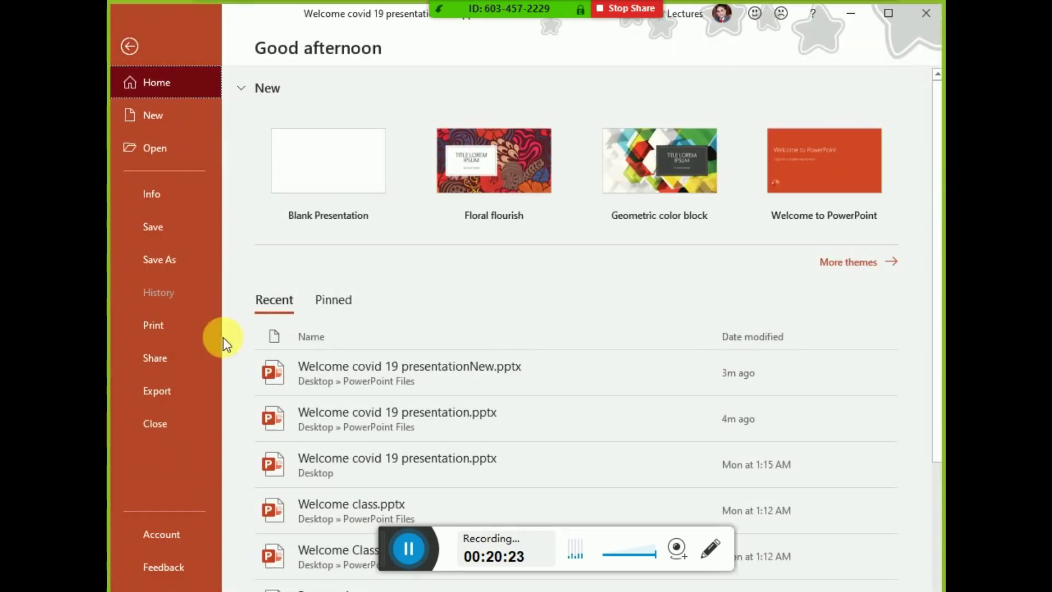
pyautogui.click(180, 333)
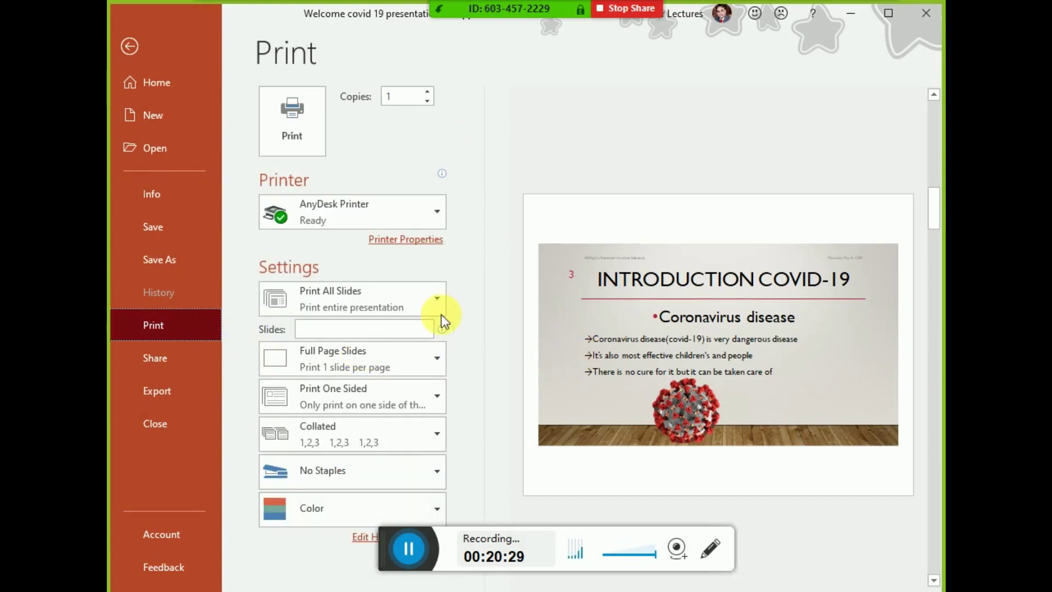
pyautogui.click(397, 360)
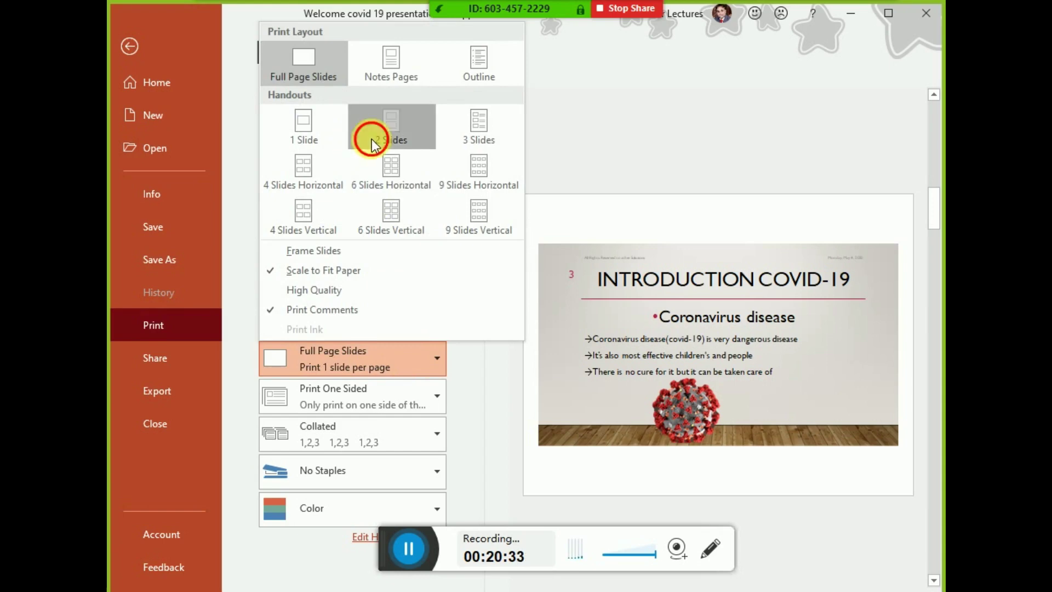
pyautogui.click(371, 139)
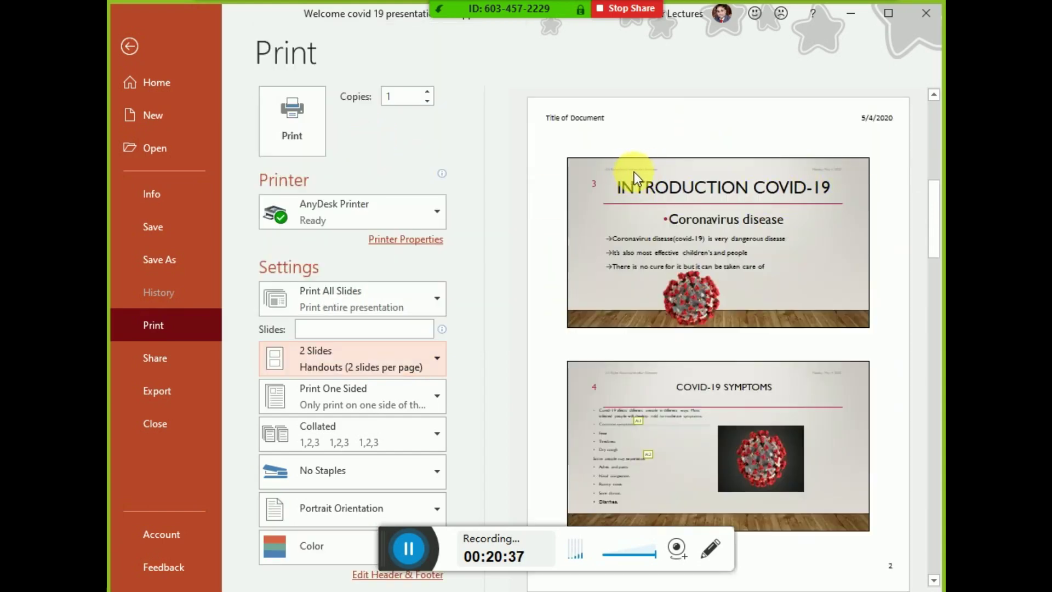
# Check the handout pages in the print preview, then return to editing.
pyautogui.scroll(1, 665, 230)
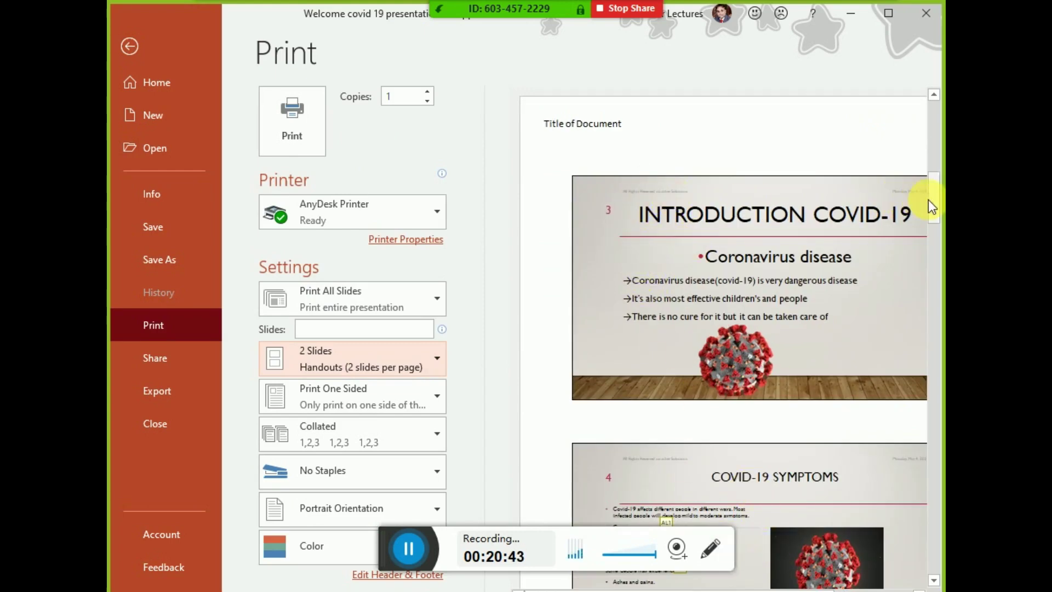
pyautogui.scroll(-1, 611, 165)
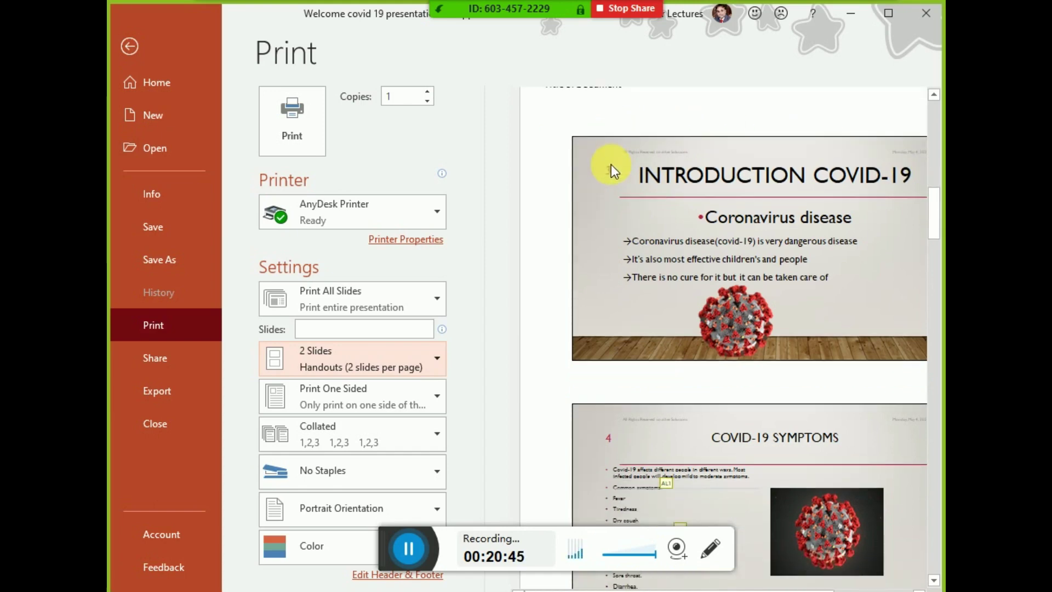
pyautogui.scroll(-1, 632, 189)
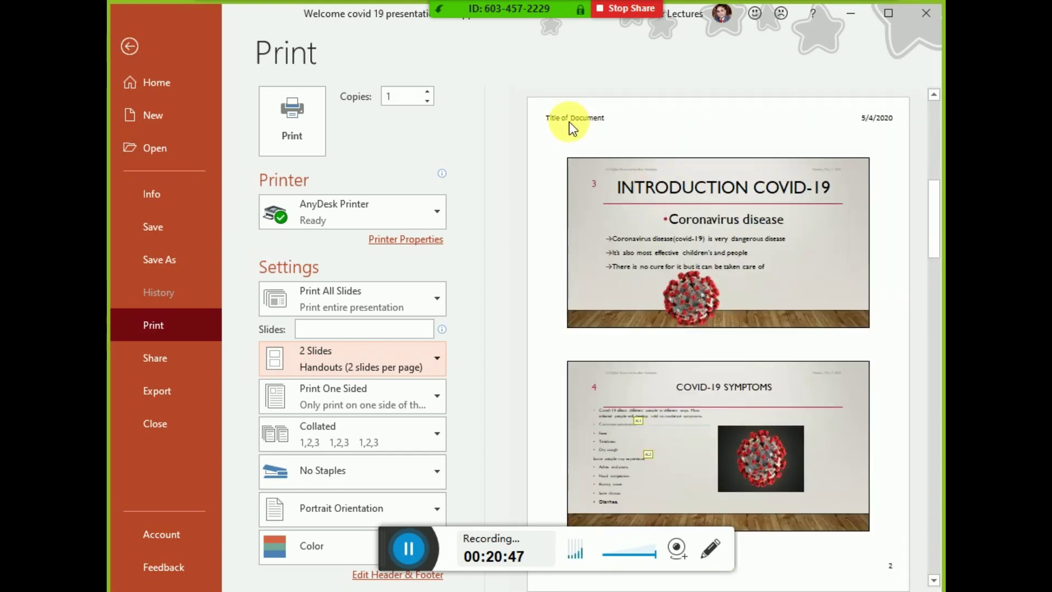
pyautogui.click(935, 379)
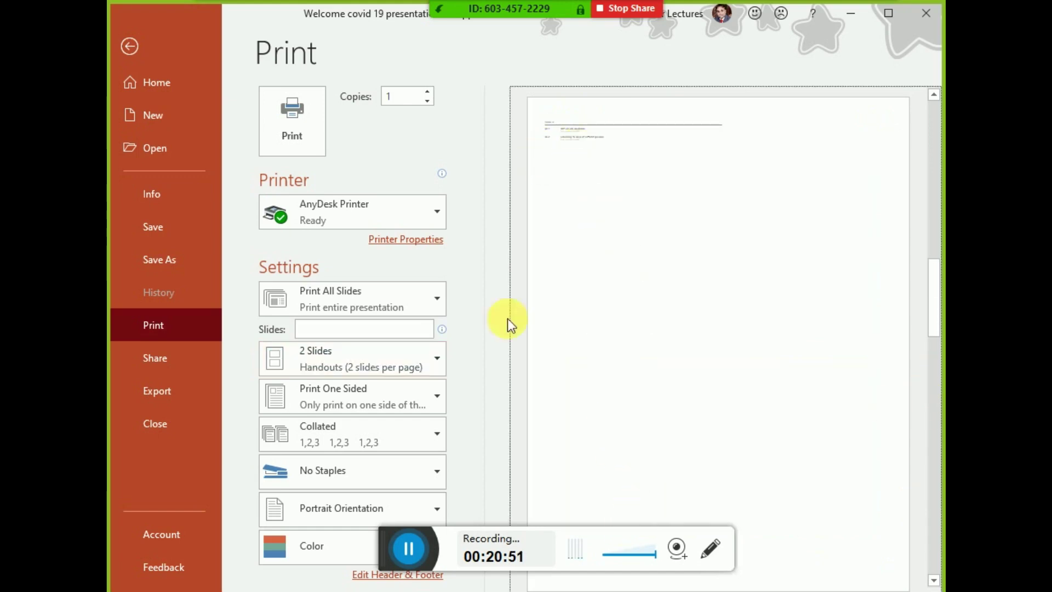
pyautogui.press('Escape')
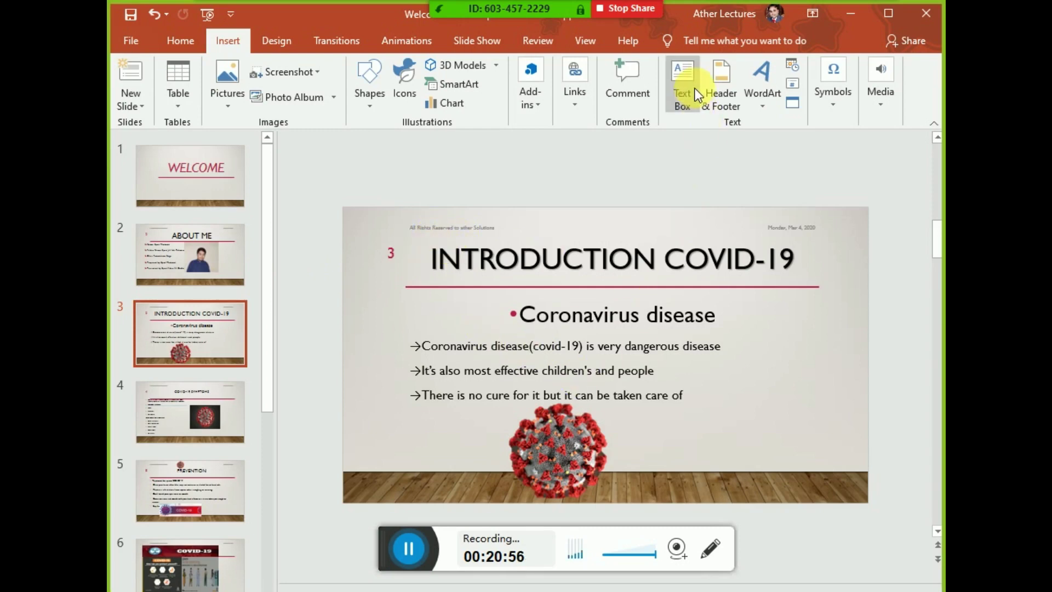
# Reopen Header and Footer on Notes and Handouts to review the saved 'Title of Document' header and footer.
pyautogui.click(722, 94)
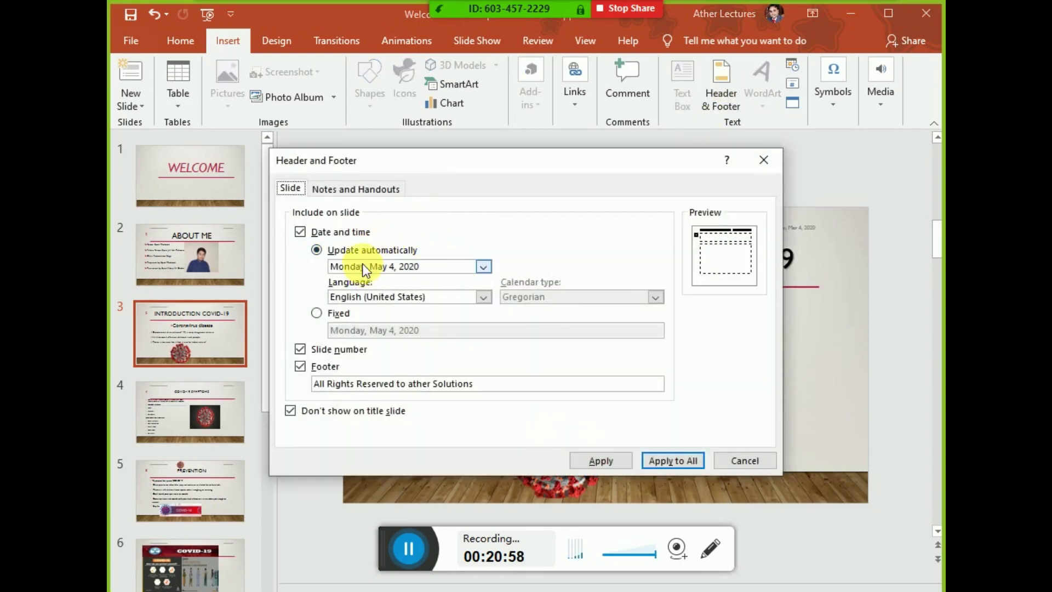
pyautogui.click(353, 189)
pyautogui.press('Tab')
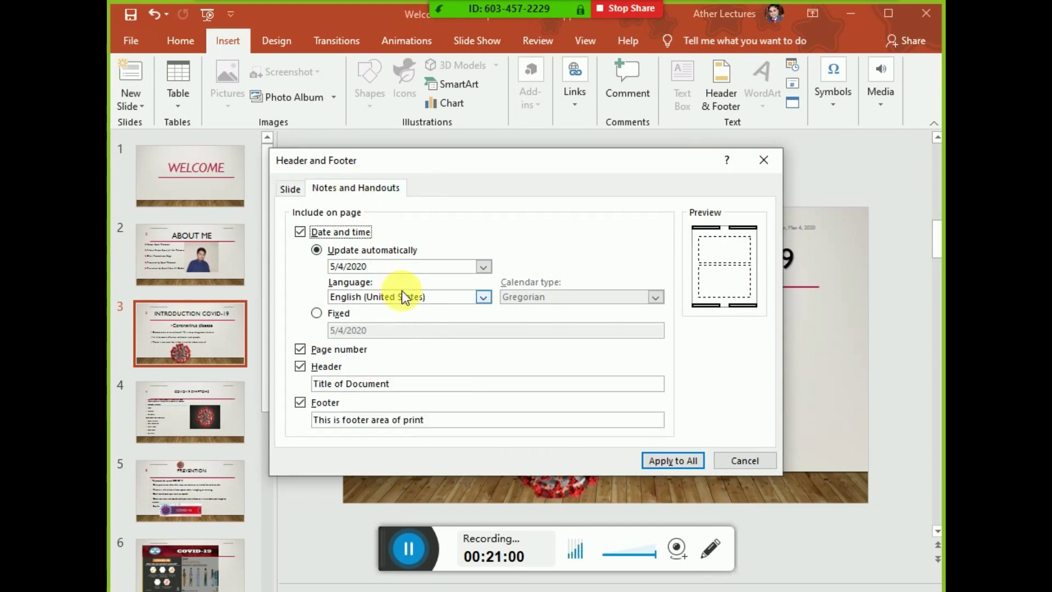
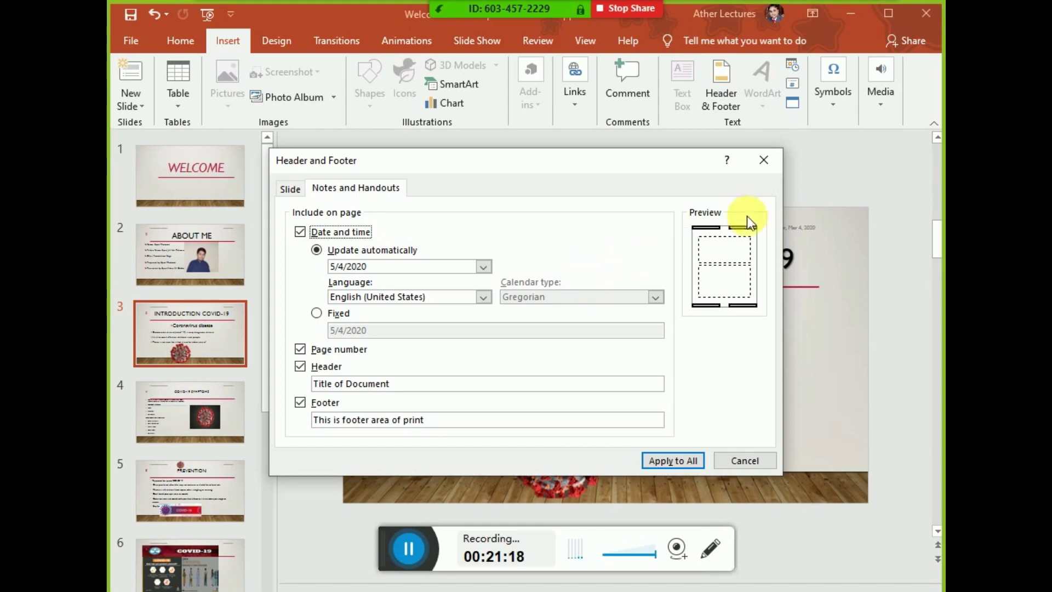
# Close the Header and Footer settings and go to the WELCOME title slide.
pyautogui.click(763, 162)
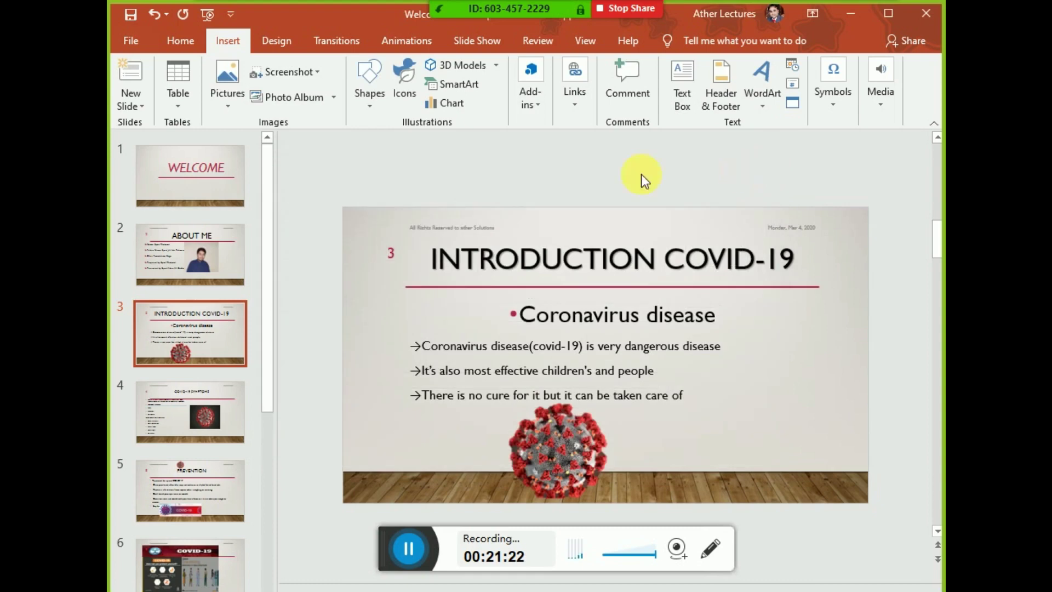
pyautogui.click(176, 186)
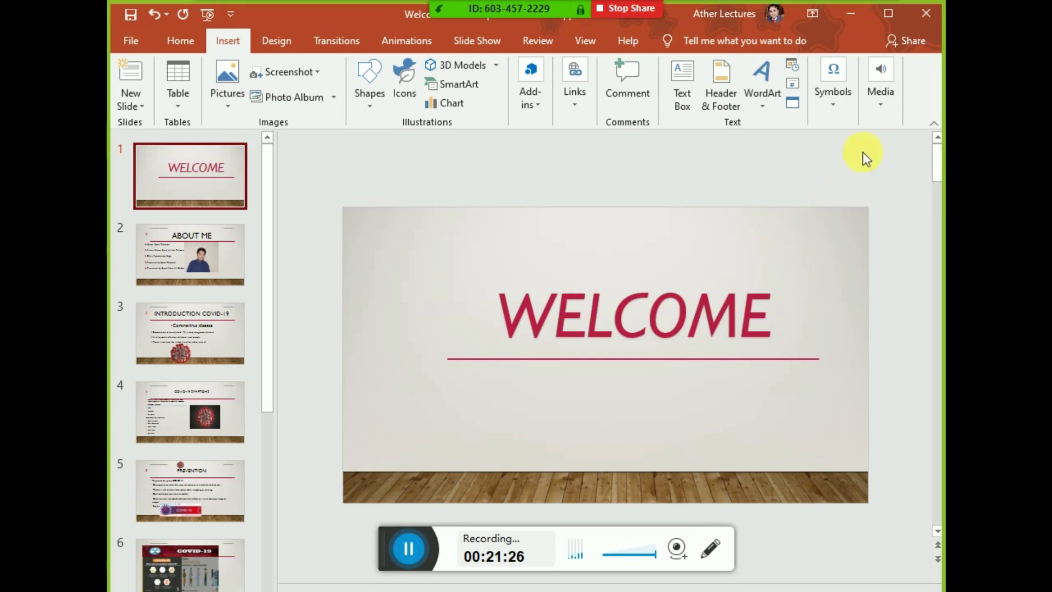
# Choose Record Audio from the Media > Audio menu to bring up the Record Sound window.
pyautogui.click(879, 80)
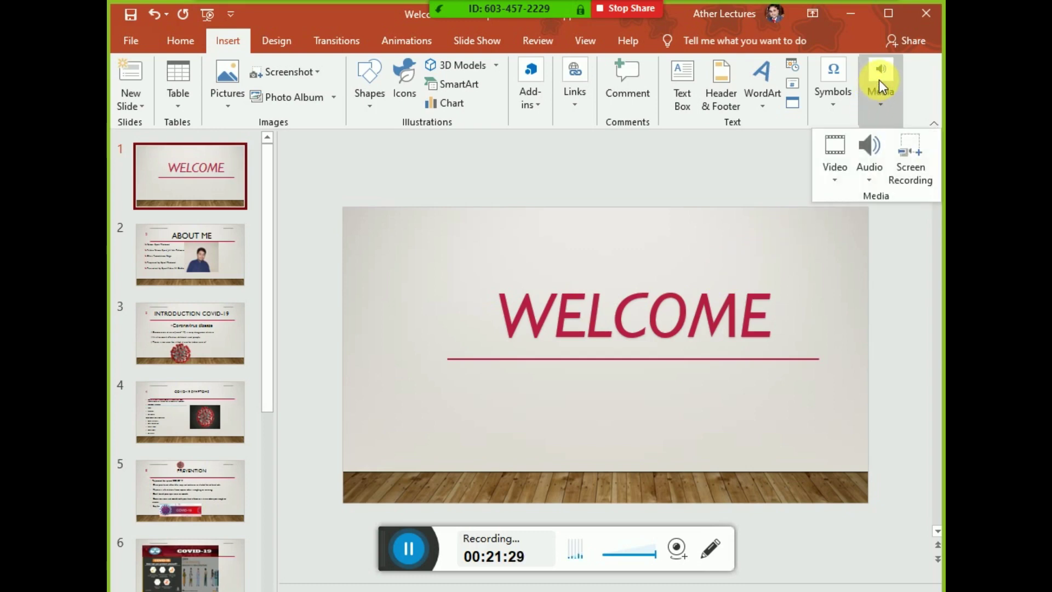
pyautogui.click(869, 149)
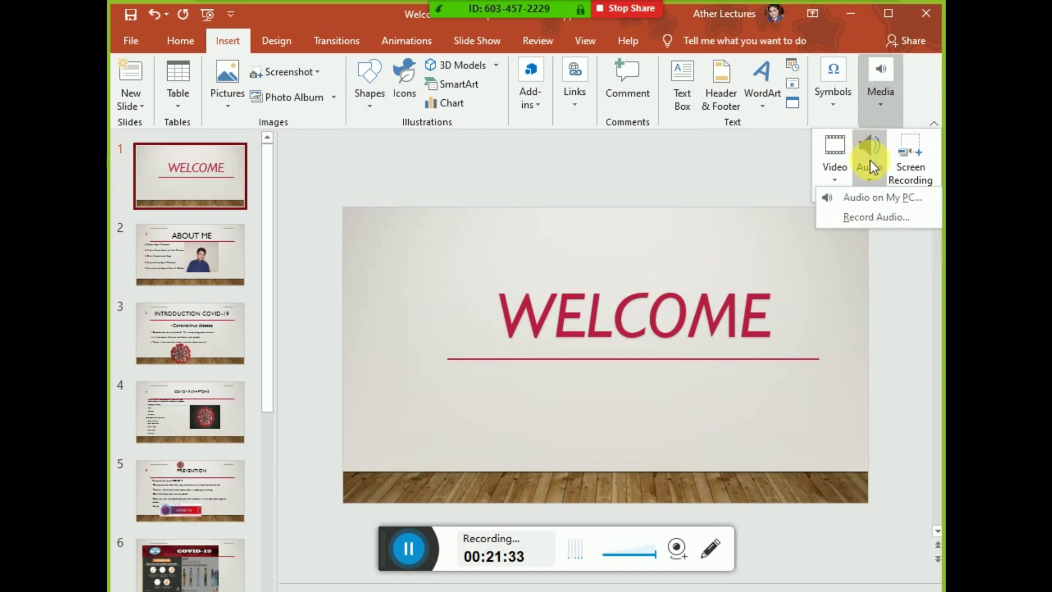
pyautogui.click(867, 219)
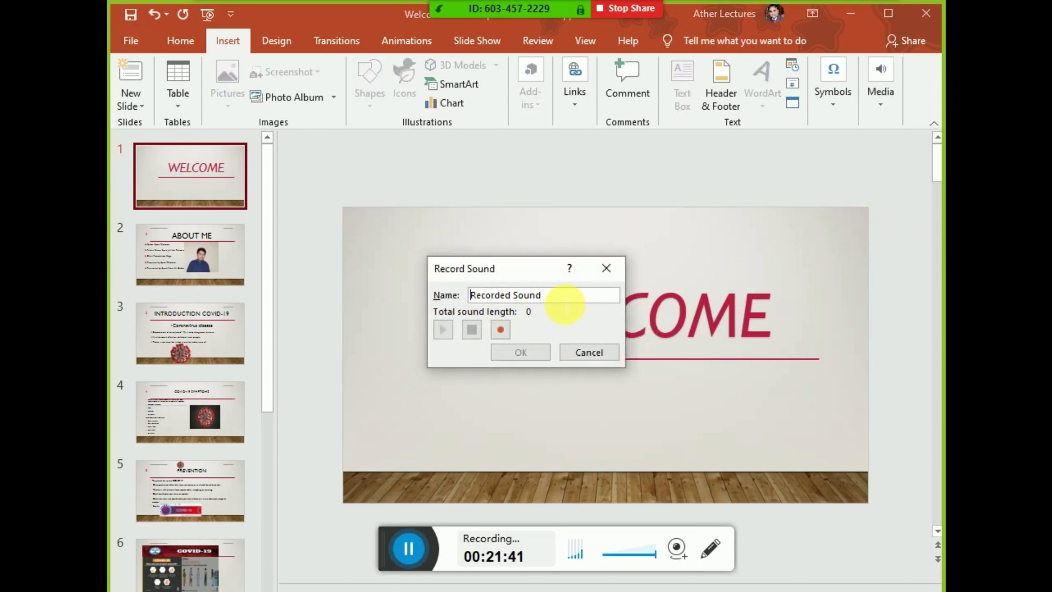
# Name the recording 'Ather Sound' and record a 17-second narration.
pyautogui.click(581, 295)
pyautogui.hotkey('ctrl', 'a')
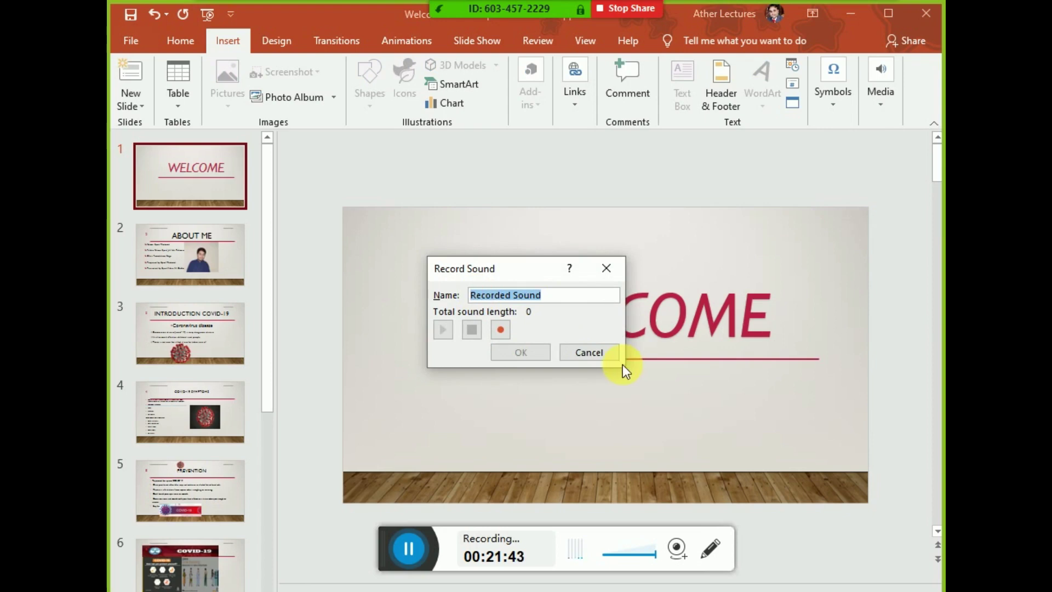
pyautogui.write('Ather ')
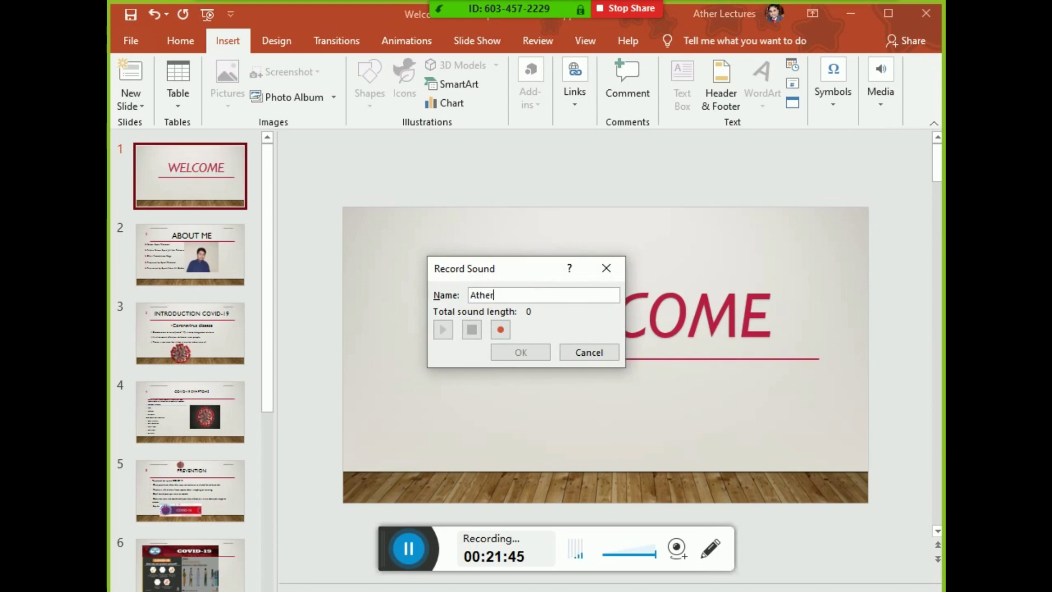
pyautogui.write('Sound')
pyautogui.click(503, 329)
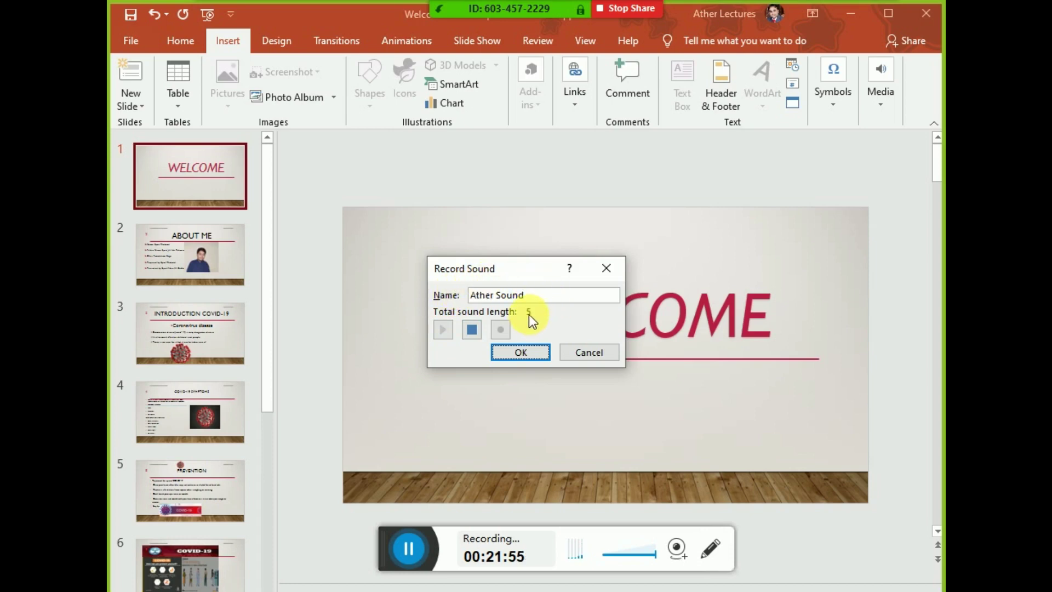
pyautogui.moveTo(525, 278); pyautogui.dragTo(513, 200)
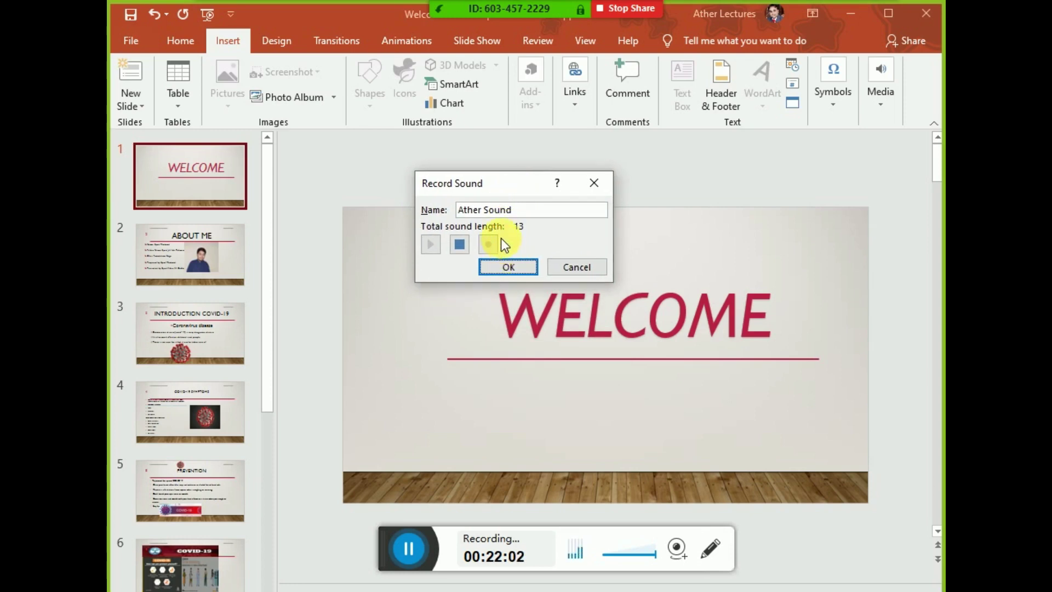
pyautogui.click(460, 245)
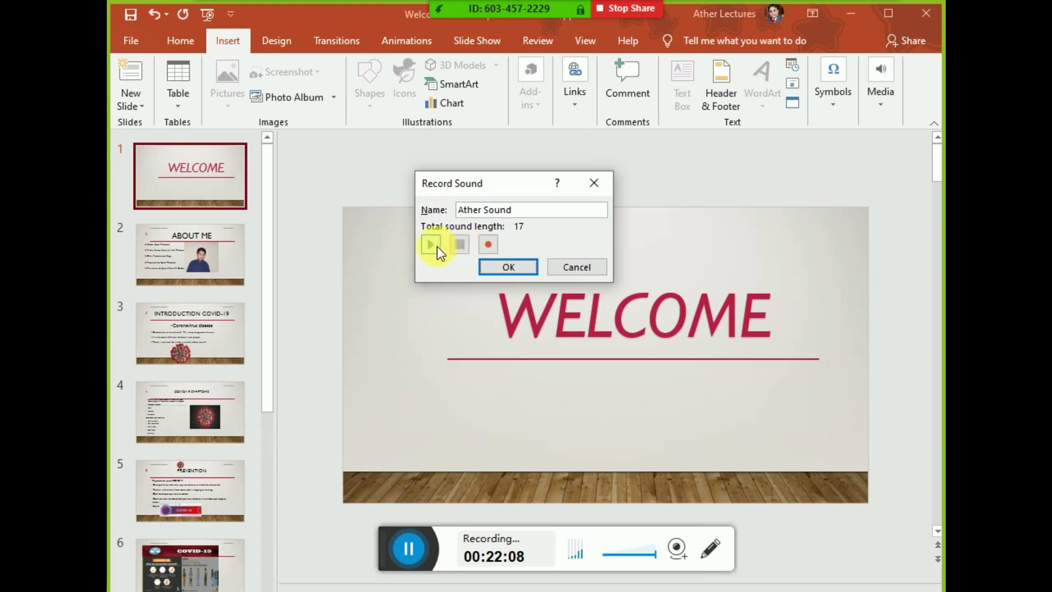
# Play back the narration to check it, then insert it onto the slide.
pyautogui.click(431, 244)
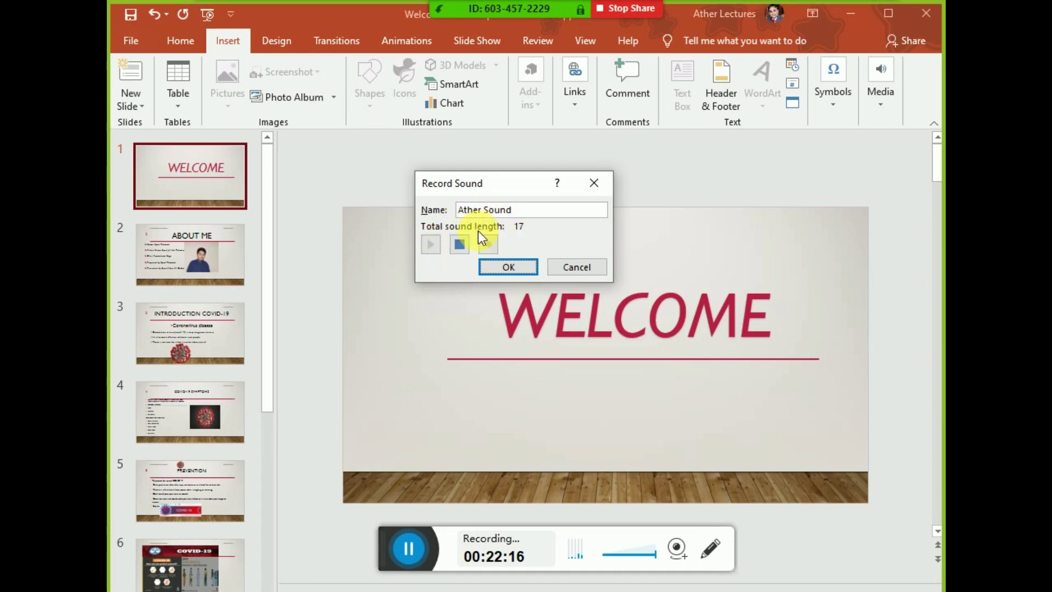
pyautogui.click(461, 246)
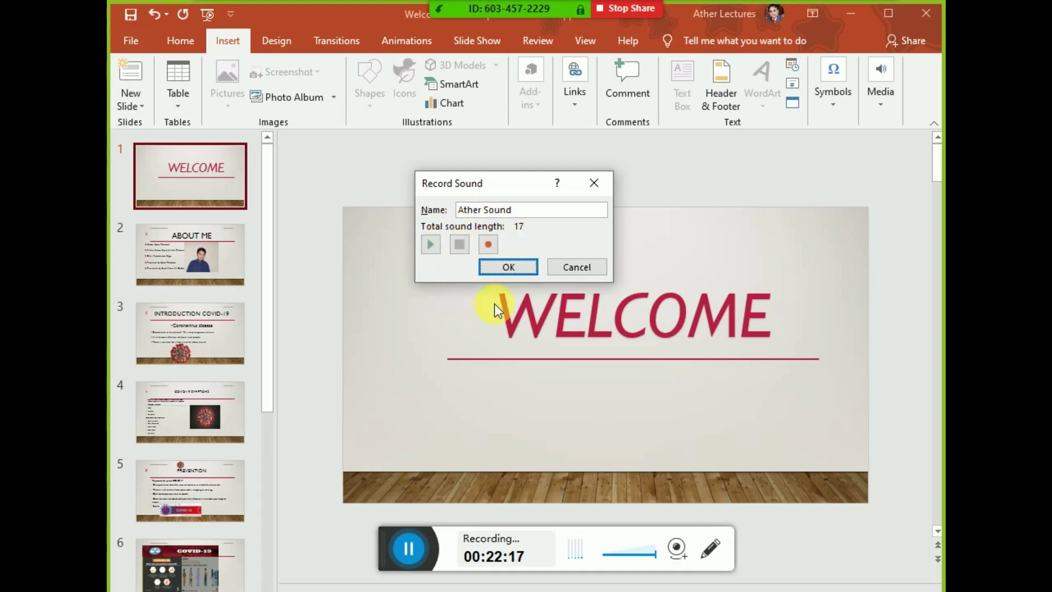
pyautogui.click(509, 267)
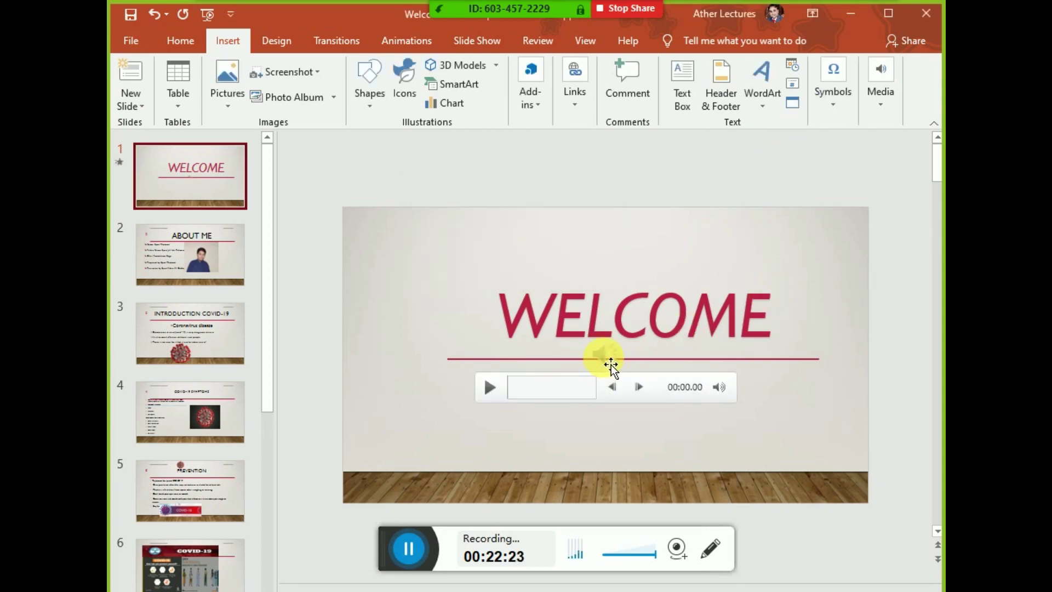
# Move the audio icon to the slide's upper-left corner, testing playback with Play/Pause.
pyautogui.moveTo(612, 364); pyautogui.dragTo(457, 265)
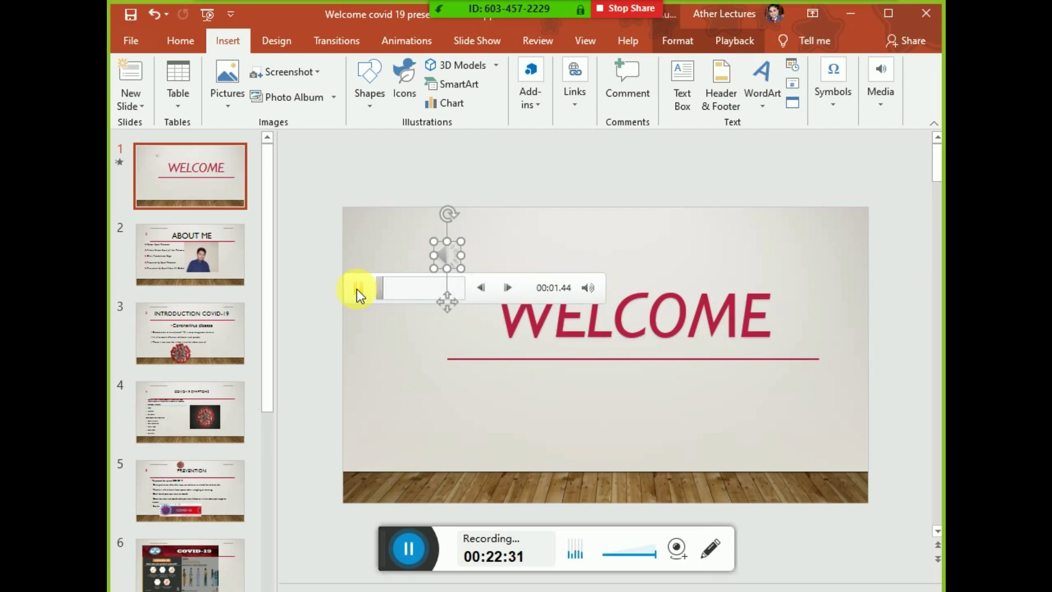
pyautogui.click(508, 288)
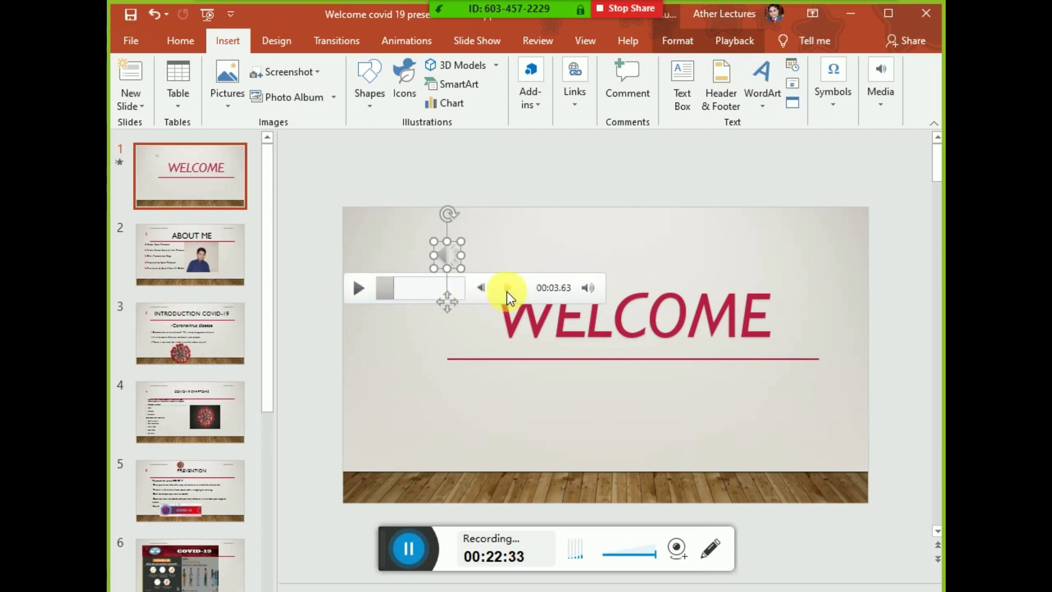
pyautogui.click(486, 291)
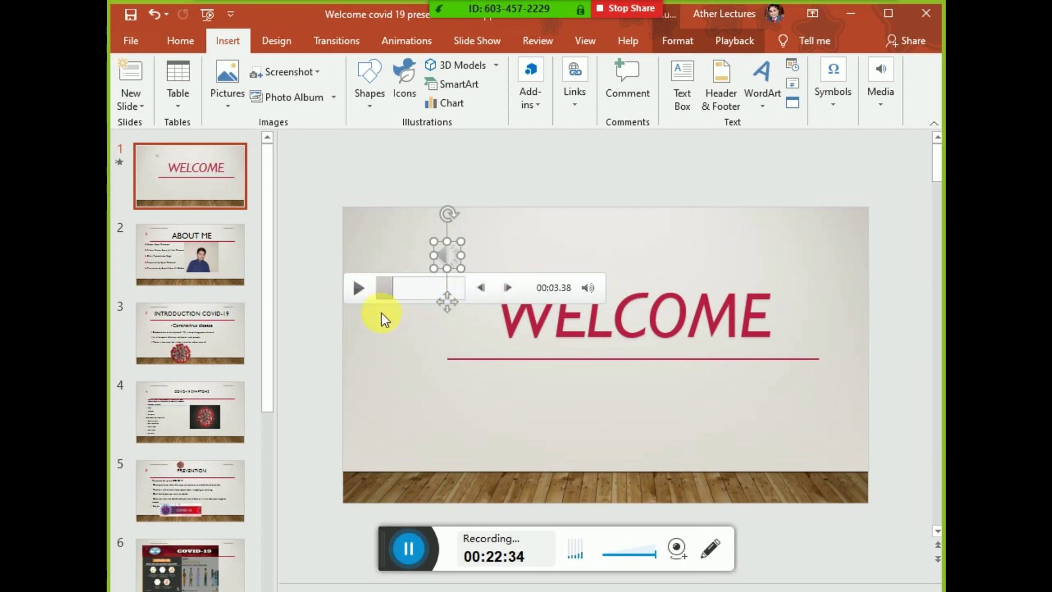
pyautogui.click(357, 297)
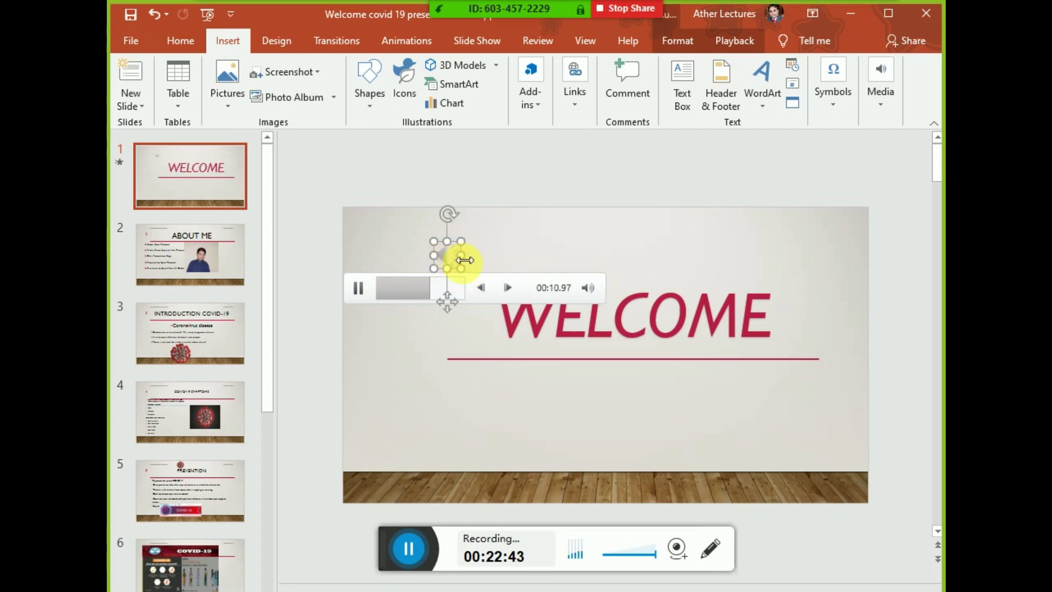
pyautogui.click(499, 251)
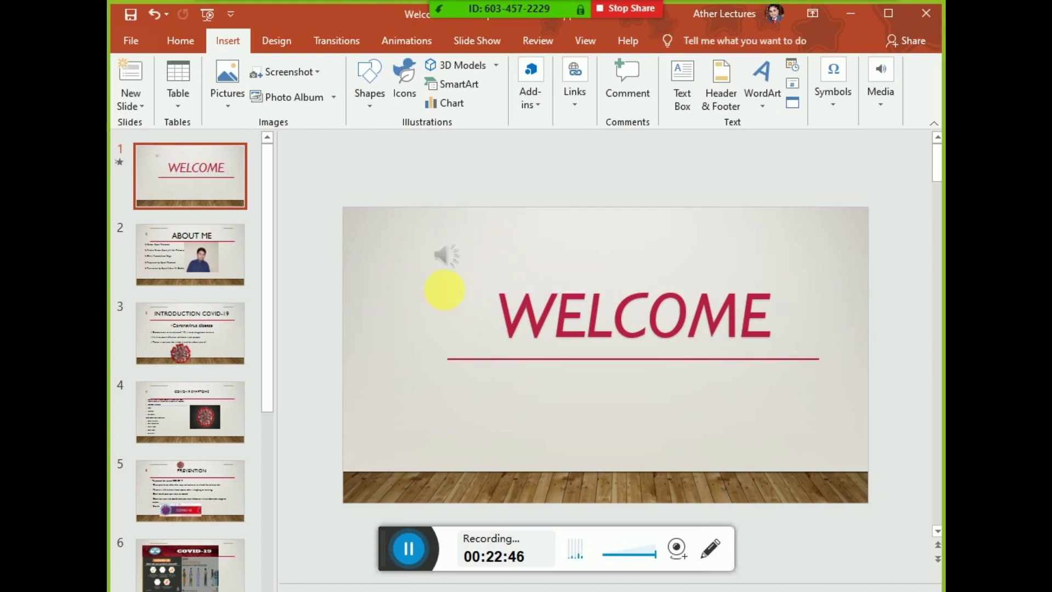
pyautogui.moveTo(454, 269); pyautogui.dragTo(411, 254)
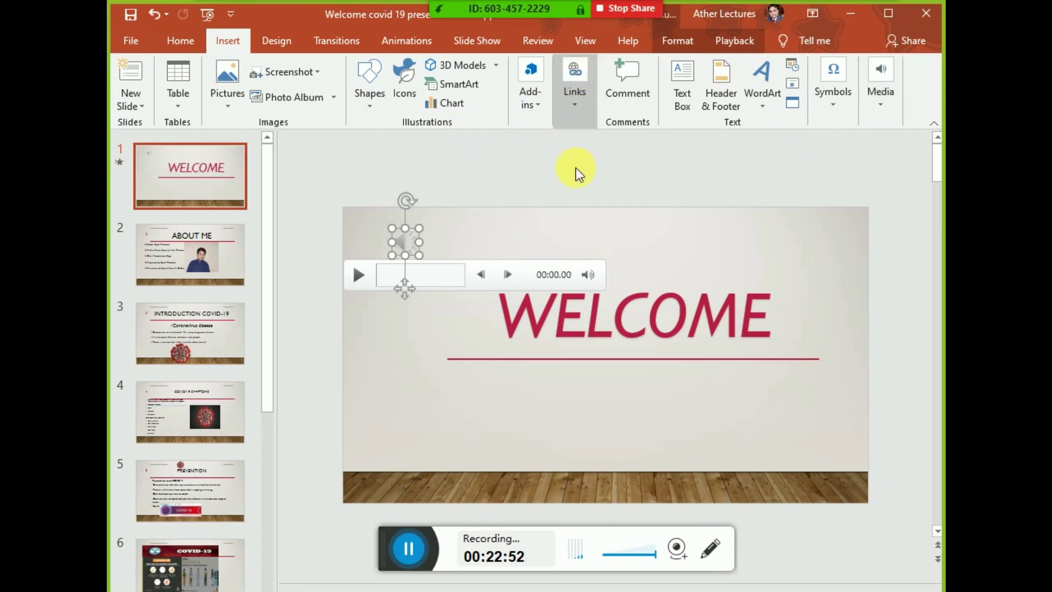
pyautogui.click(632, 318)
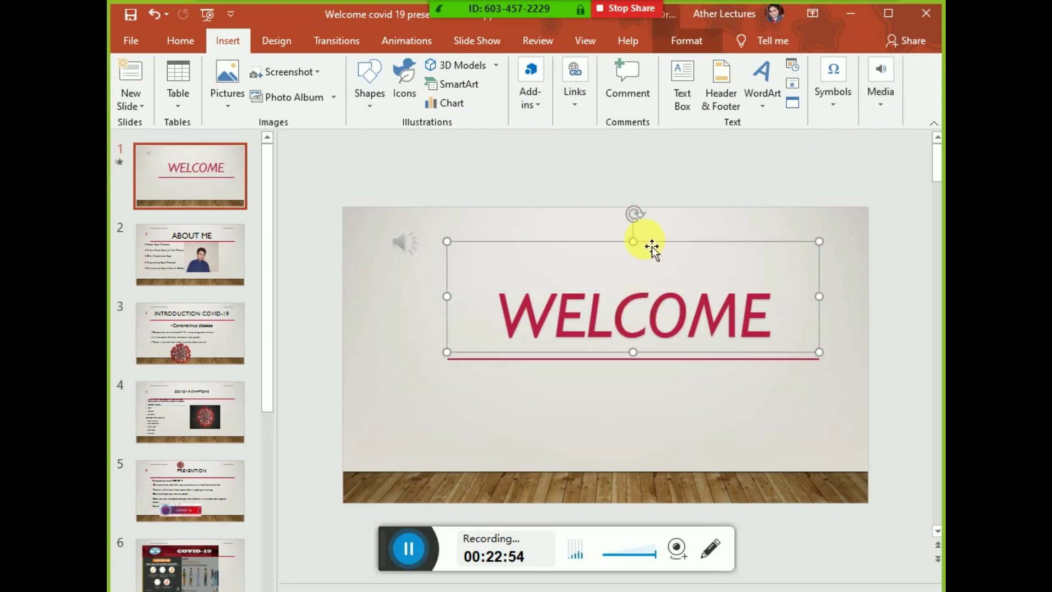
# Try the Bounce entrance effect on the WELCOME title, then undo it.
pyautogui.click(407, 41)
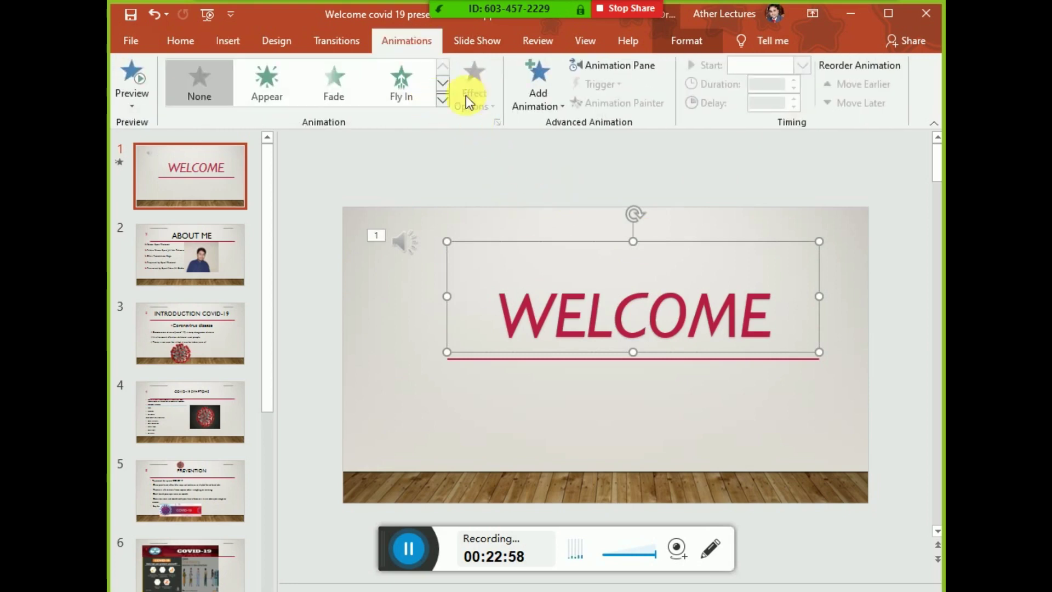
pyautogui.click(442, 103)
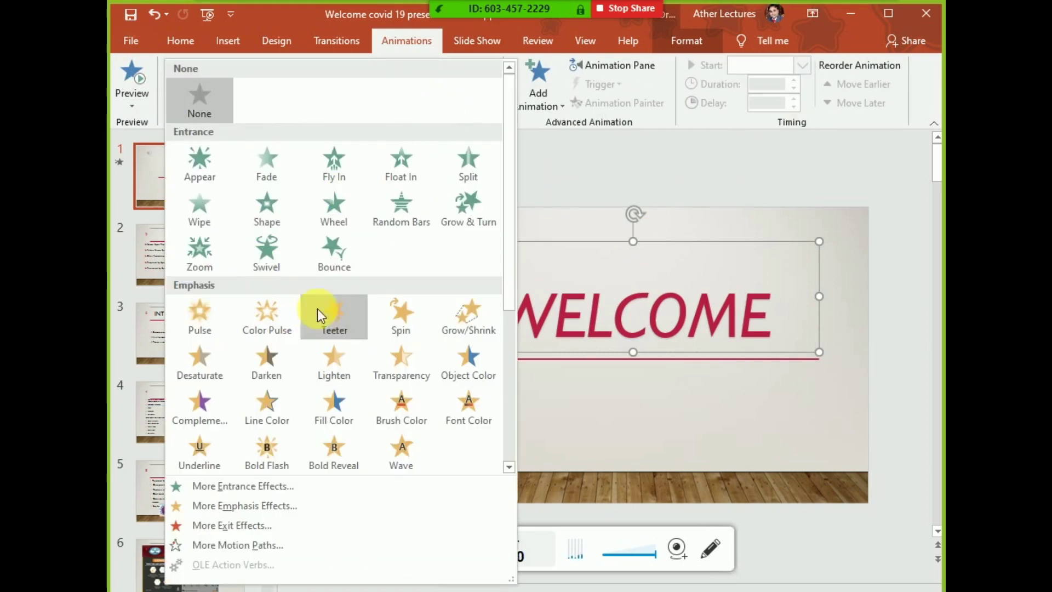
pyautogui.click(329, 263)
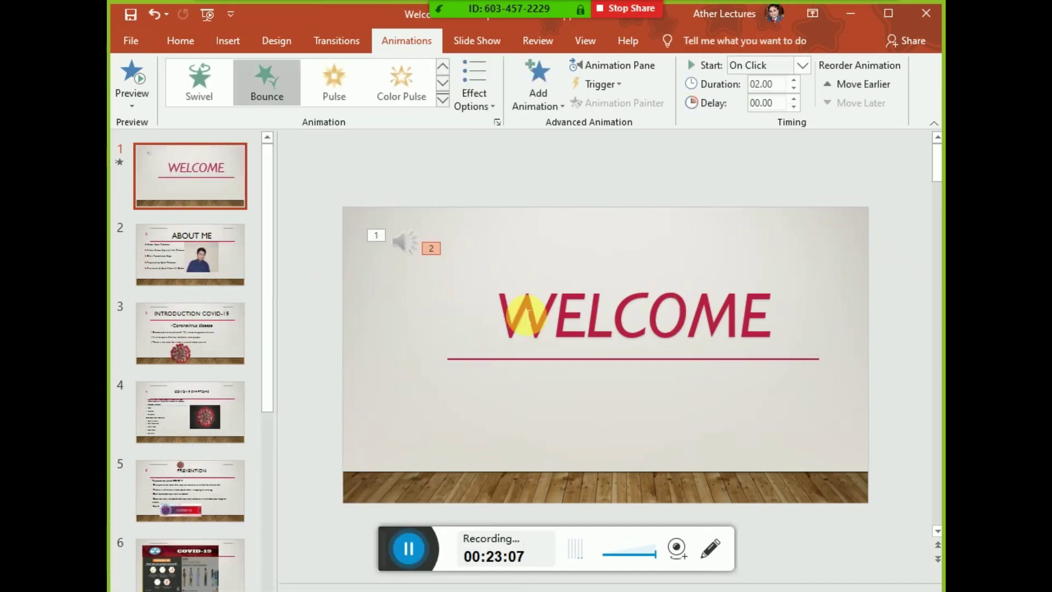
pyautogui.hotkey('ctrl', 'z')
# Apply Bounce to the whole WELCOME title box and preview it in the slide show.
pyautogui.click(555, 318)
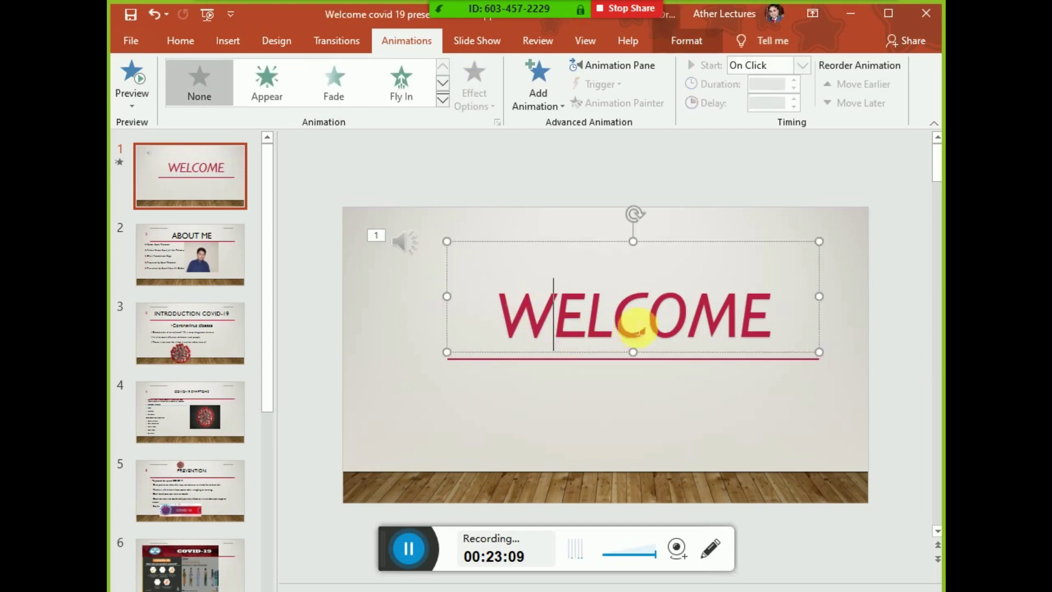
pyautogui.click(610, 242)
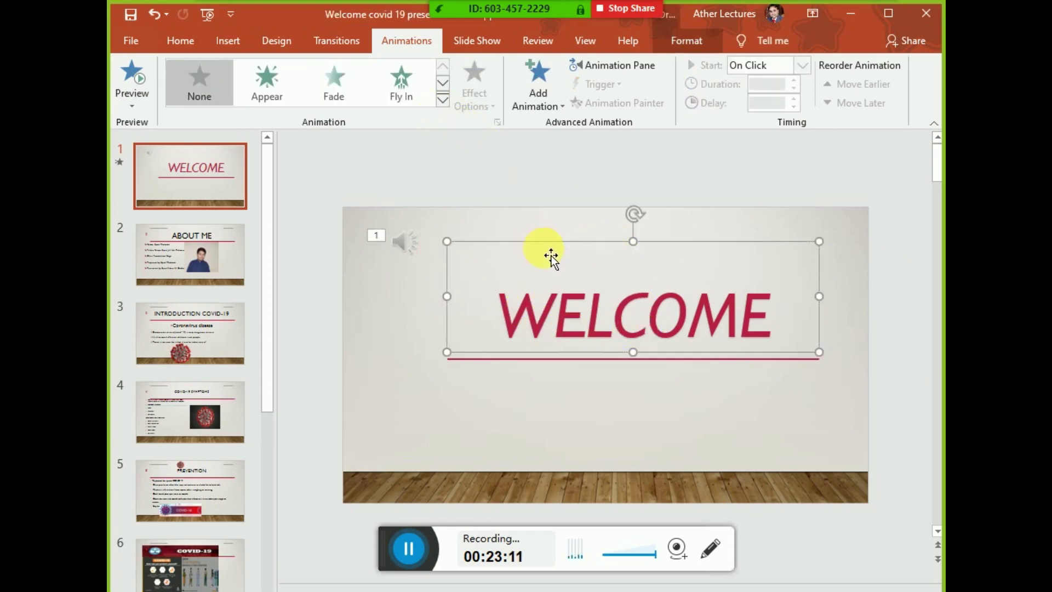
pyautogui.click(443, 100)
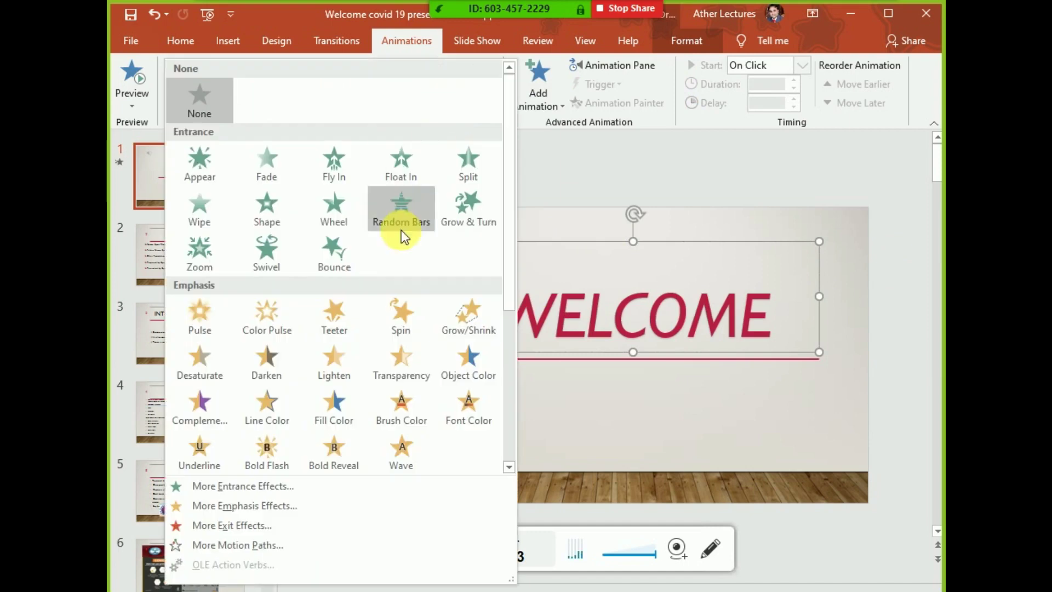
pyautogui.click(338, 264)
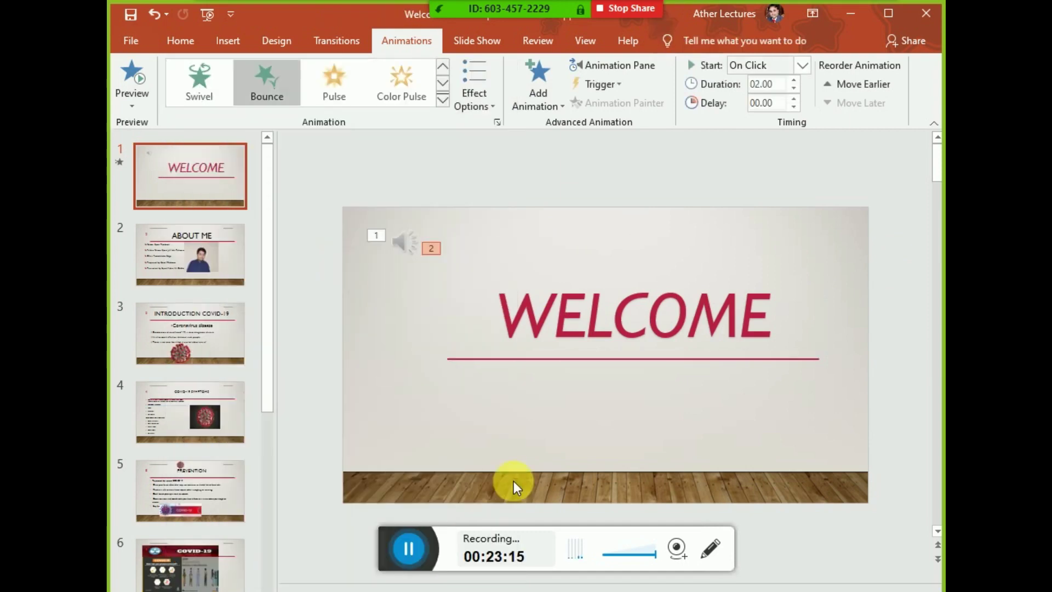
pyautogui.click(544, 447)
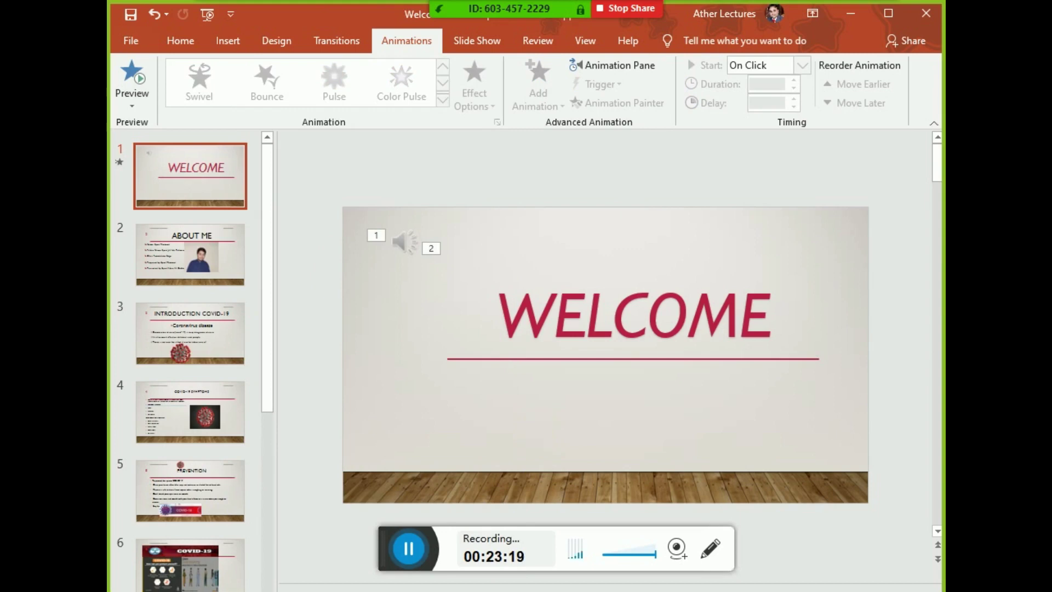
pyautogui.press('F5')
pyautogui.press('space')
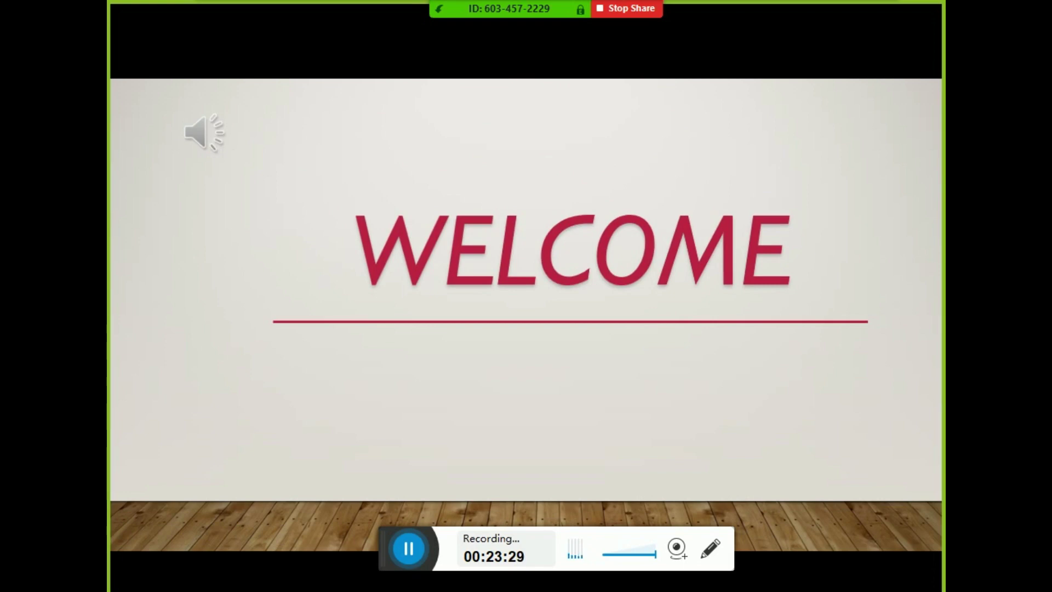
pyautogui.press('Escape')
pyautogui.click(412, 248)
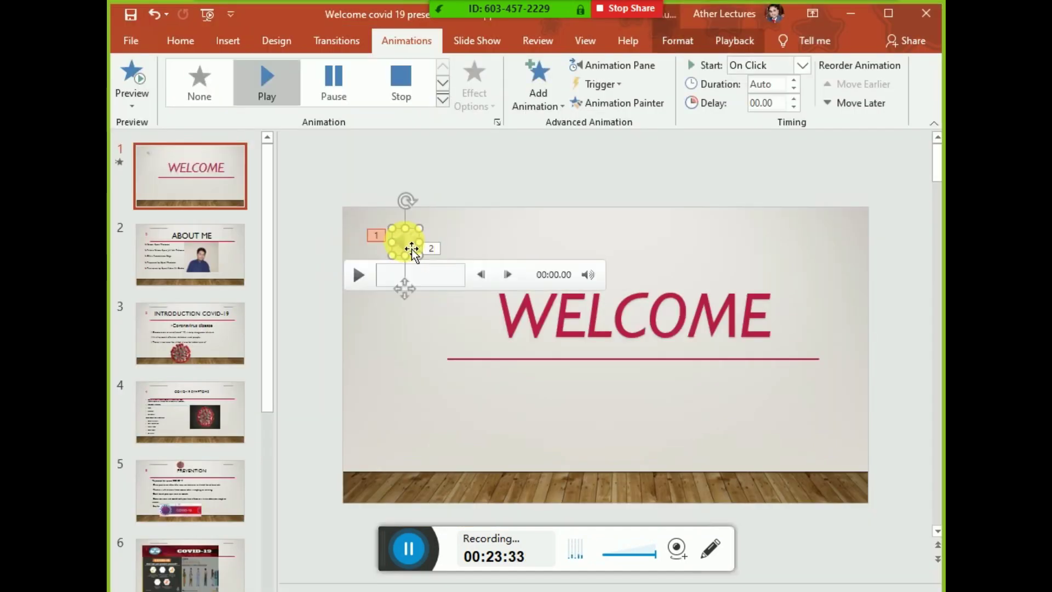
pyautogui.click(544, 268)
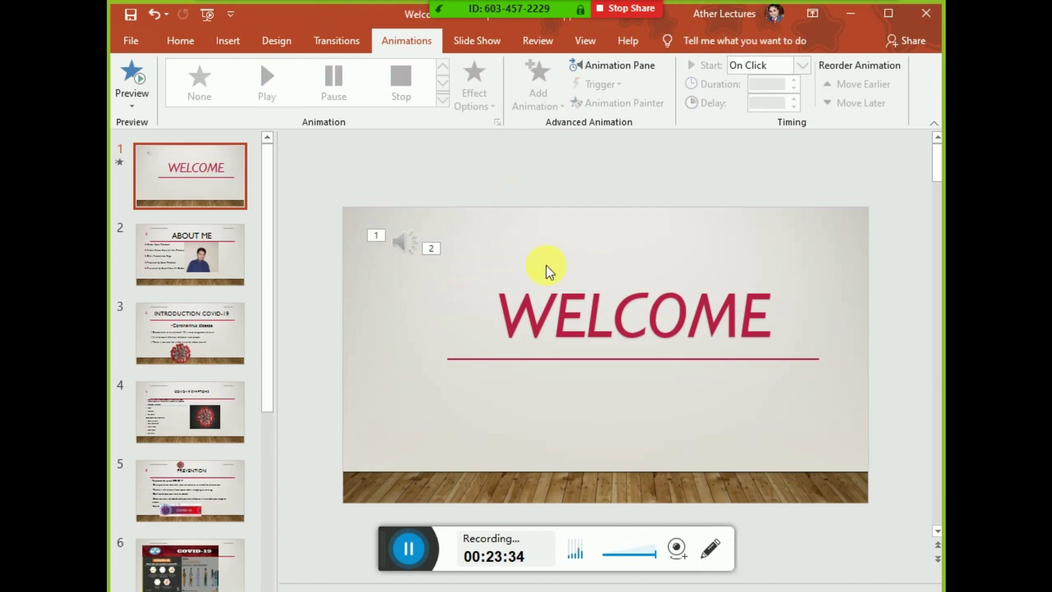
pyautogui.click(433, 249)
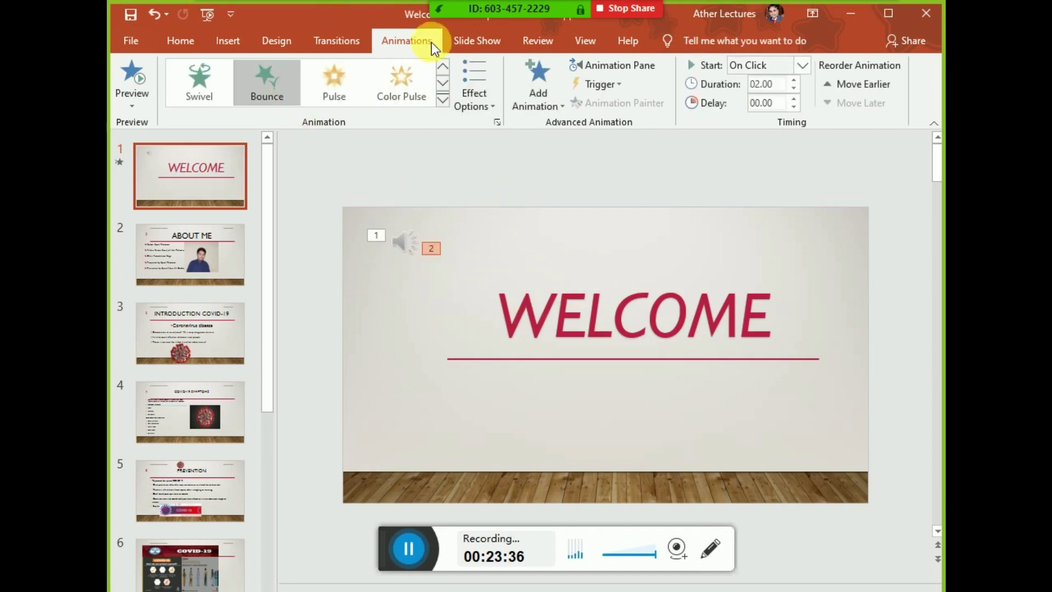
pyautogui.click(409, 189)
pyautogui.click(410, 244)
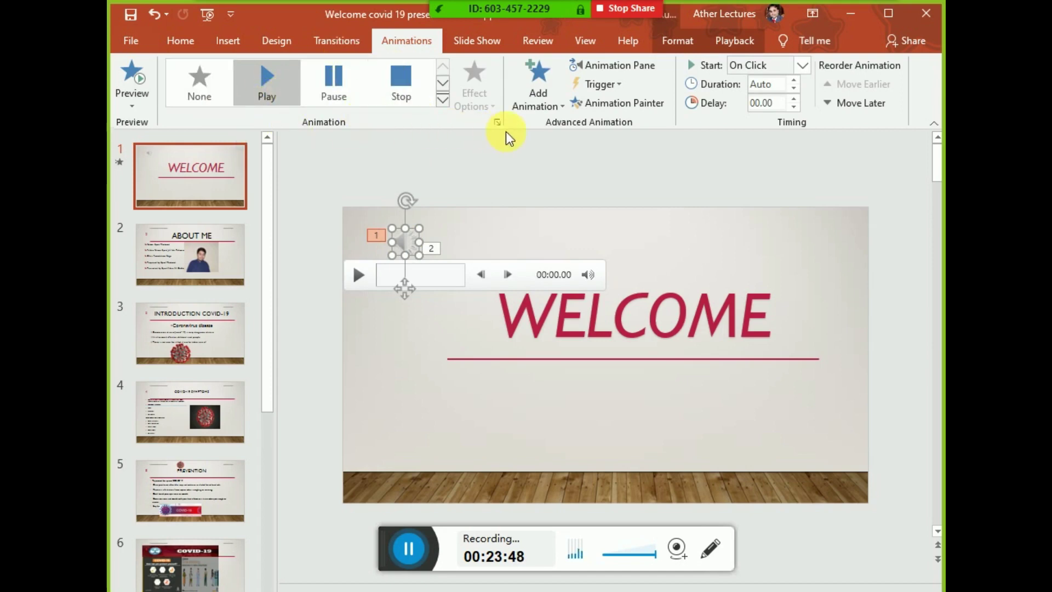
pyautogui.click(129, 74)
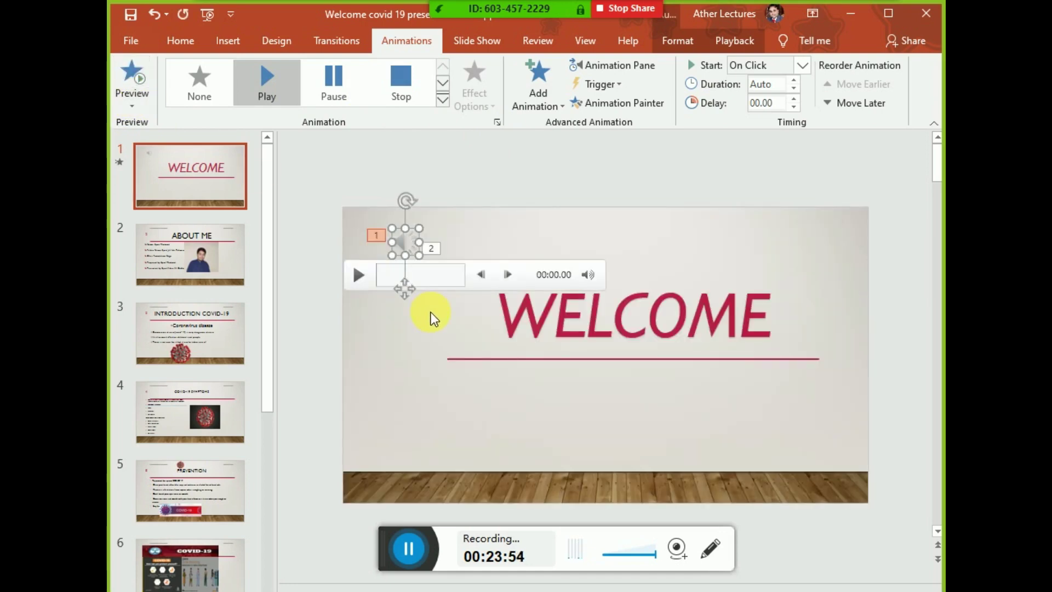
# In the Play Audio options, set the audio to start from a set time.
pyautogui.click(498, 121)
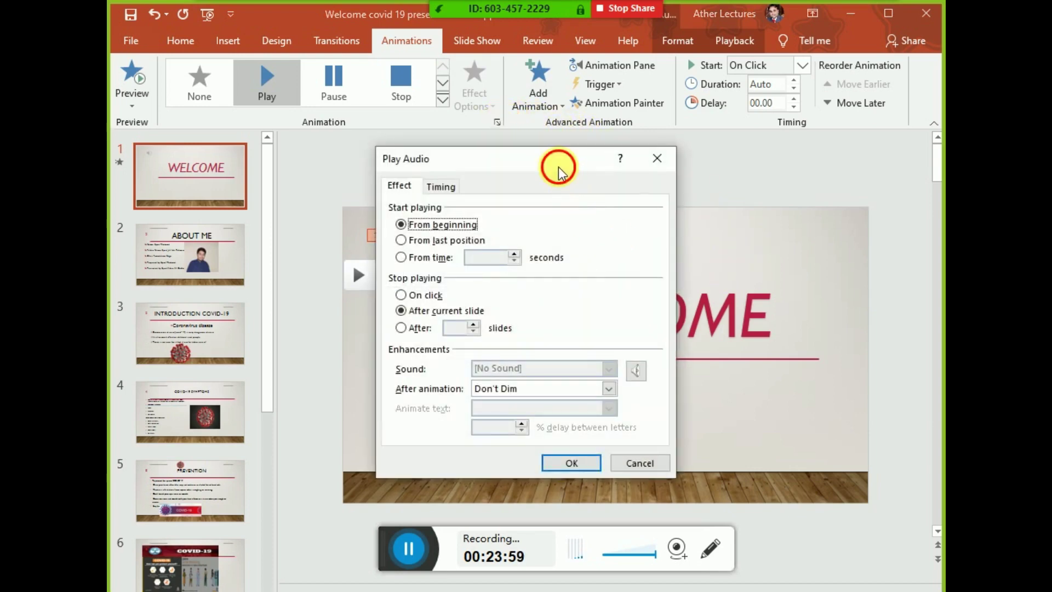
pyautogui.moveTo(558, 166); pyautogui.dragTo(797, 146)
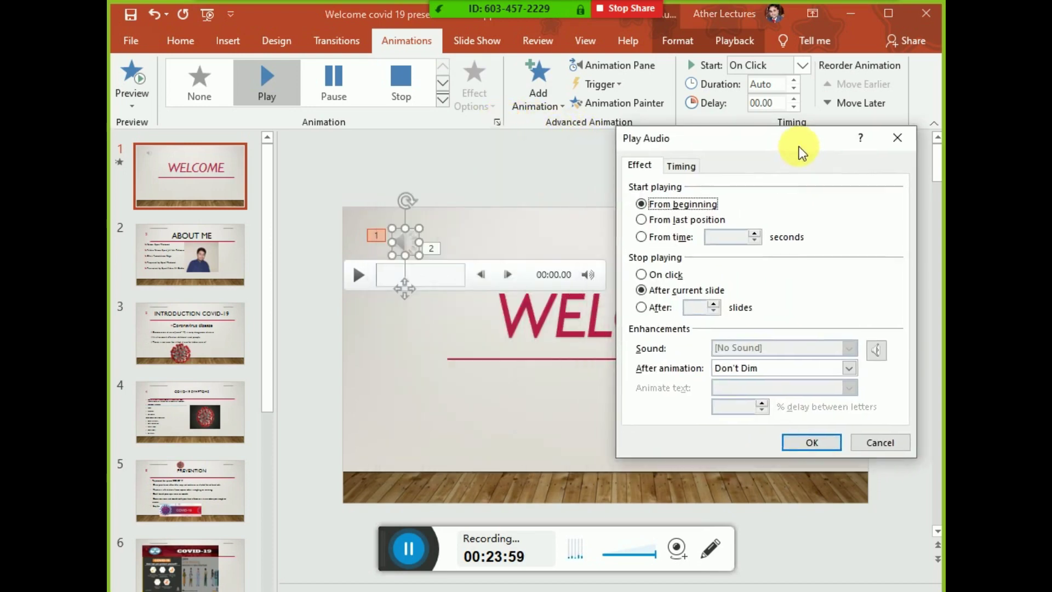
pyautogui.click(663, 223)
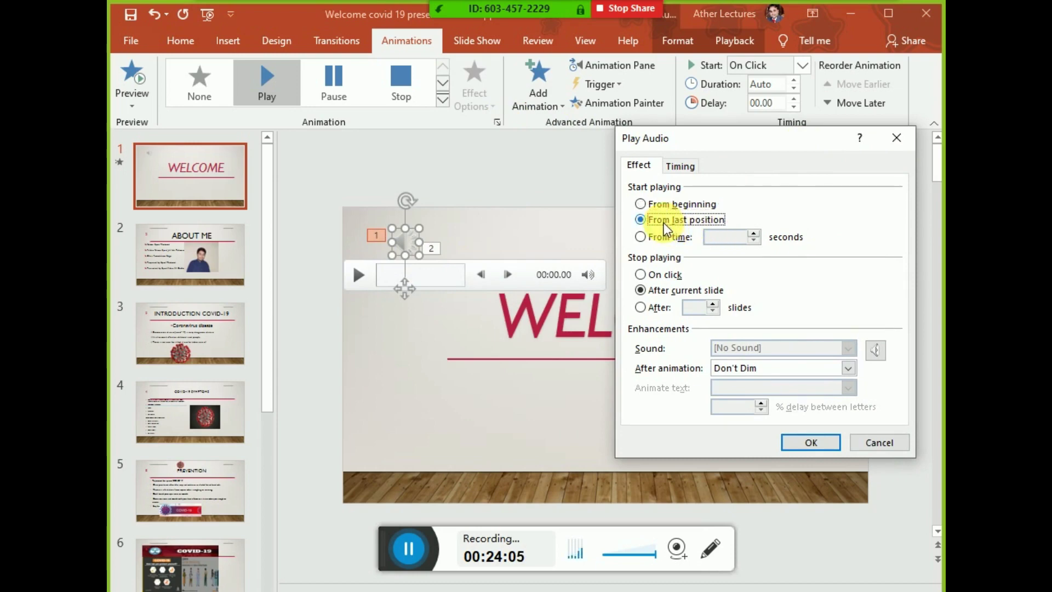
pyautogui.click(657, 238)
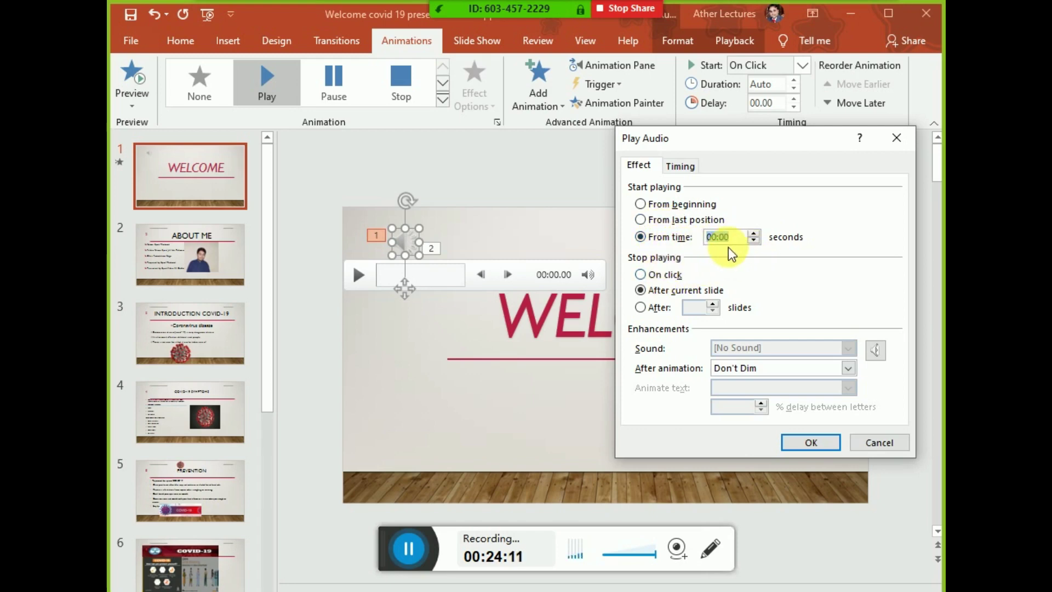
# Set Stop playing to On click after trying the other stop options.
pyautogui.click(659, 277)
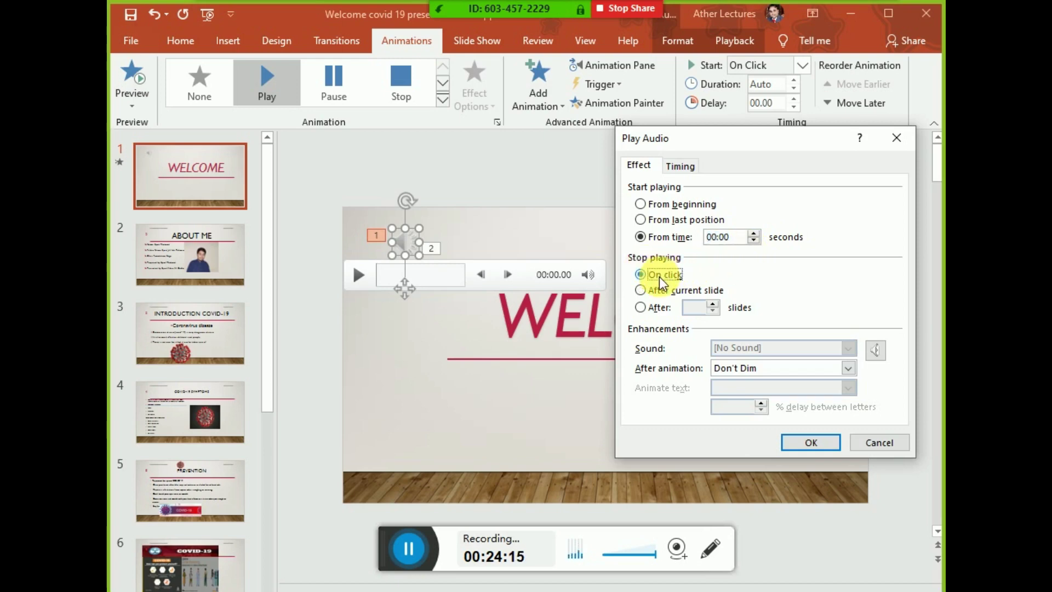
pyautogui.click(660, 291)
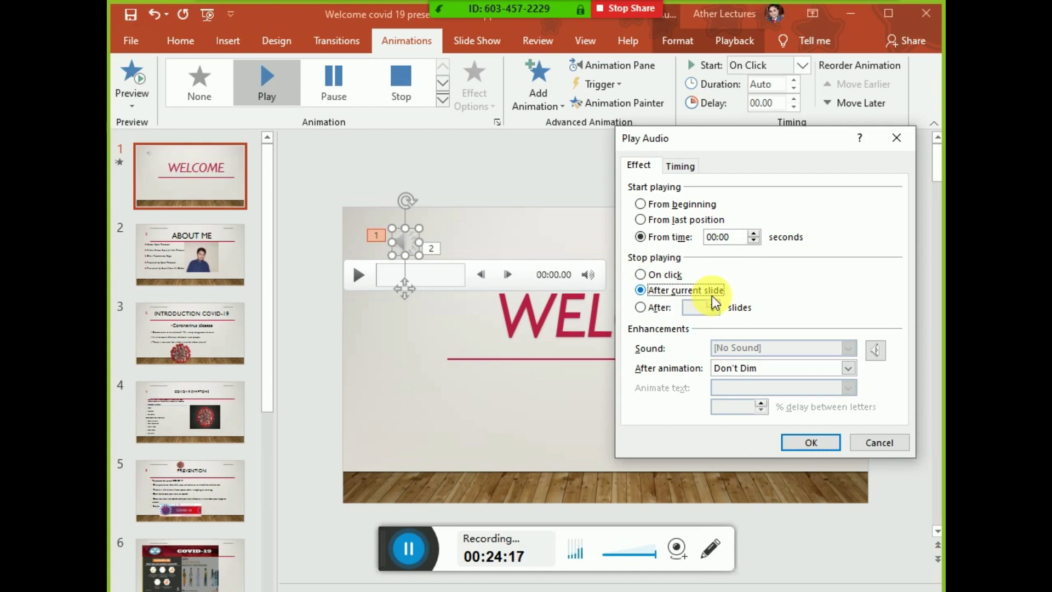
pyautogui.click(668, 311)
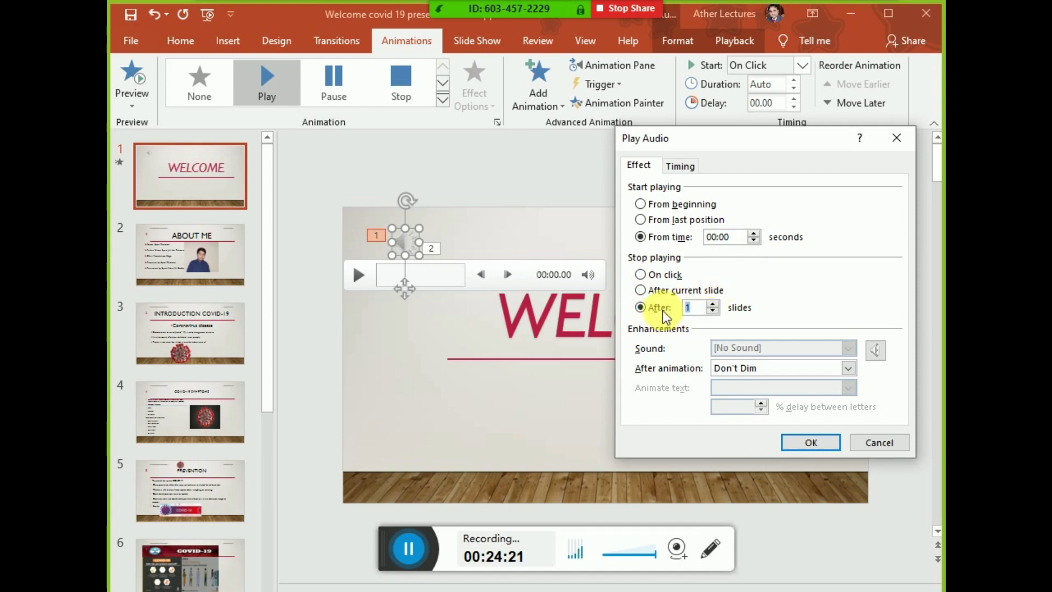
pyautogui.click(652, 279)
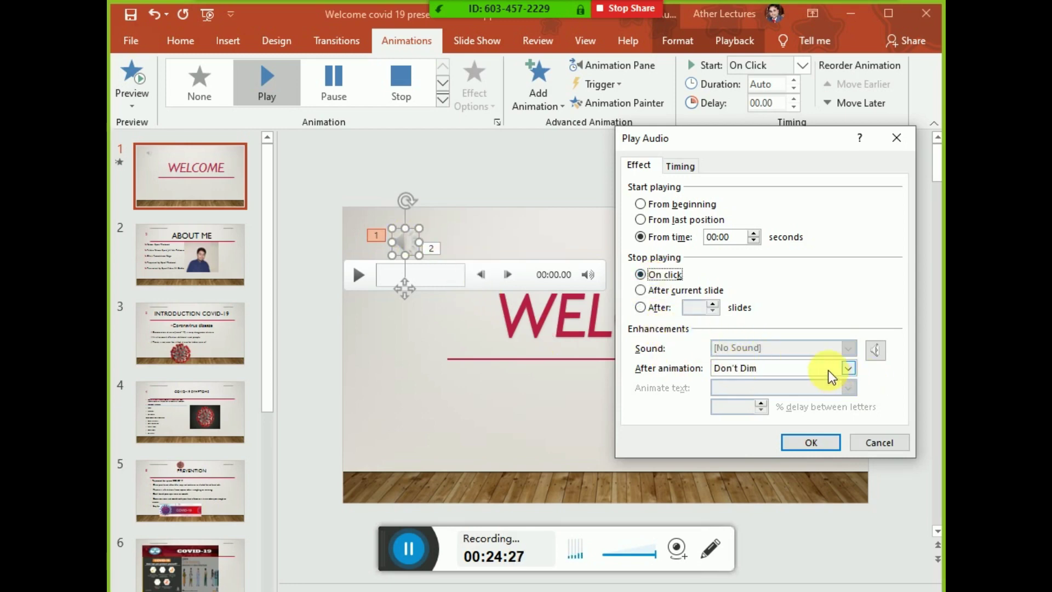
pyautogui.click(682, 166)
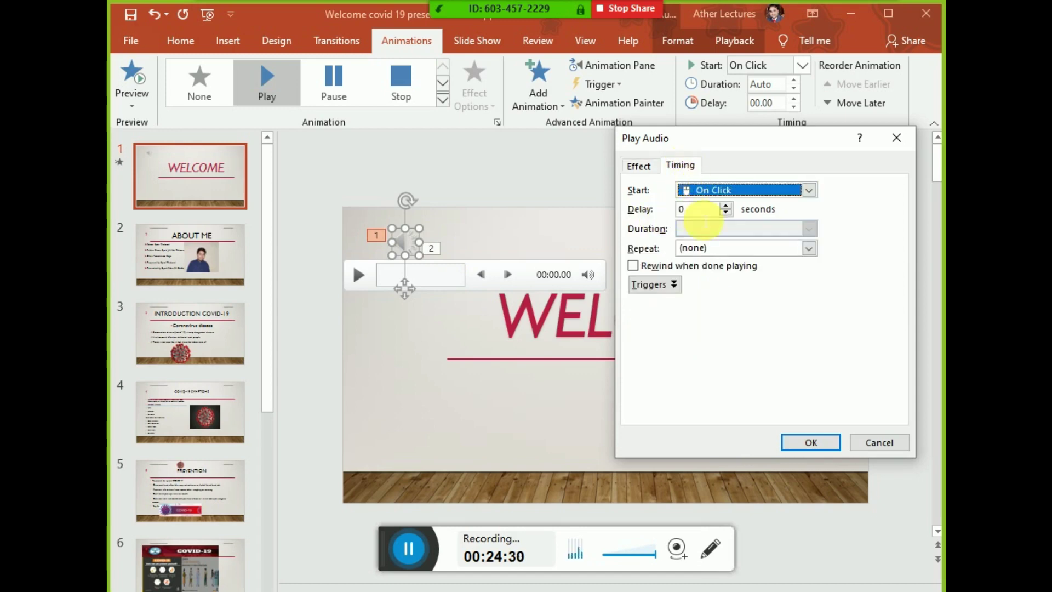
# Leave Repeat at (none) and Start at On Click, then close the Play Audio dialog.
pyautogui.click(695, 248)
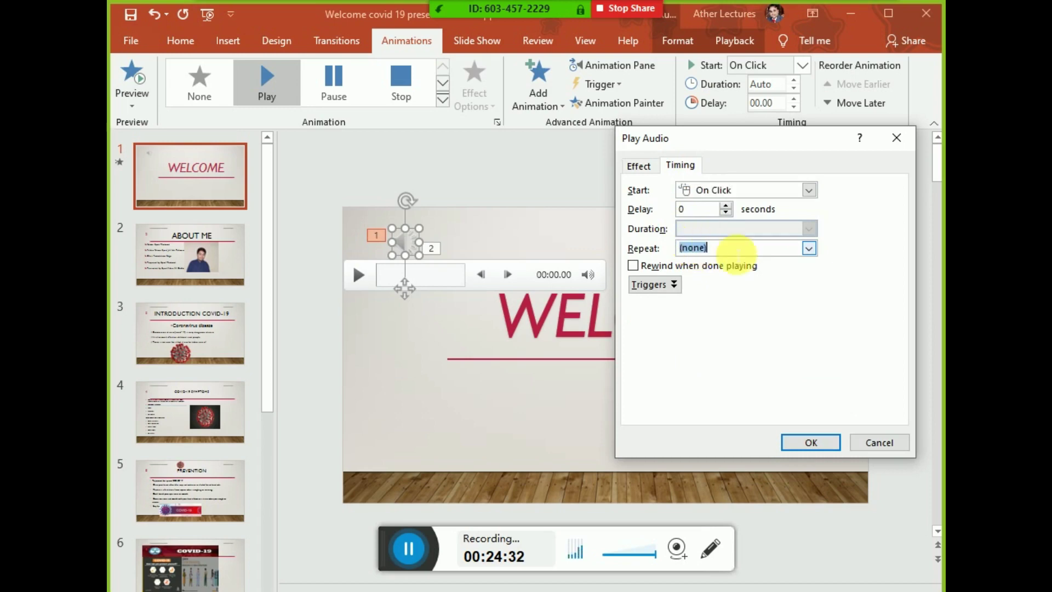
pyautogui.click(809, 250)
pyautogui.click(811, 252)
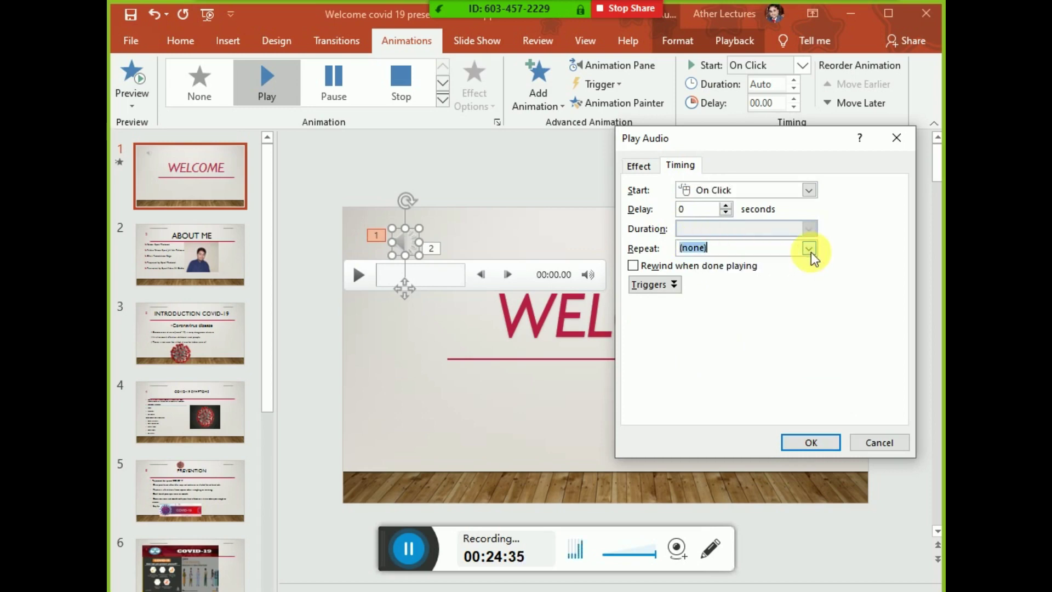
pyautogui.click(742, 192)
pyautogui.click(742, 192)
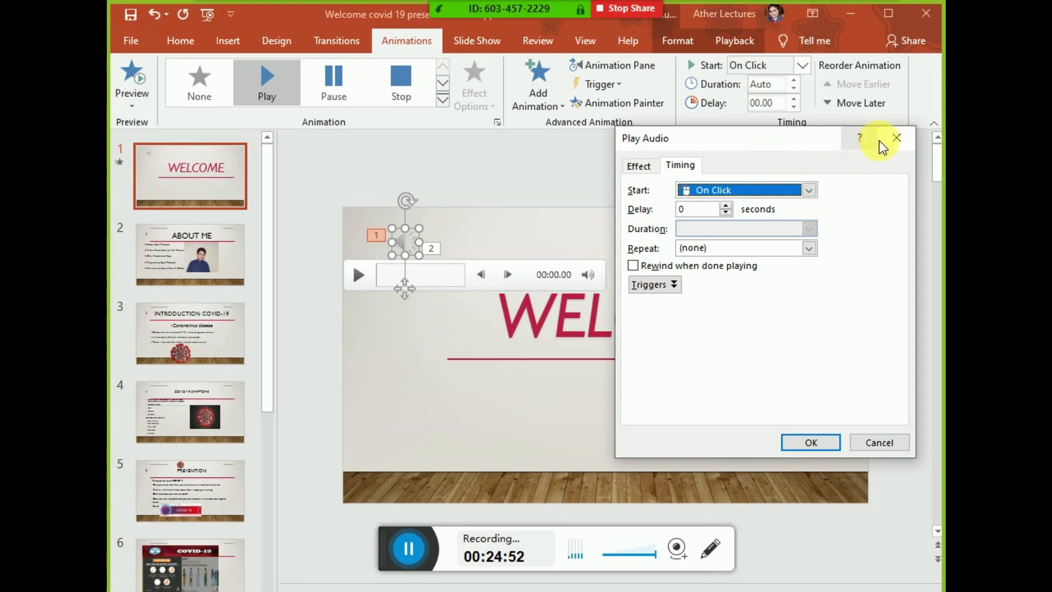
pyautogui.click(897, 138)
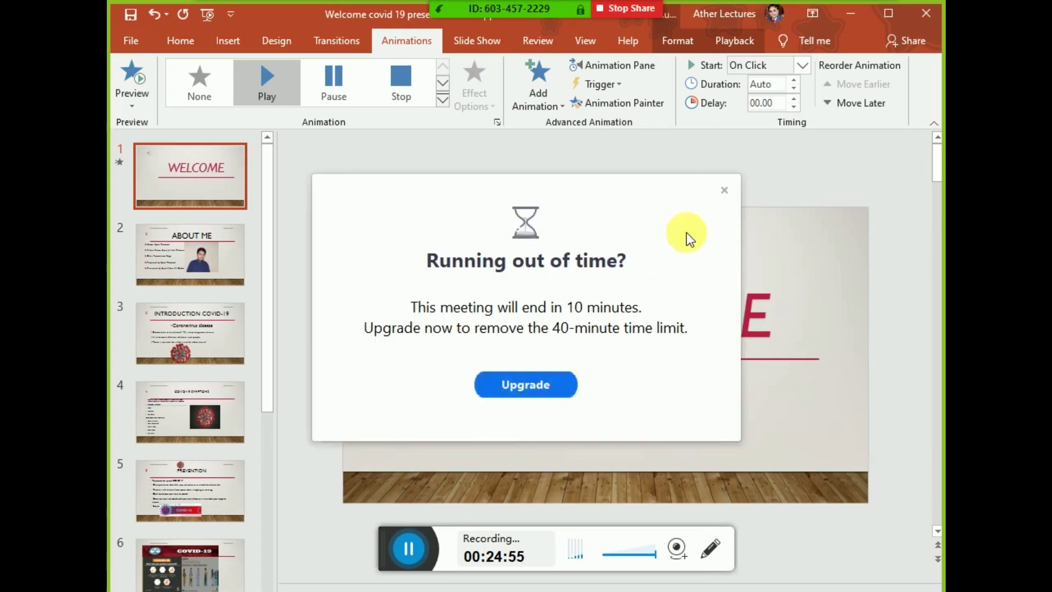
# Dismiss the Zoom notice, open the Animation Pane and preview the audio and Bounce animations.
pyautogui.click(724, 191)
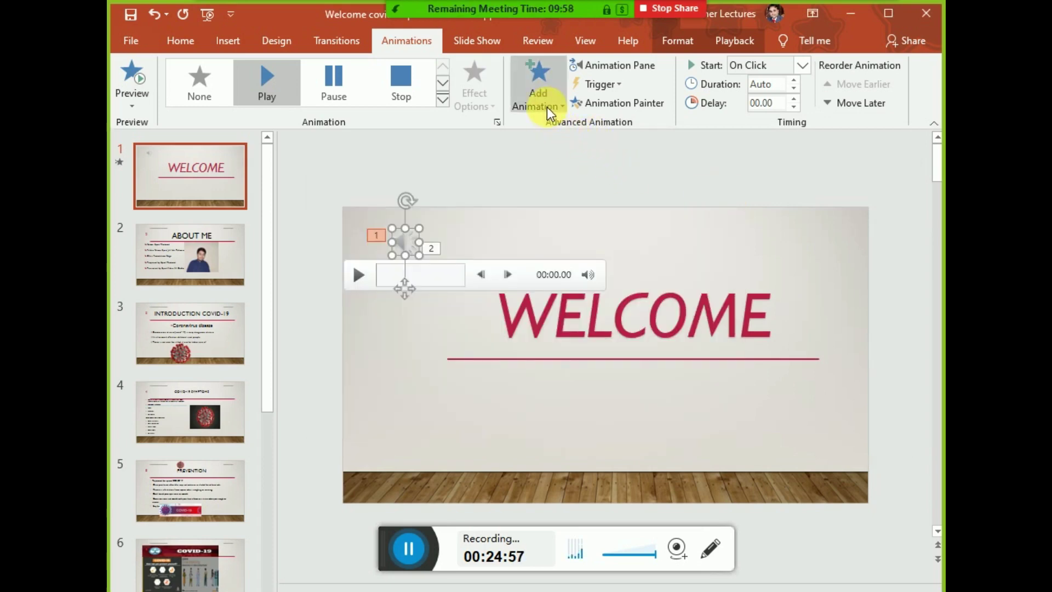
pyautogui.click(614, 66)
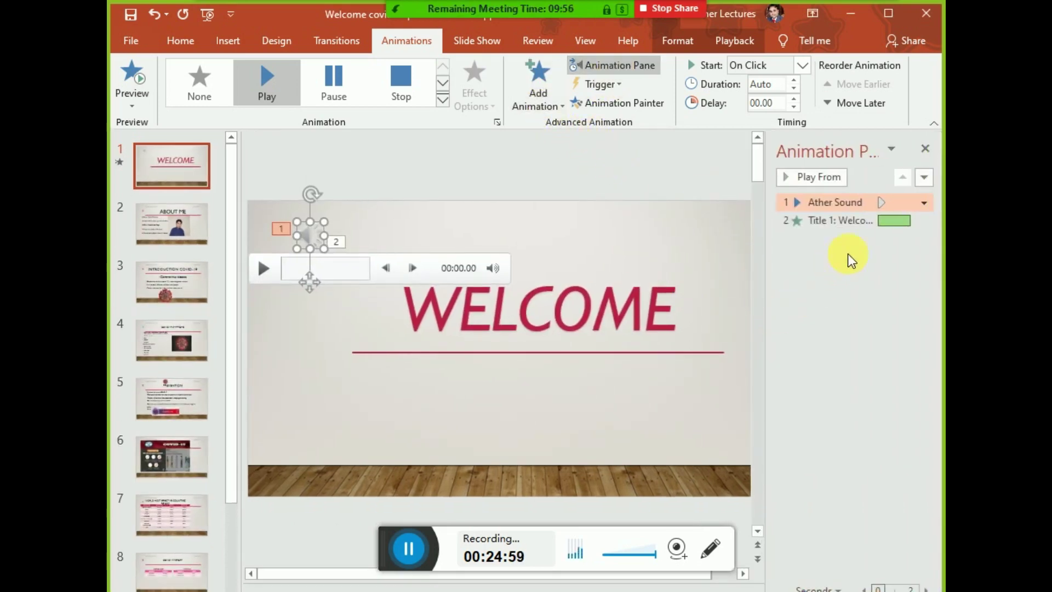
pyautogui.click(831, 180)
pyautogui.click(670, 184)
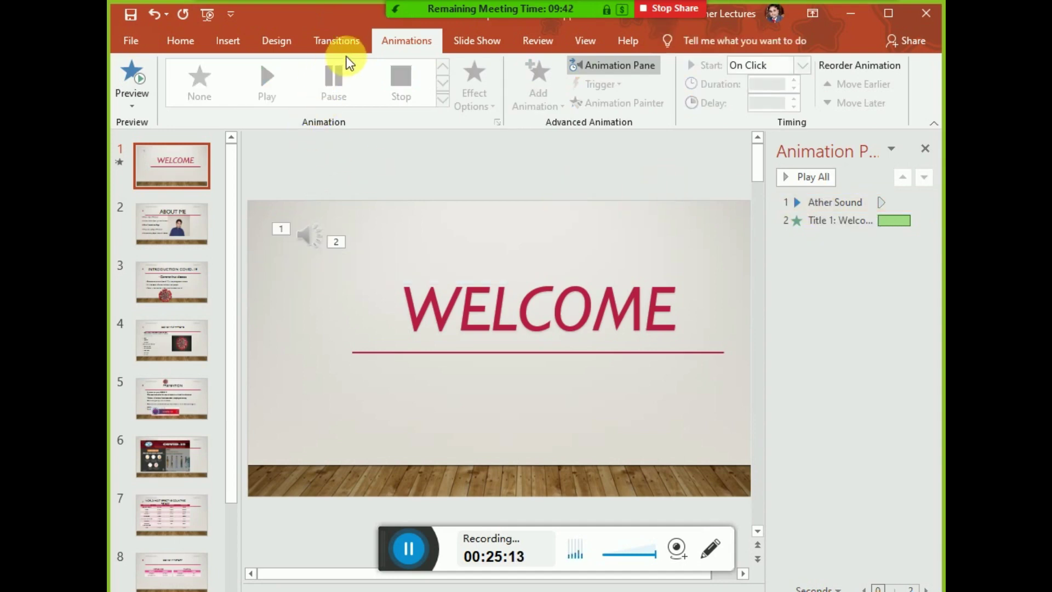
# Browse for an audio file on the PC, check accepted file types, then cancel.
pyautogui.click(228, 41)
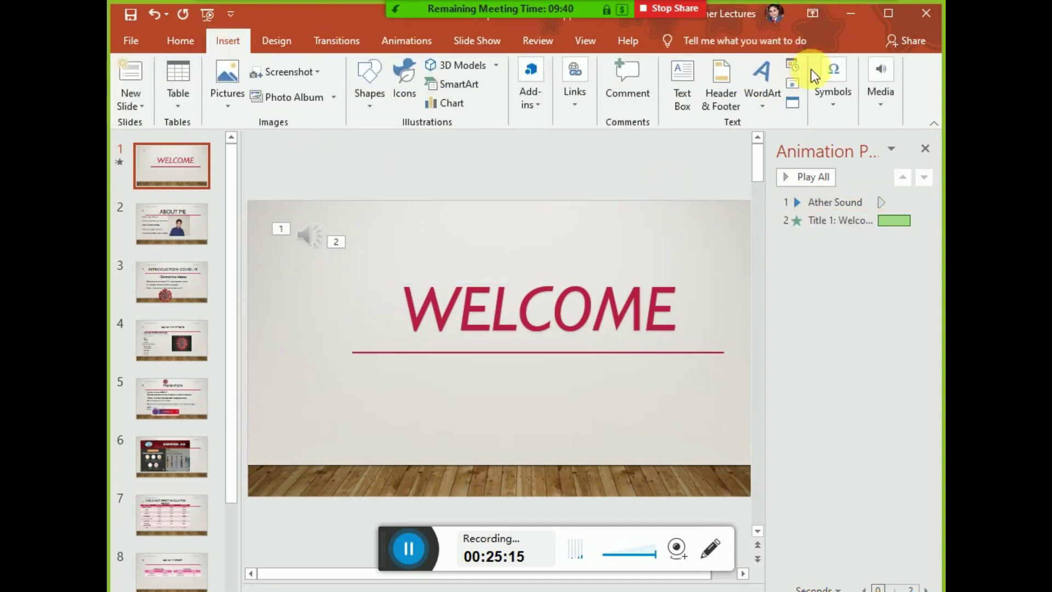
pyautogui.click(883, 94)
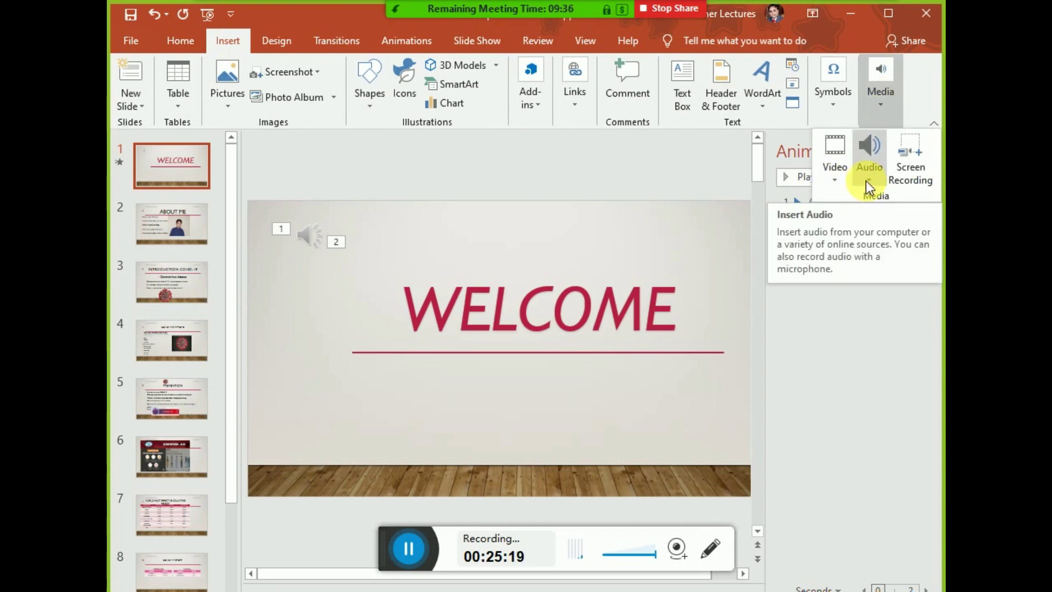
pyautogui.click(836, 182)
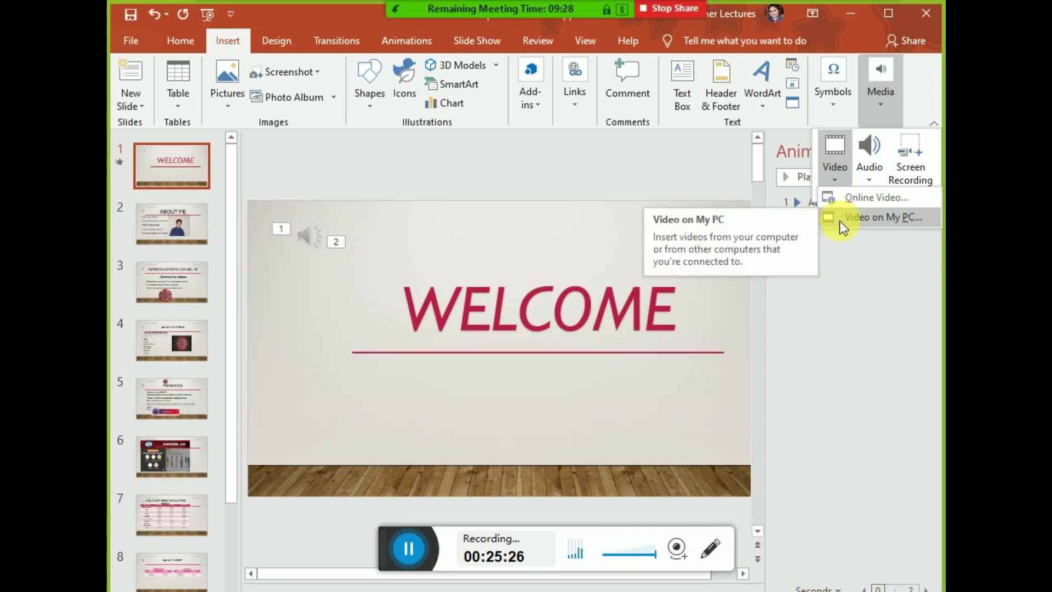
pyautogui.moveTo(870, 156)
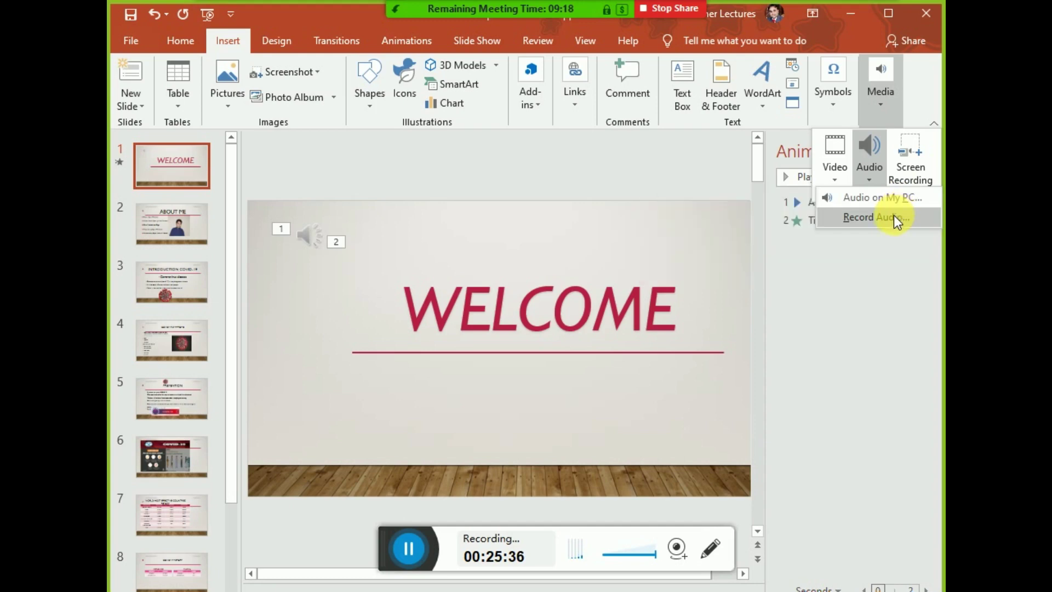
pyautogui.click(894, 200)
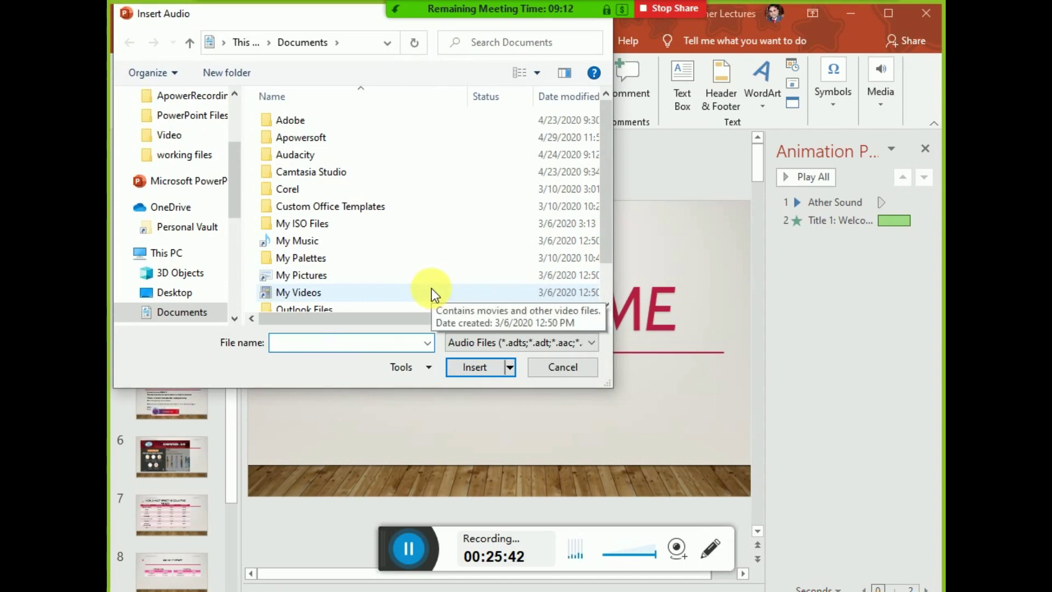
pyautogui.click(585, 345)
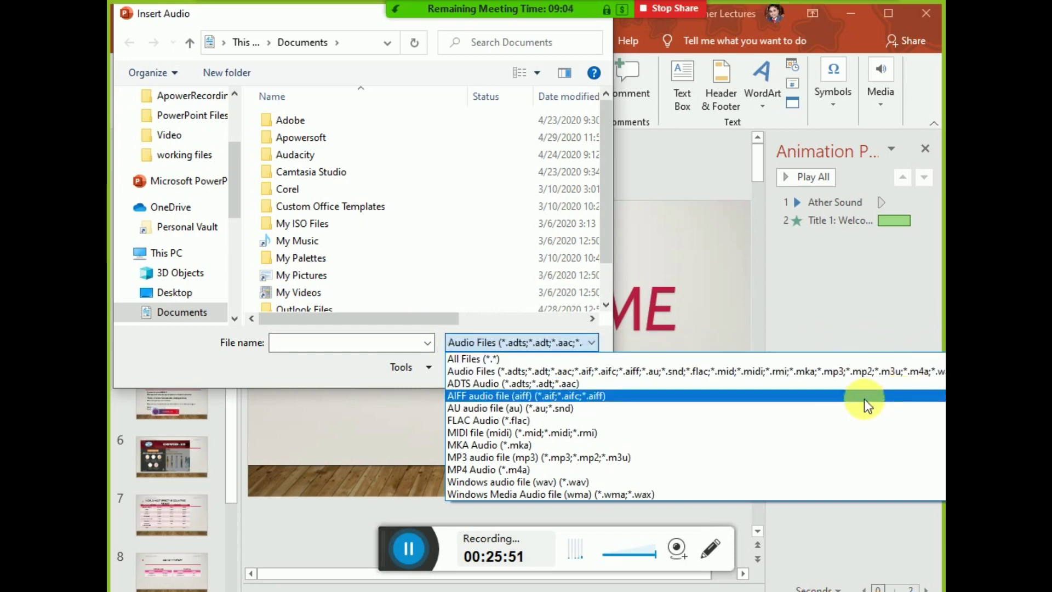
pyautogui.click(827, 373)
pyautogui.press('Escape')
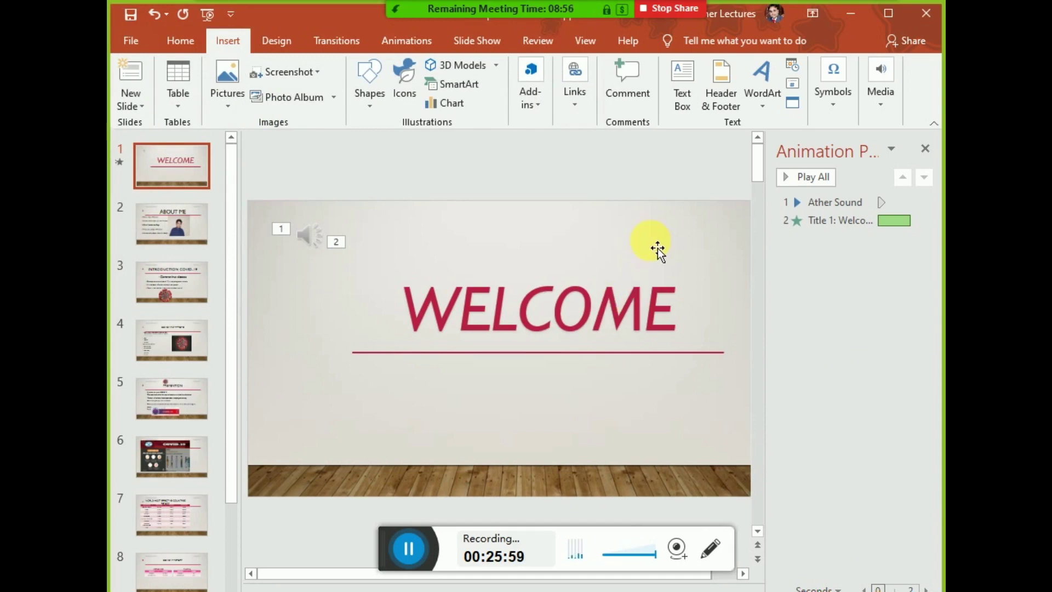
# Reopen the Media options to begin a screen recording.
pyautogui.click(884, 98)
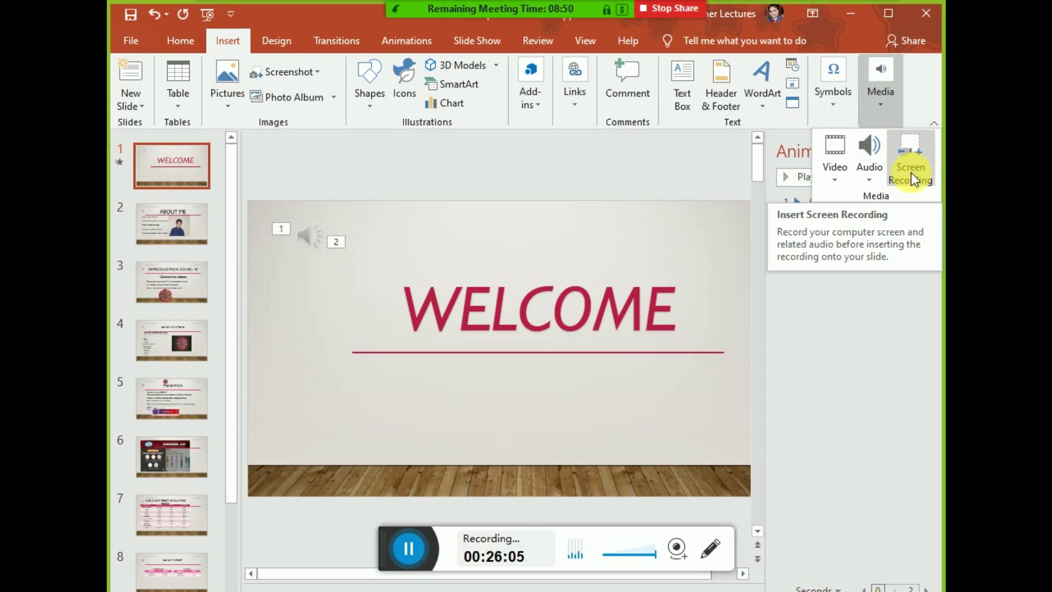
pyautogui.moveTo(389, 536); pyautogui.dragTo(361, 535)
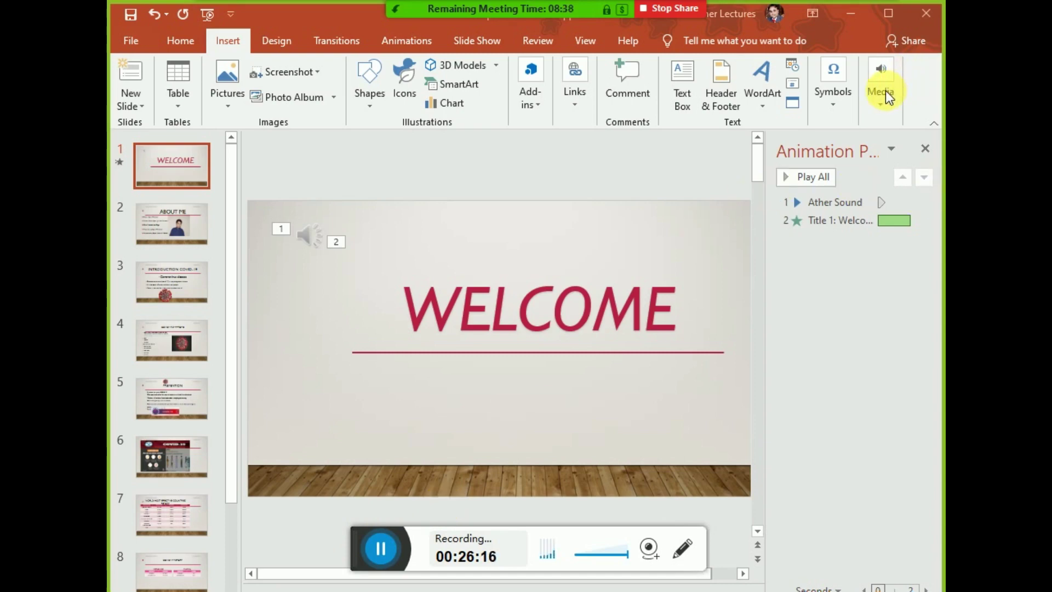
pyautogui.click(879, 106)
# Start a screen recording of a marked area of the screen.
pyautogui.click(906, 166)
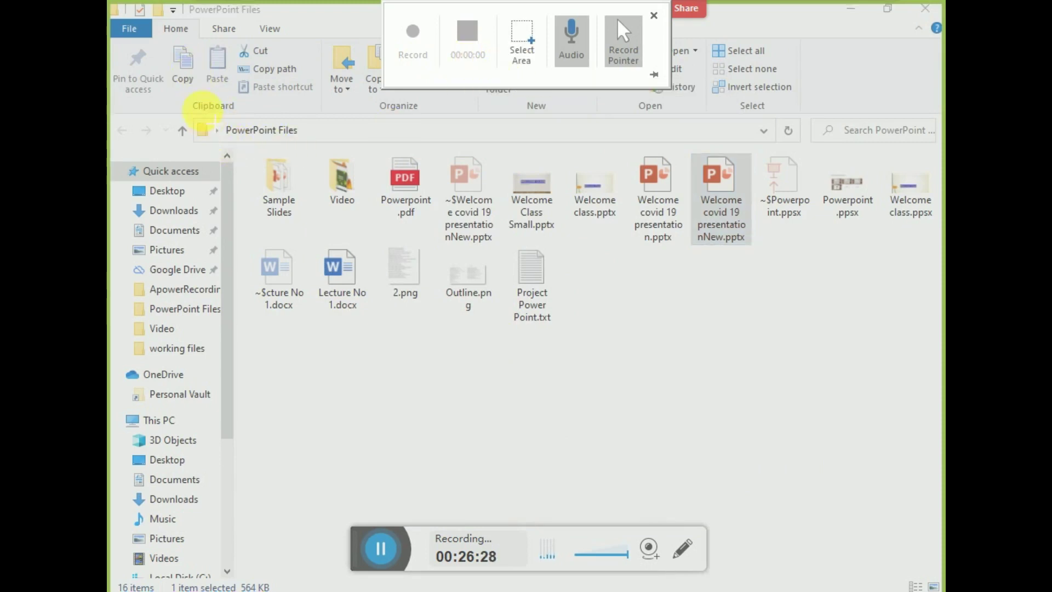
pyautogui.moveTo(183, 100); pyautogui.dragTo(937, 348)
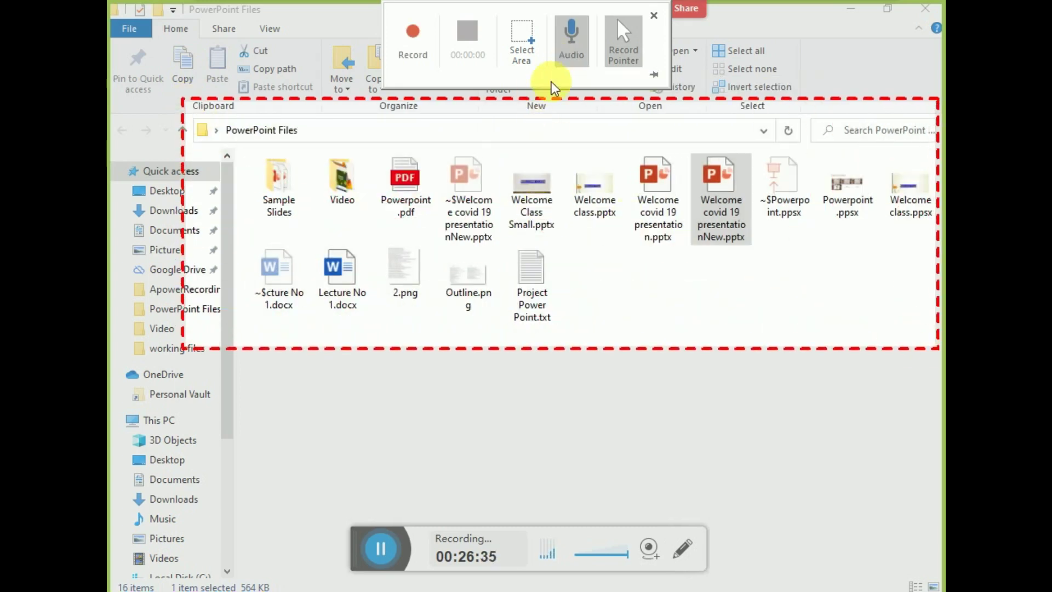
pyautogui.click(411, 39)
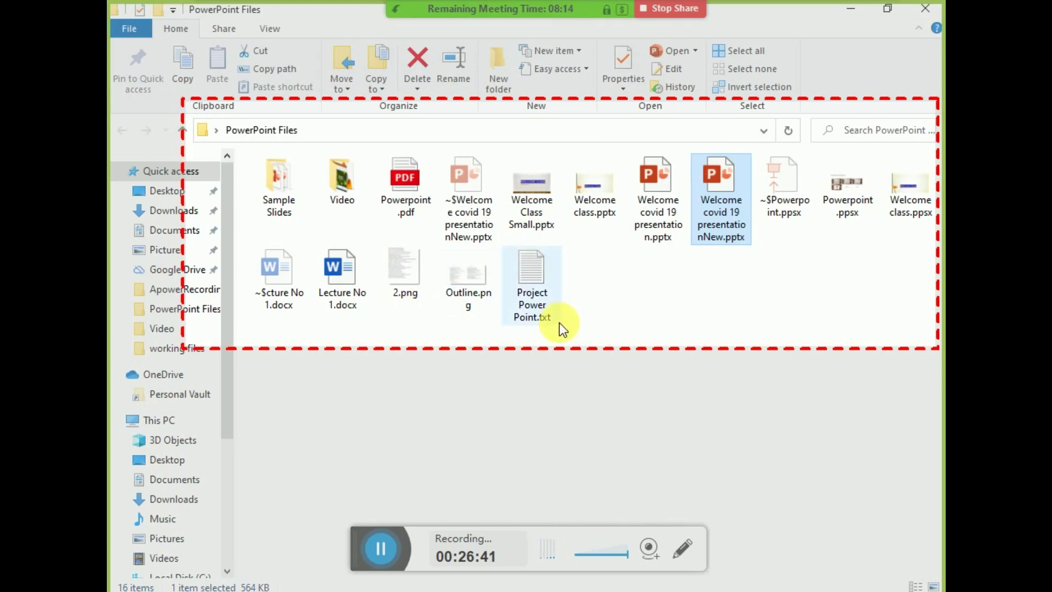
# Open Welcome class.pptx, close the PowerPoint Files folder, and return to the presentation.
pyautogui.click(581, 211)
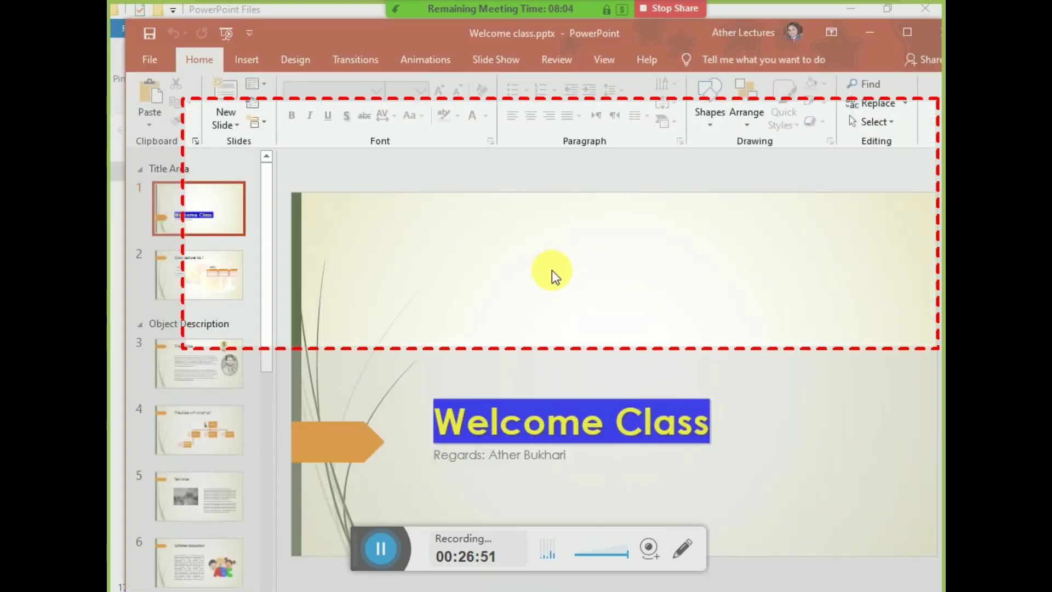
pyautogui.click(866, 36)
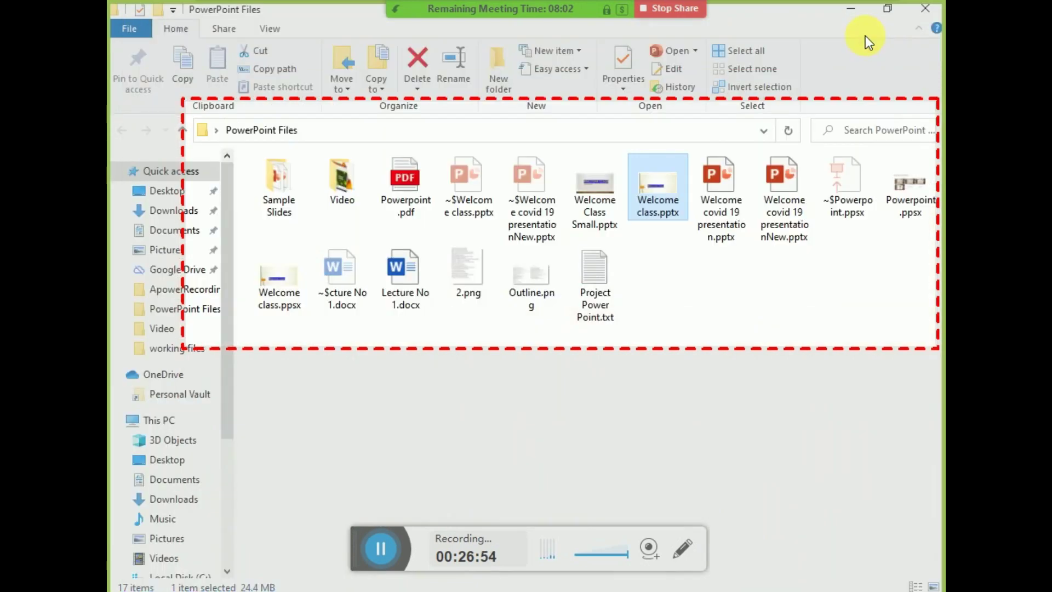
pyautogui.click(923, 7)
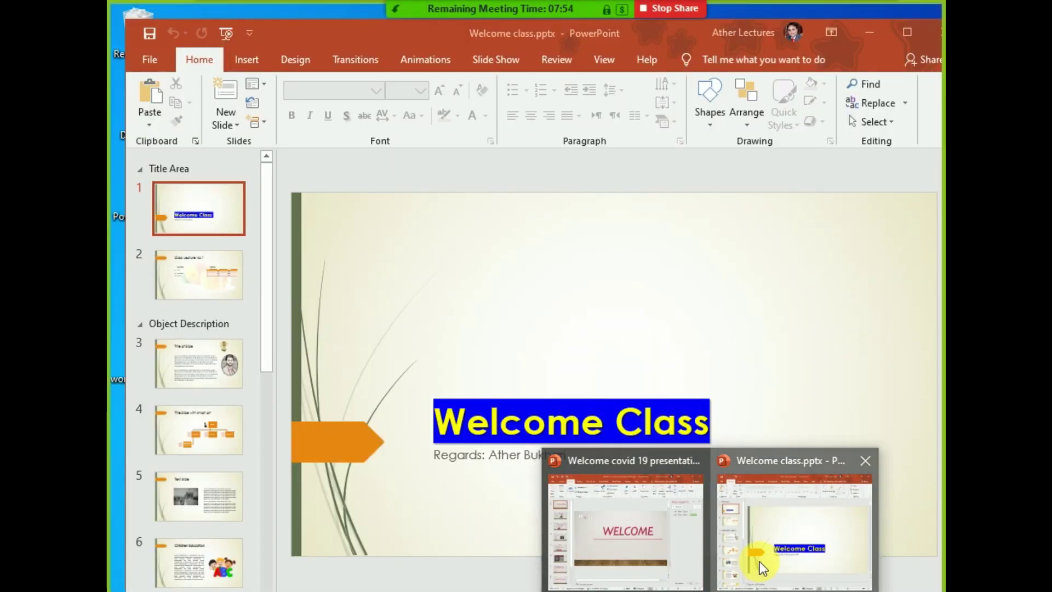
pyautogui.click(748, 582)
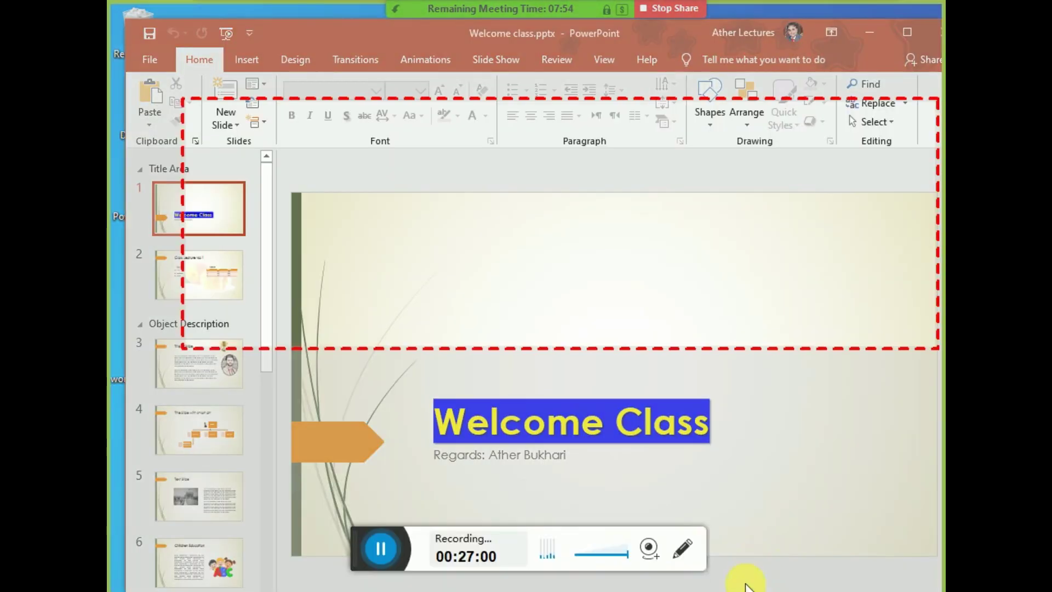
# Check the Insert > Media audio choices without inserting, then close the WELCOME slide's Animation Pane.
pyautogui.click(666, 559)
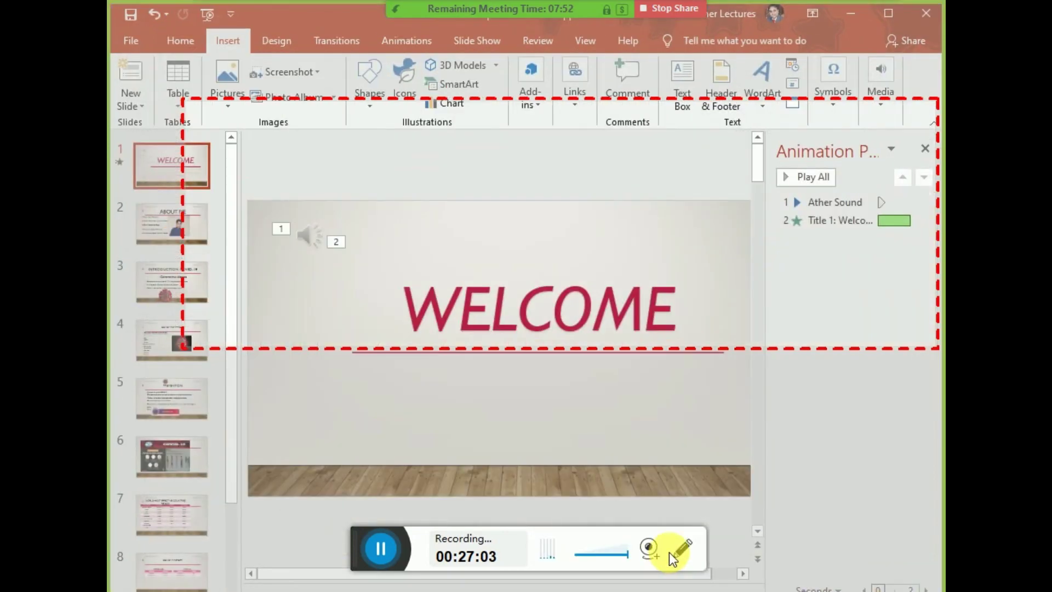
pyautogui.click(888, 108)
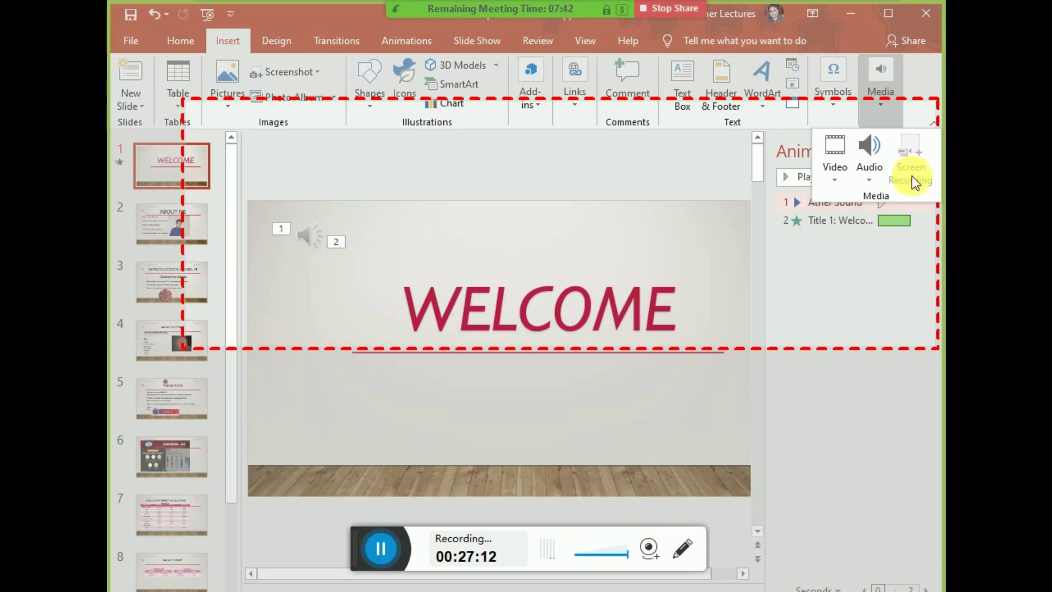
pyautogui.click(871, 175)
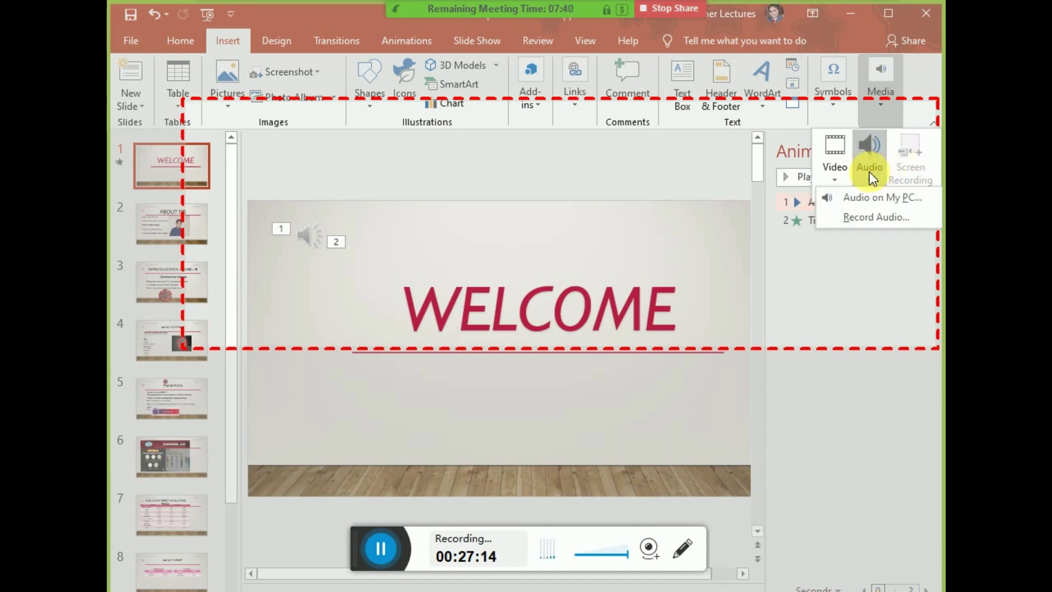
pyautogui.click(472, 307)
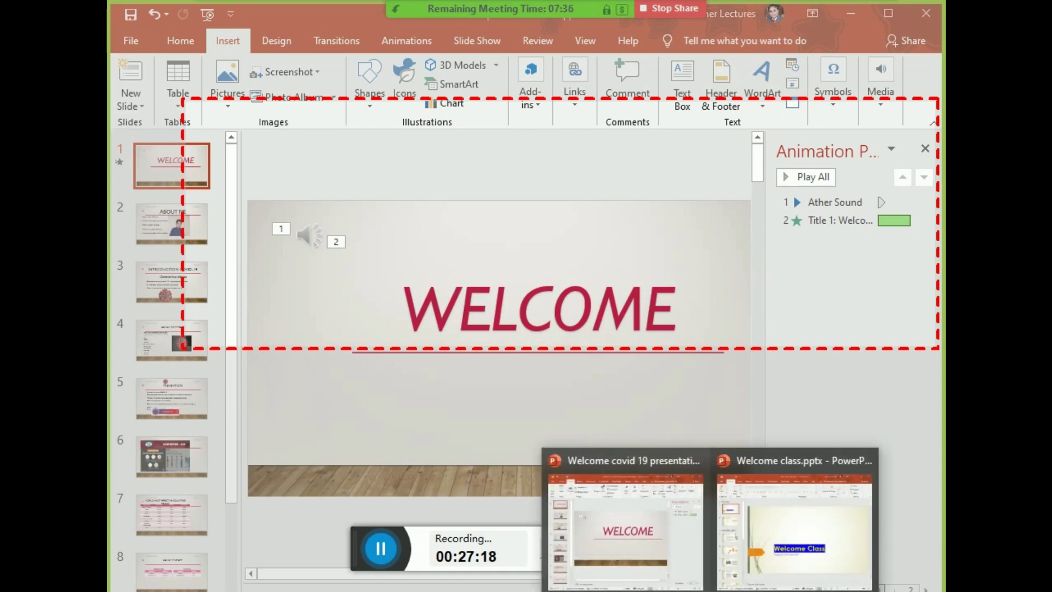
pyautogui.click(650, 543)
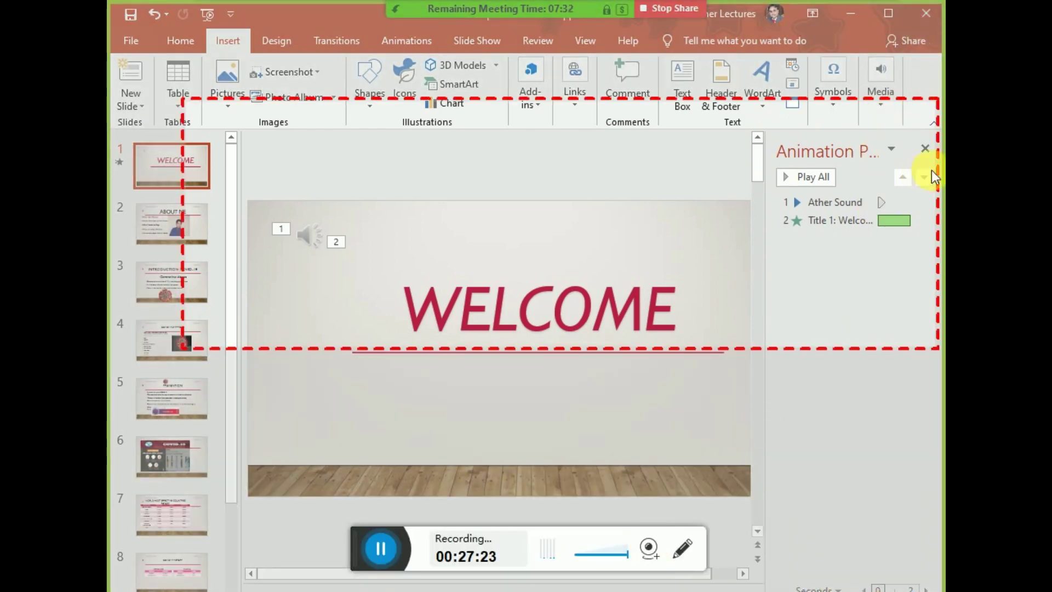
pyautogui.click(934, 148)
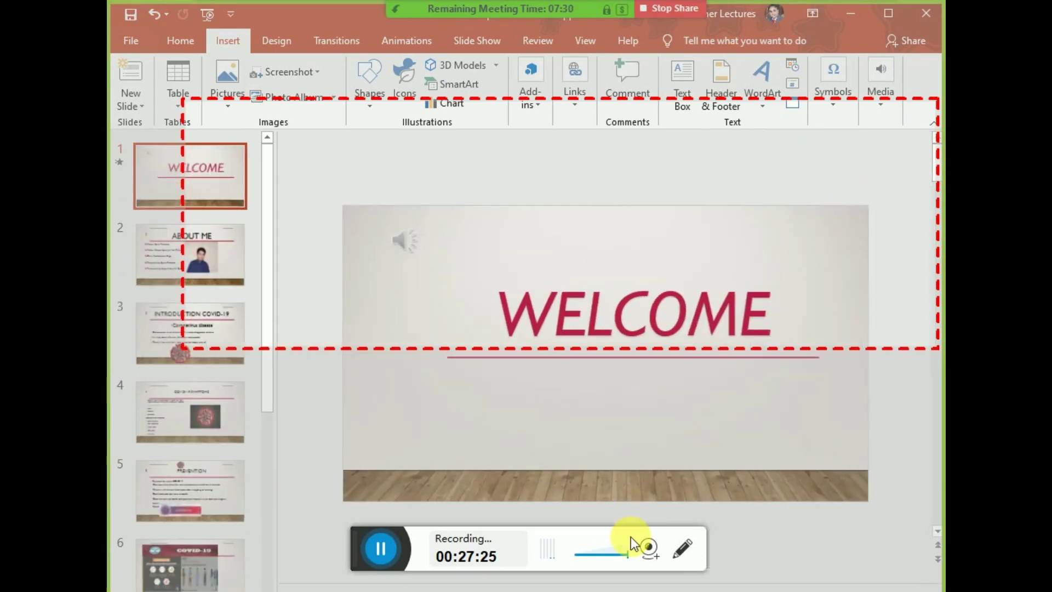
# Return to the Welcome covid 19 presentation on slide 3 and show the Media insertion options.
pyautogui.hotkey('alt', 'Tab')
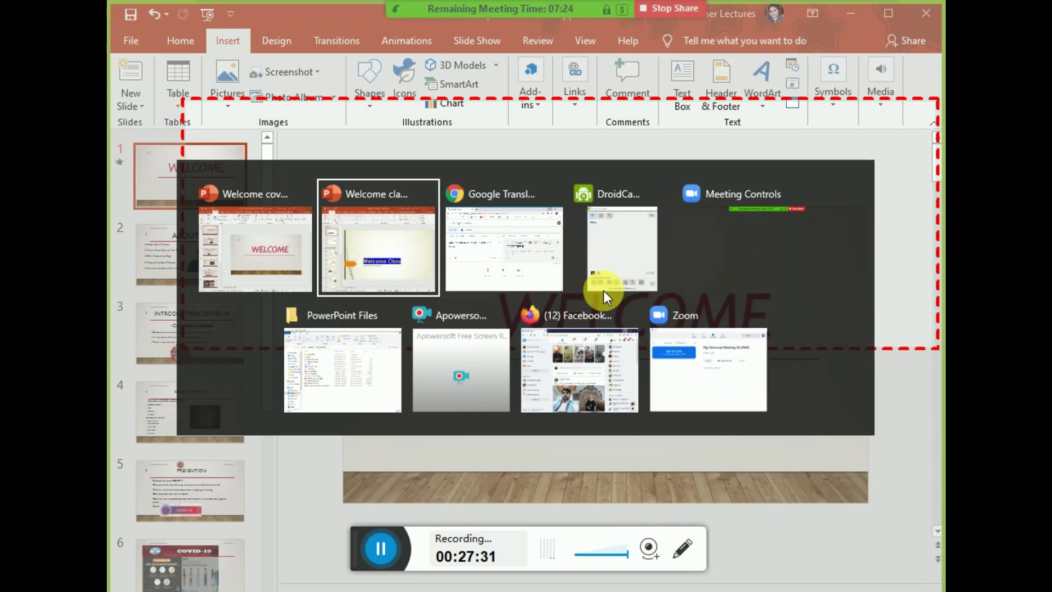
pyautogui.hotkey('alt', 'shift', 'Tab')
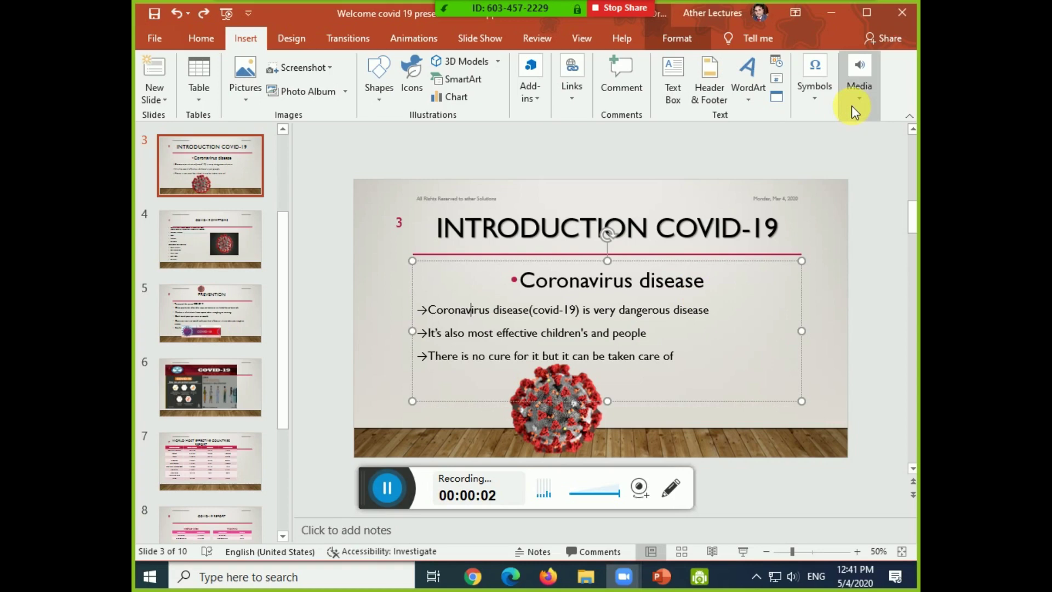
pyautogui.click(857, 101)
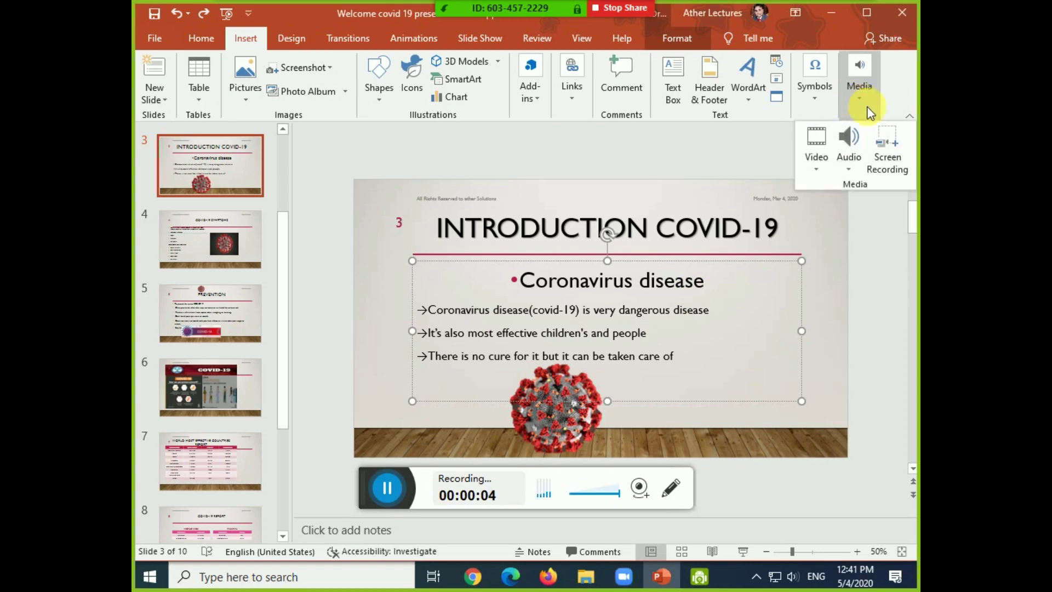
# Start a screen recording with its capture area around the covid.gov.pk COVID-19 hero banner.
pyautogui.click(889, 166)
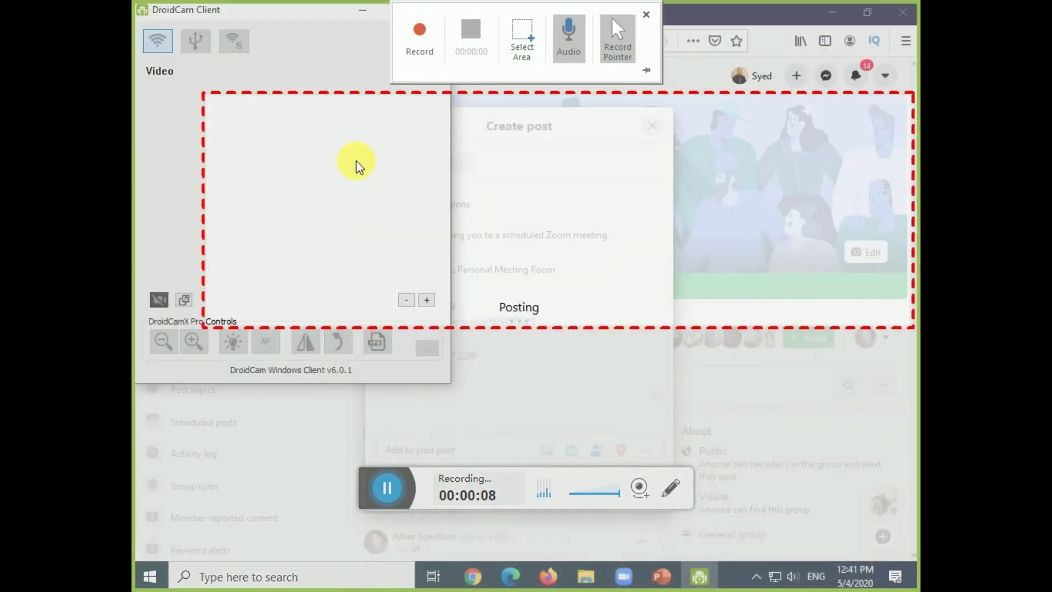
pyautogui.click(363, 9)
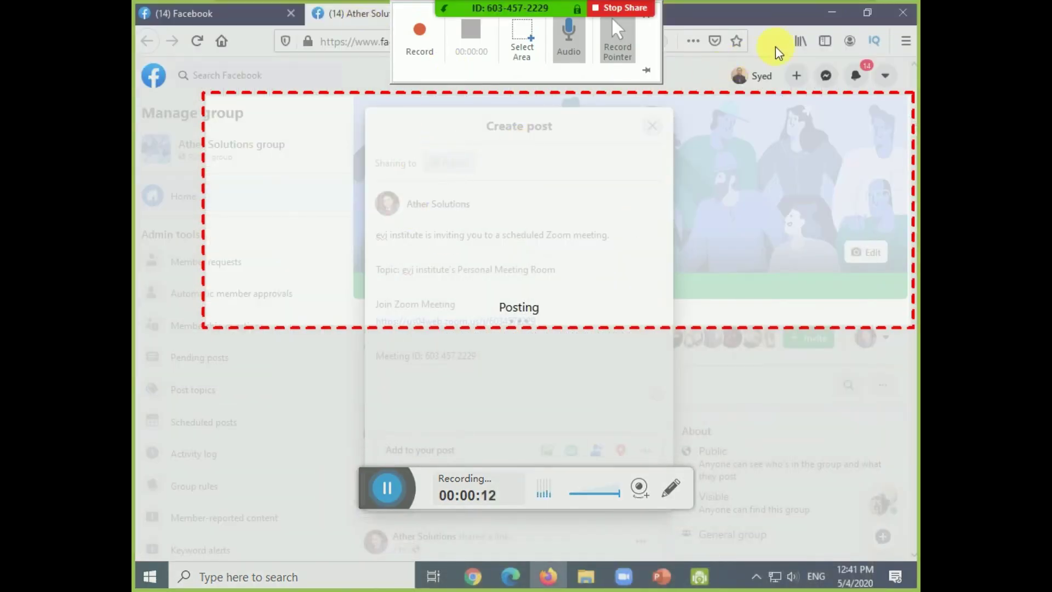
pyautogui.click(833, 13)
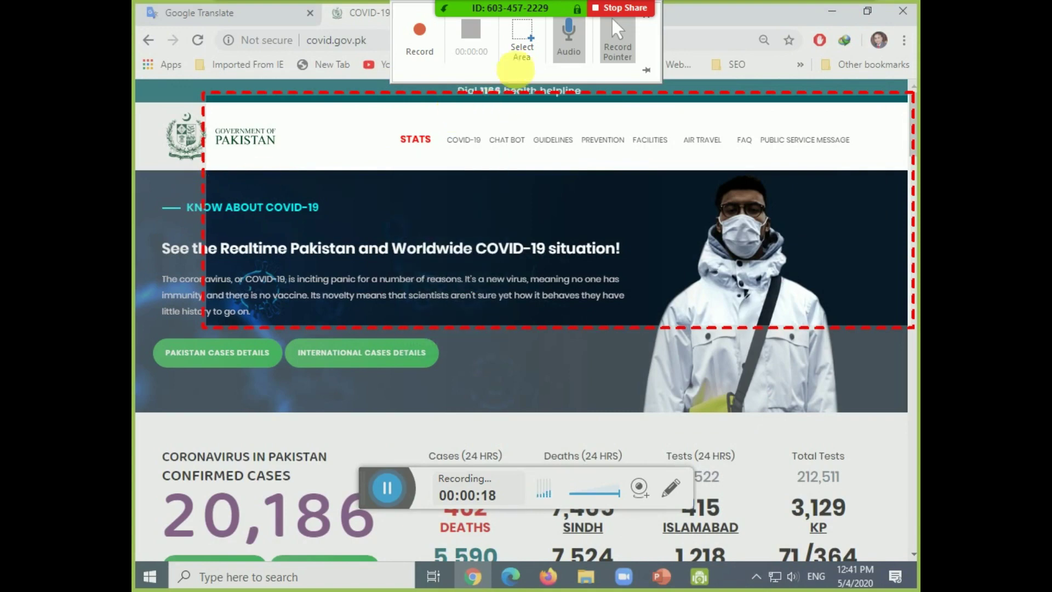
pyautogui.click(521, 41)
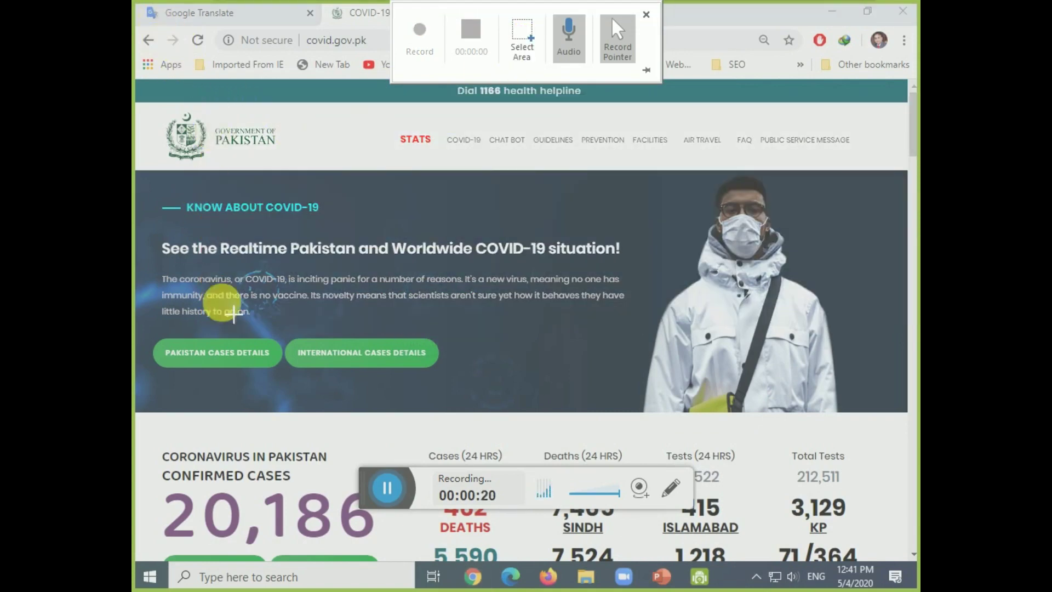
pyautogui.moveTo(134, 169)
pyautogui.mouseDown()
pyautogui.moveTo(882, 422)
pyautogui.moveTo(907, 415)
pyautogui.mouseUp()
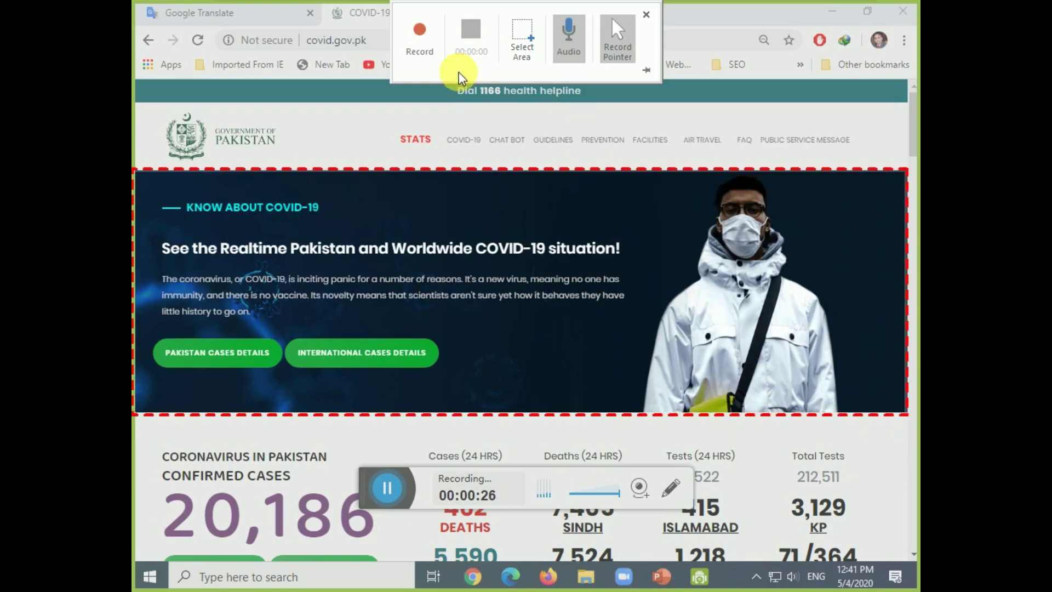
# Record the marked banner area, then stop so the clip lands on slide 3 as a video.
pyautogui.click(430, 62)
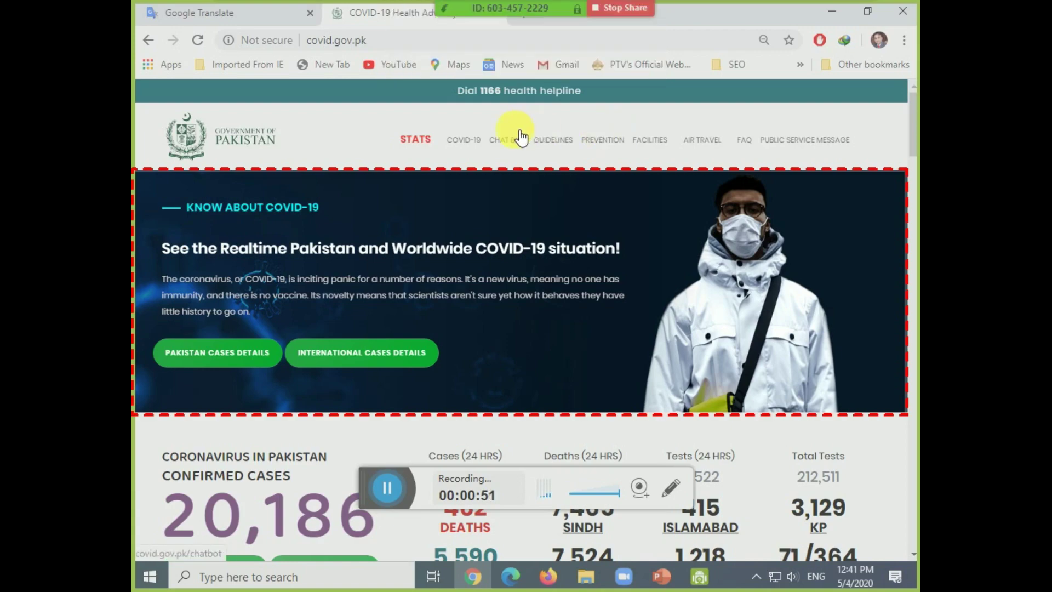
pyautogui.moveTo(481, 6)
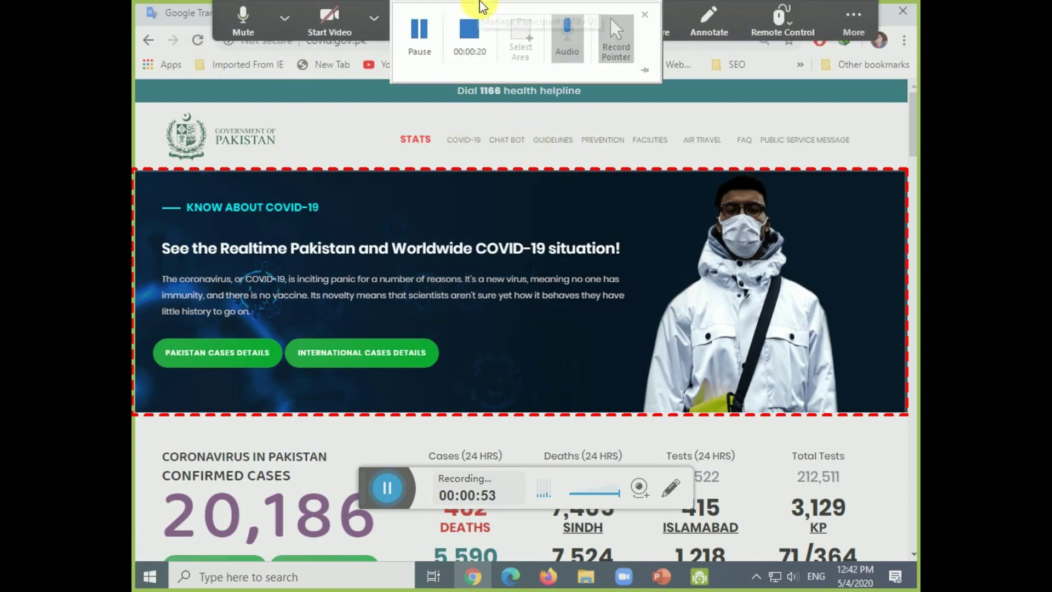
pyautogui.click(466, 45)
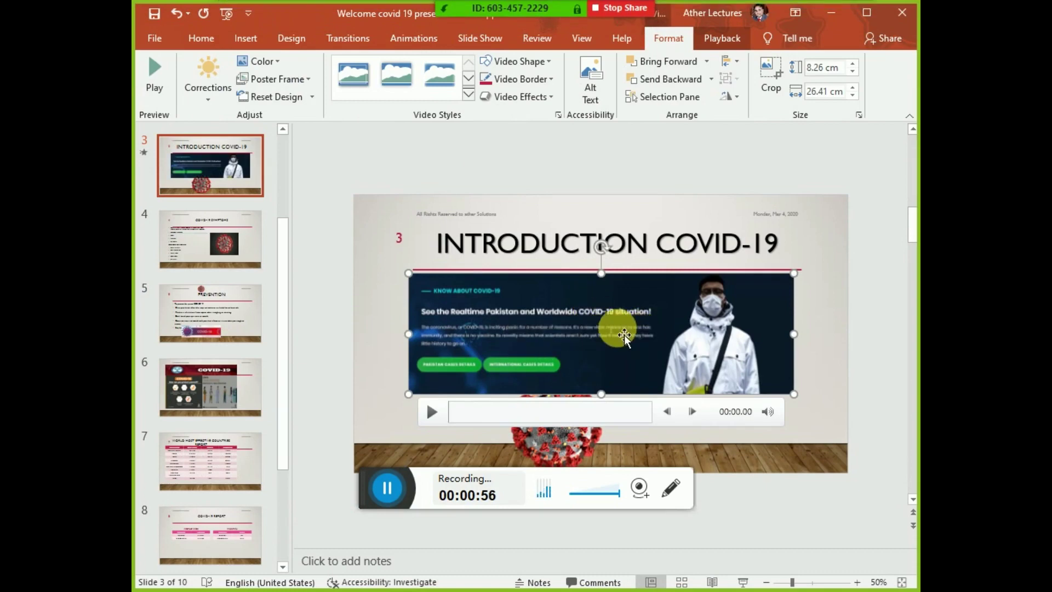
# Nudge the recorded banner video on slide 3, then delete it.
pyautogui.moveTo(639, 340)
pyautogui.mouseDown()
pyautogui.moveTo(636, 322)
pyautogui.moveTo(611, 516)
pyautogui.moveTo(637, 354)
pyautogui.mouseUp()
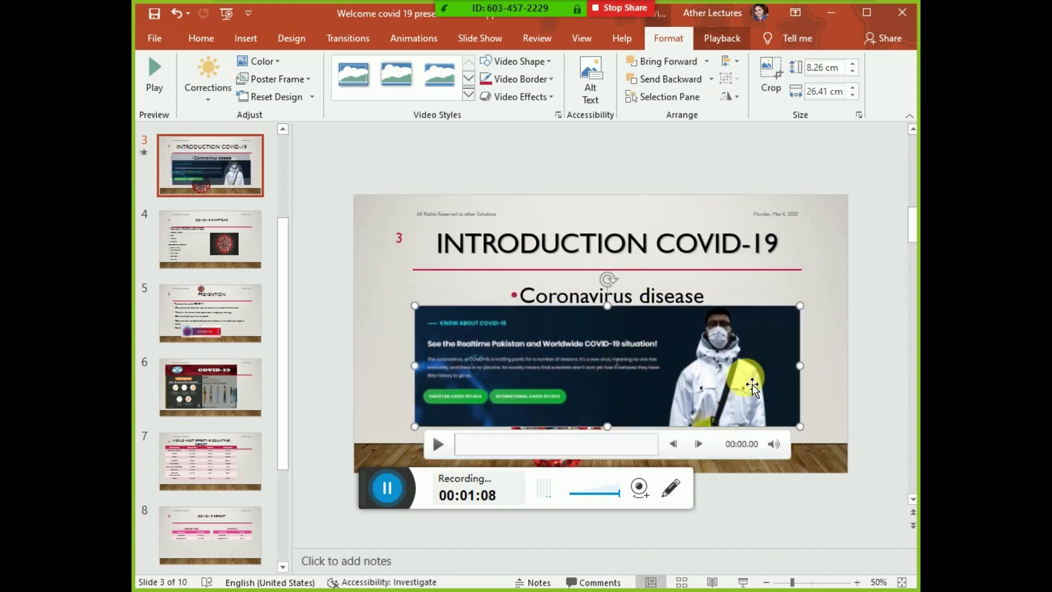
pyautogui.press('Delete')
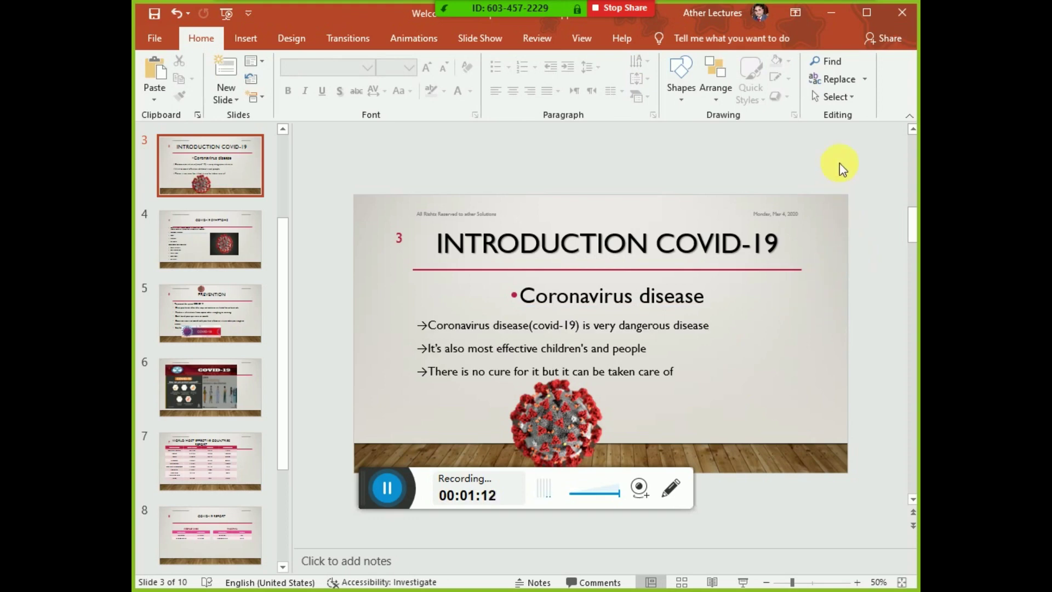
# Browse the Insert > Media video and audio choices without inserting, then switch to the browser.
pyautogui.click(247, 39)
pyautogui.click(859, 101)
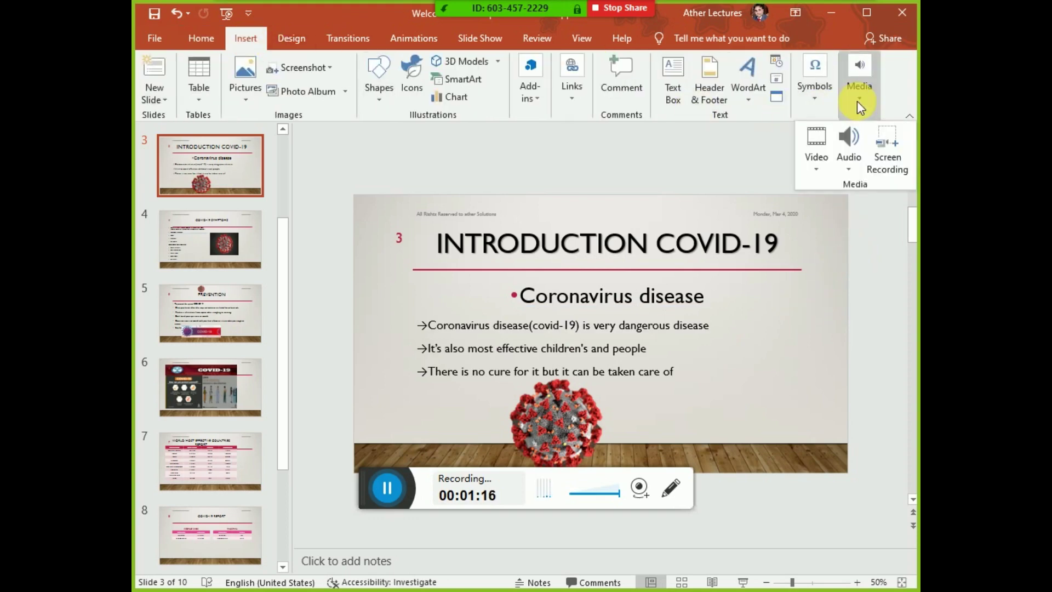
pyautogui.click(819, 167)
pyautogui.click(840, 169)
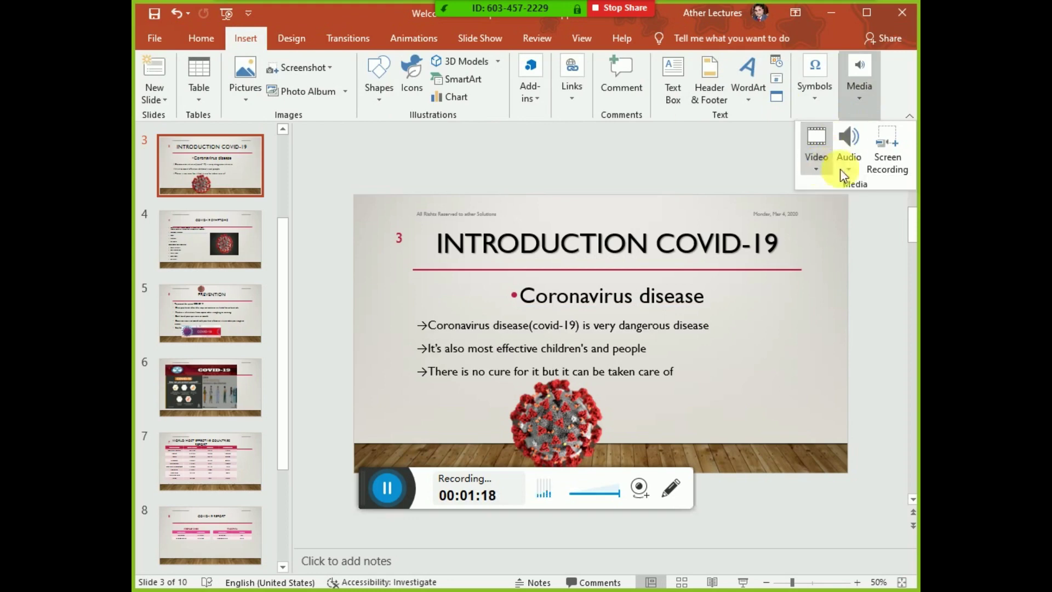
pyautogui.click(847, 170)
pyautogui.click(848, 170)
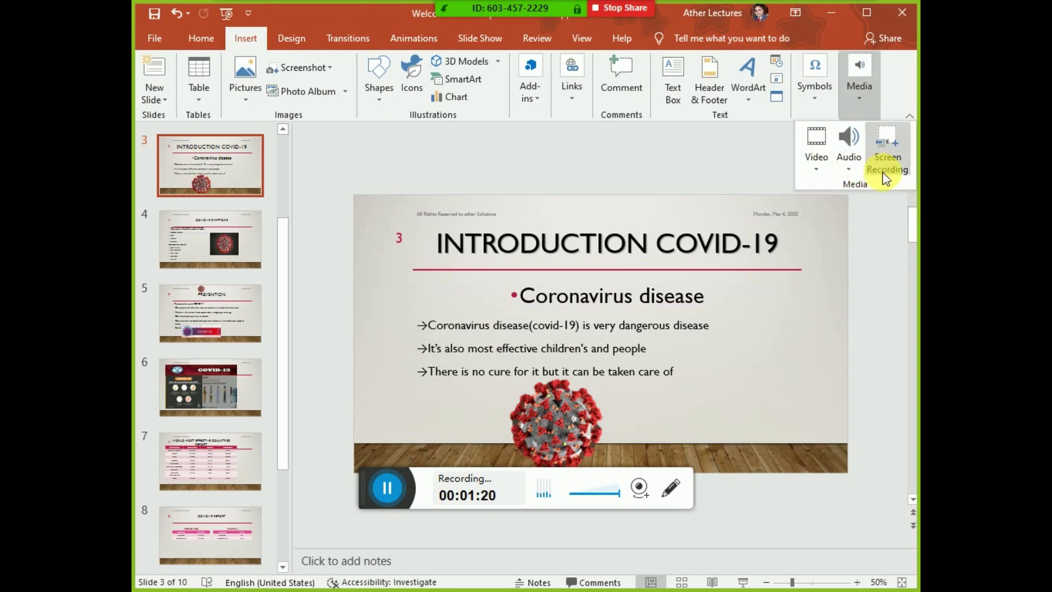
pyautogui.click(755, 157)
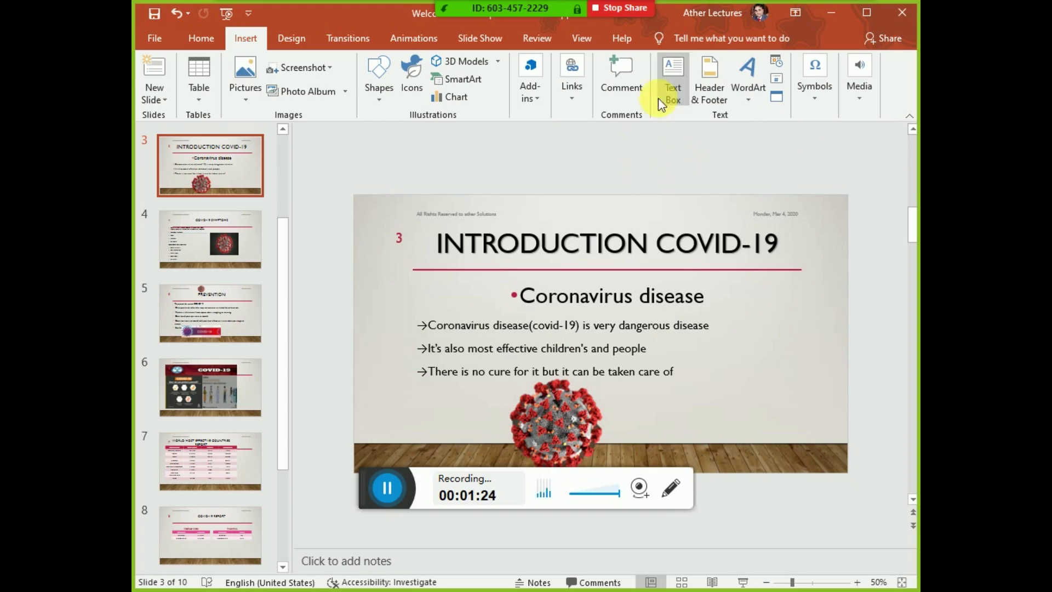
pyautogui.hotkey('alt', 'Tab')
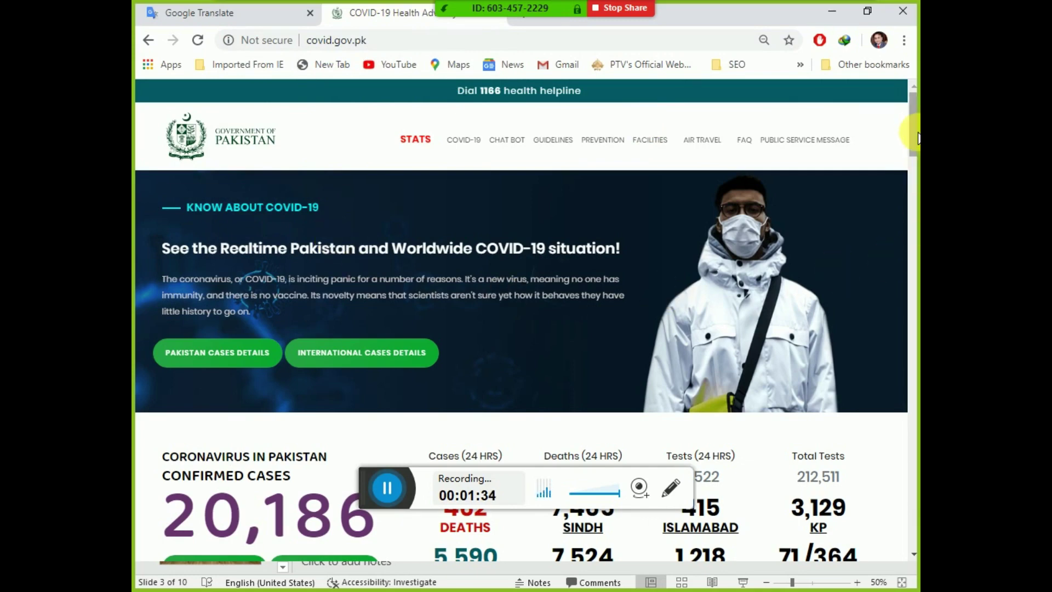
# Scroll through the covid.gov.pk page, briefly select the word 'reasons', then minimize Chrome.
pyautogui.scroll(-1, 916, 140)
pyautogui.scroll(-1, 916, 140)
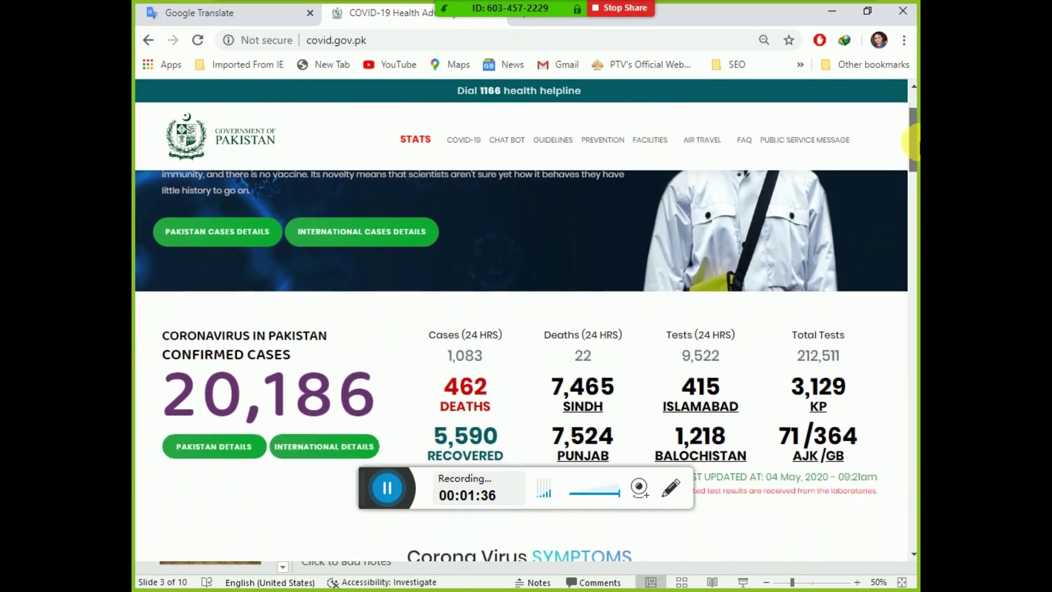
pyautogui.scroll(2, 917, 140)
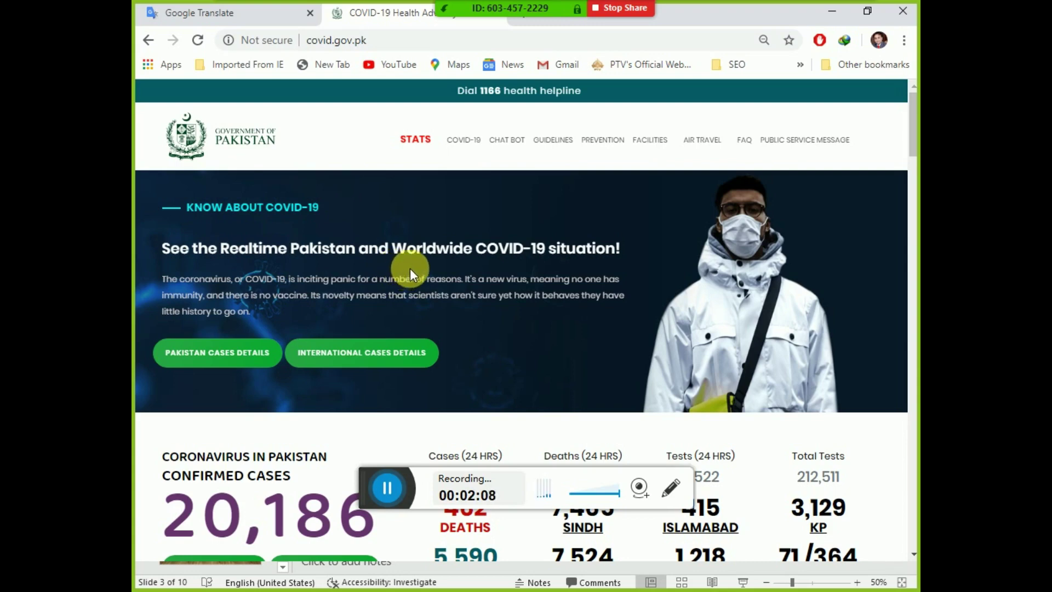
pyautogui.doubleClick(445, 279)
pyautogui.click(444, 280)
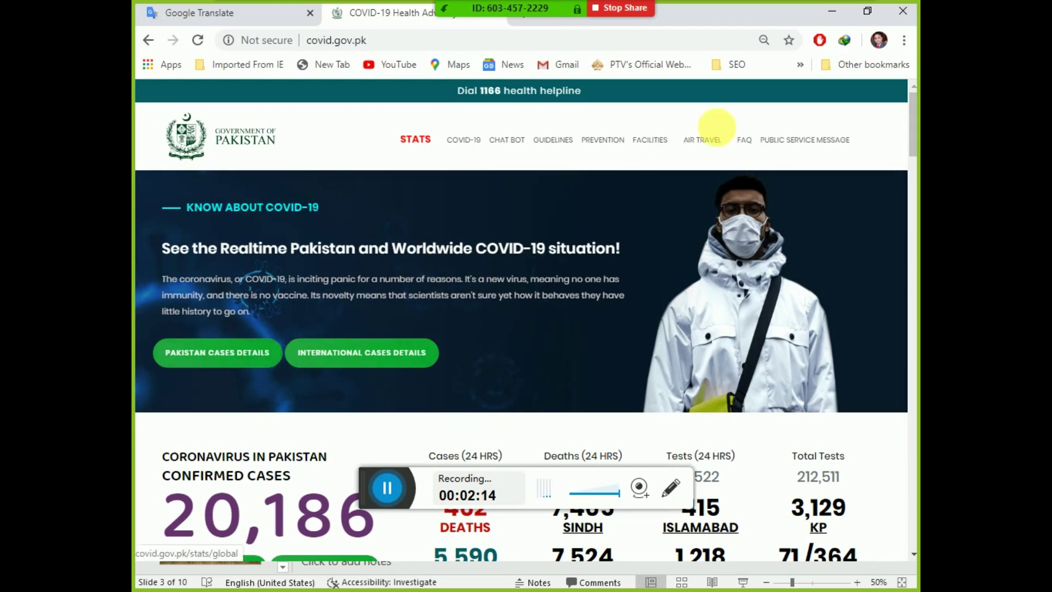
pyautogui.click(832, 11)
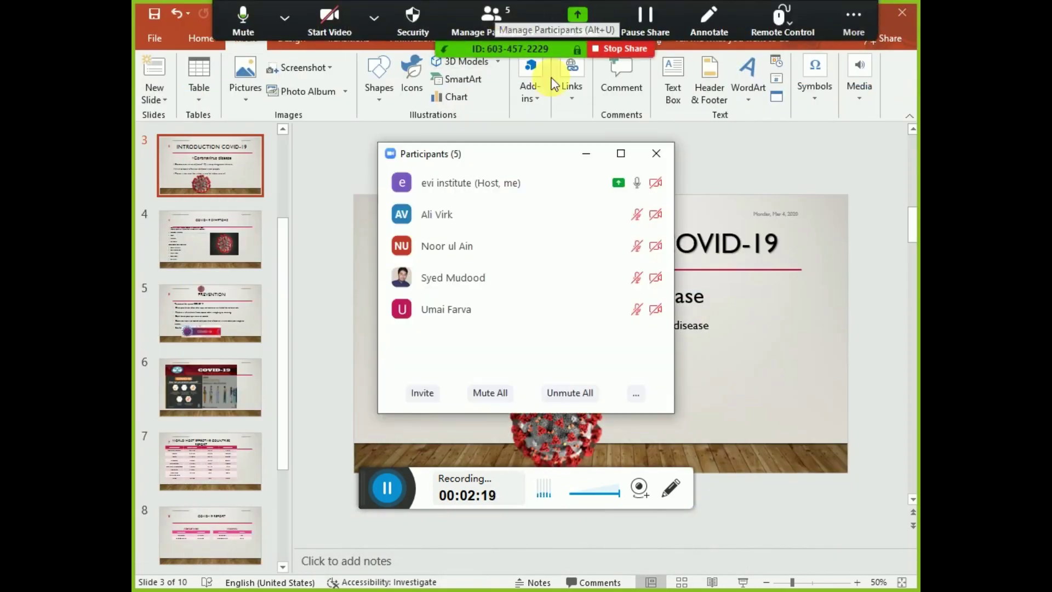
# Close Zoom's Participants window so slide 3, INTRODUCTION COVID-19, is fully visible.
pyautogui.click(586, 153)
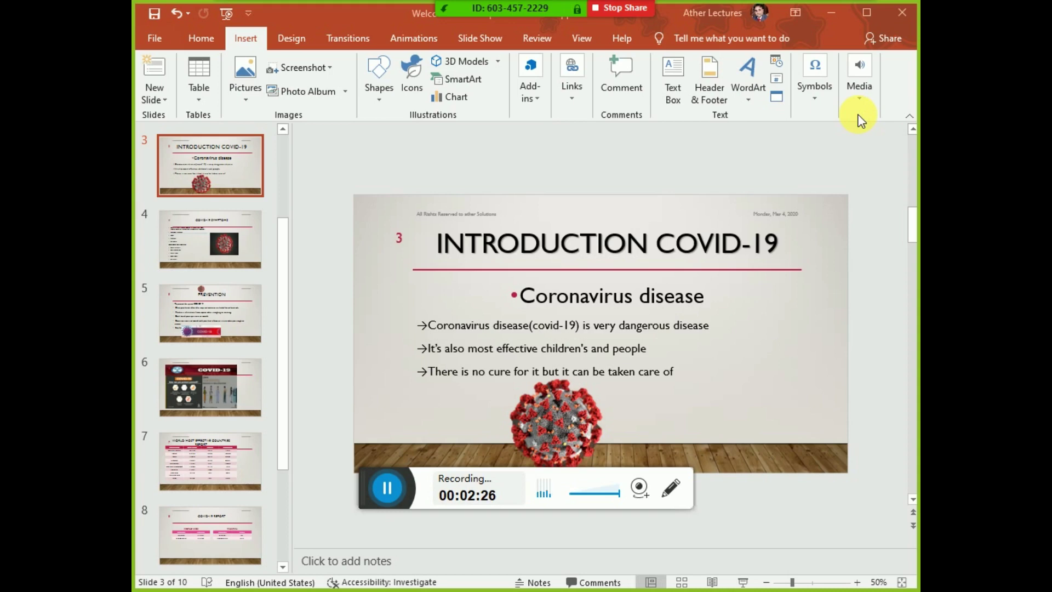
# Screen-clip a desktop region onto slide 3 and move the screenshot to the upper right.
pyautogui.click(297, 68)
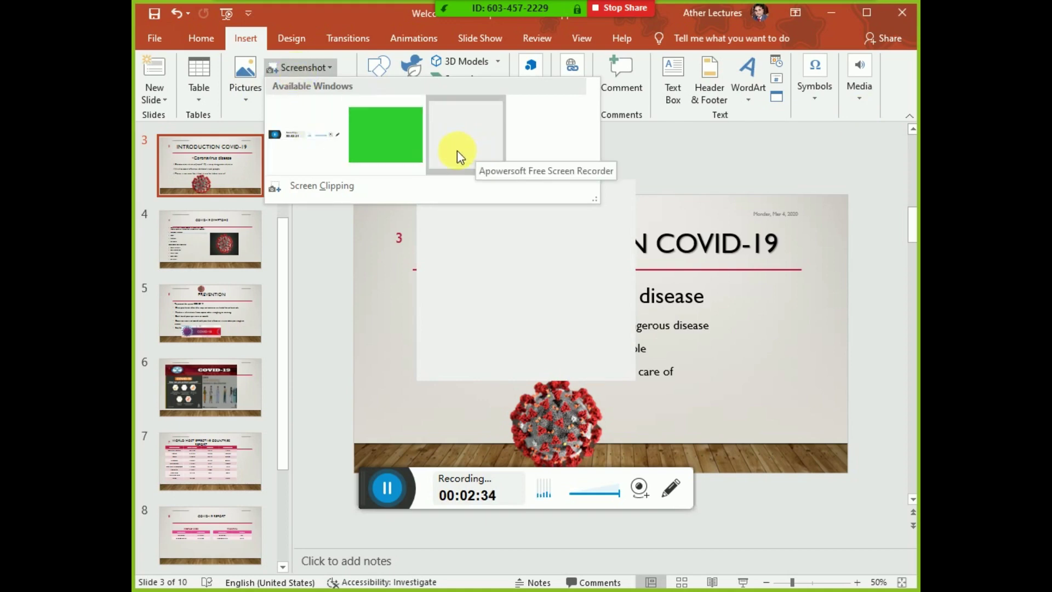
pyautogui.click(342, 185)
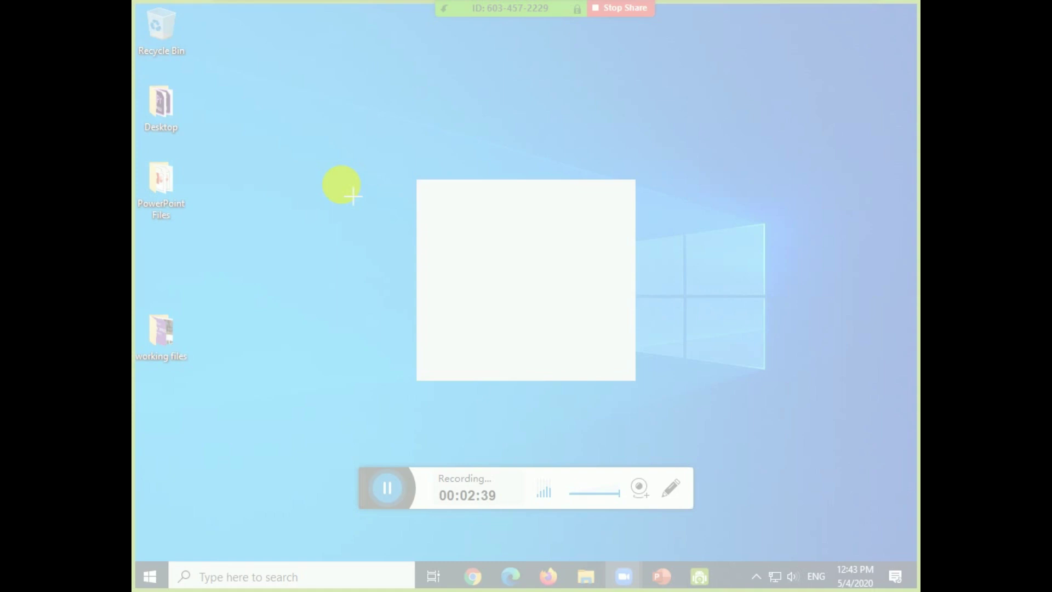
pyautogui.moveTo(375, 134); pyautogui.dragTo(651, 377)
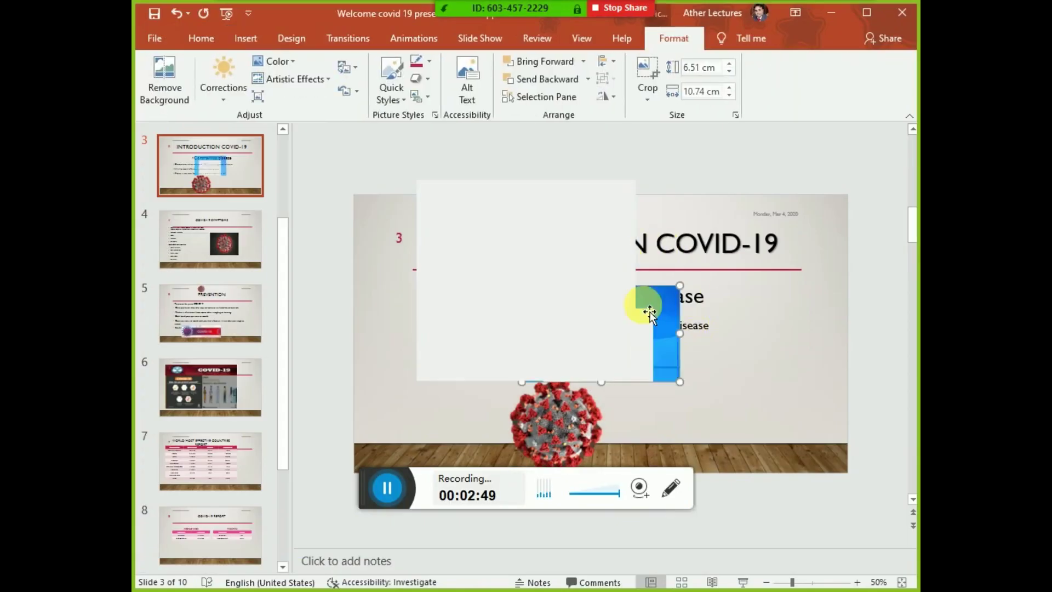
pyautogui.moveTo(650, 312); pyautogui.dragTo(851, 273)
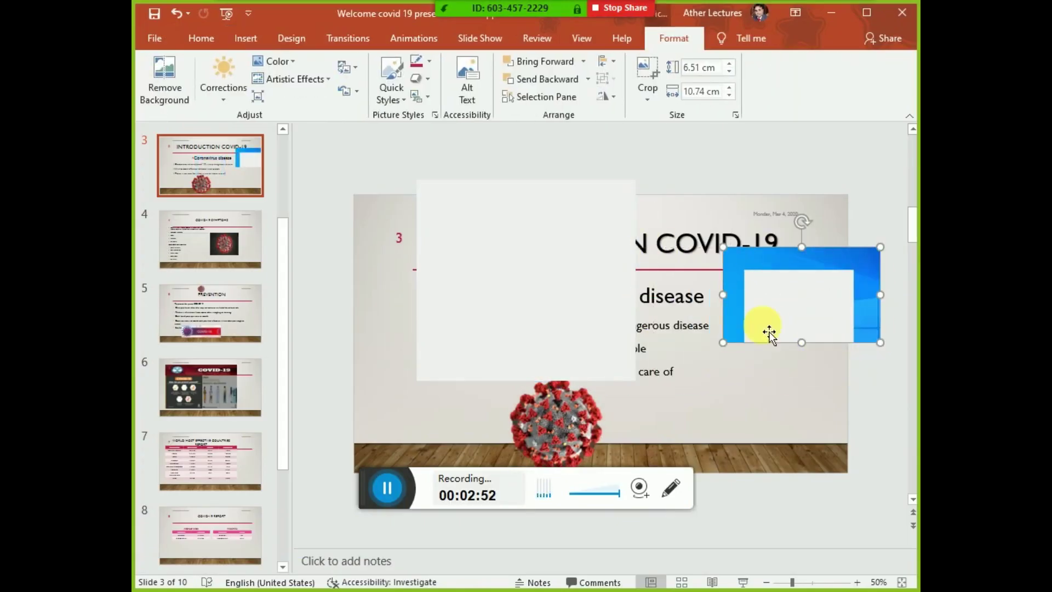
pyautogui.click(685, 329)
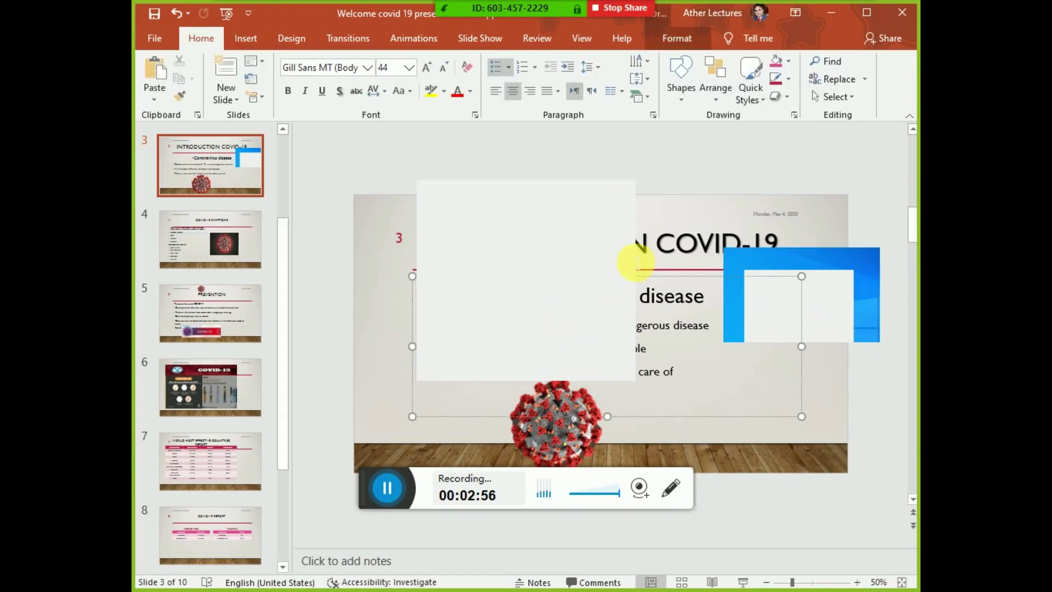
pyautogui.hotkey('alt', 'Tab')
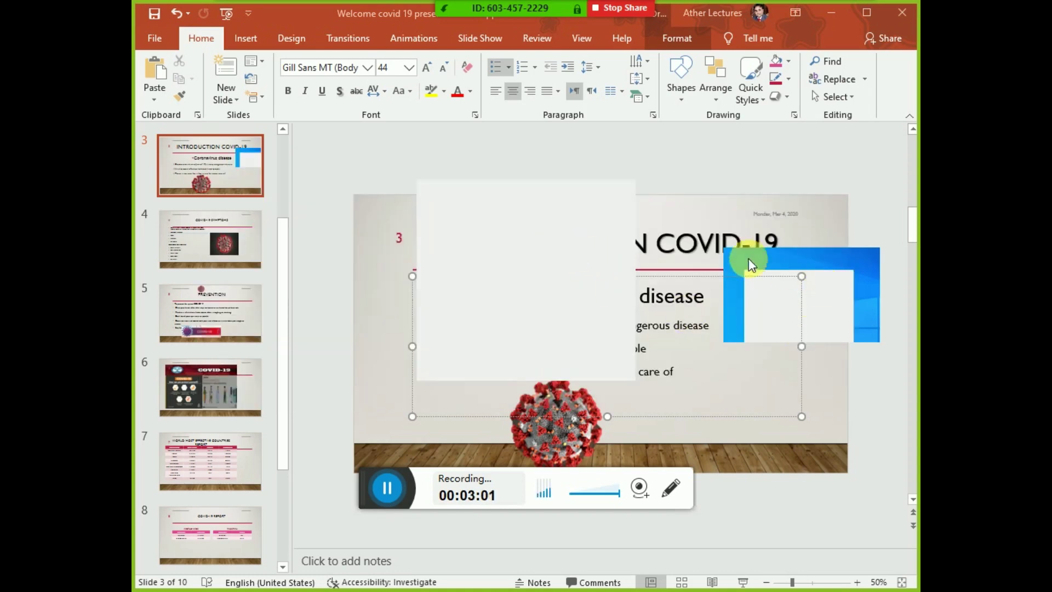
pyautogui.click(631, 217)
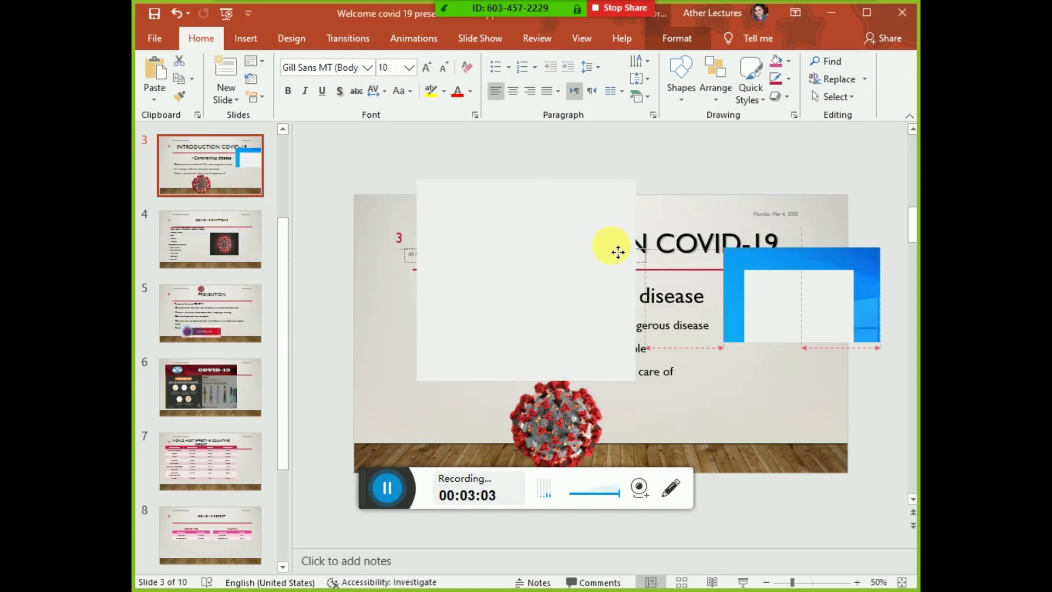
pyautogui.click(594, 189)
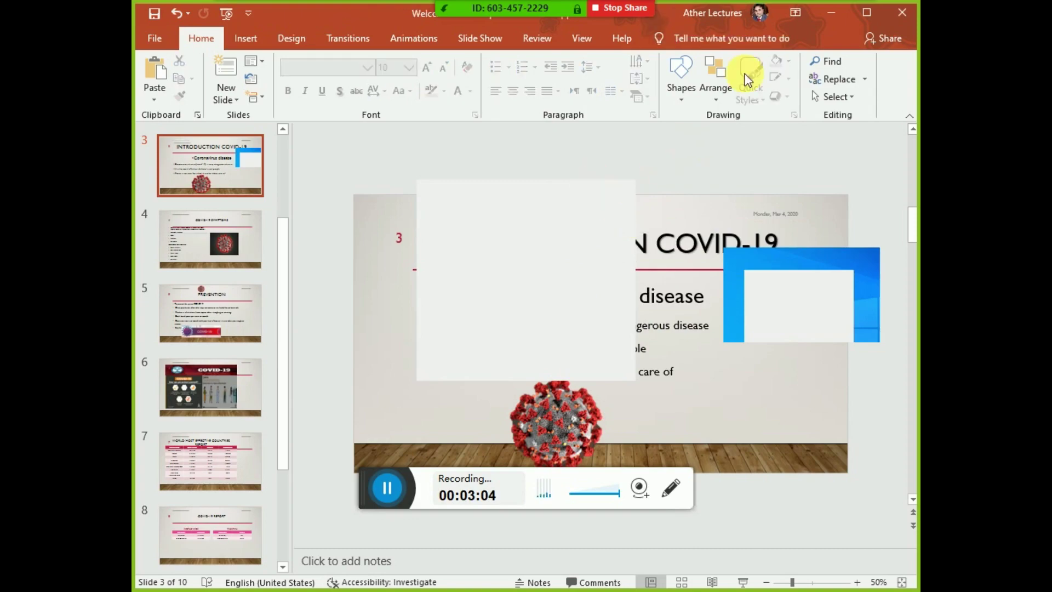